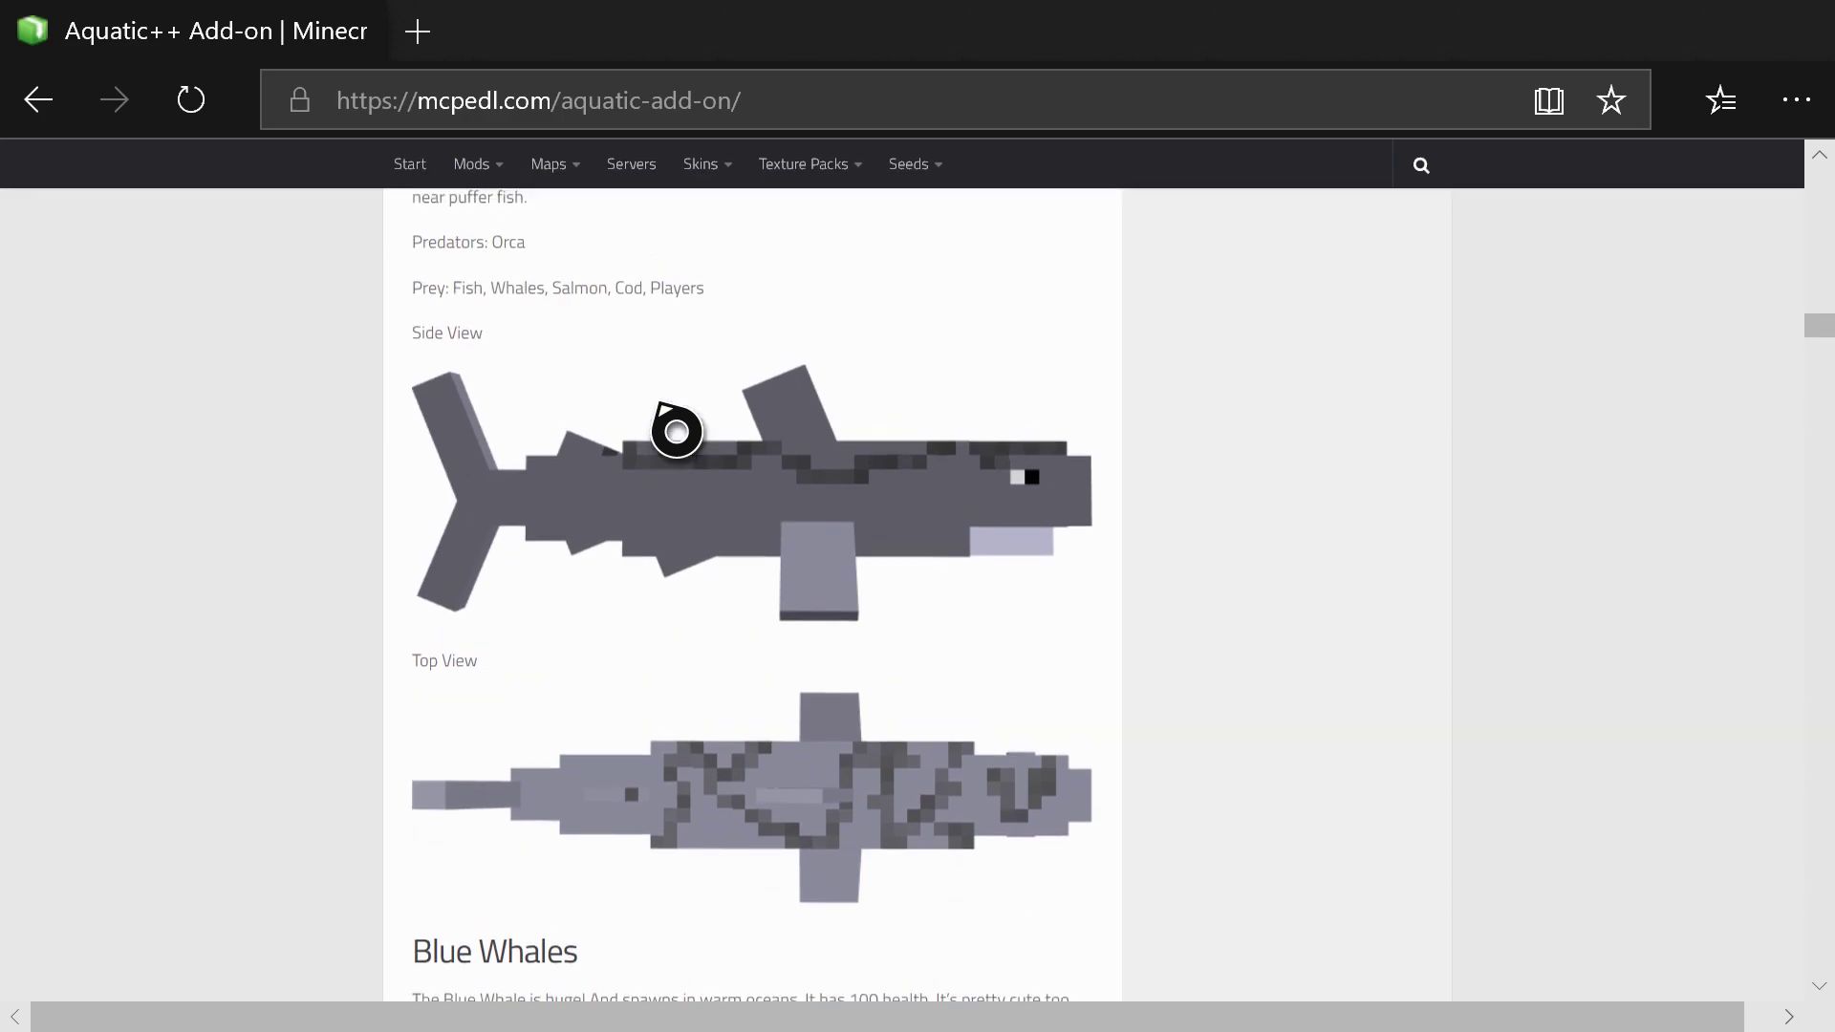
Review the Aquatic++ Add-on page's mob descriptions, side and top views, credits and changelog down to the installation notes.
scroll(676, 503, "down", 10)
scroll(677, 531, "down", 5)
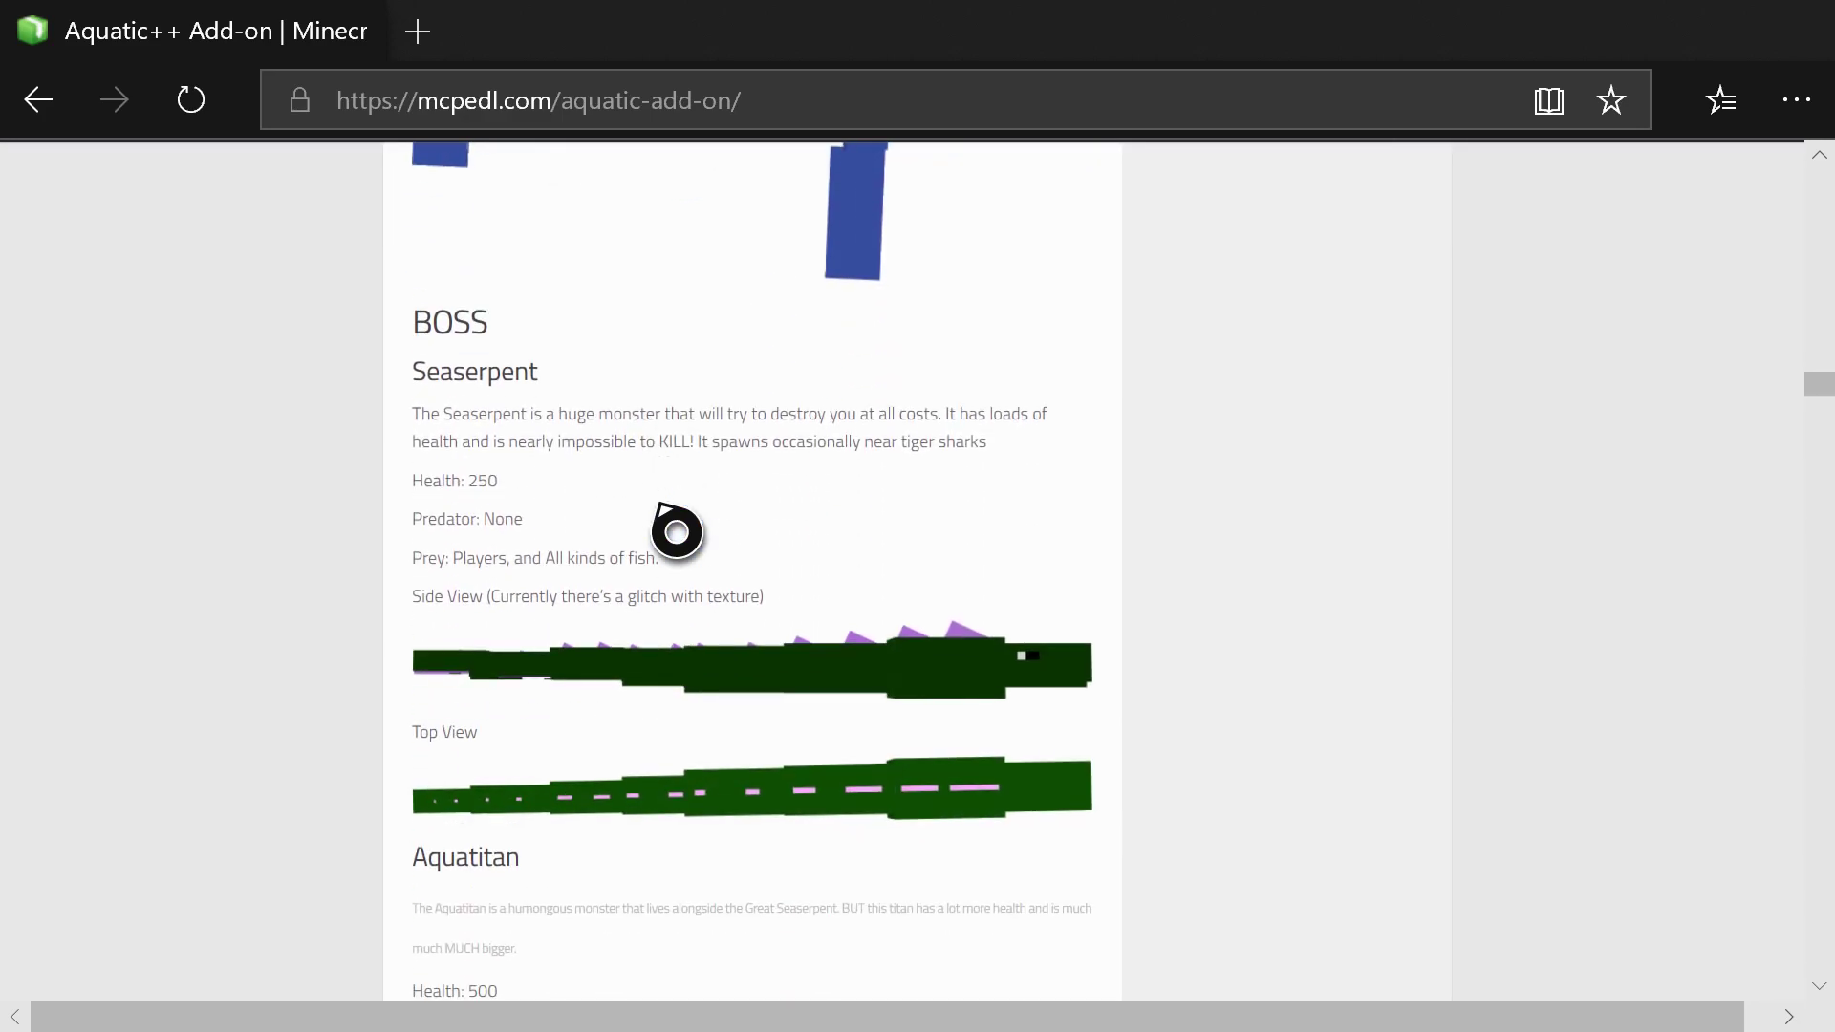
scroll(676, 532, "up", 7)
scroll(677, 531, "down", 12)
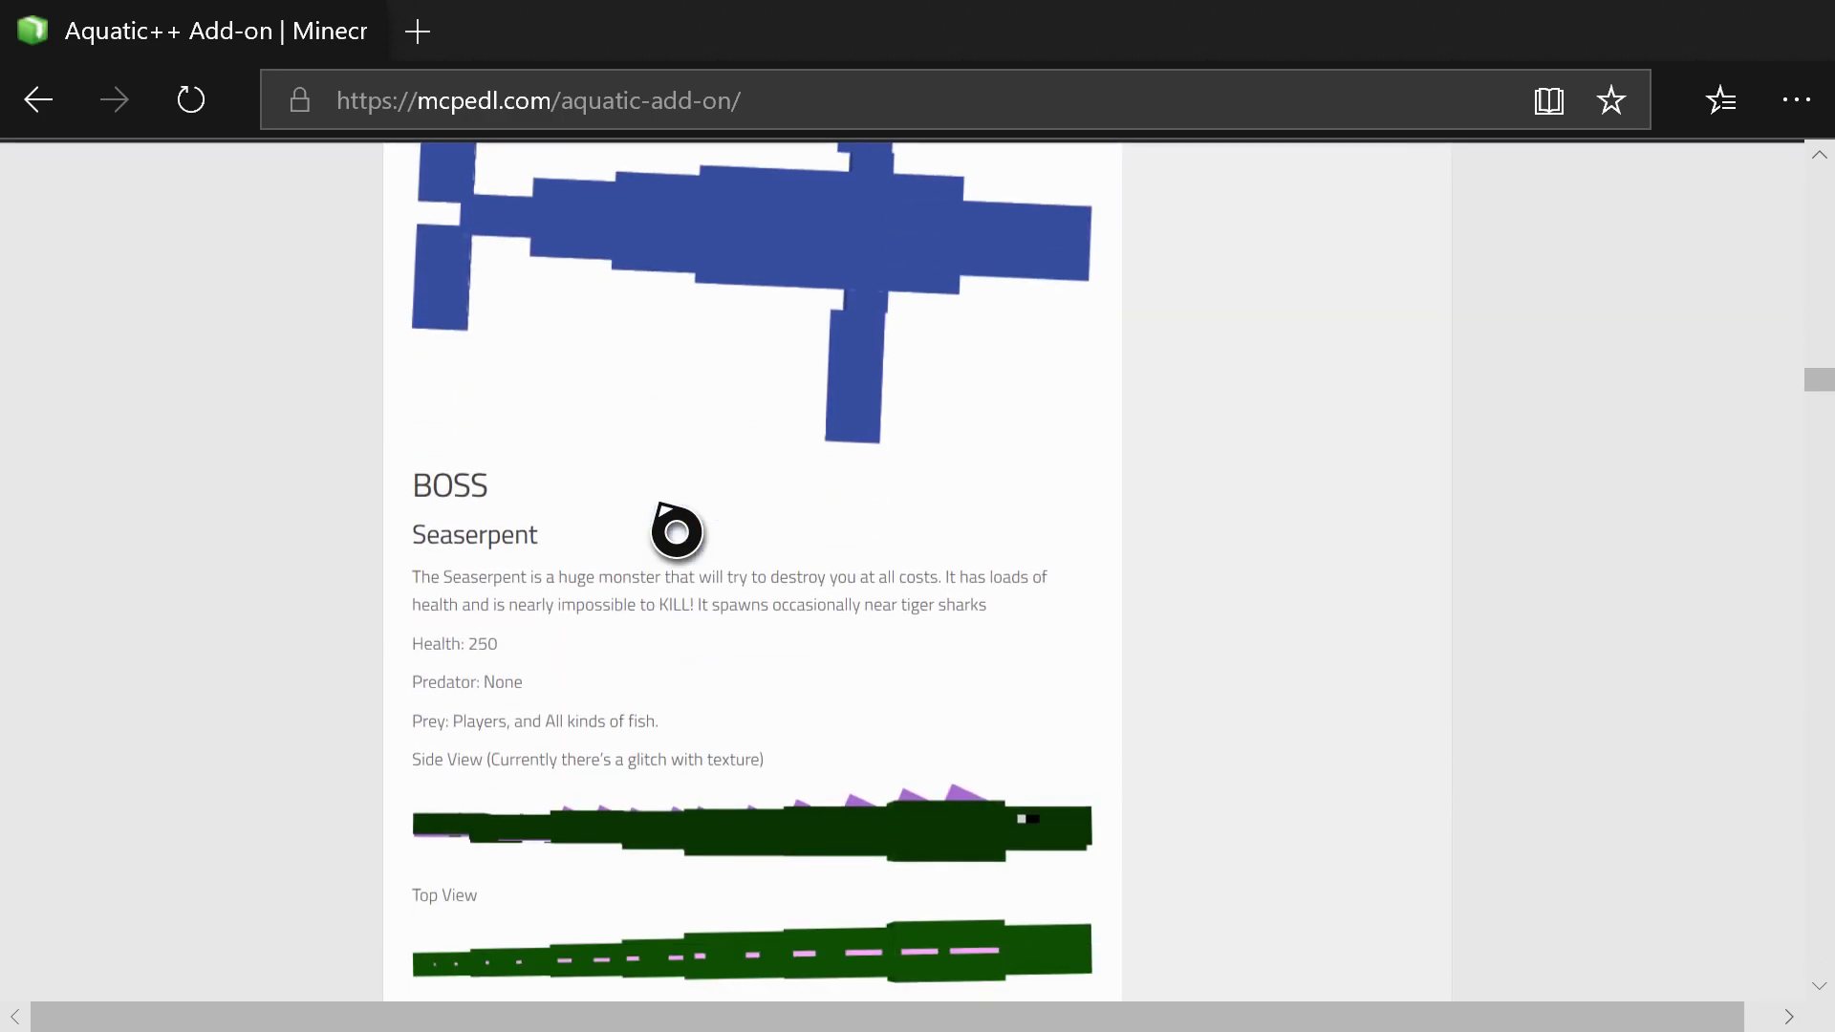
scroll(607, 505, "up", 3)
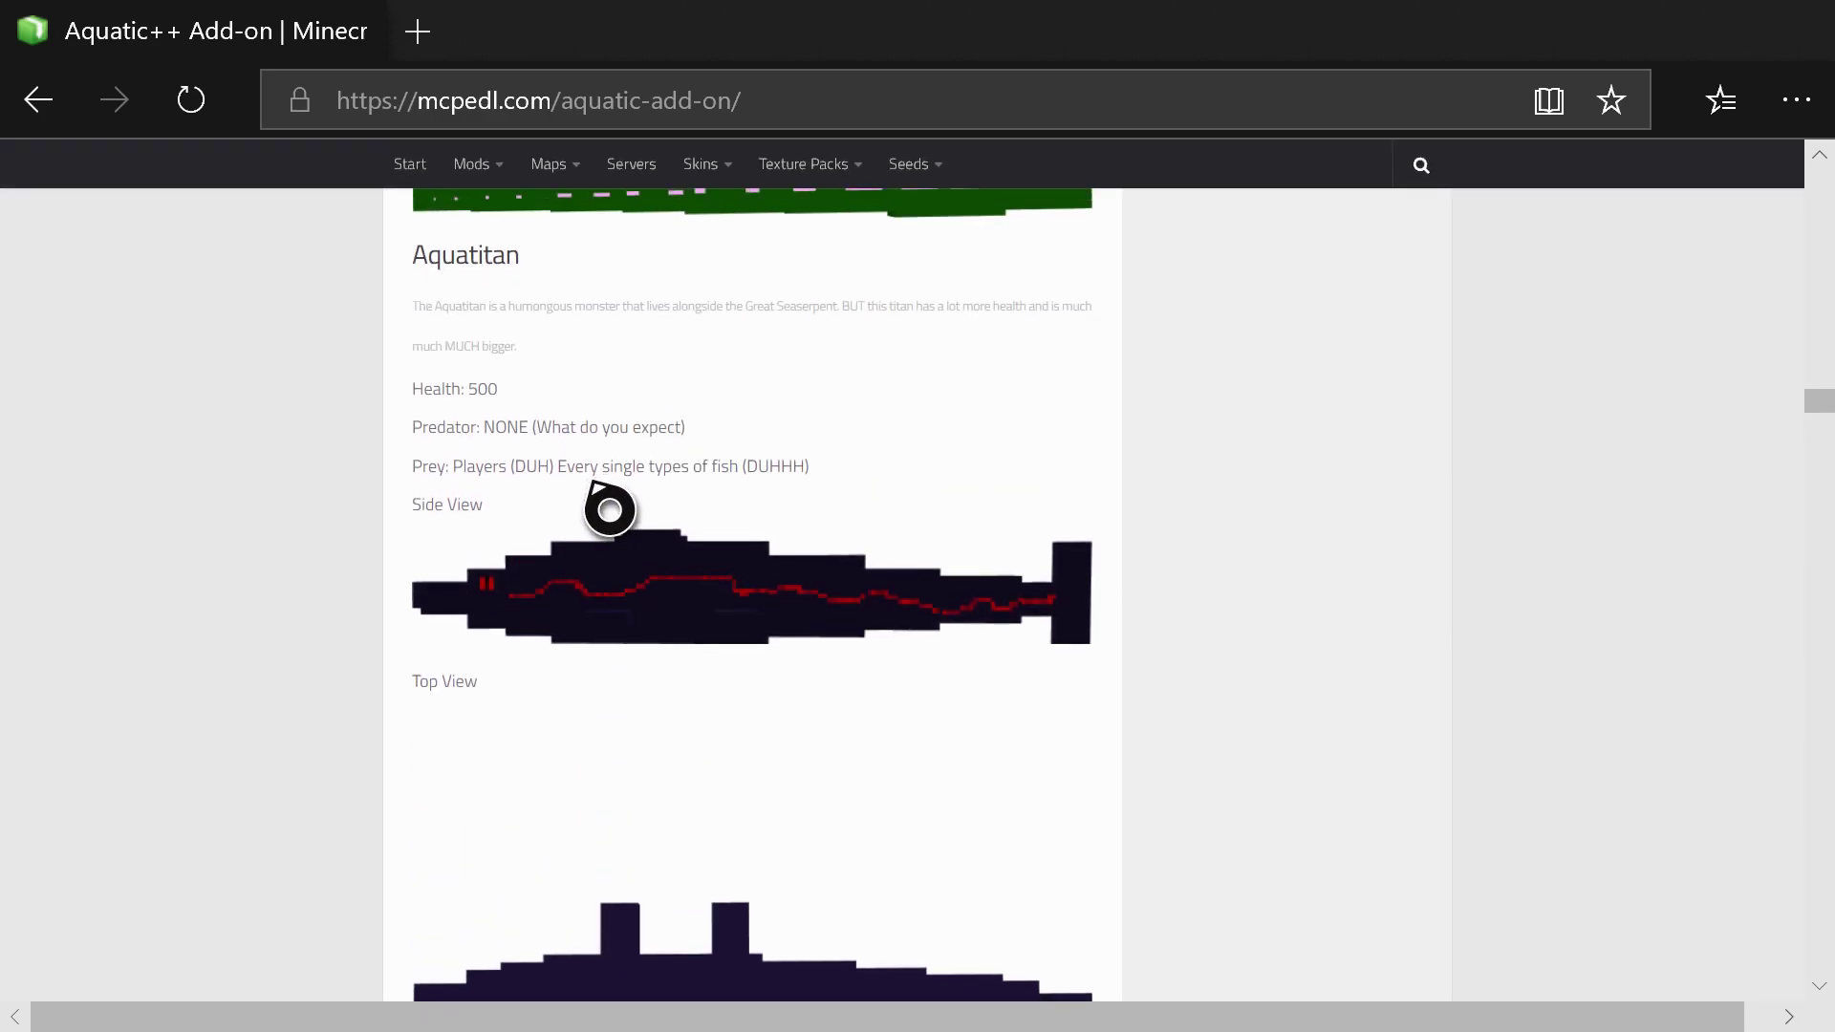
scroll(606, 500, "down", 15)
scroll(660, 420, "down", 5)
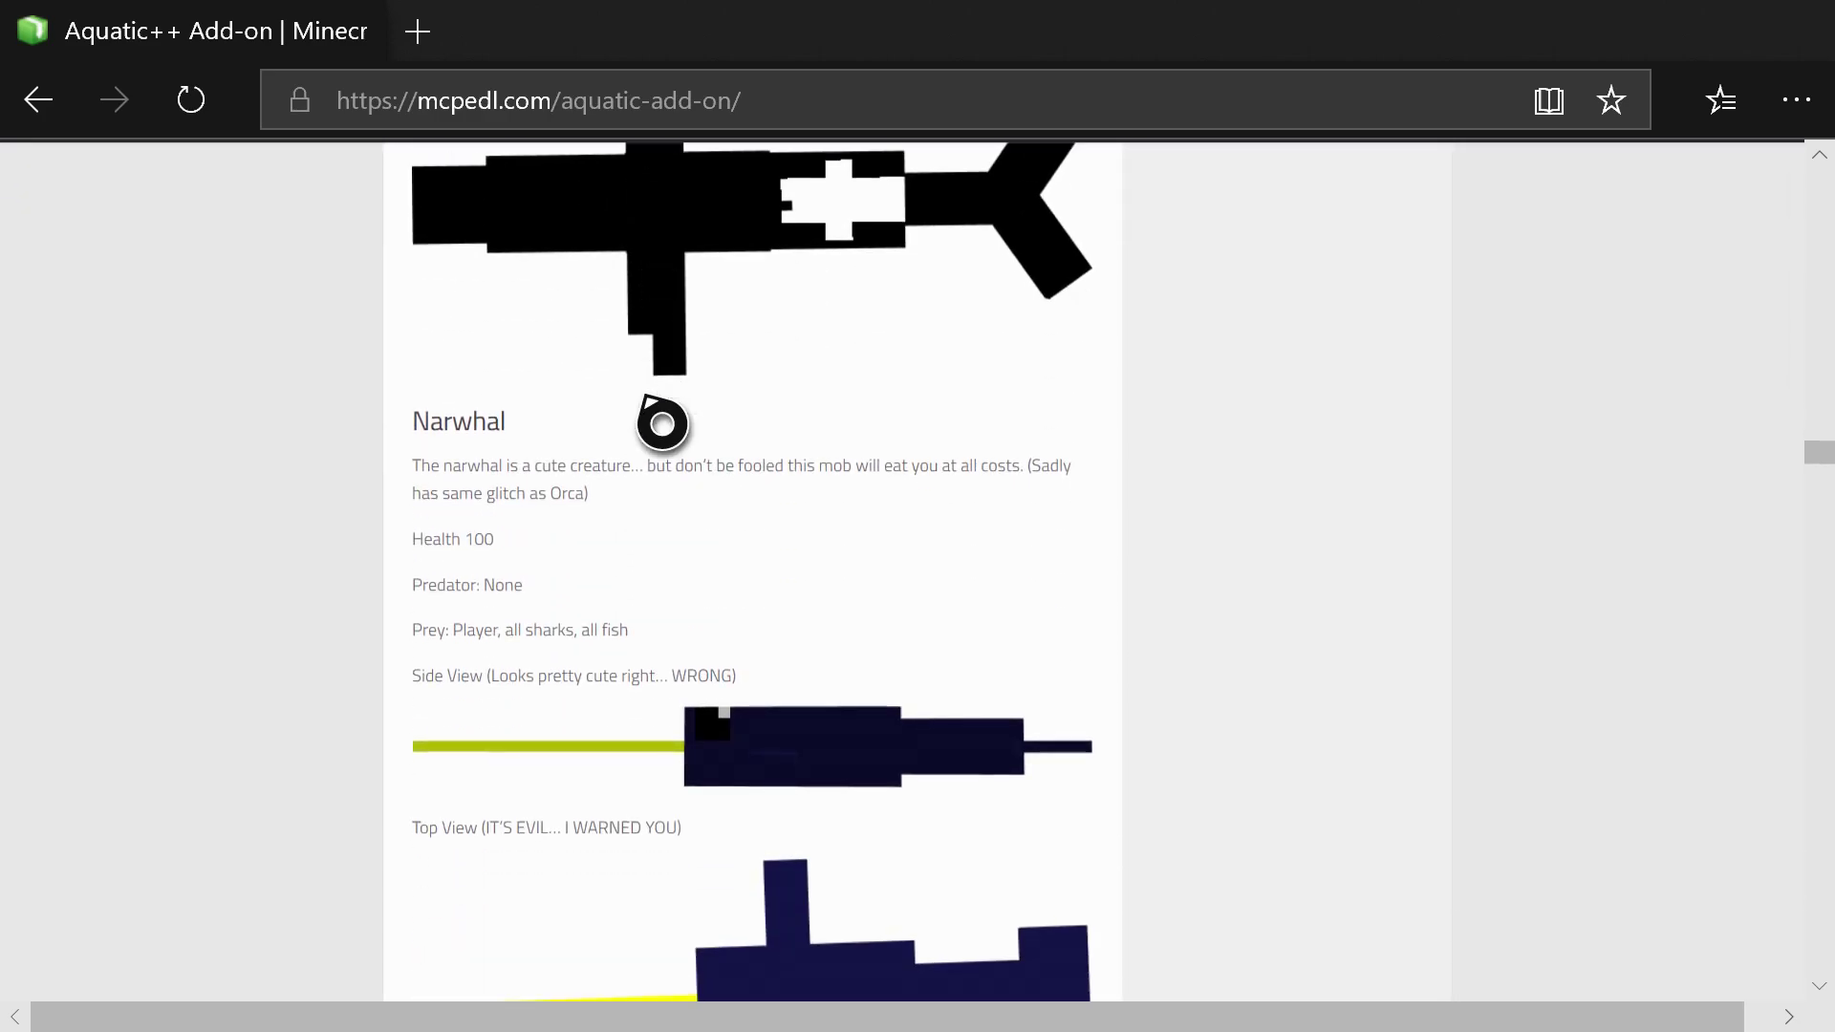
scroll(659, 422, "up", 10)
scroll(649, 497, "down", 7)
scroll(681, 497, "up", 1)
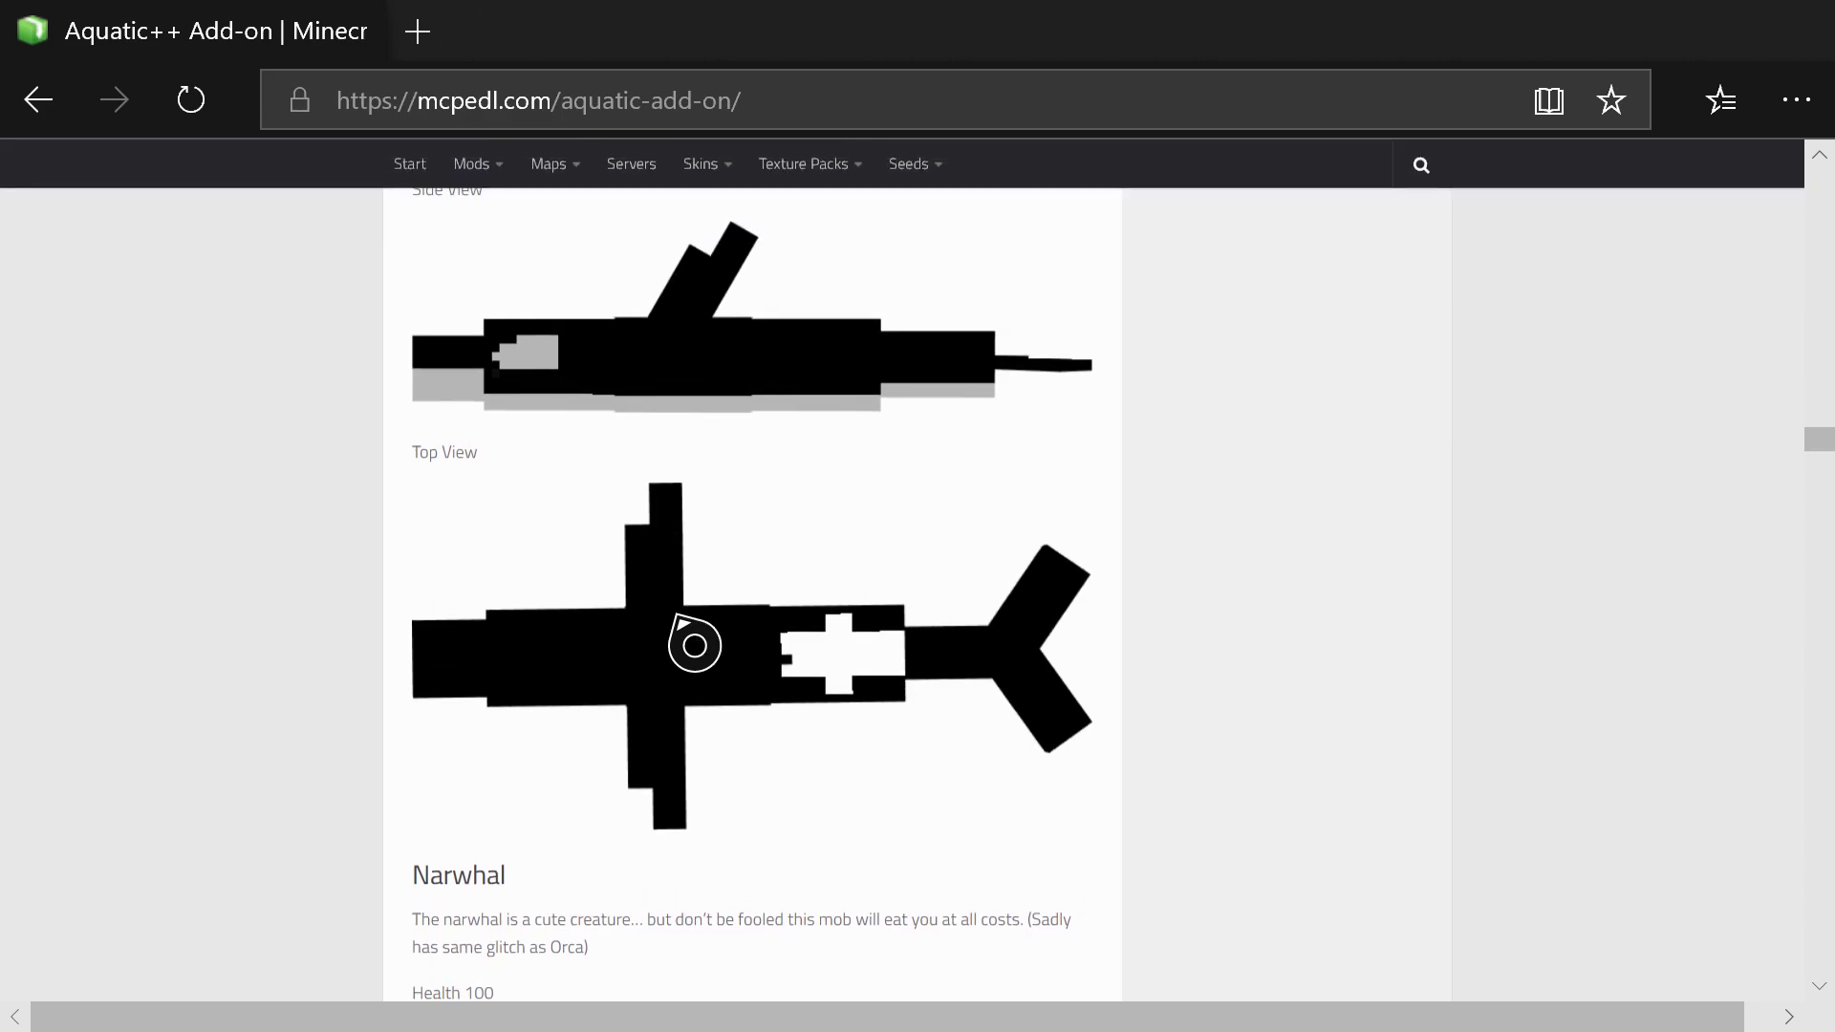
scroll(693, 643, "down", 12)
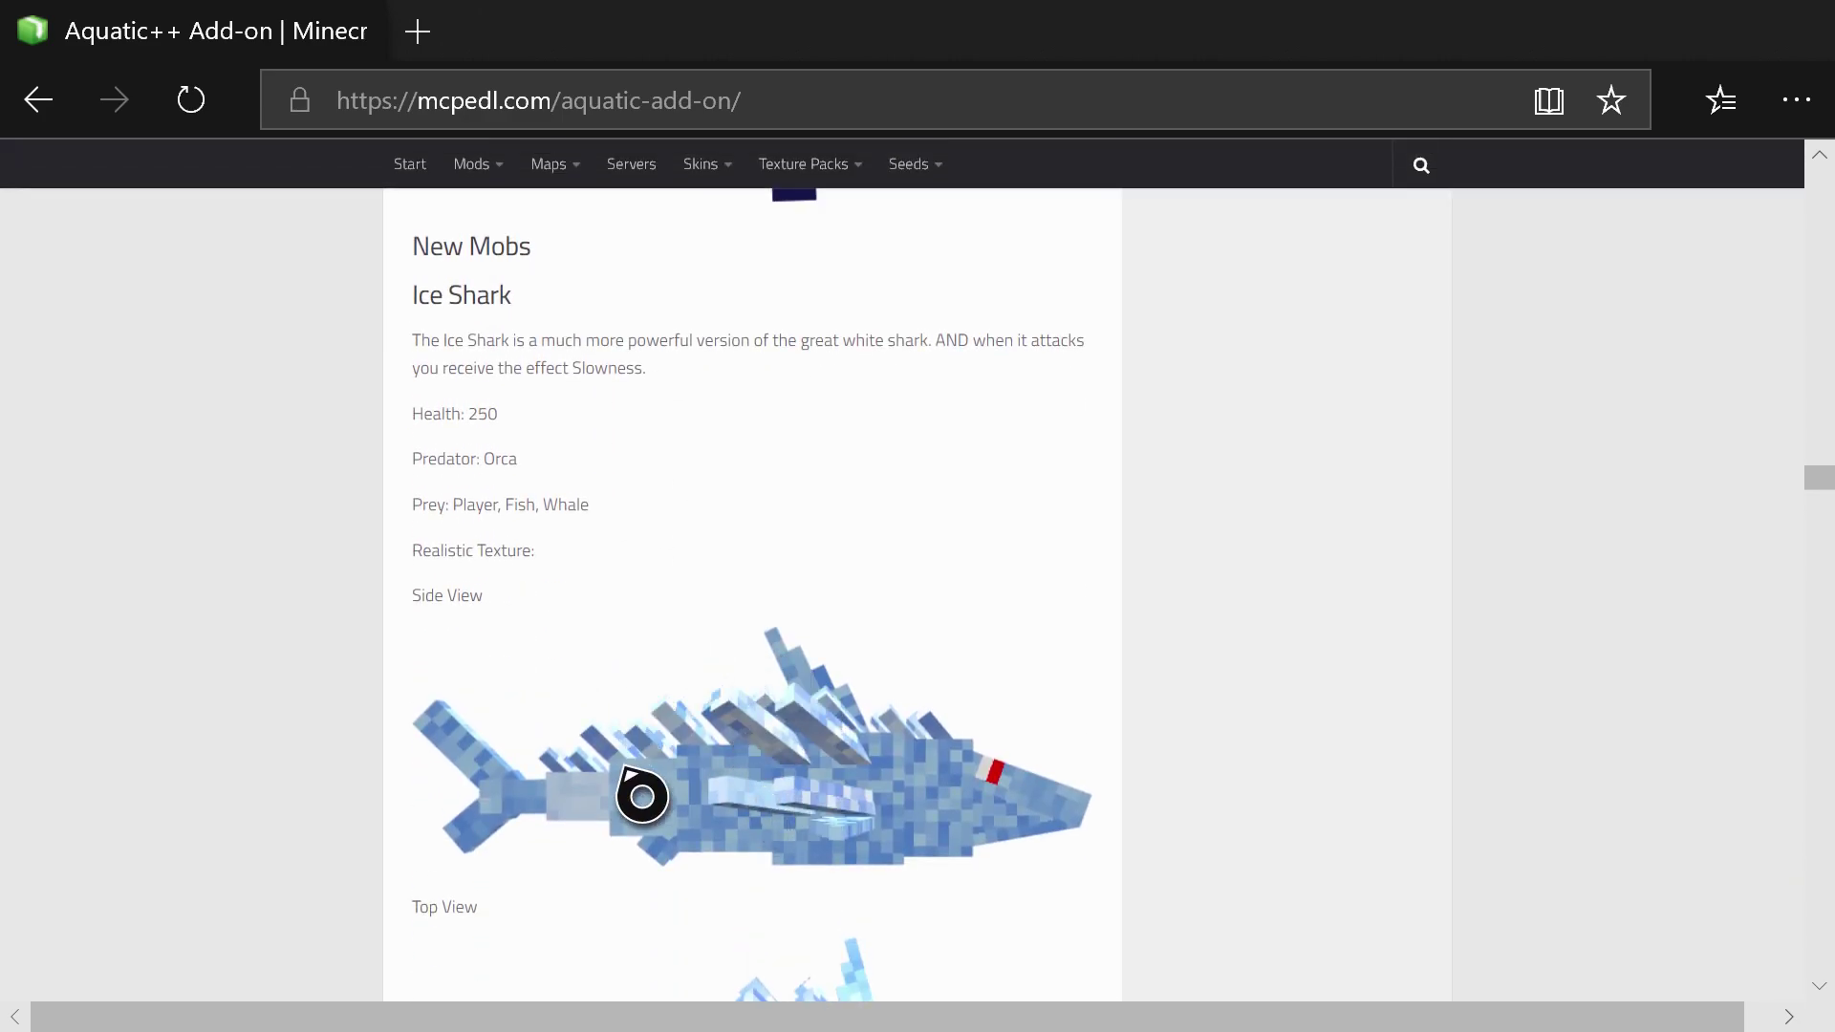
scroll(726, 736, "down", 15)
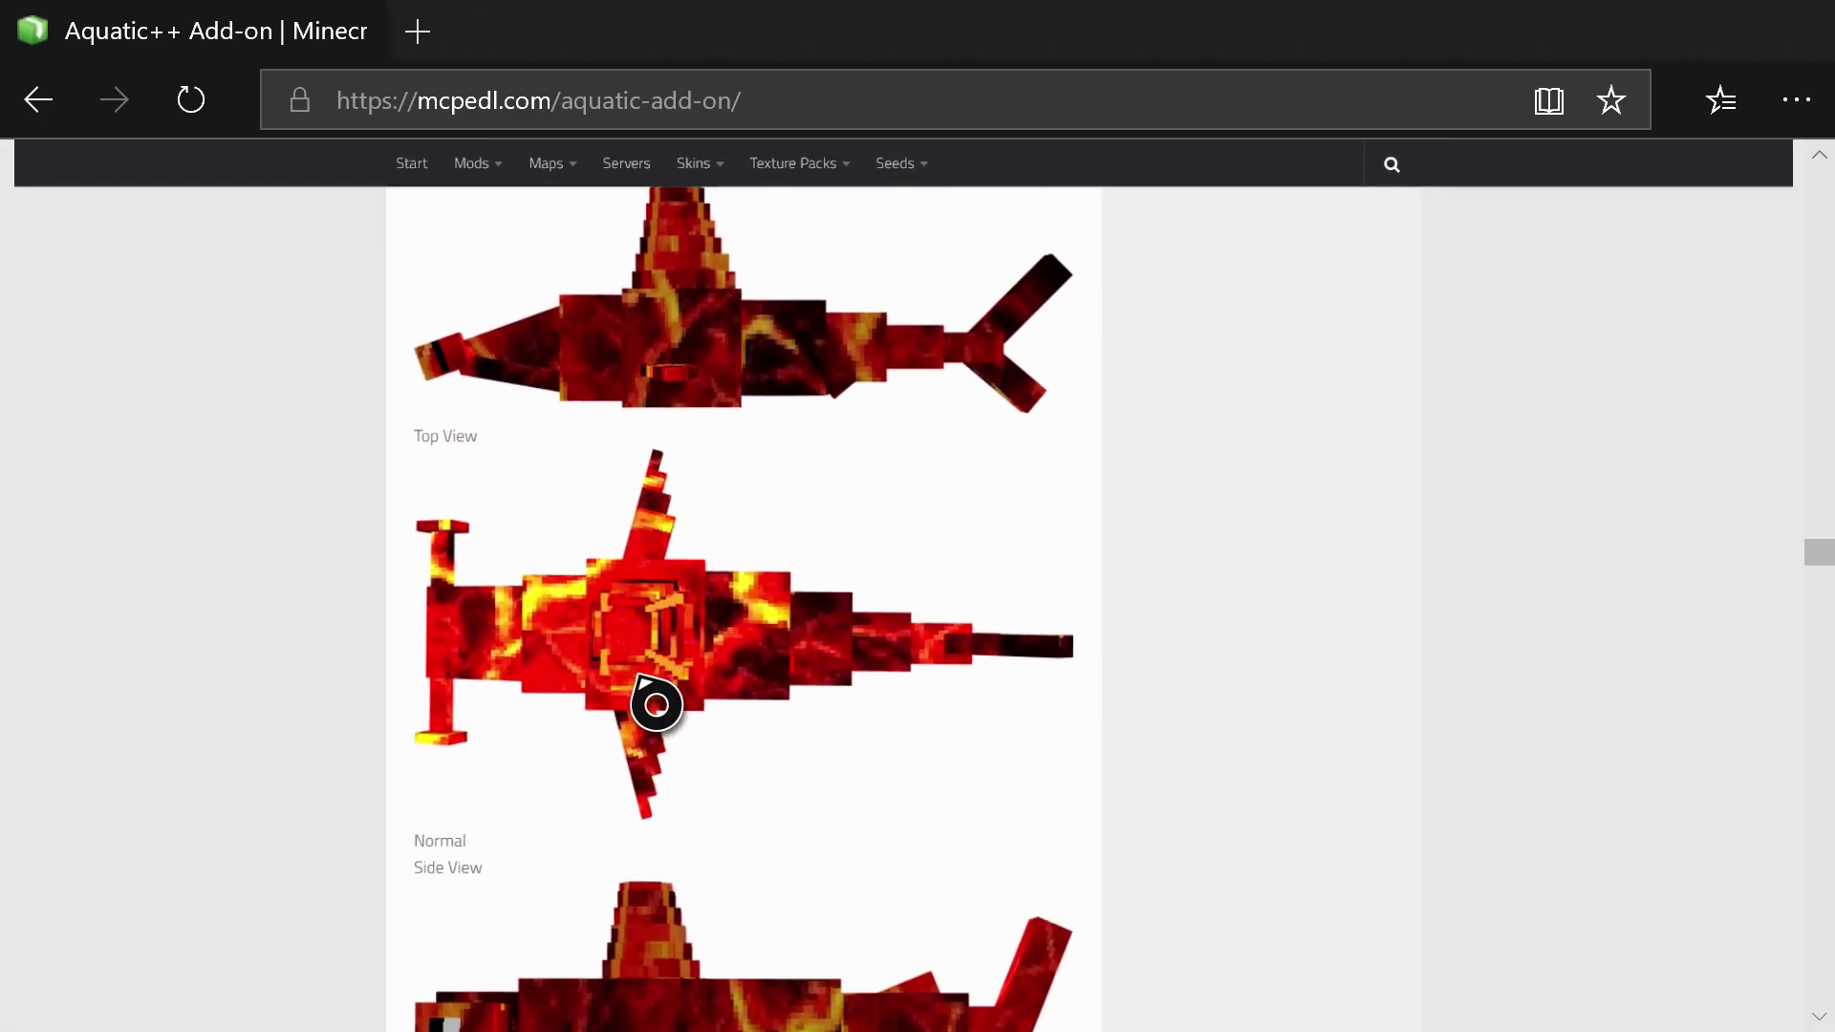
scroll(701, 449, "down", 8)
scroll(586, 487, "up", 5)
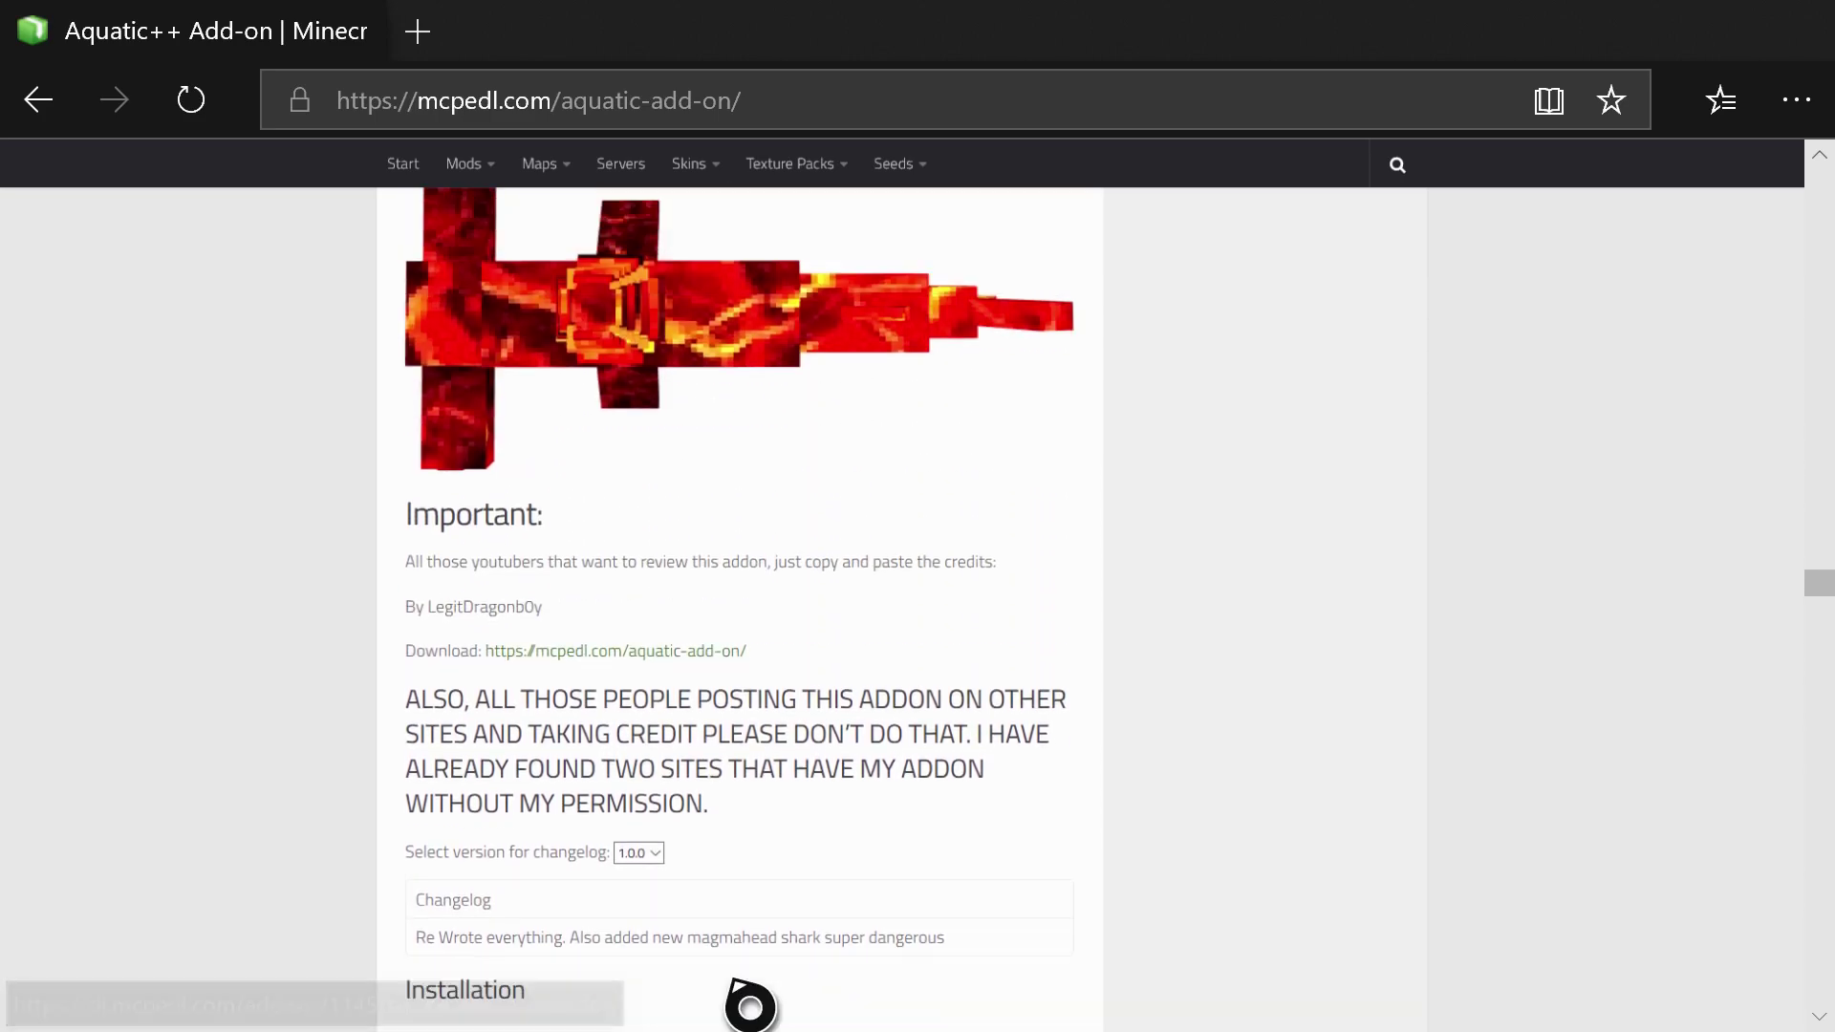
scroll(253, 717, "down", 8)
scroll(656, 647, "up", 9)
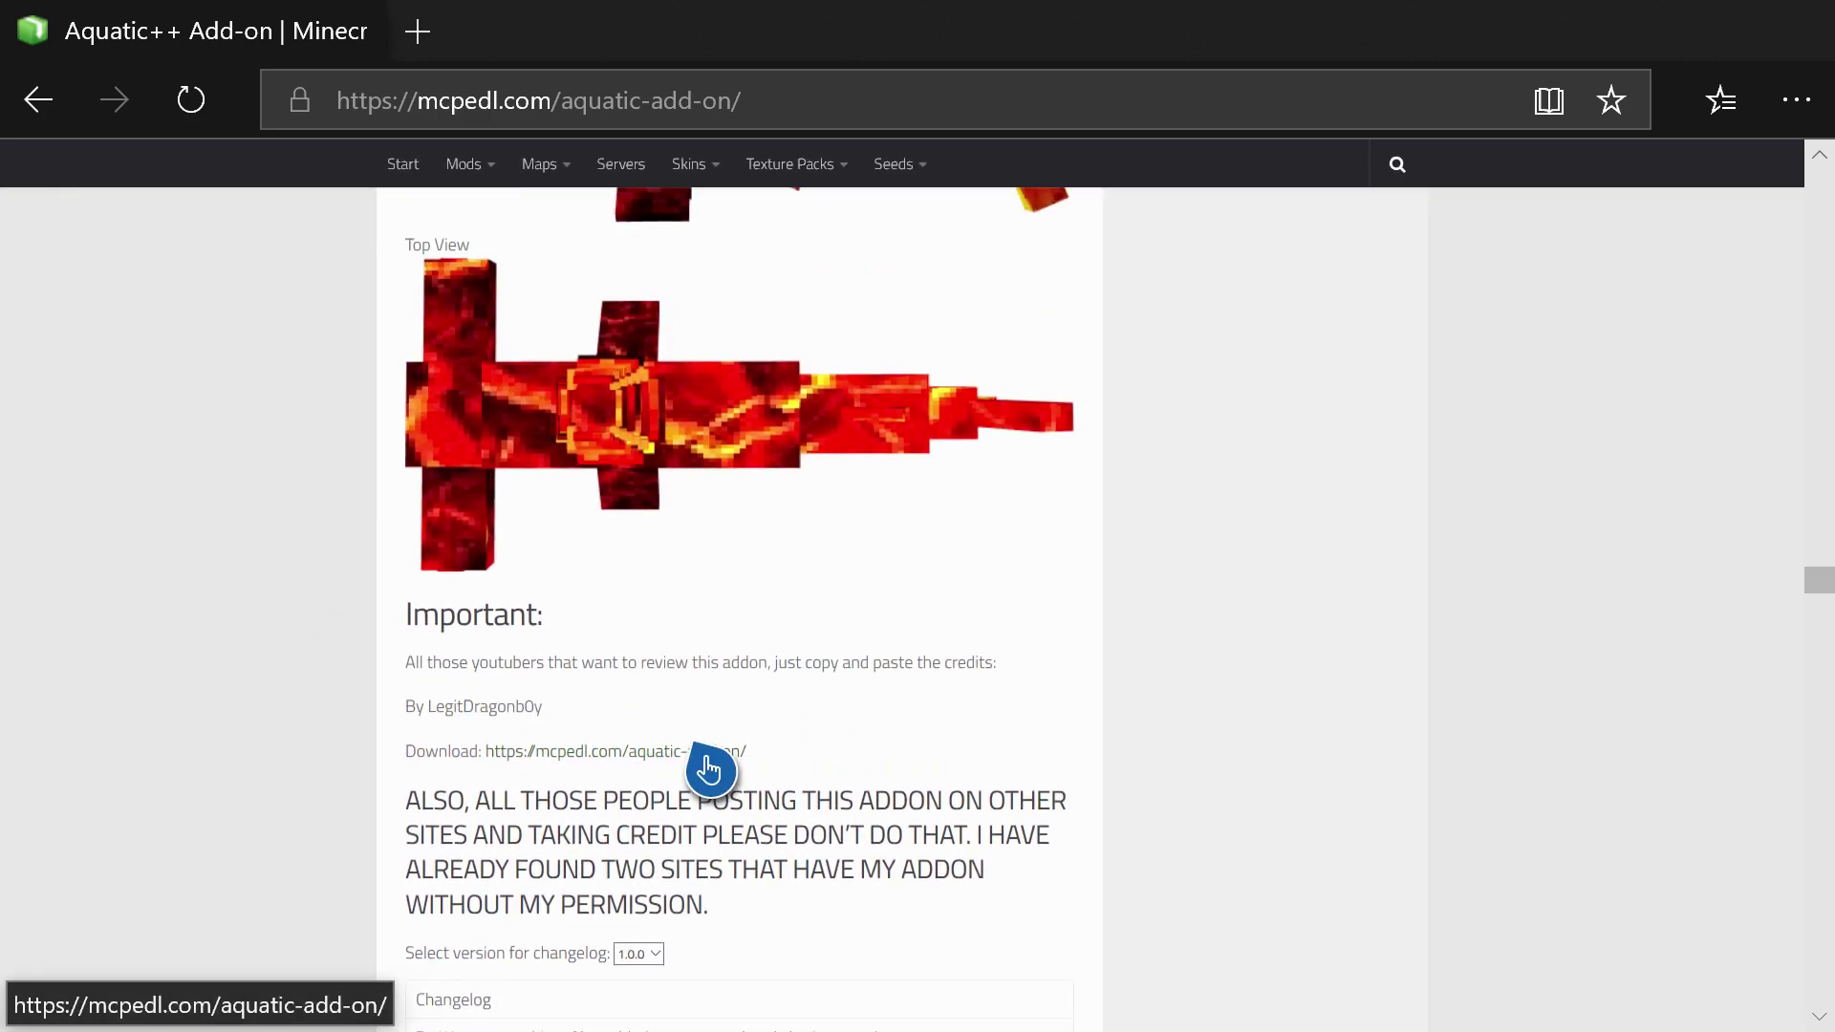
Download sharksaddon.mcaddon from the page's Downloads section and save it as sharksaddon in the device's Downloads folder.
scroll(708, 765, "down", 4)
scroll(692, 741, "down", 3)
scroll(540, 707, "up", 1)
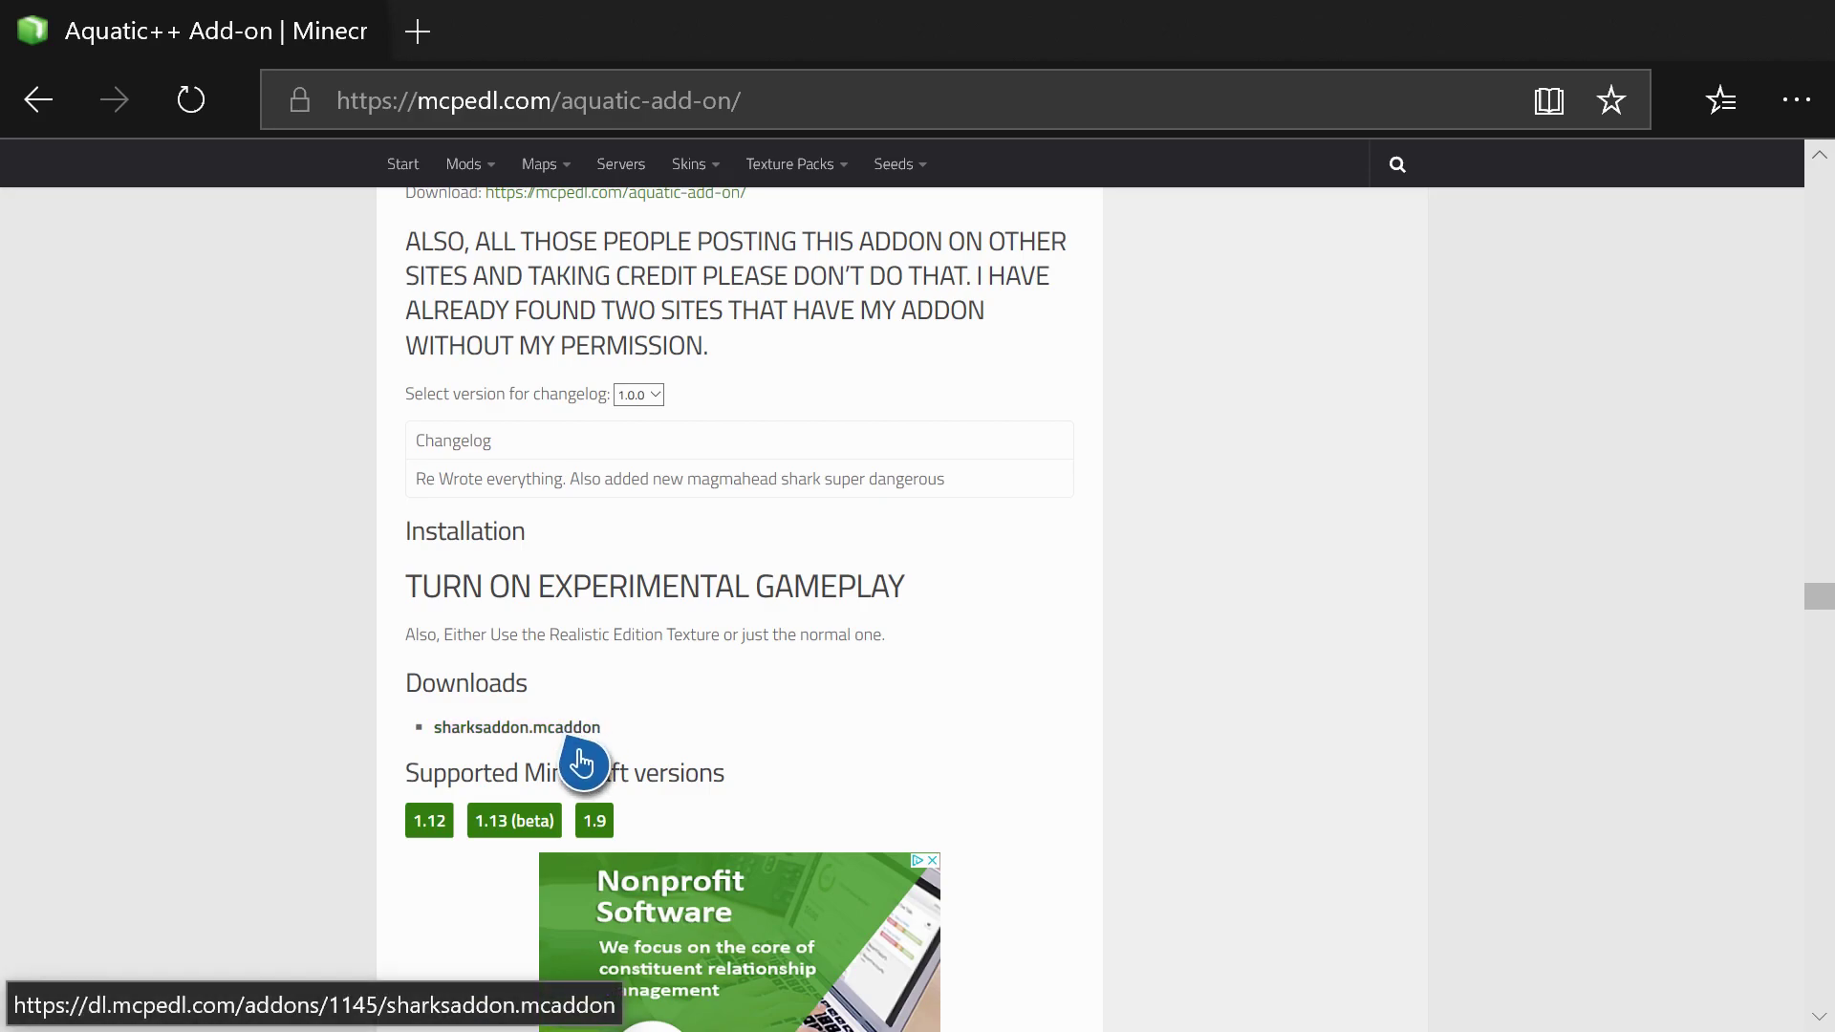
left_click(531, 750)
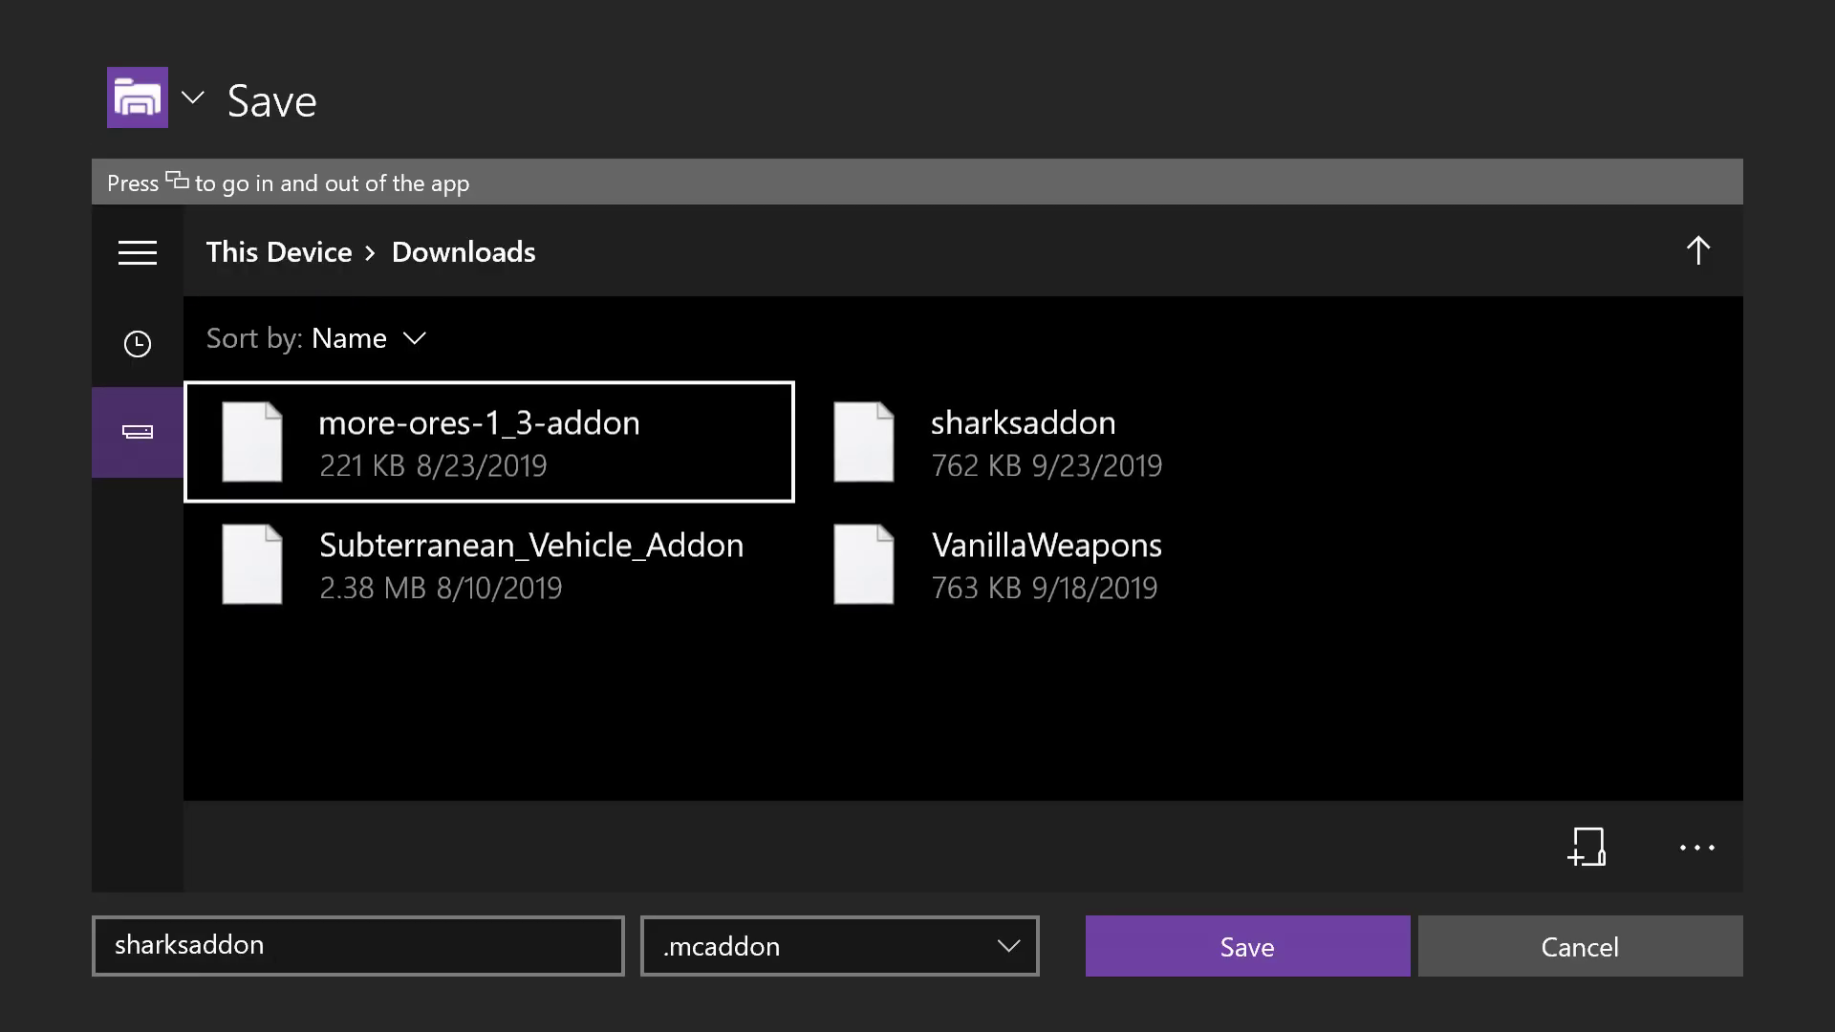
key("Right")
key("Down")
key("Down")
key("Down")
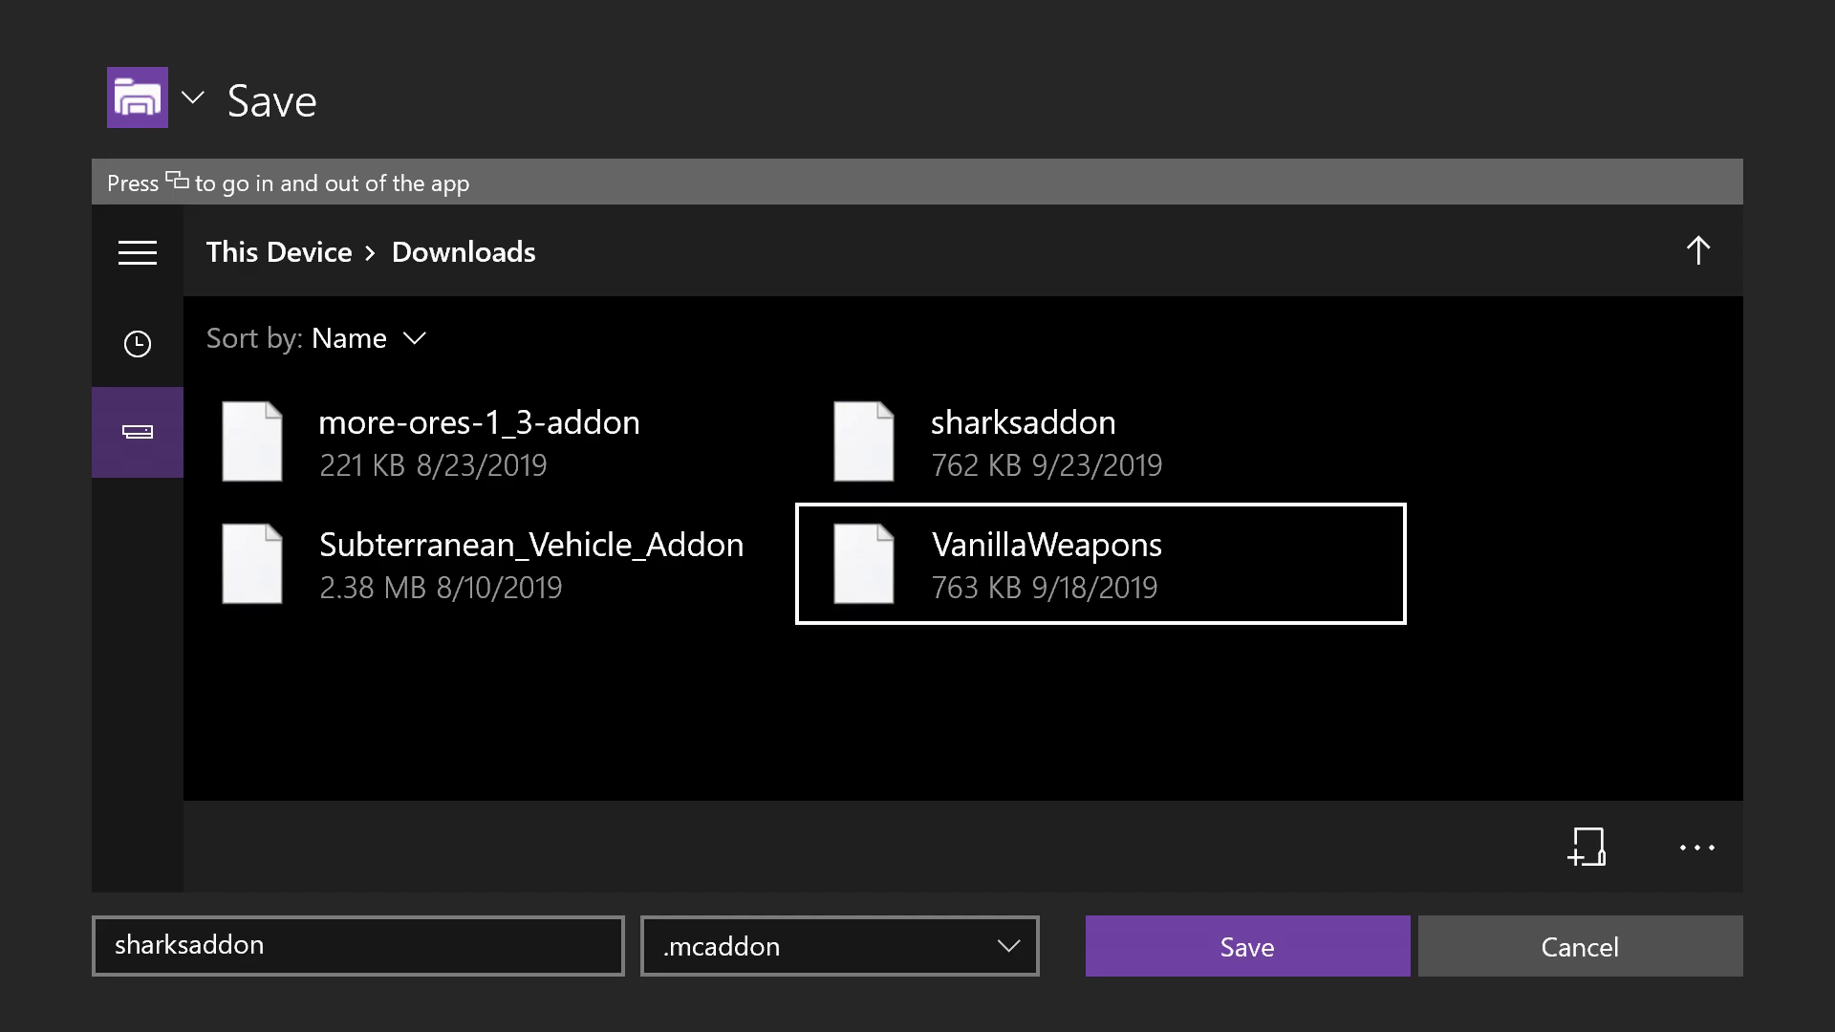
key("Left")
key("Return")
key("Return")
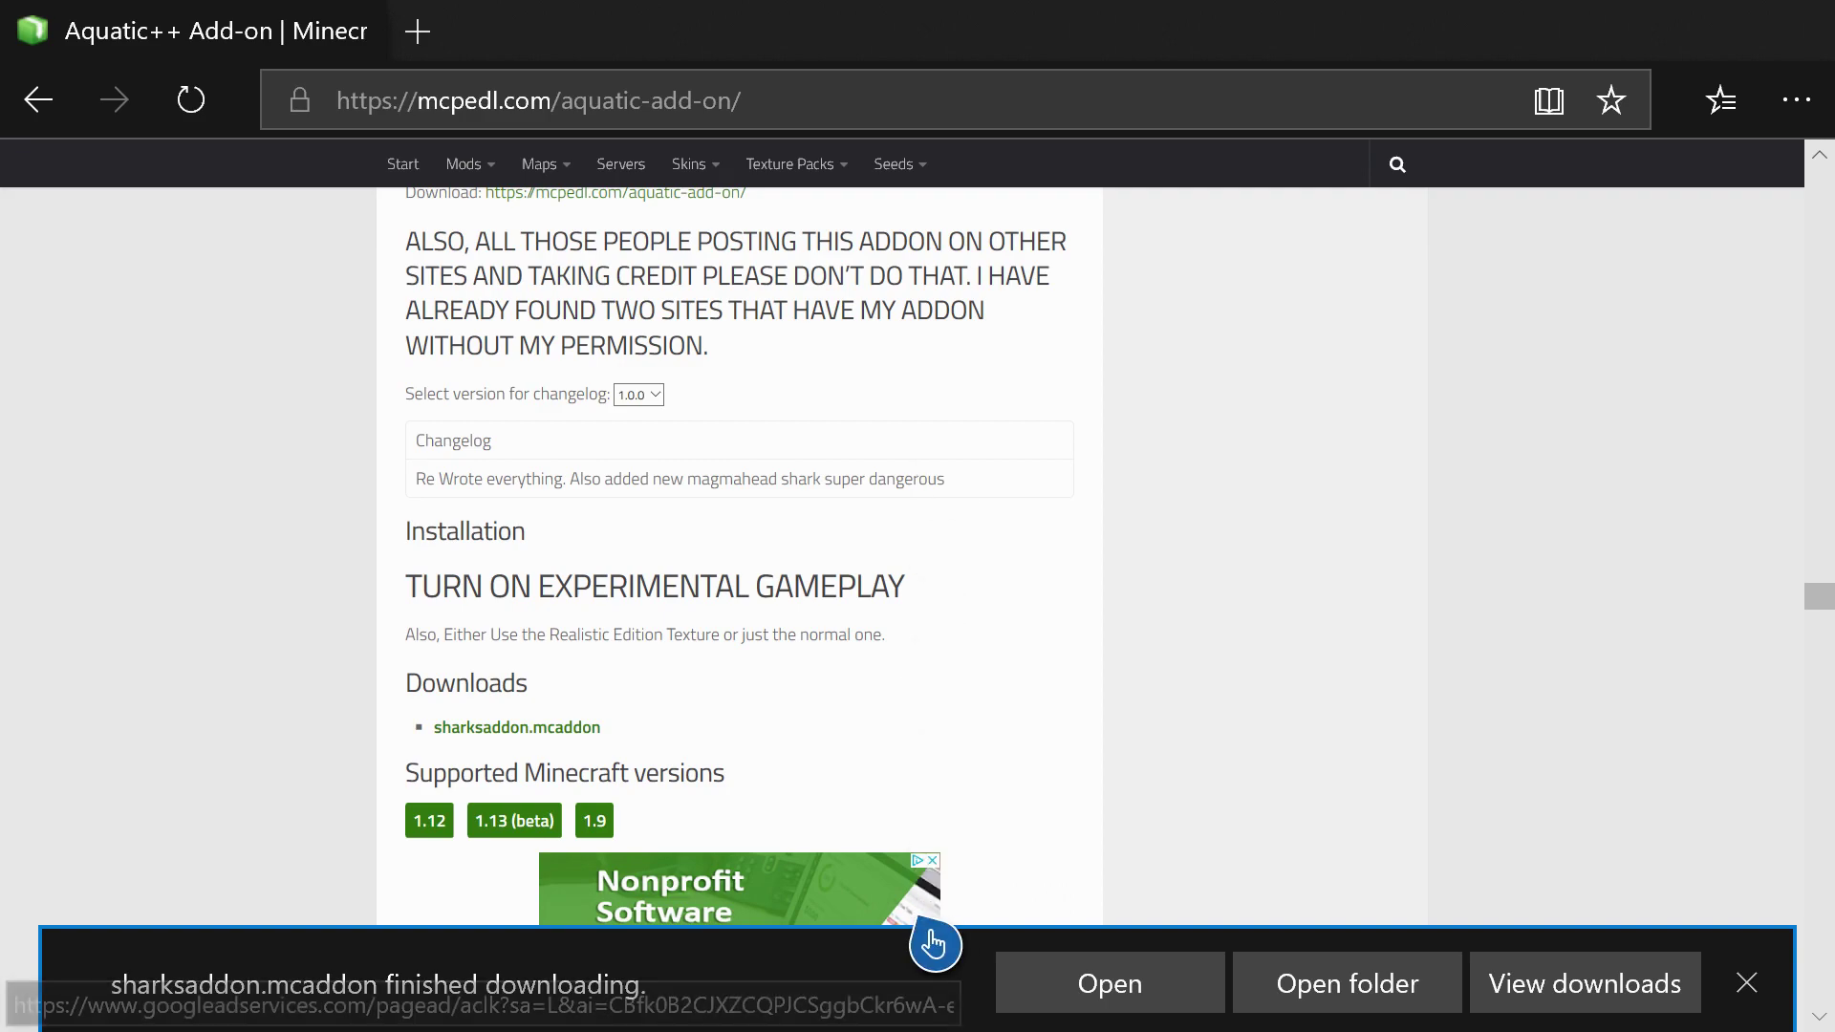
Switch to File Explorer and go to the Downloads folder on this device.
key("Return")
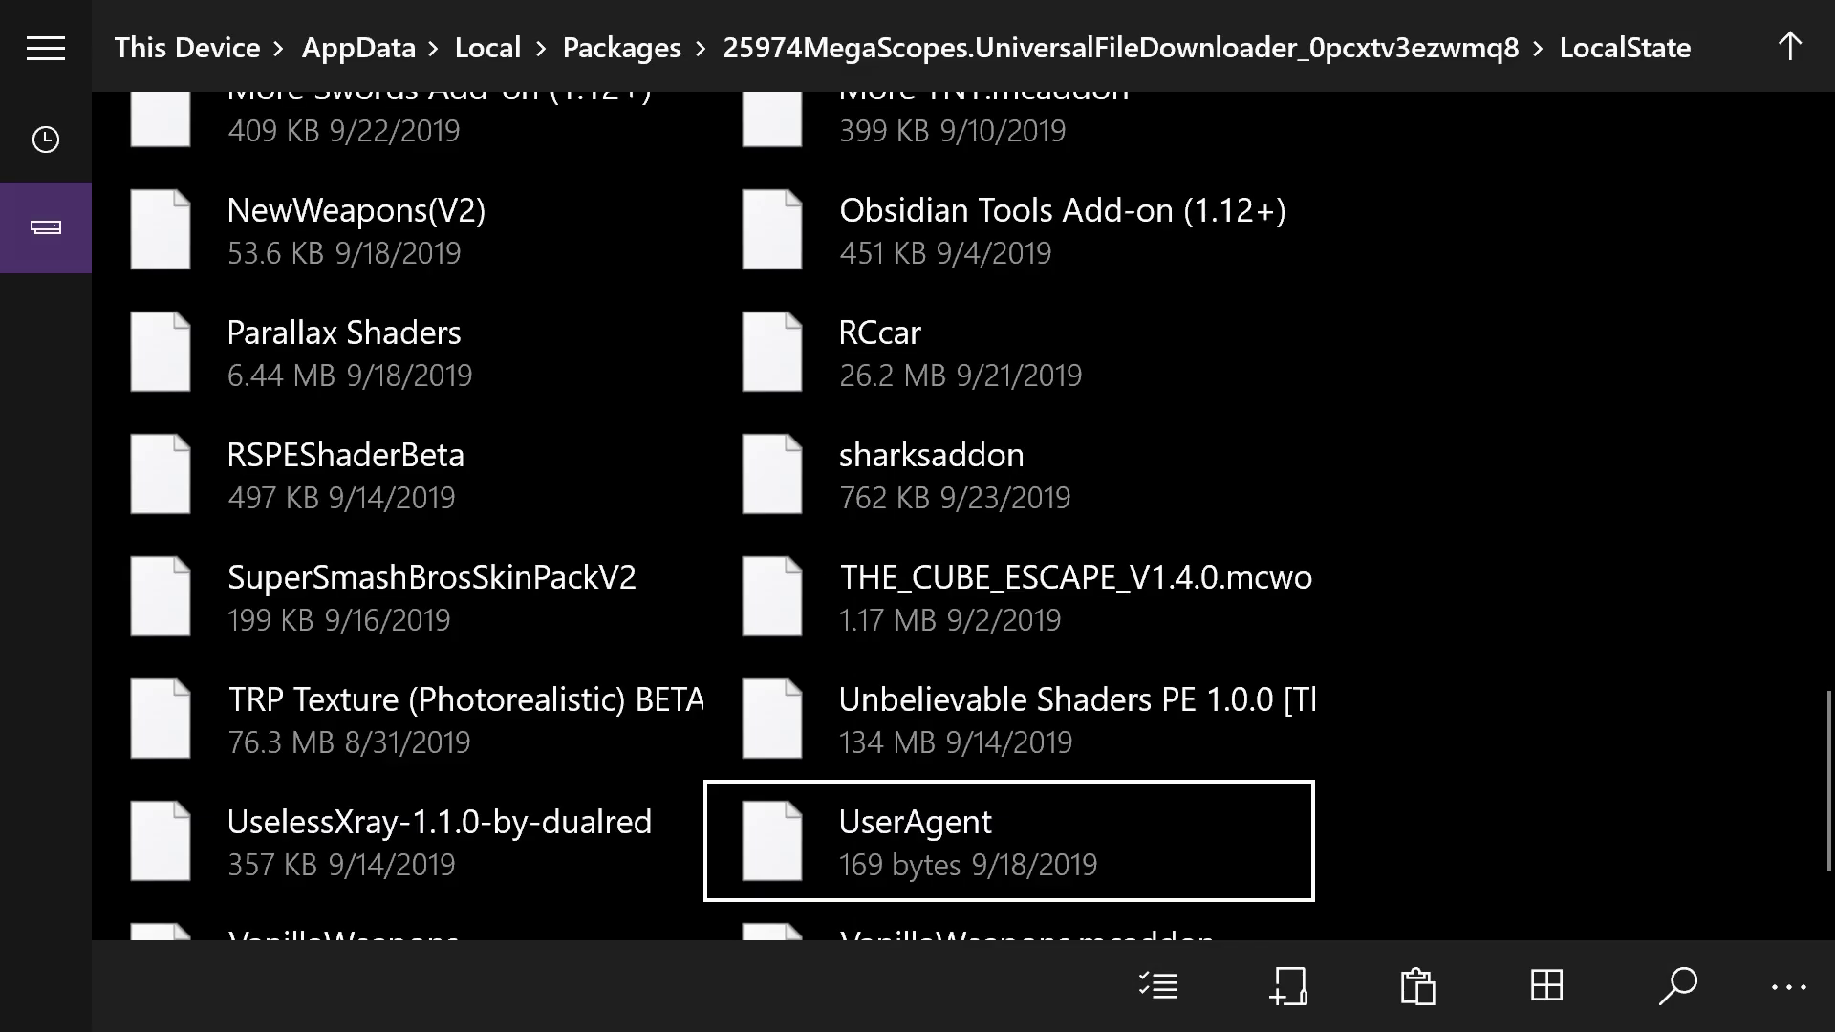
key("Up")
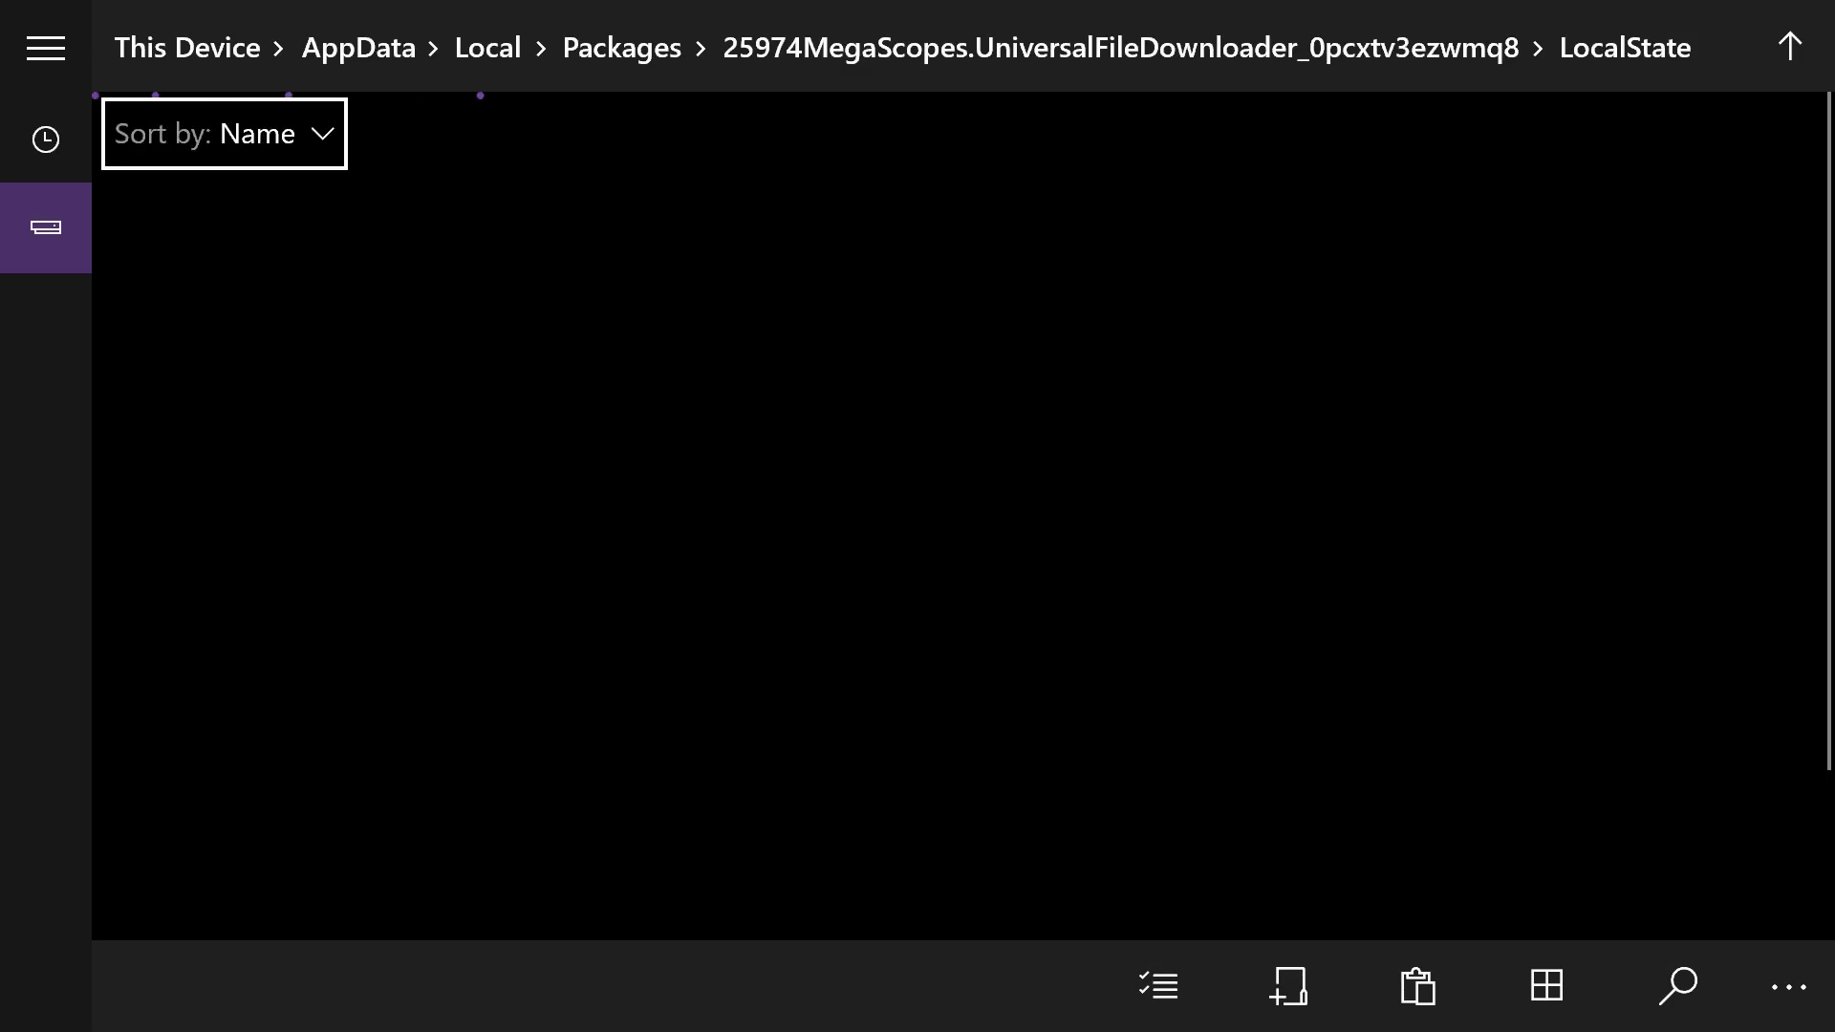
key("Right")
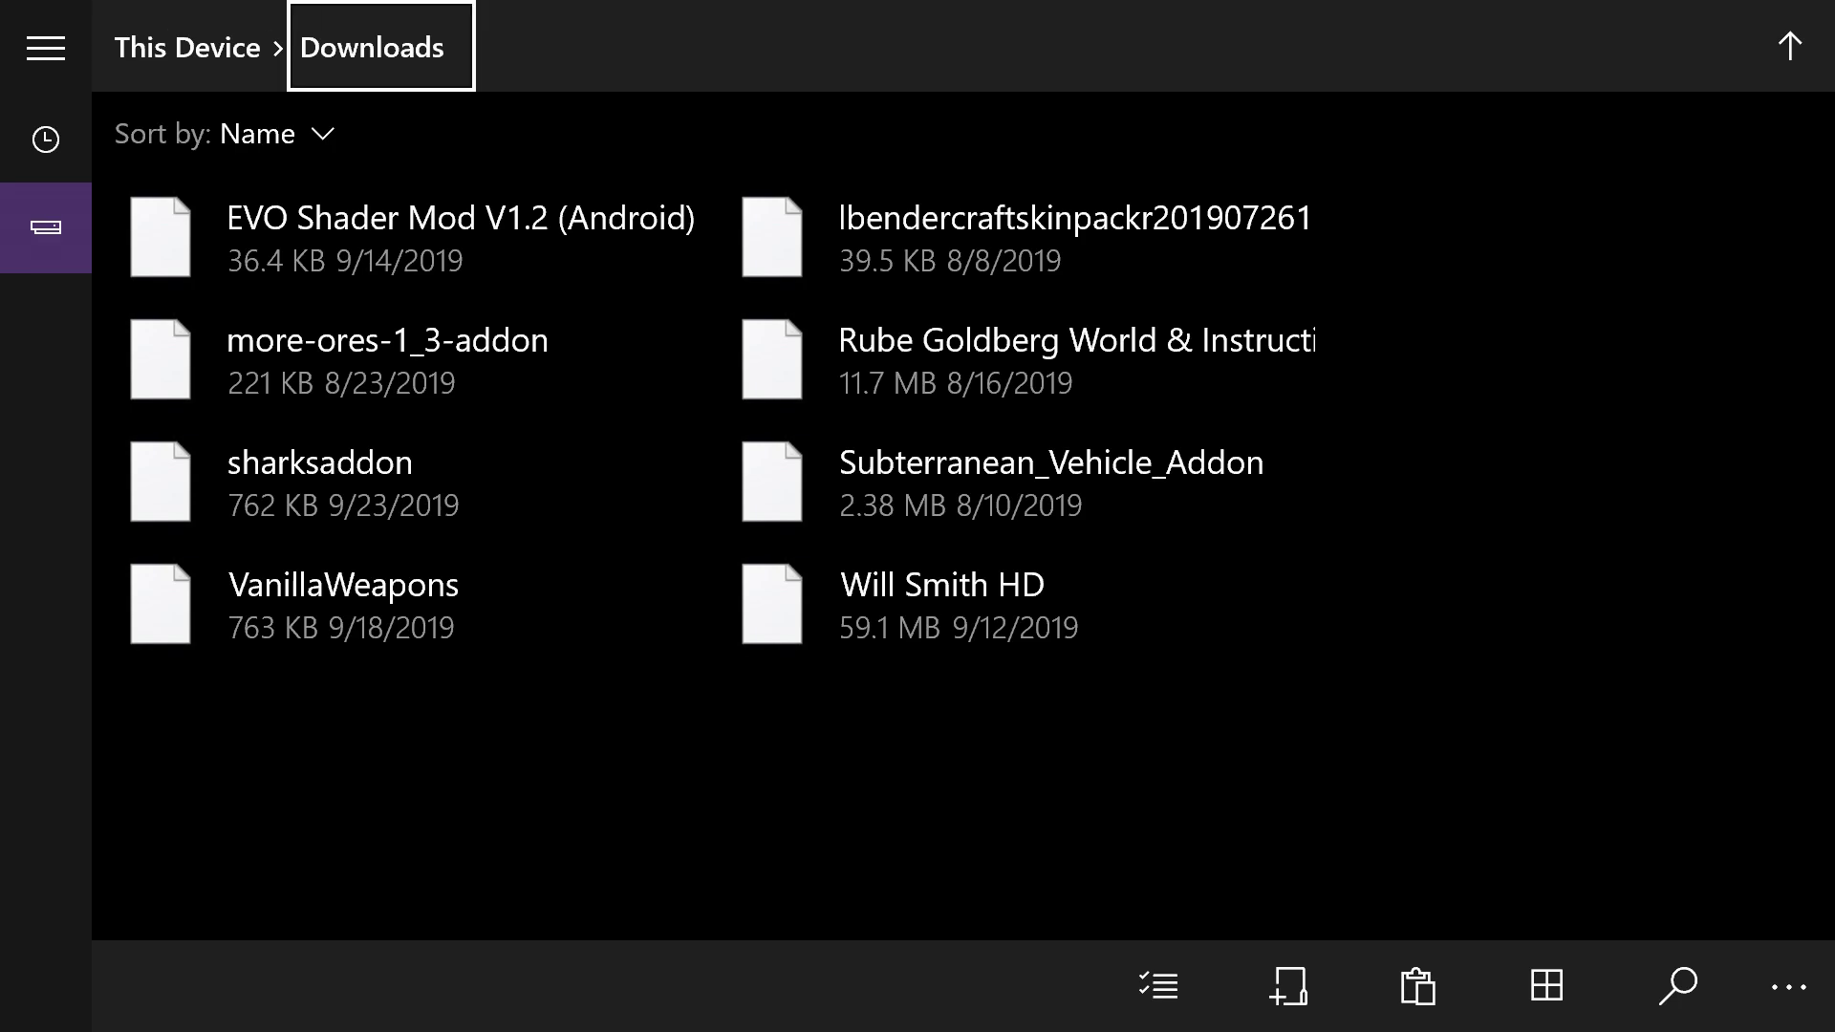
Copy the sharksaddon file in the Downloads folder.
key("Down")
key("Right")
key("Down")
key("Down")
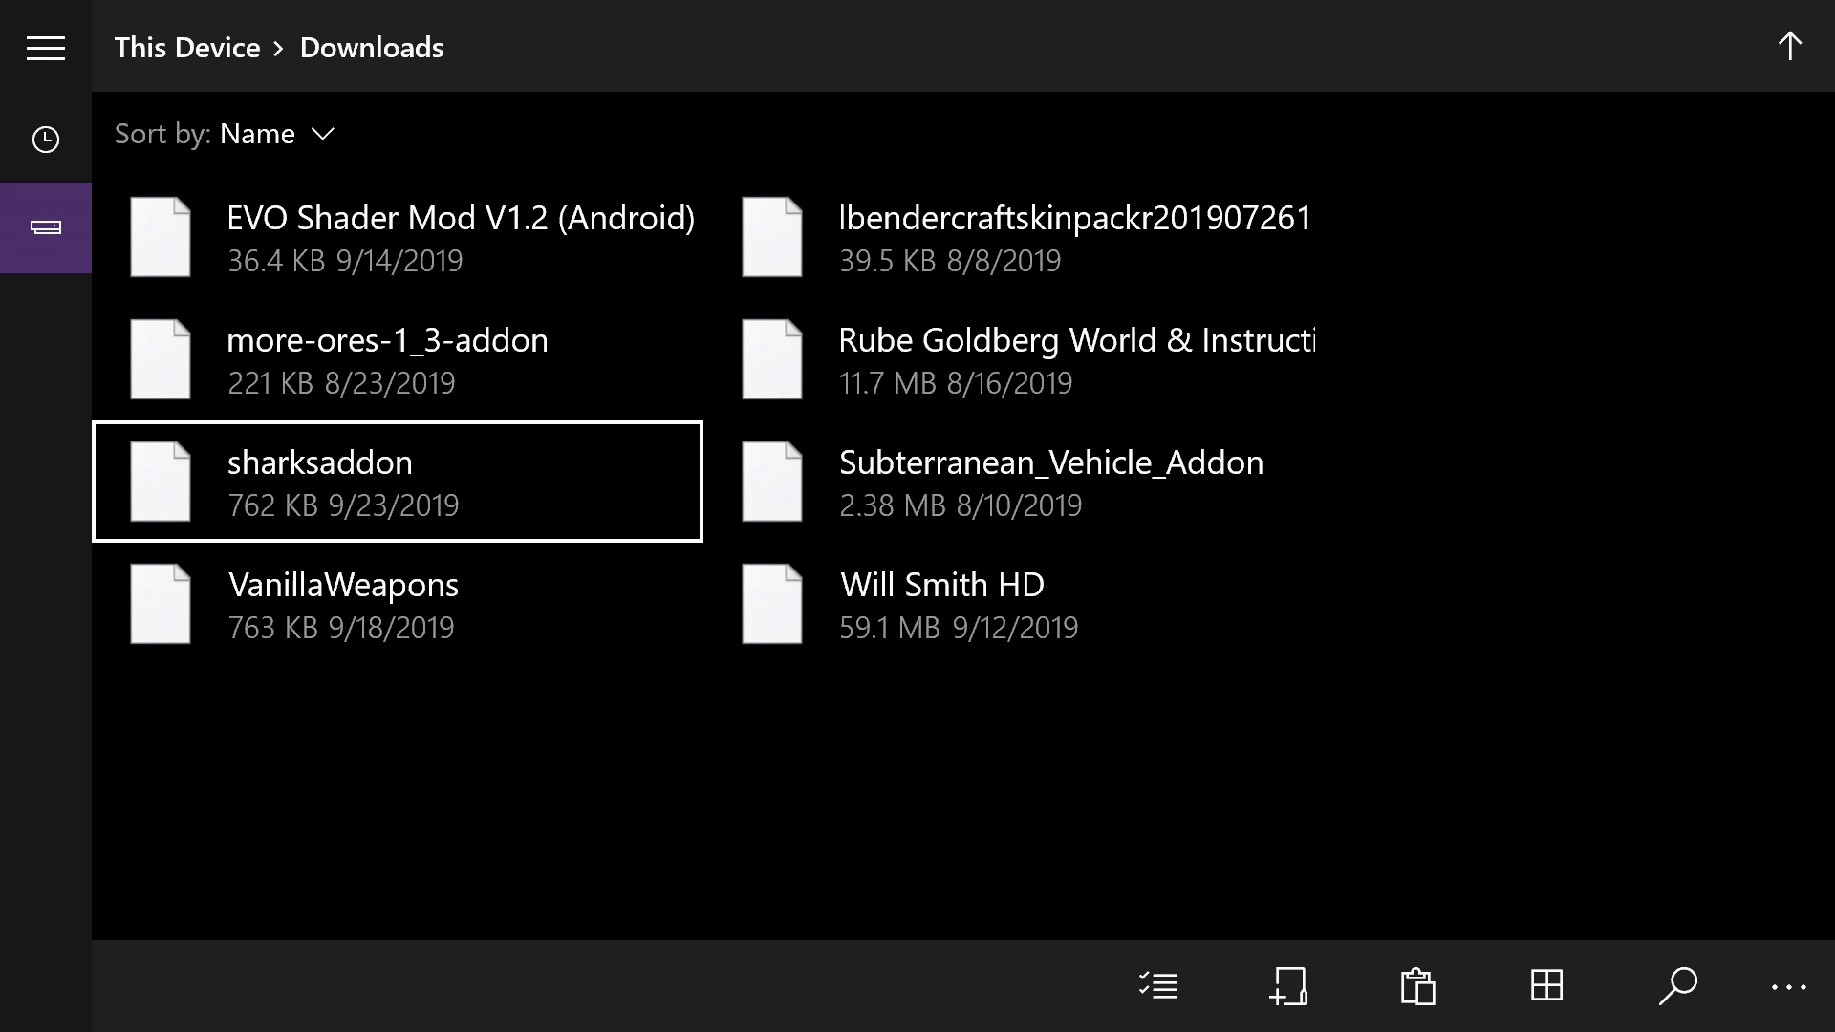
key("shift+F10")
key("Down")
key("Down")
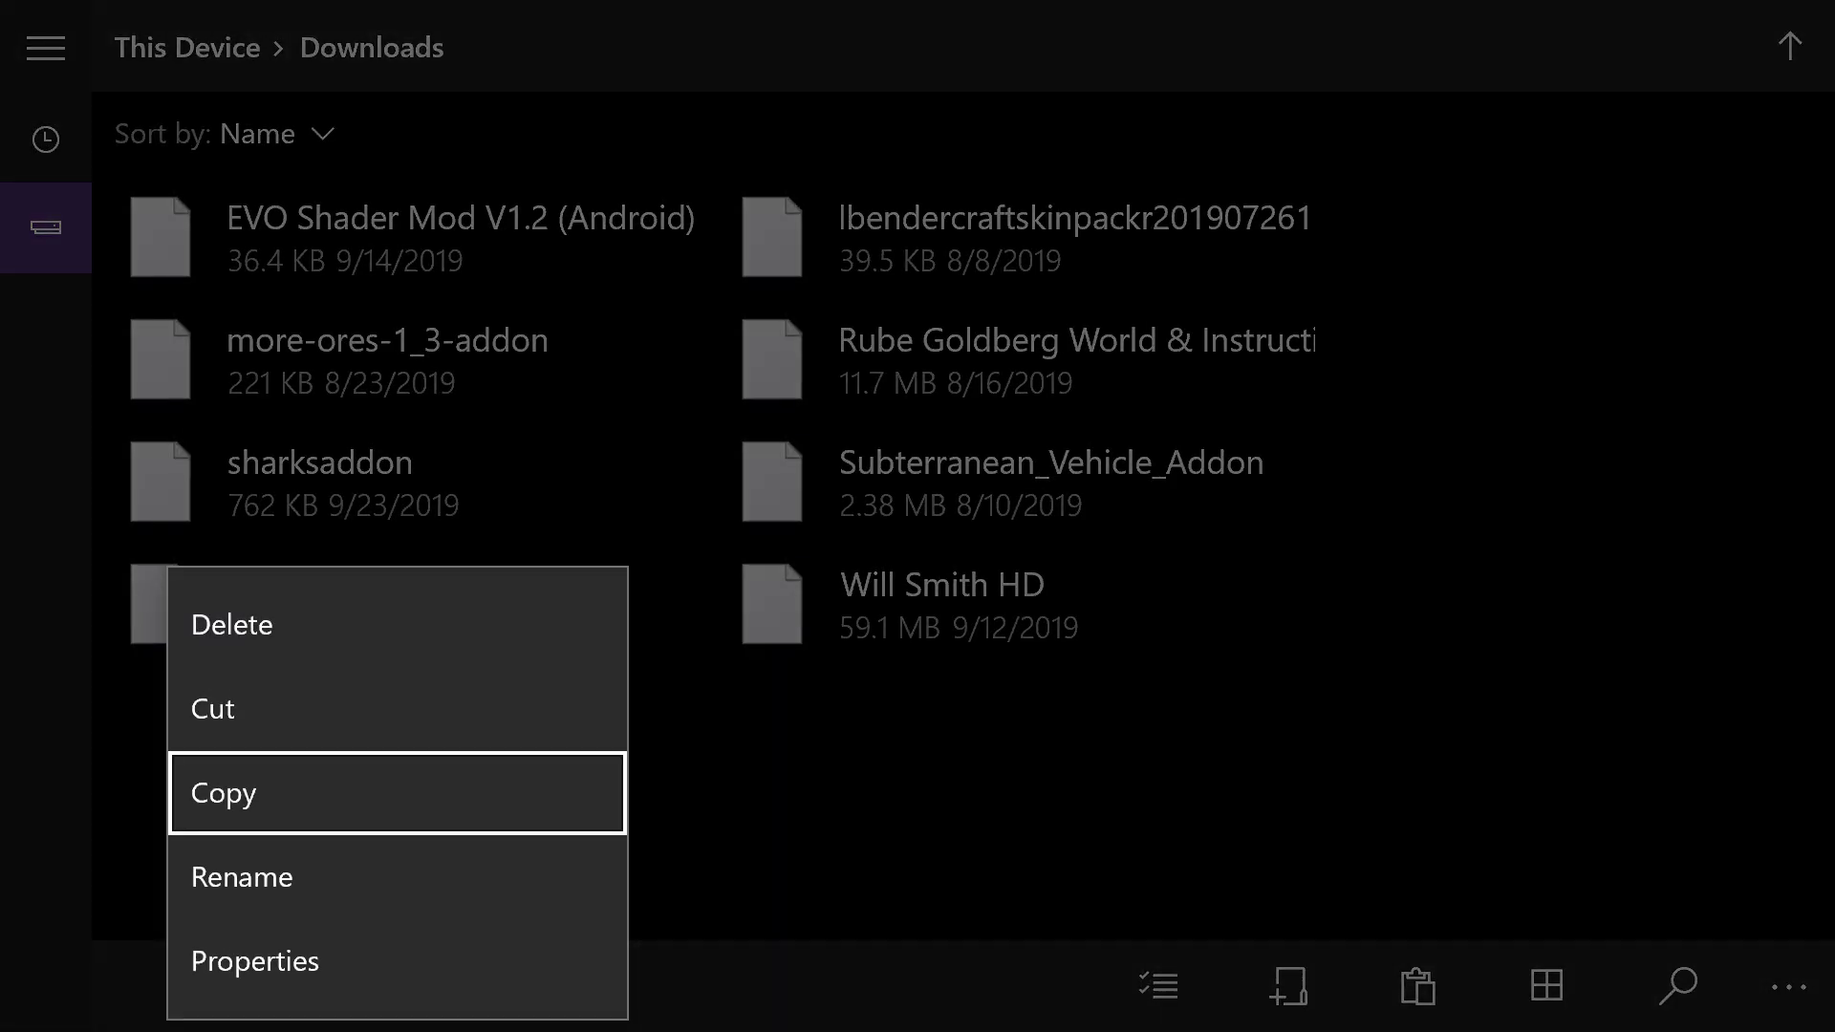
key("Return")
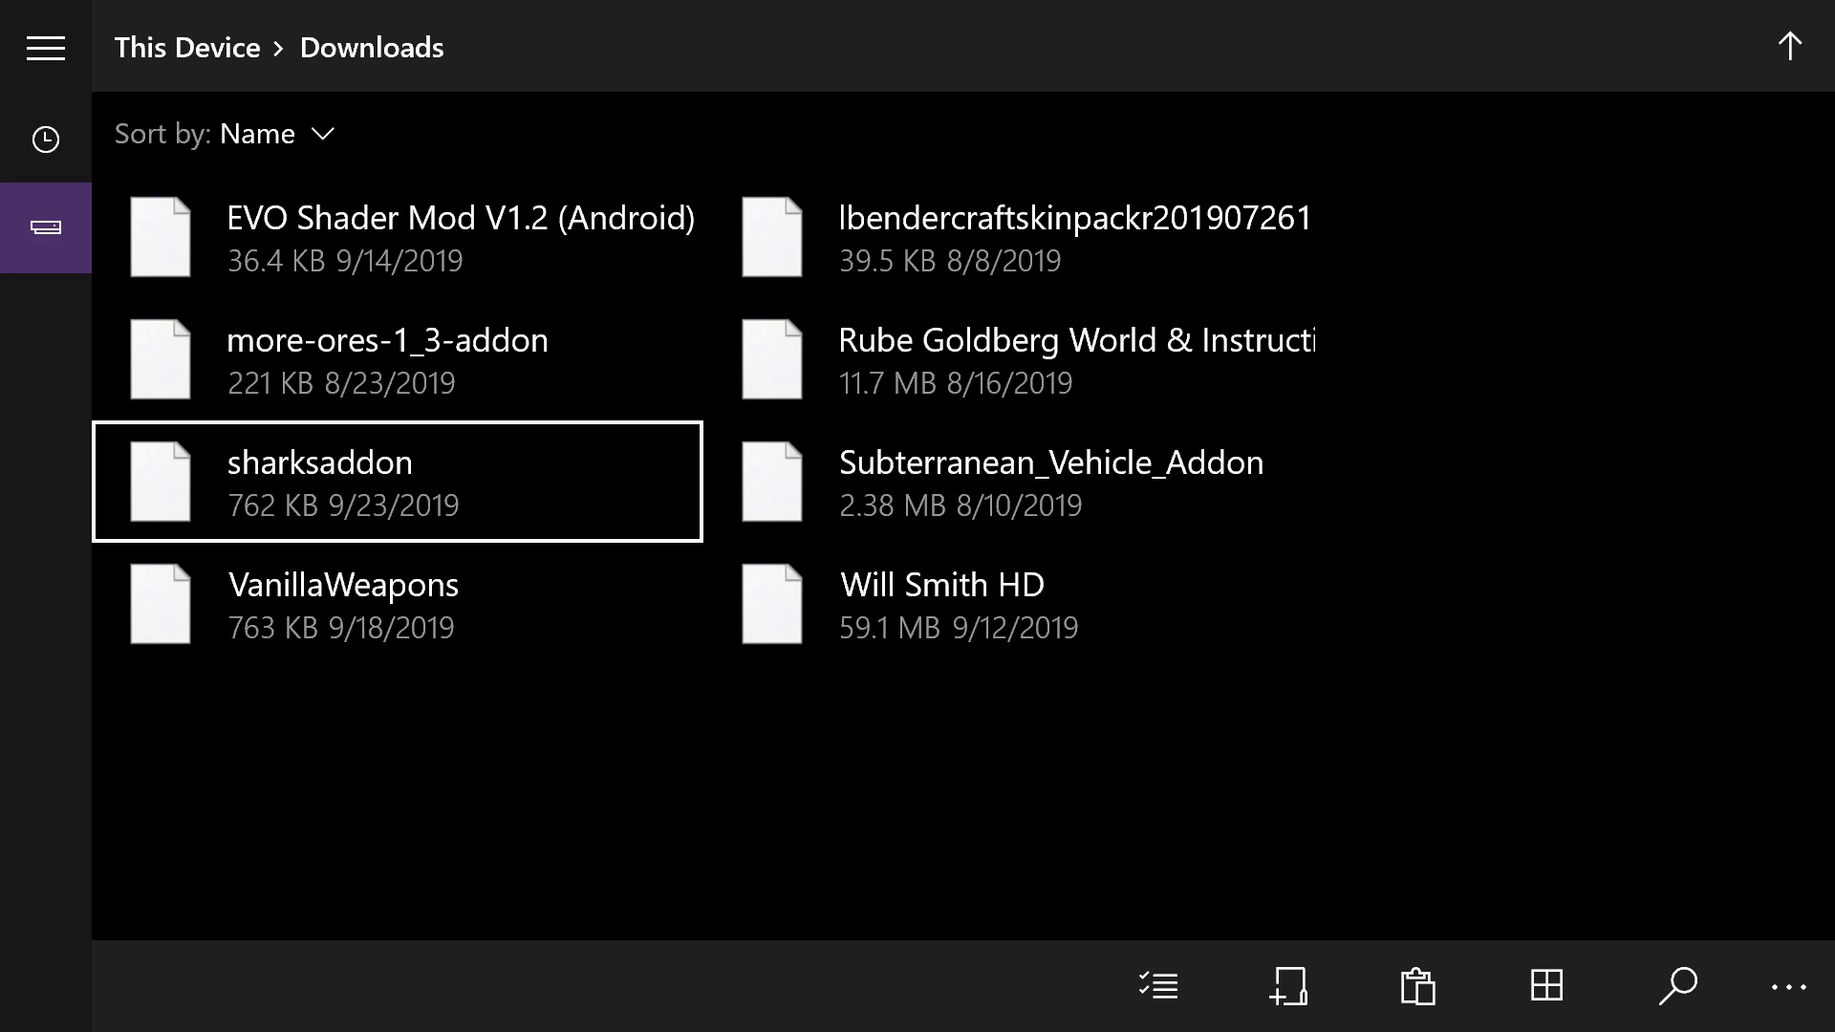
Switch to UFO.Transfer and open its default data folder in File Explorer from its settings.
key("super")
key("Down")
key("Down")
key("Down")
key("Down")
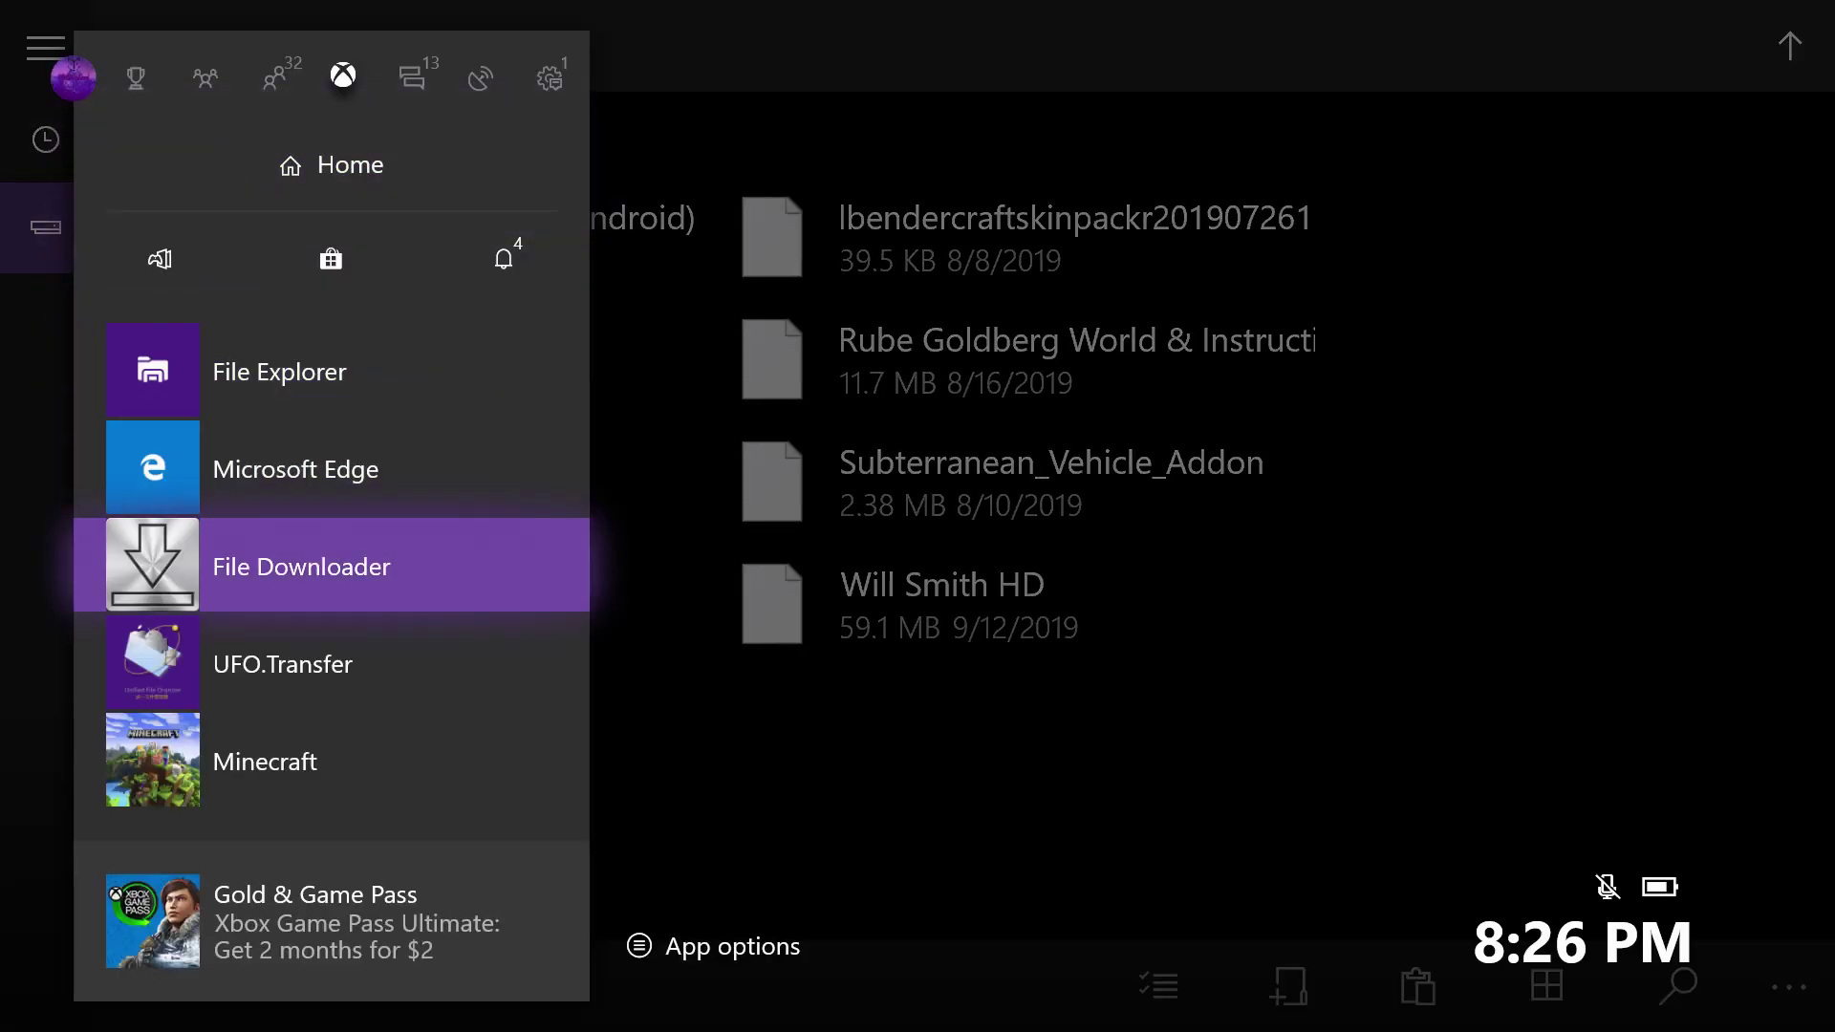
key("Down")
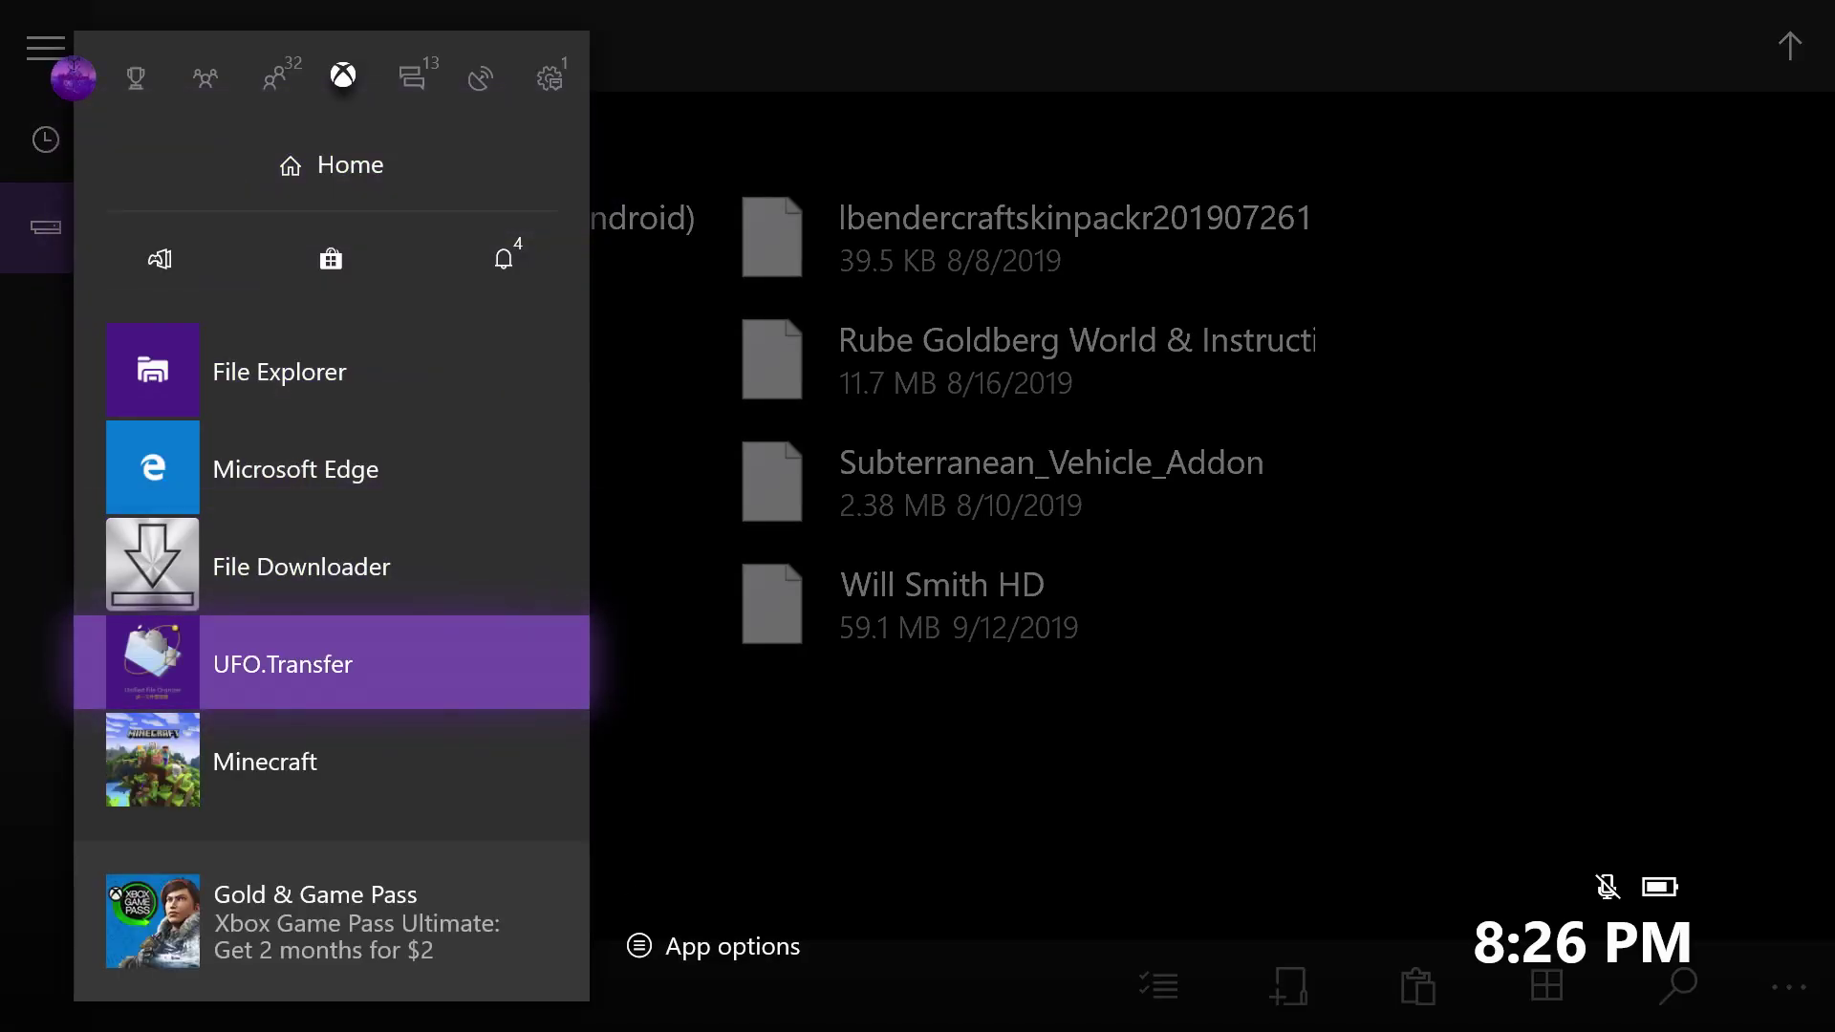
key("Return")
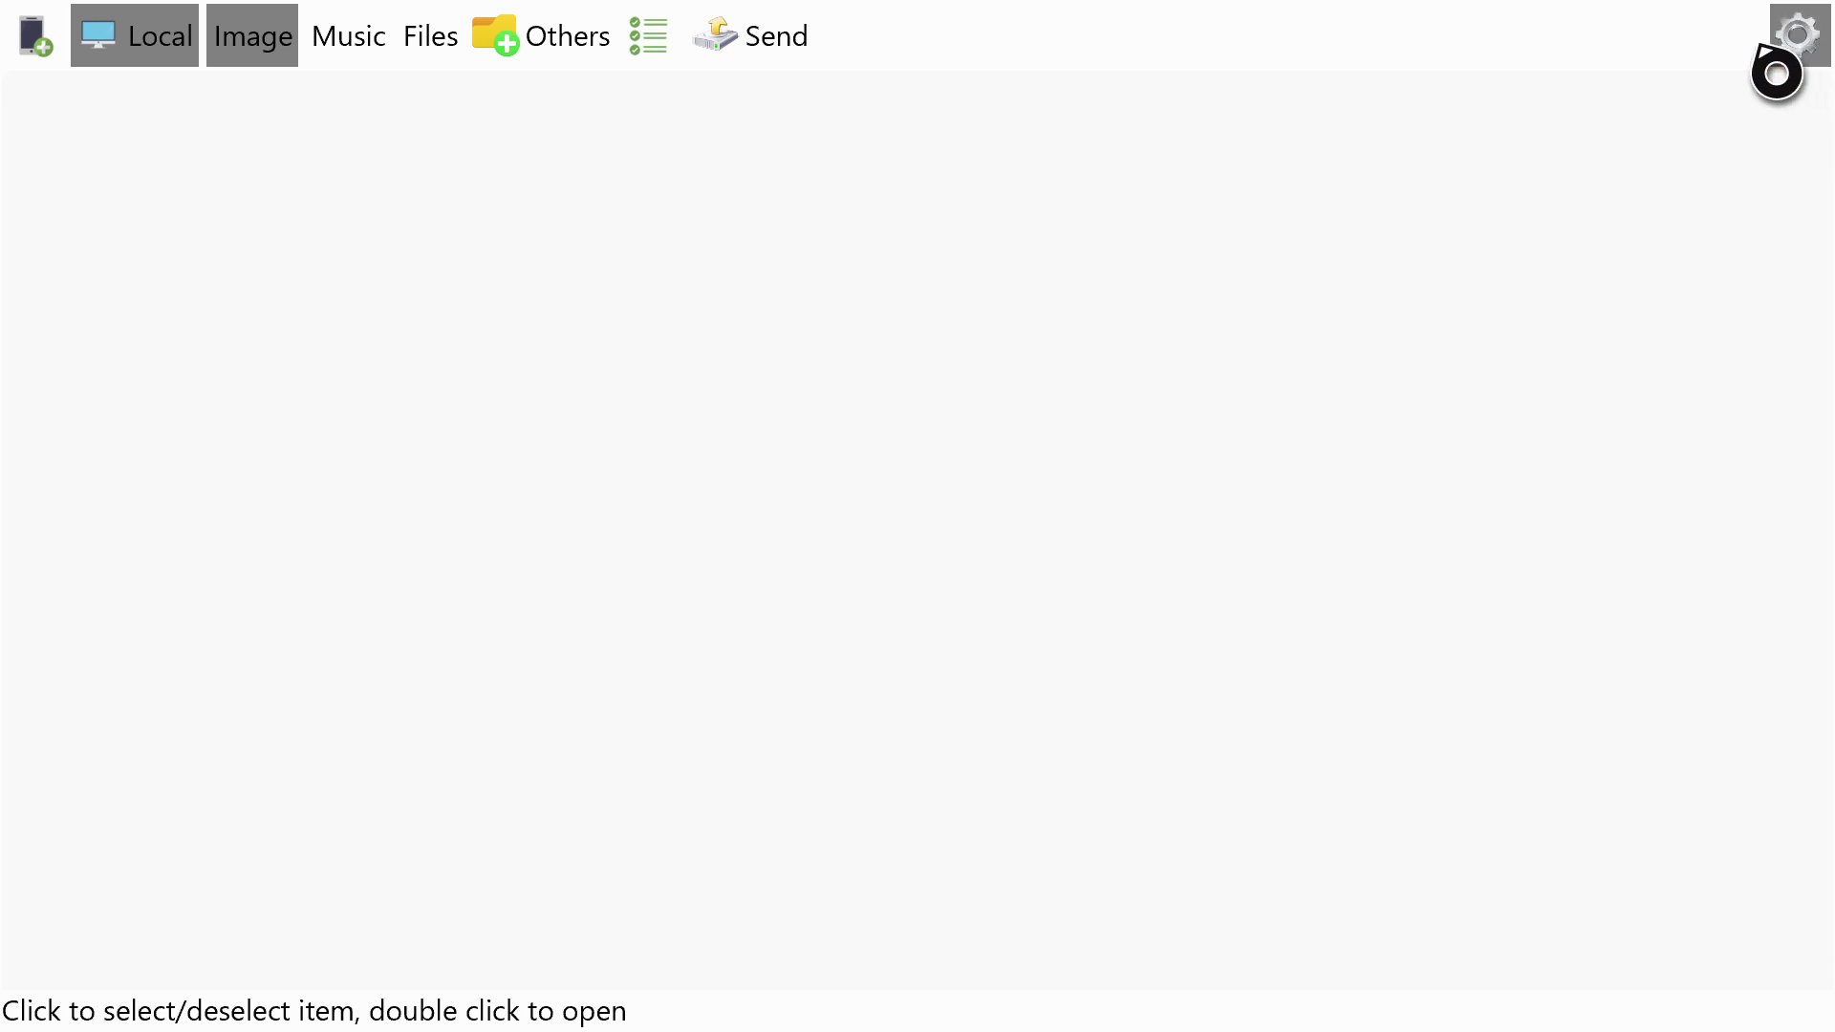
left_click(1789, 45)
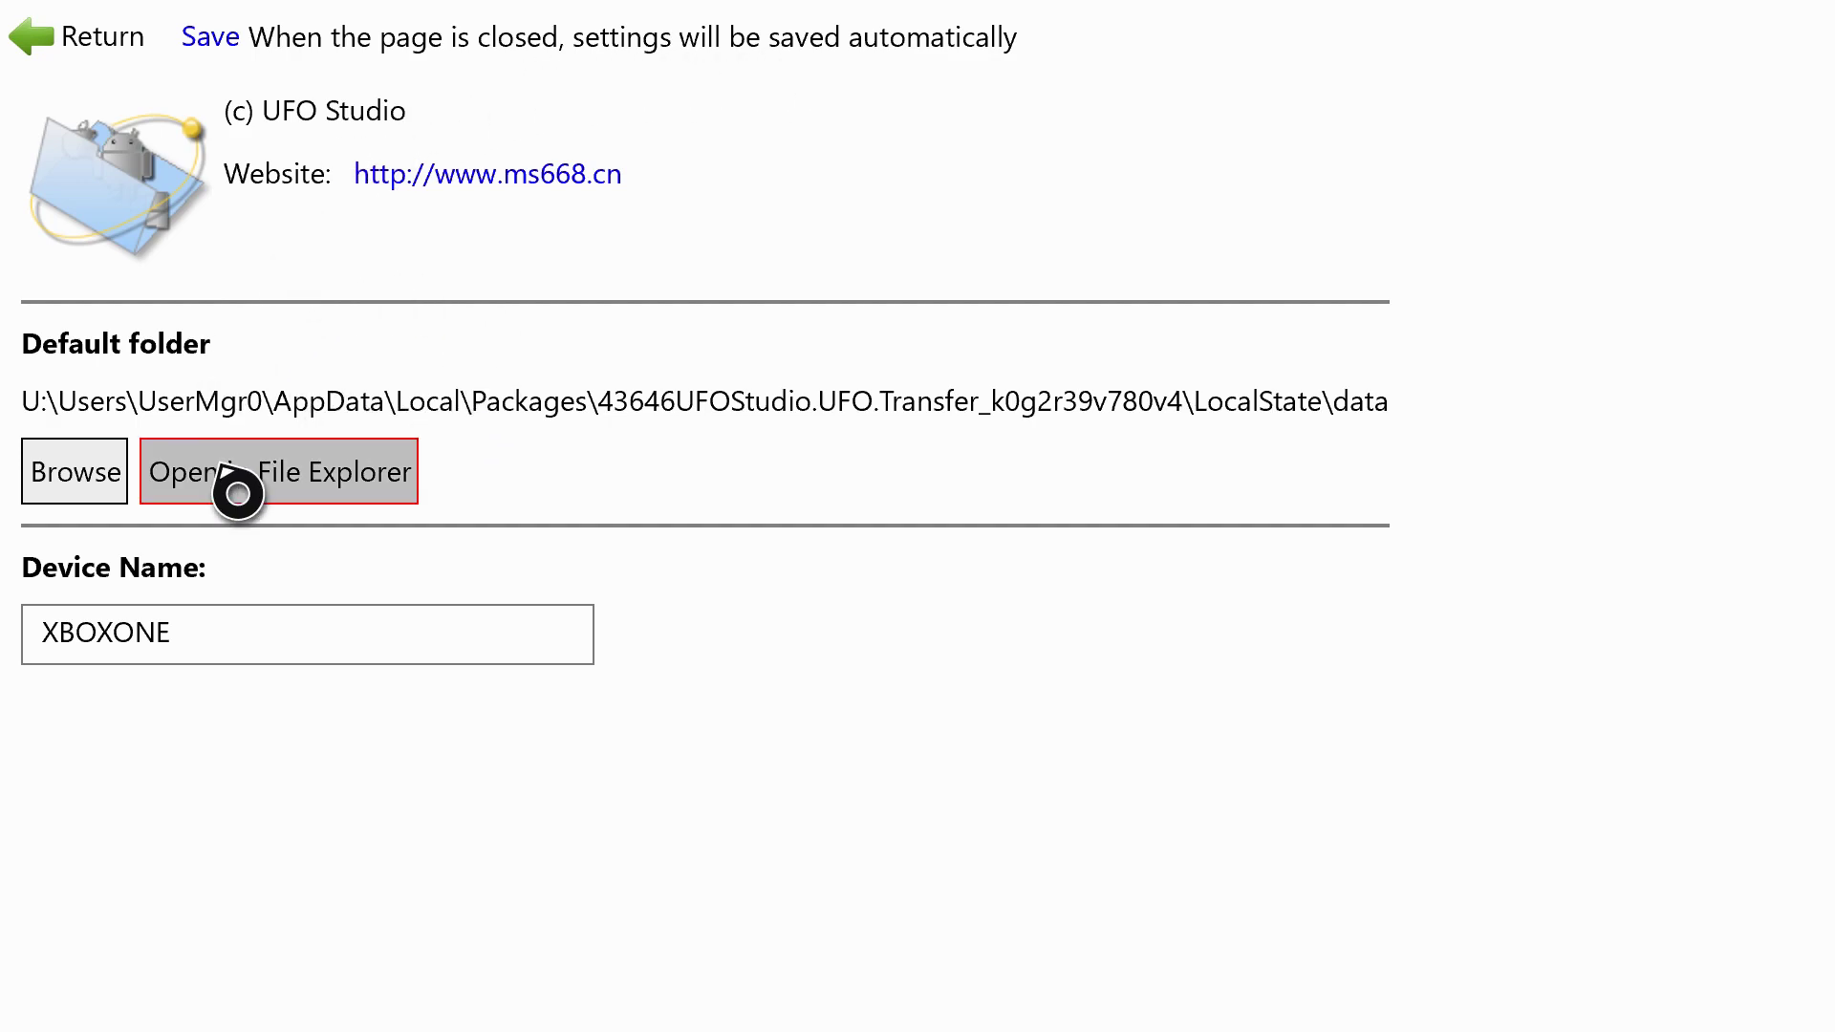
left_click(258, 496)
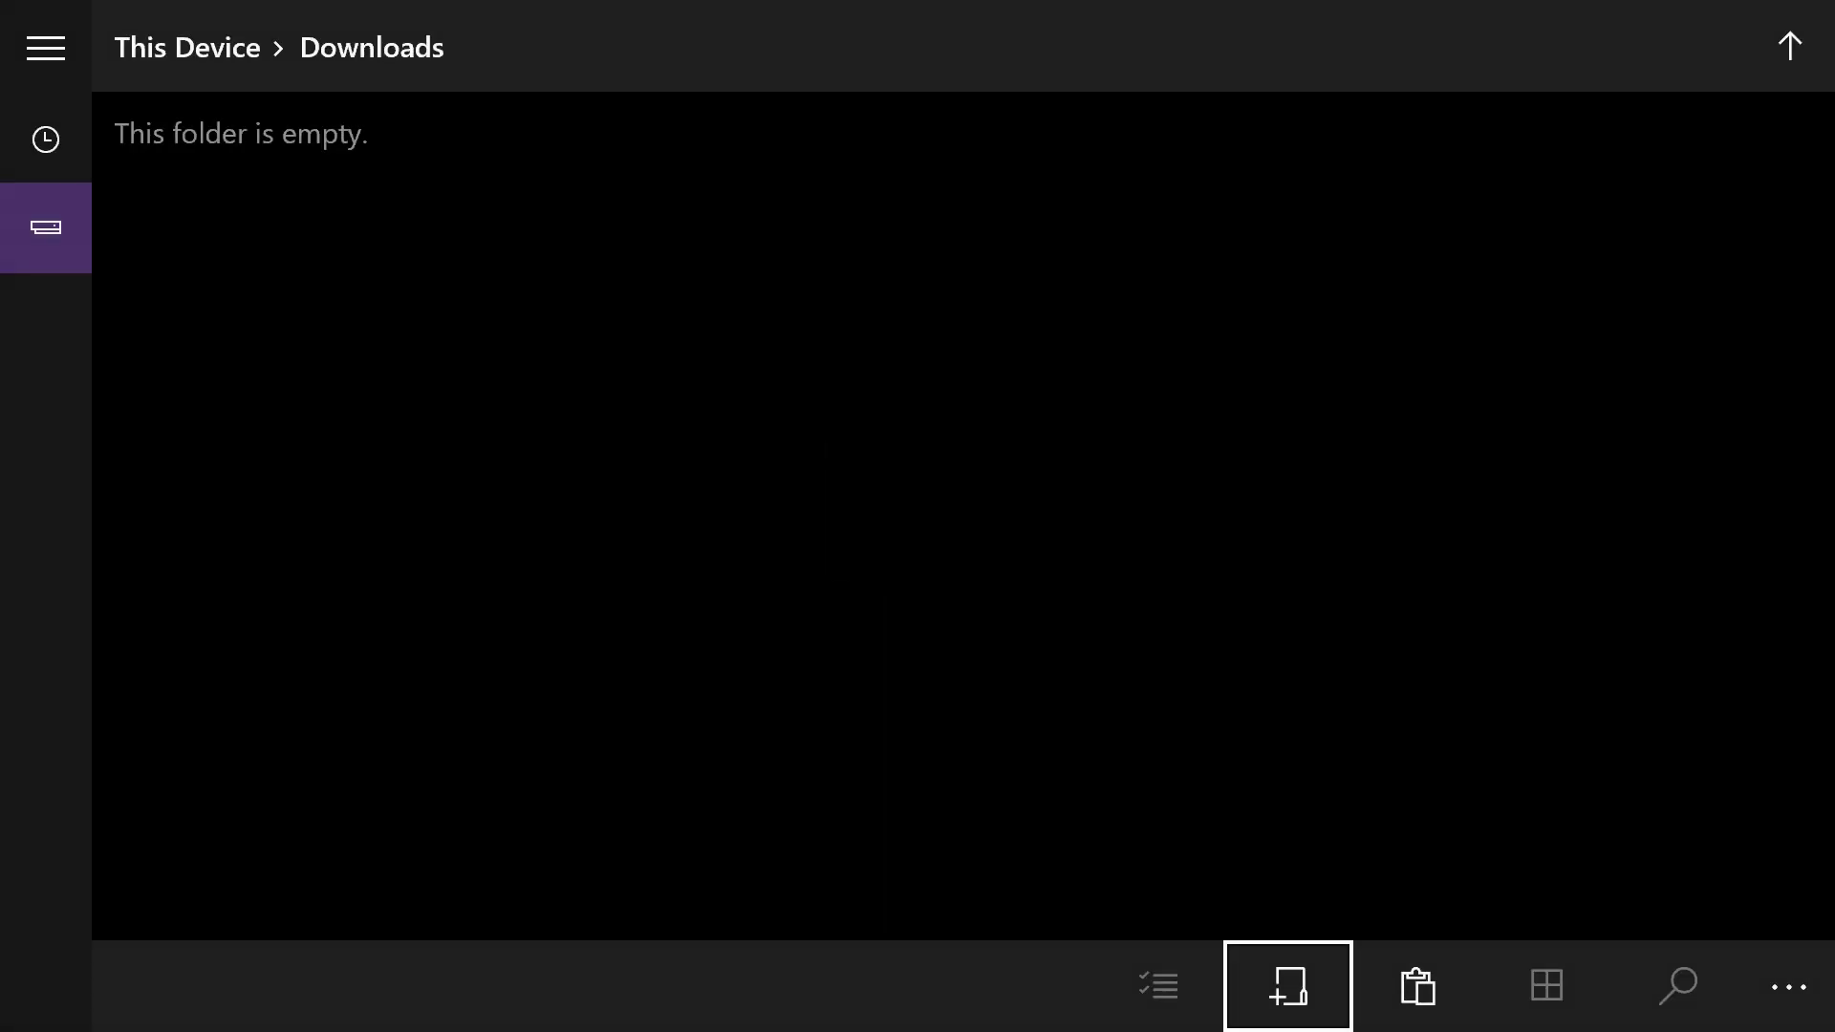
Go up to the Packages folder and open LocalState inside the 25974MegaScopes.UniversalFileDownloader package.
key("Up")
key("Left")
key("Return")
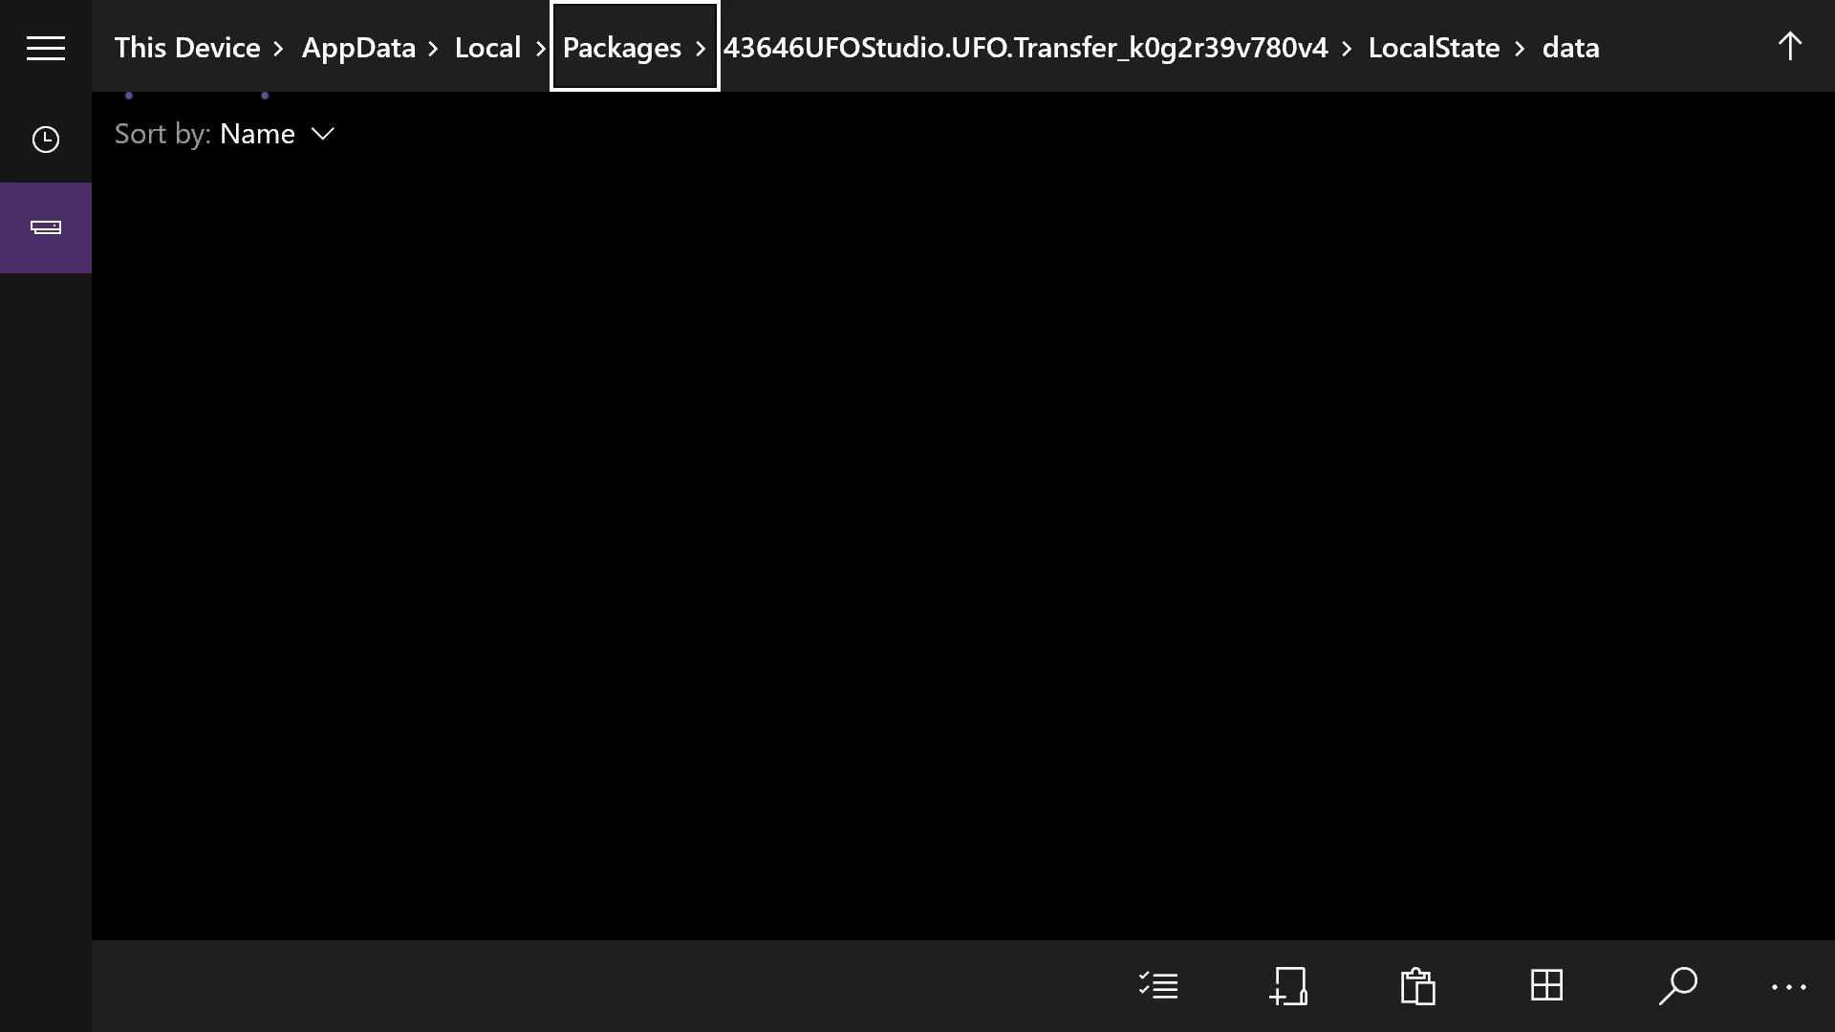
key("Right")
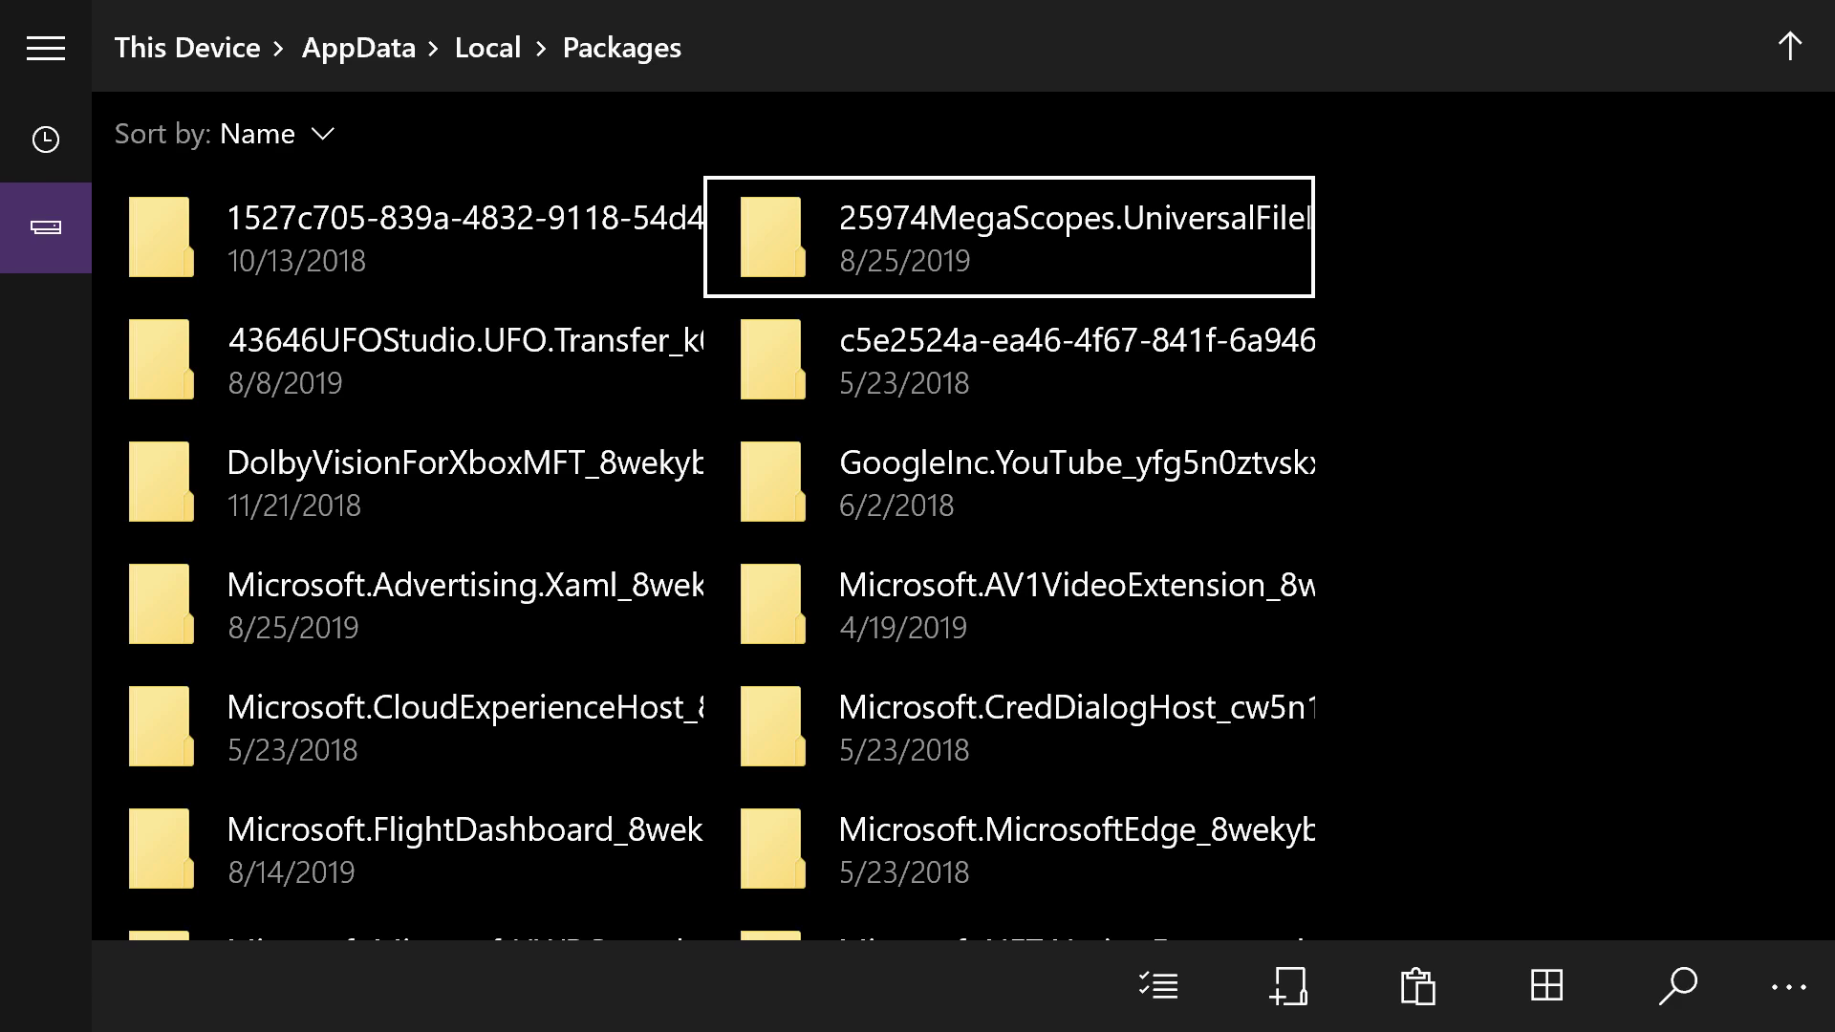
key("Return")
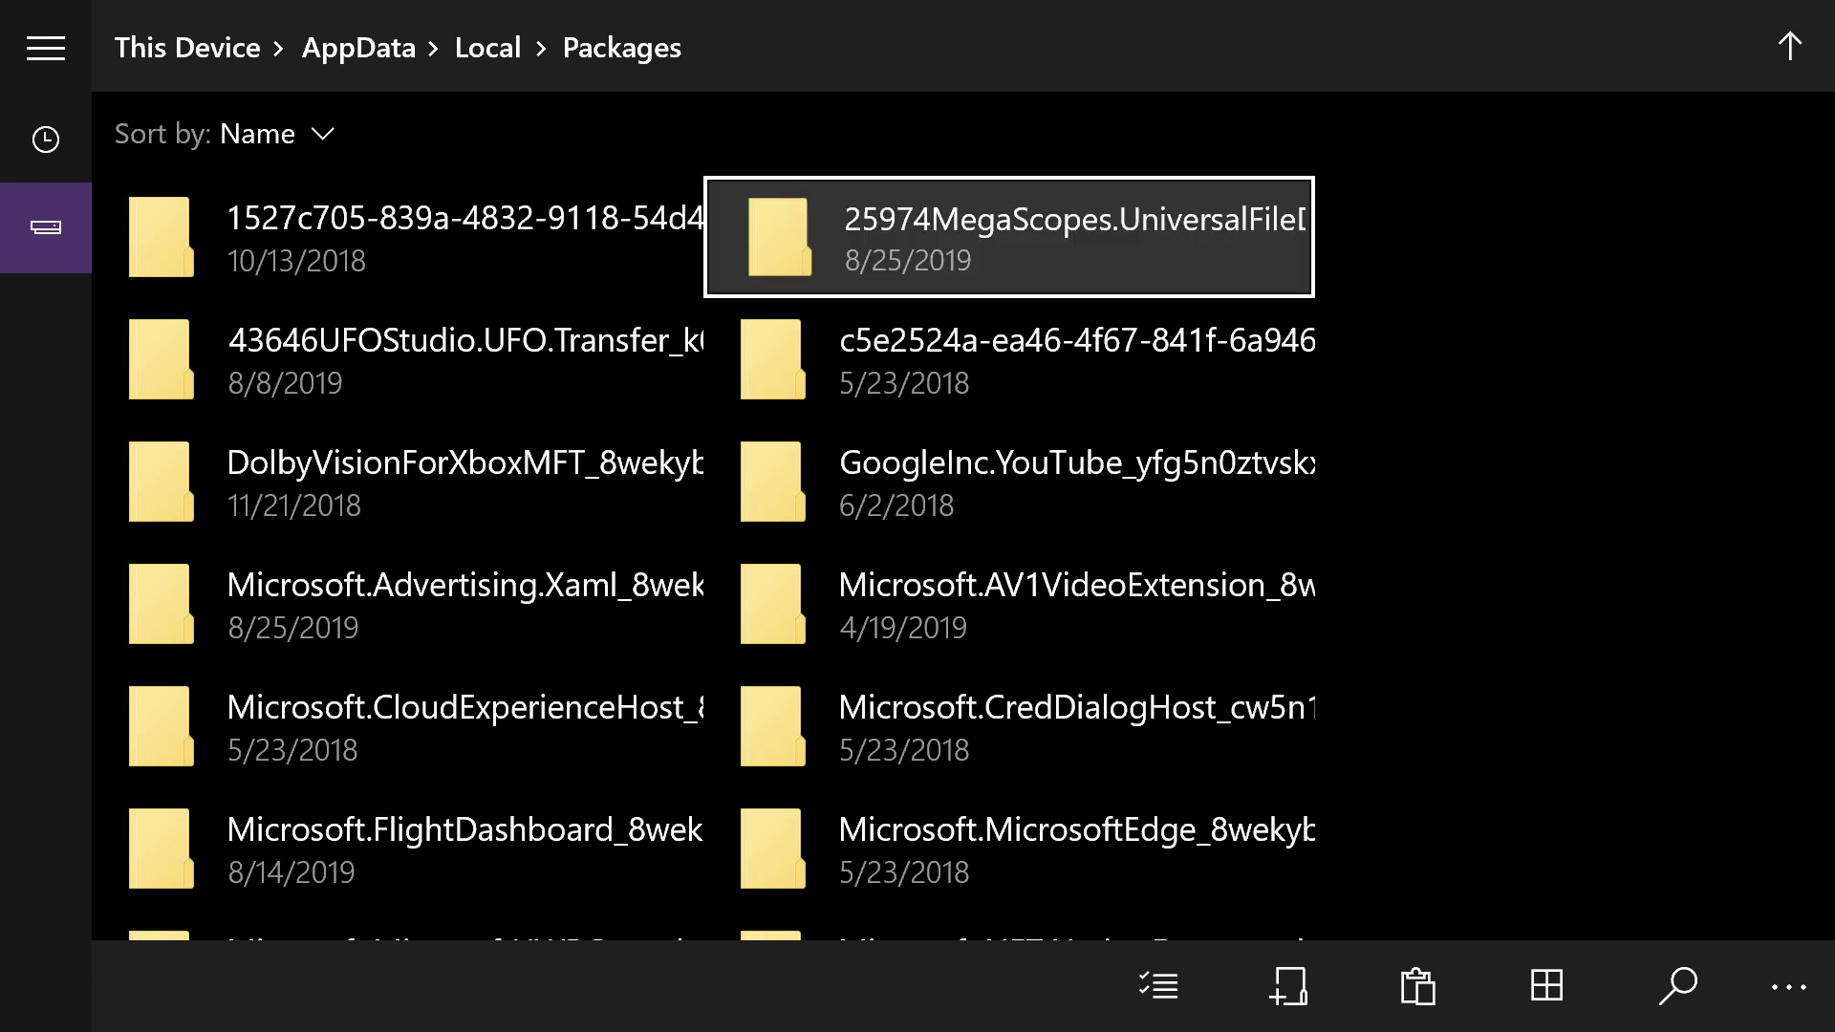
key("Down")
key("Down")
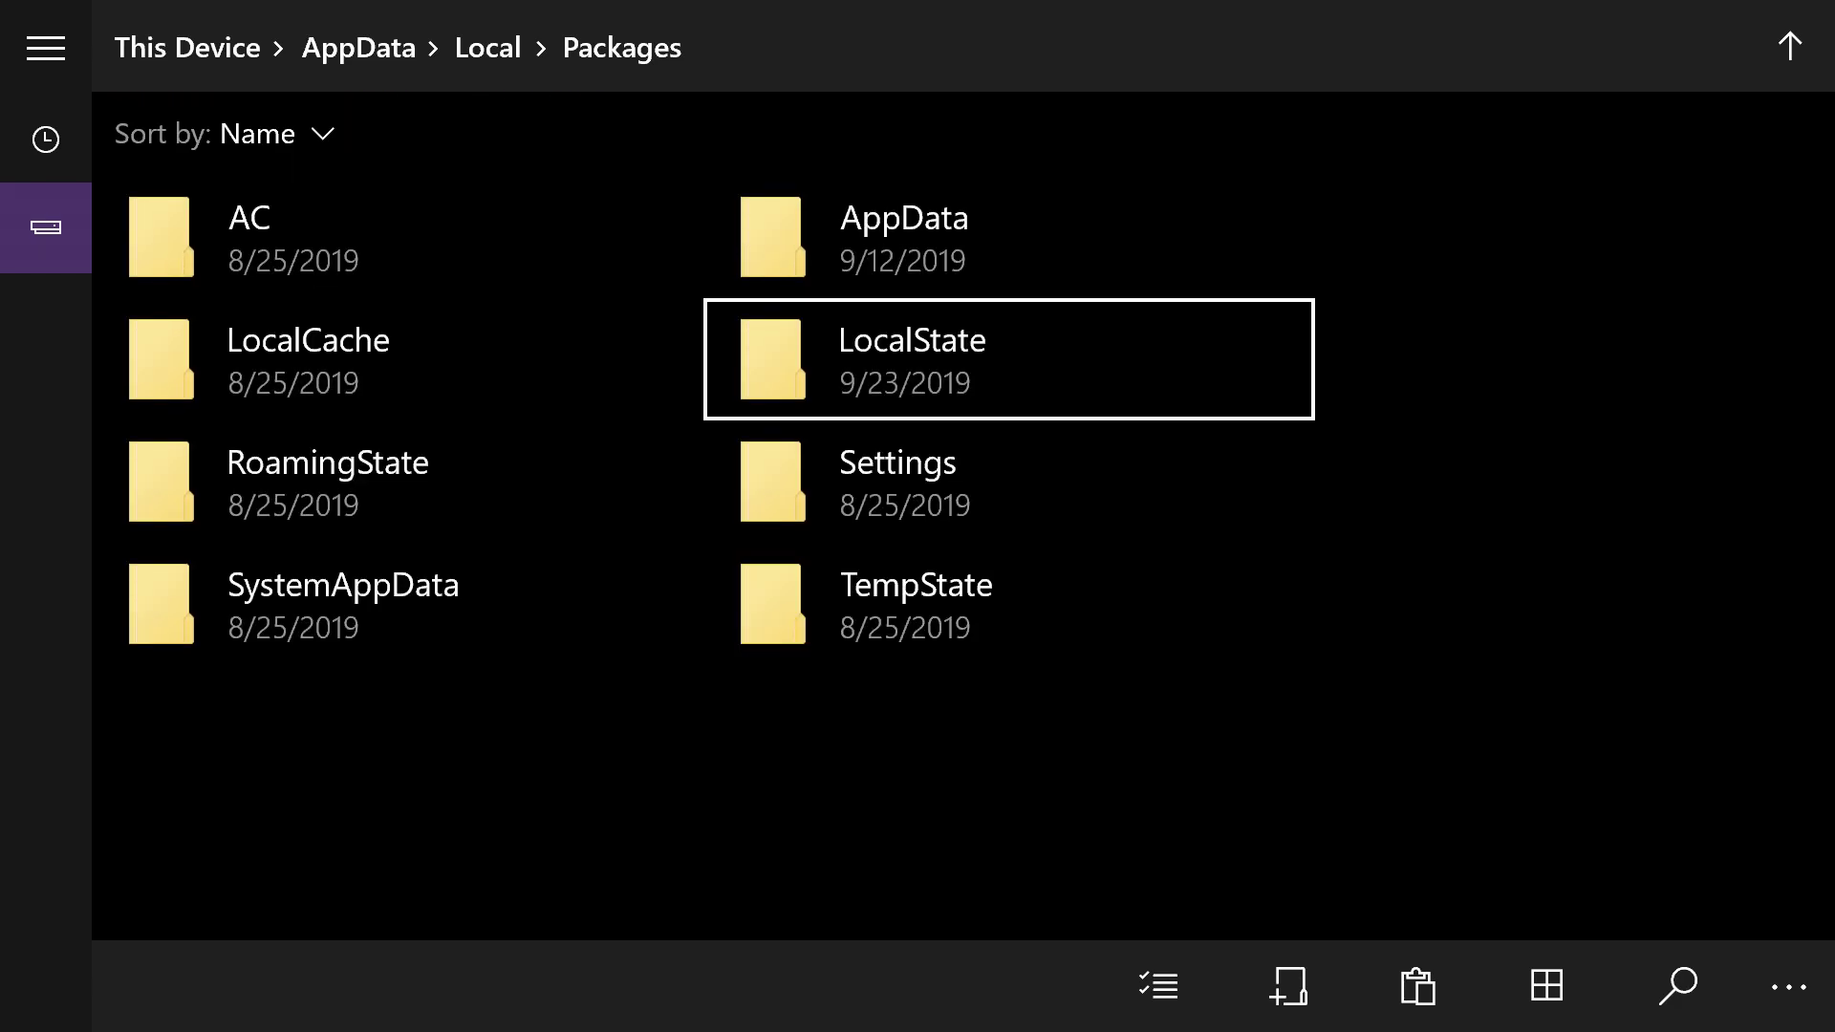
key("Return")
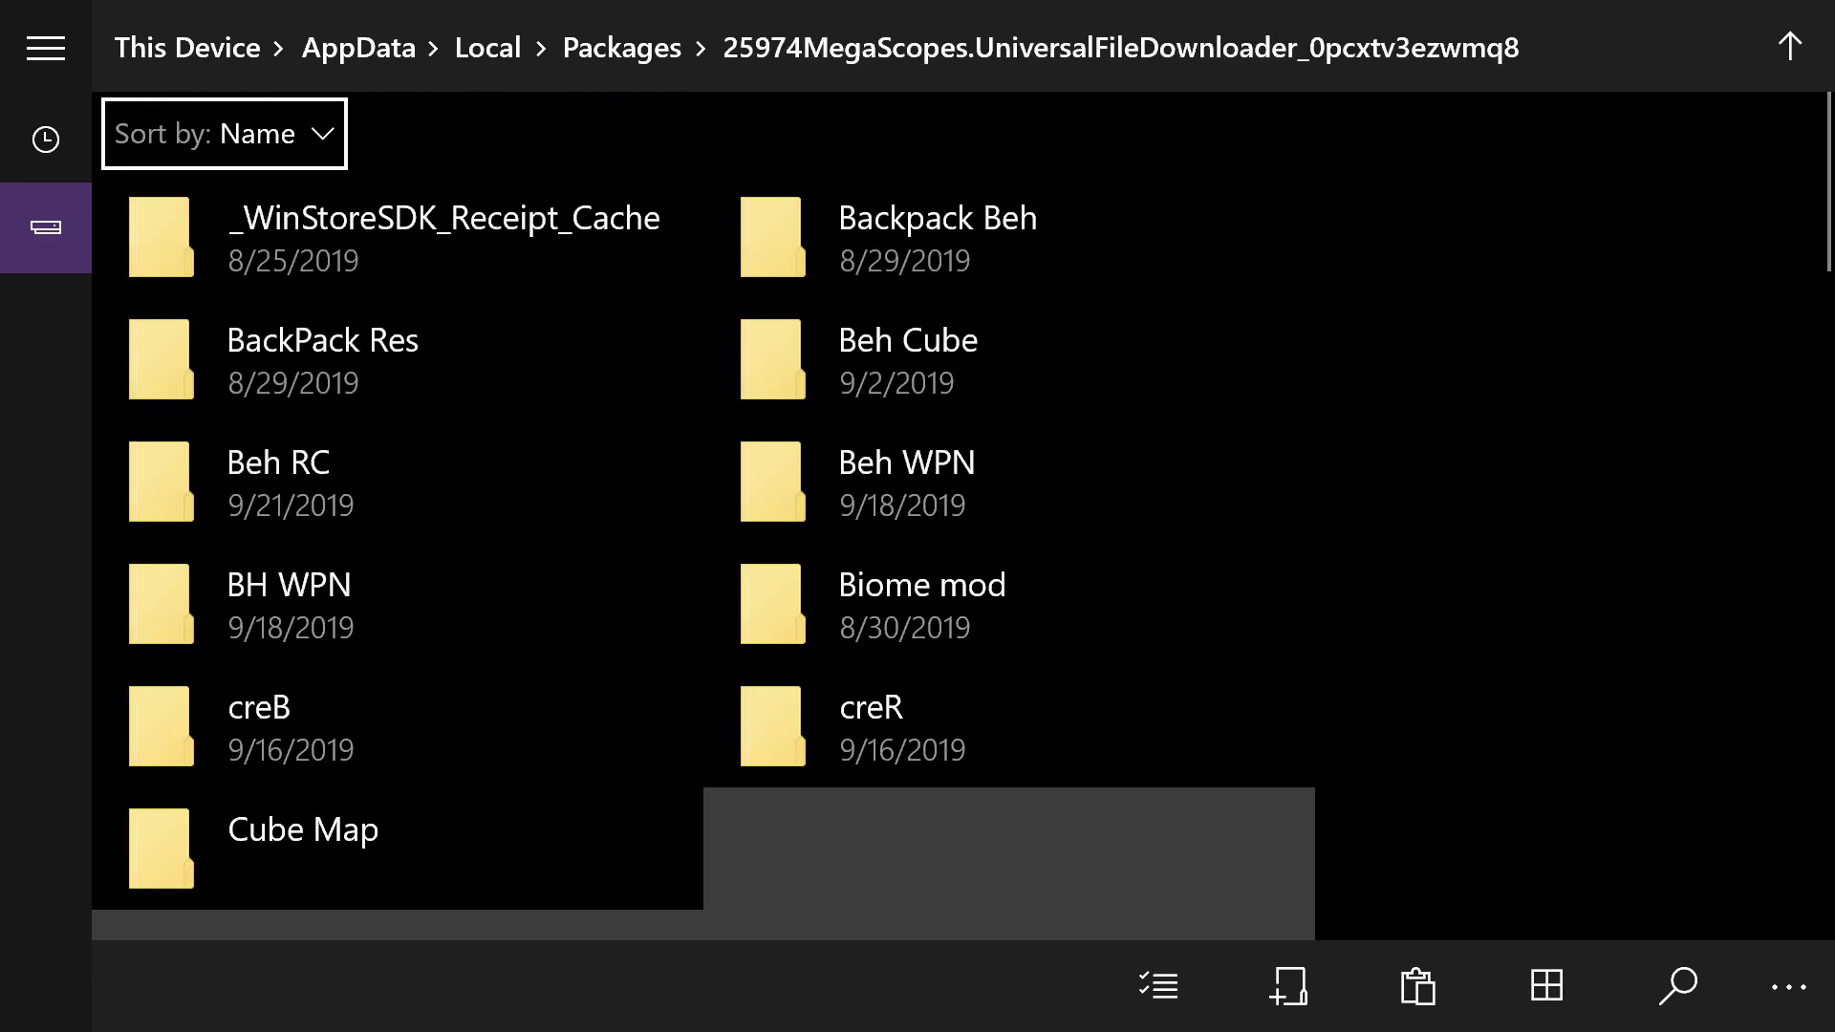
Rename the sharksaddon file in the LocalState folder to sharksaddon.mcaddon.zip.
key("Down")
key("Down")
key("Down")
key("Down")
key("Down")
key("Down")
key("Down")
key("Down")
key("Down")
key("Down")
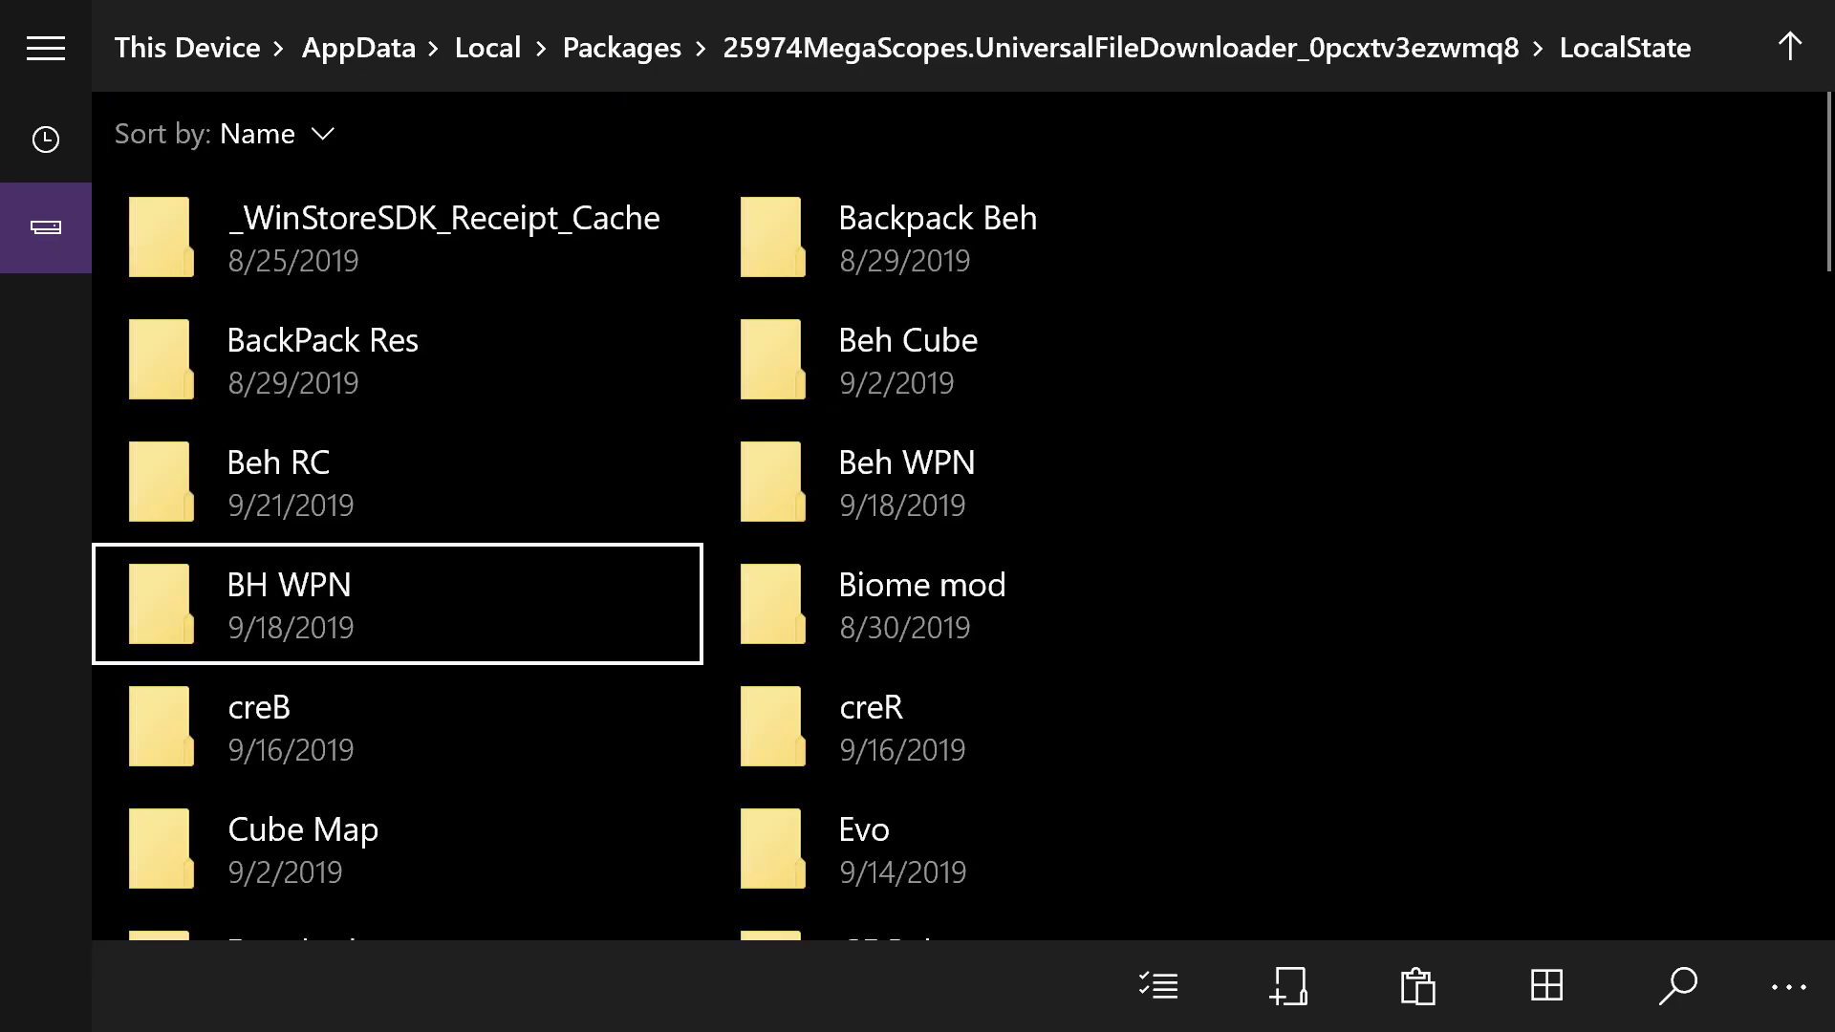
key("Down")
key("Down")
key("Down")
key("Down")
key("Down")
key("Down")
key("Down")
key("Down")
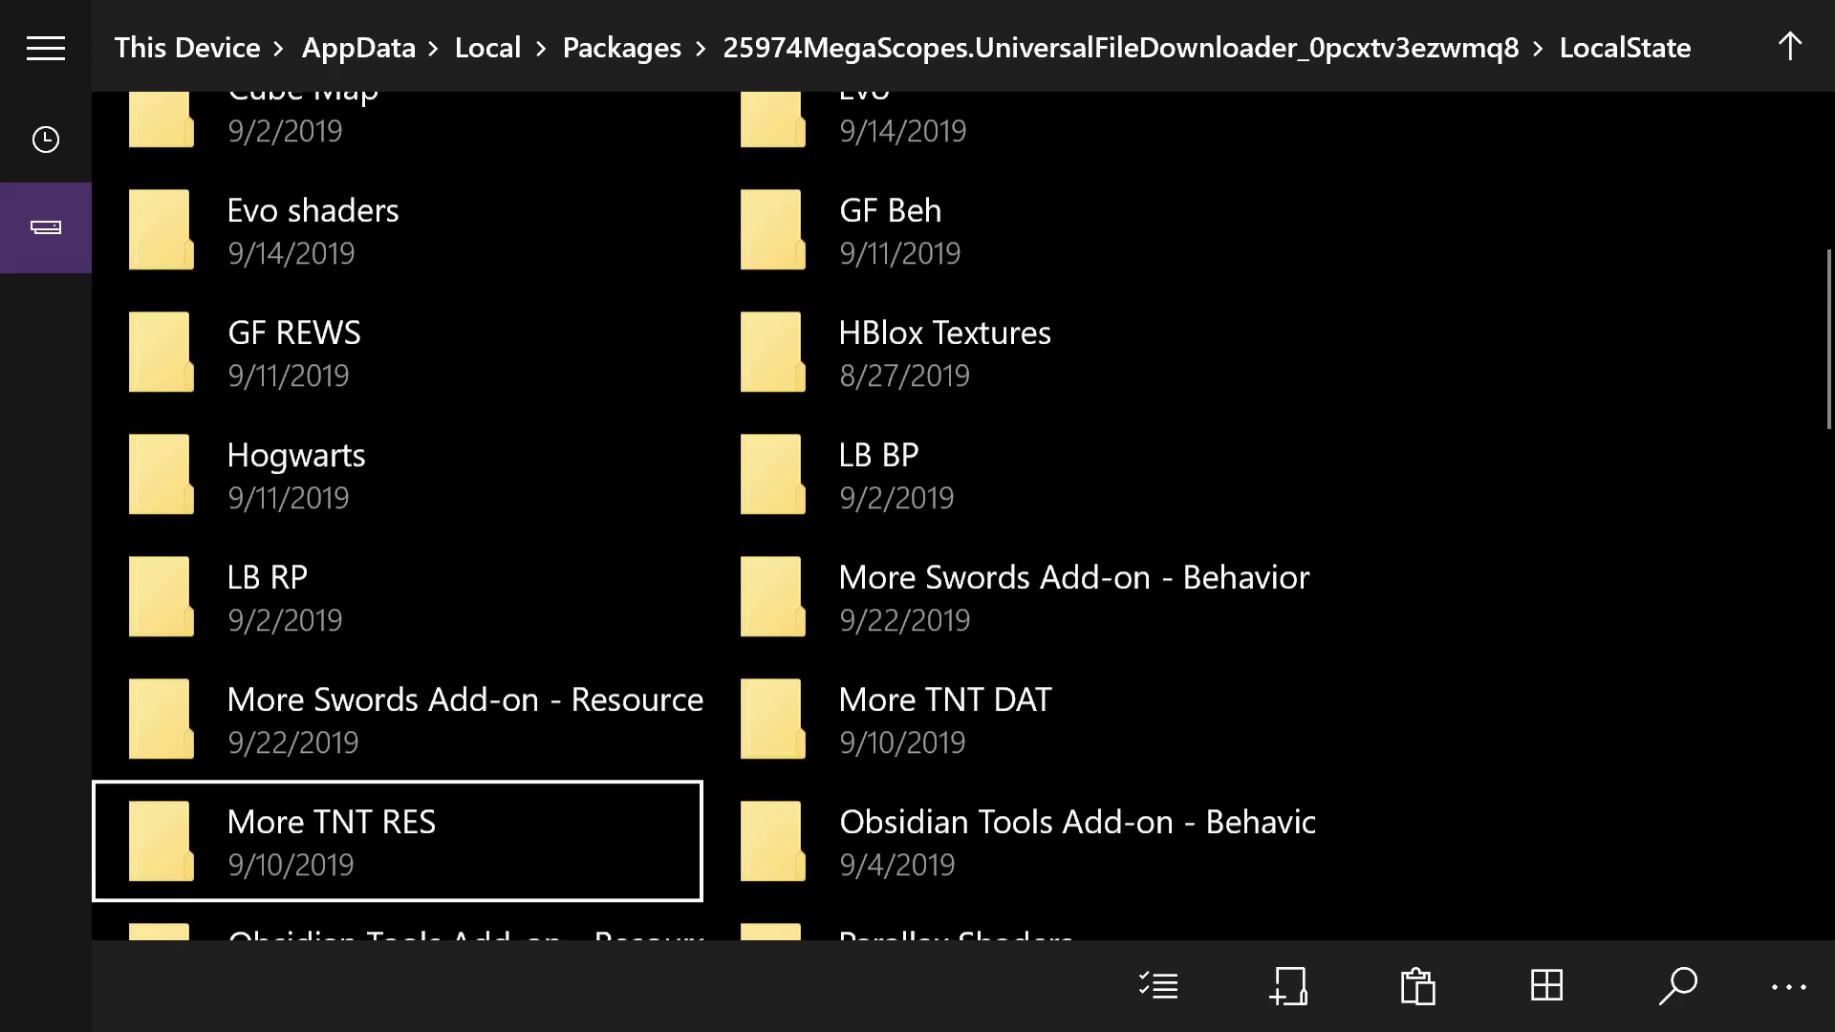
key("Down")
key("Down")
key("Down")
key("Down")
key("Down")
key("Down")
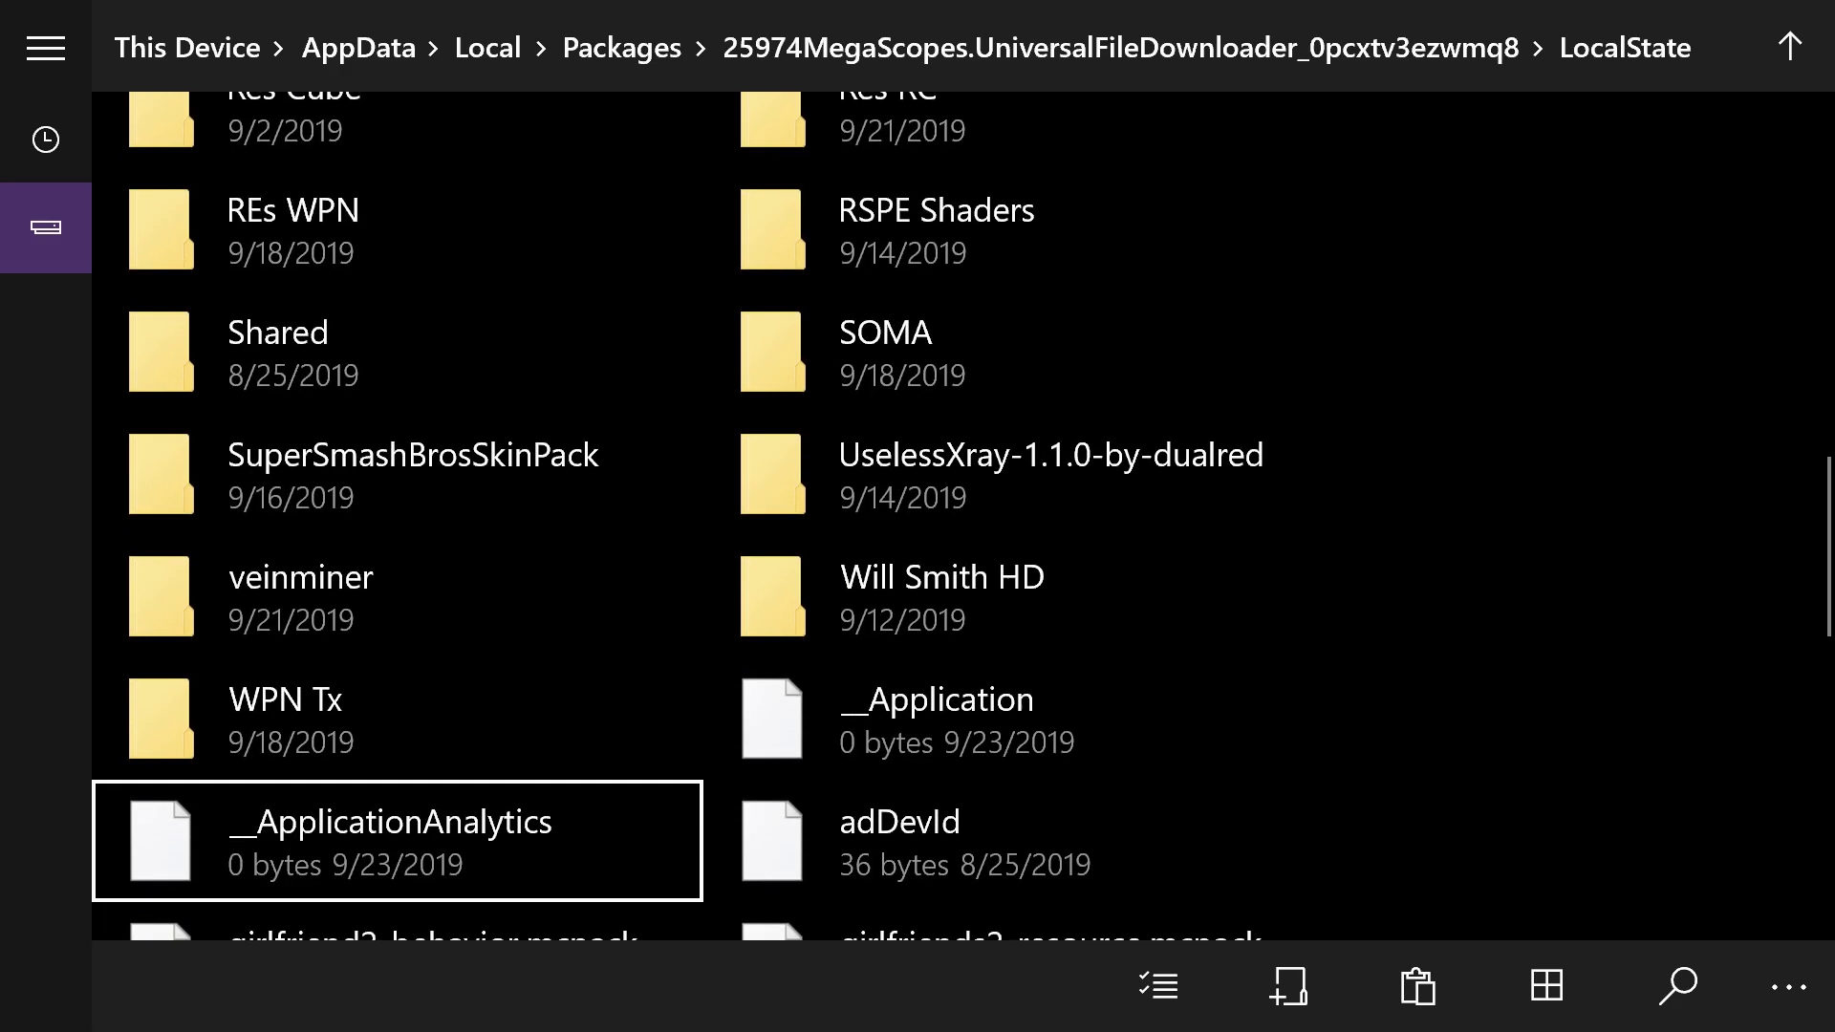
key("Down")
key("Down")
key("Down")
key("Down")
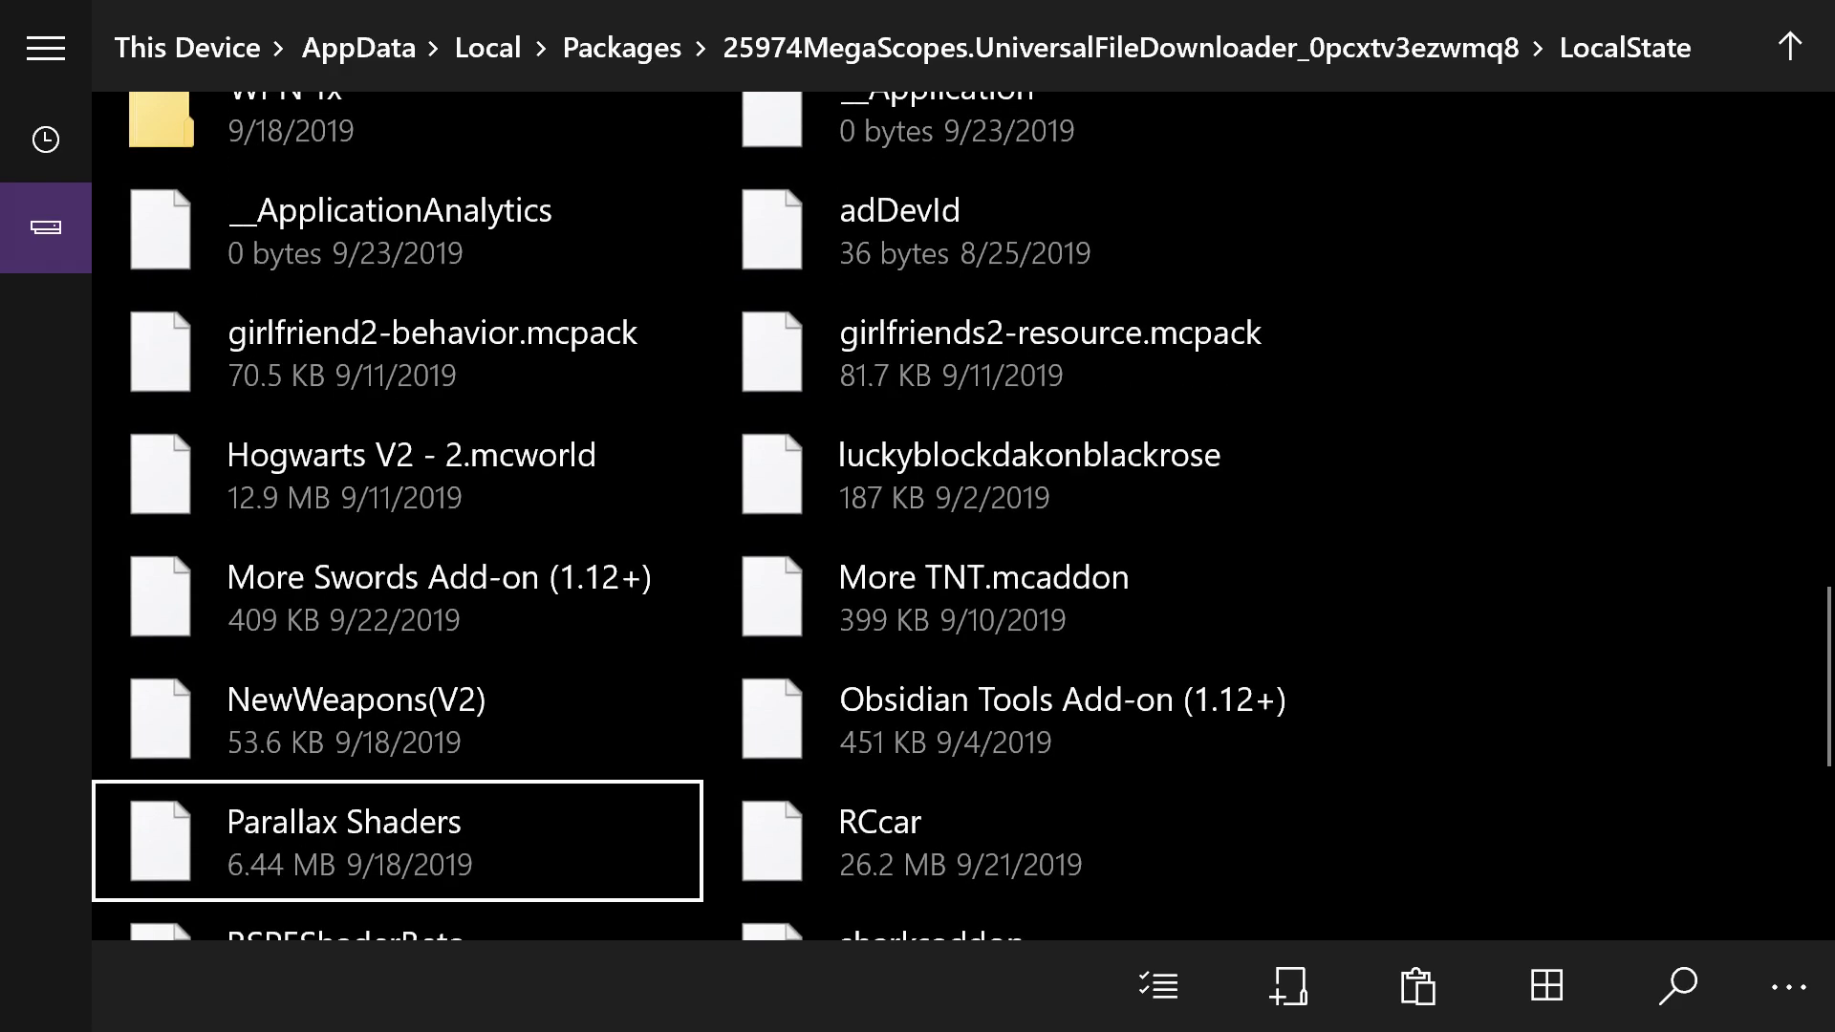
key("Right")
key("Up")
key("Up")
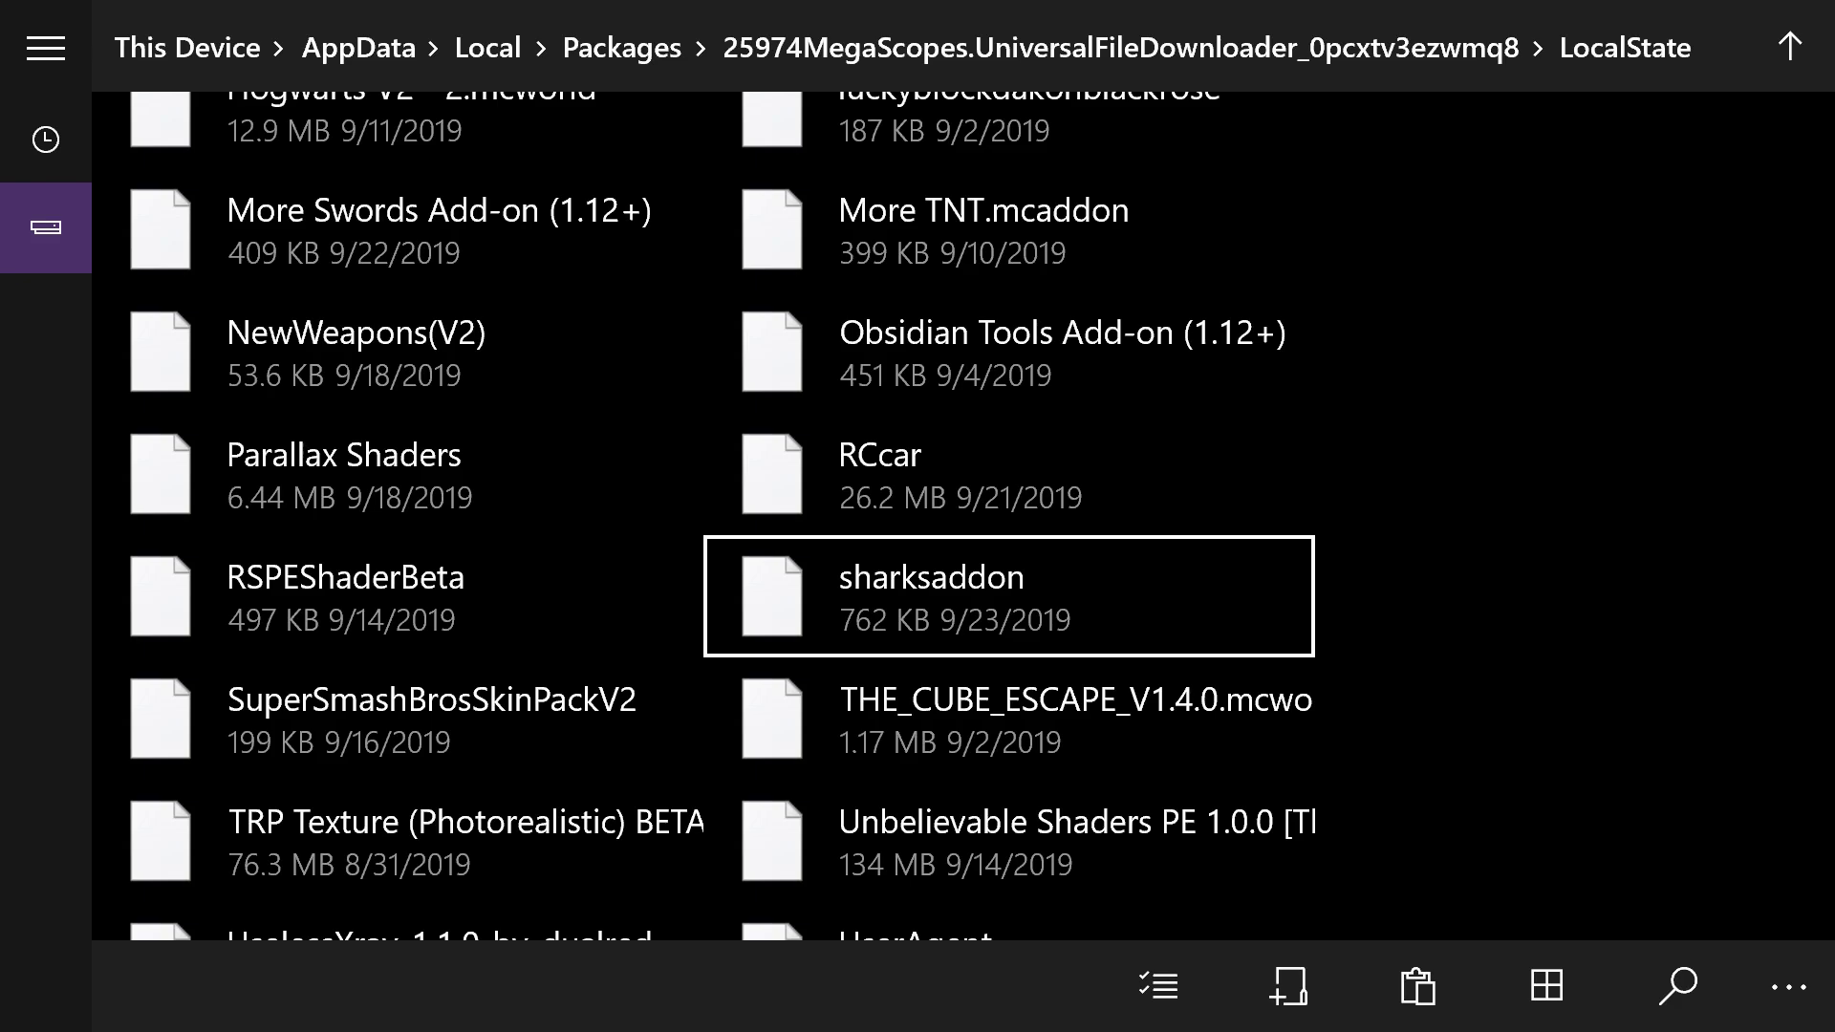
key("Menu")
key("Down")
key("Down")
key("Down")
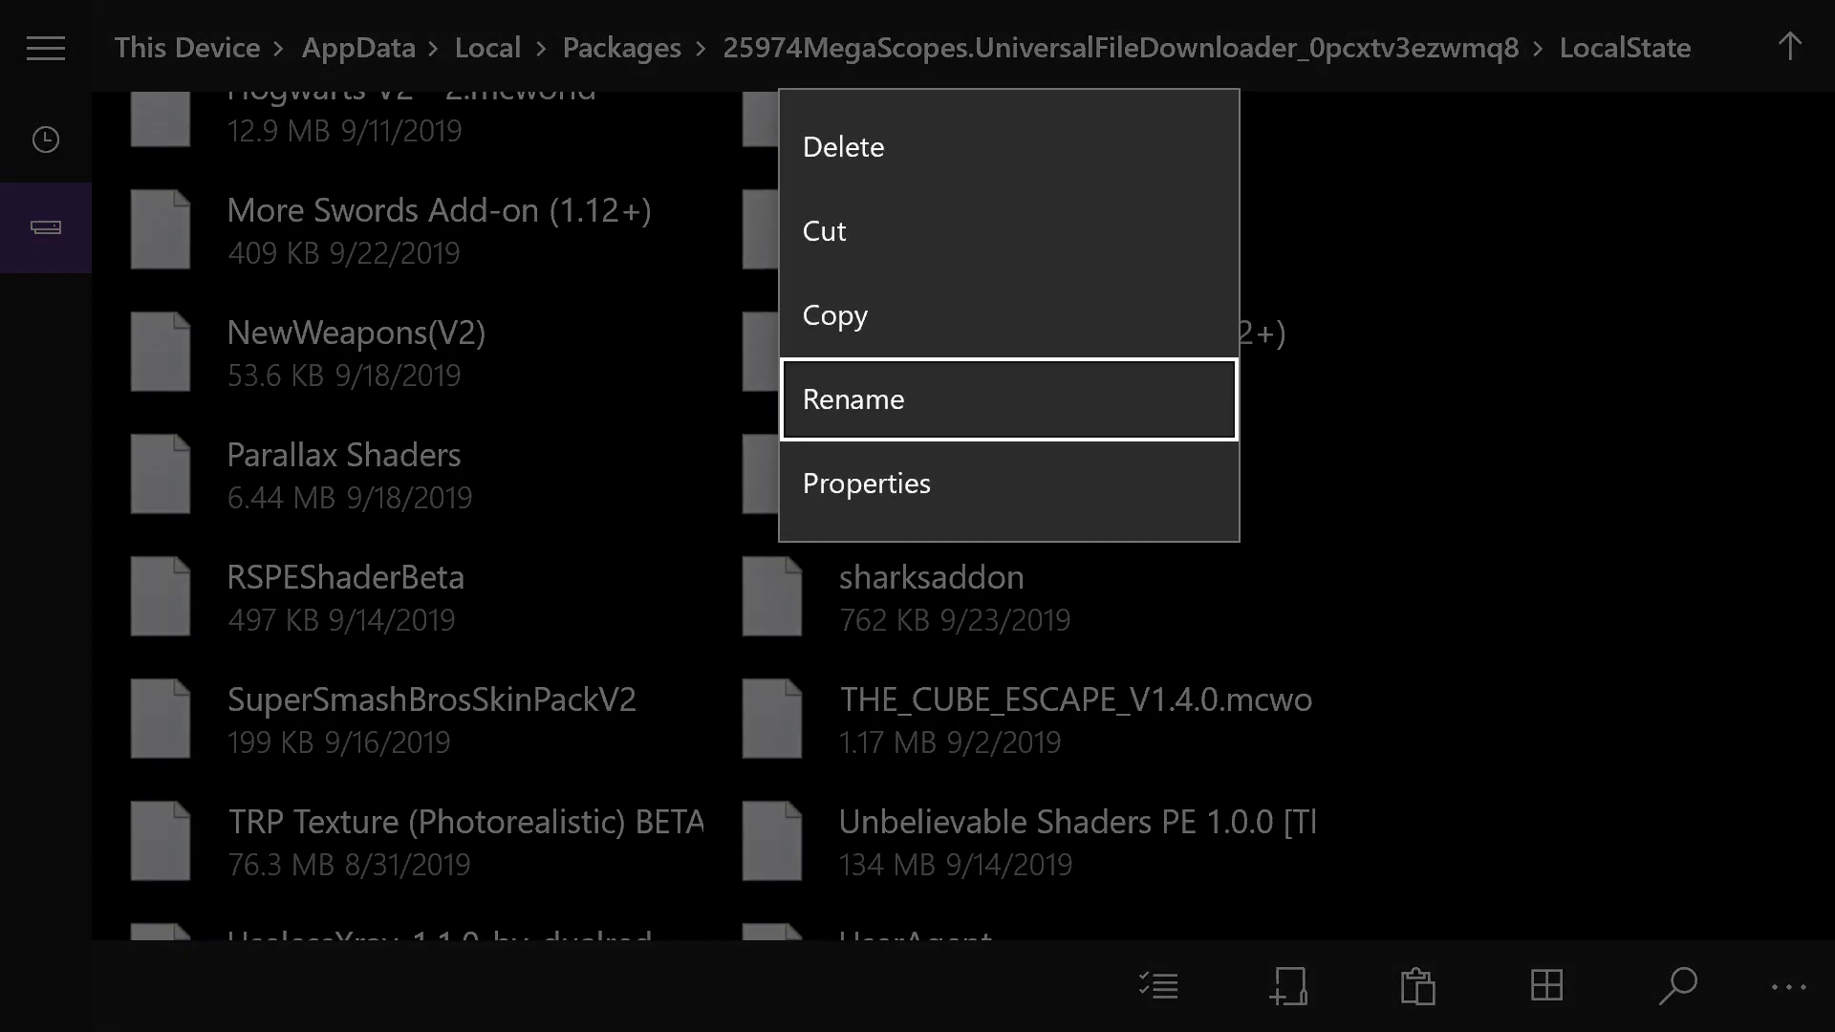
key("Return")
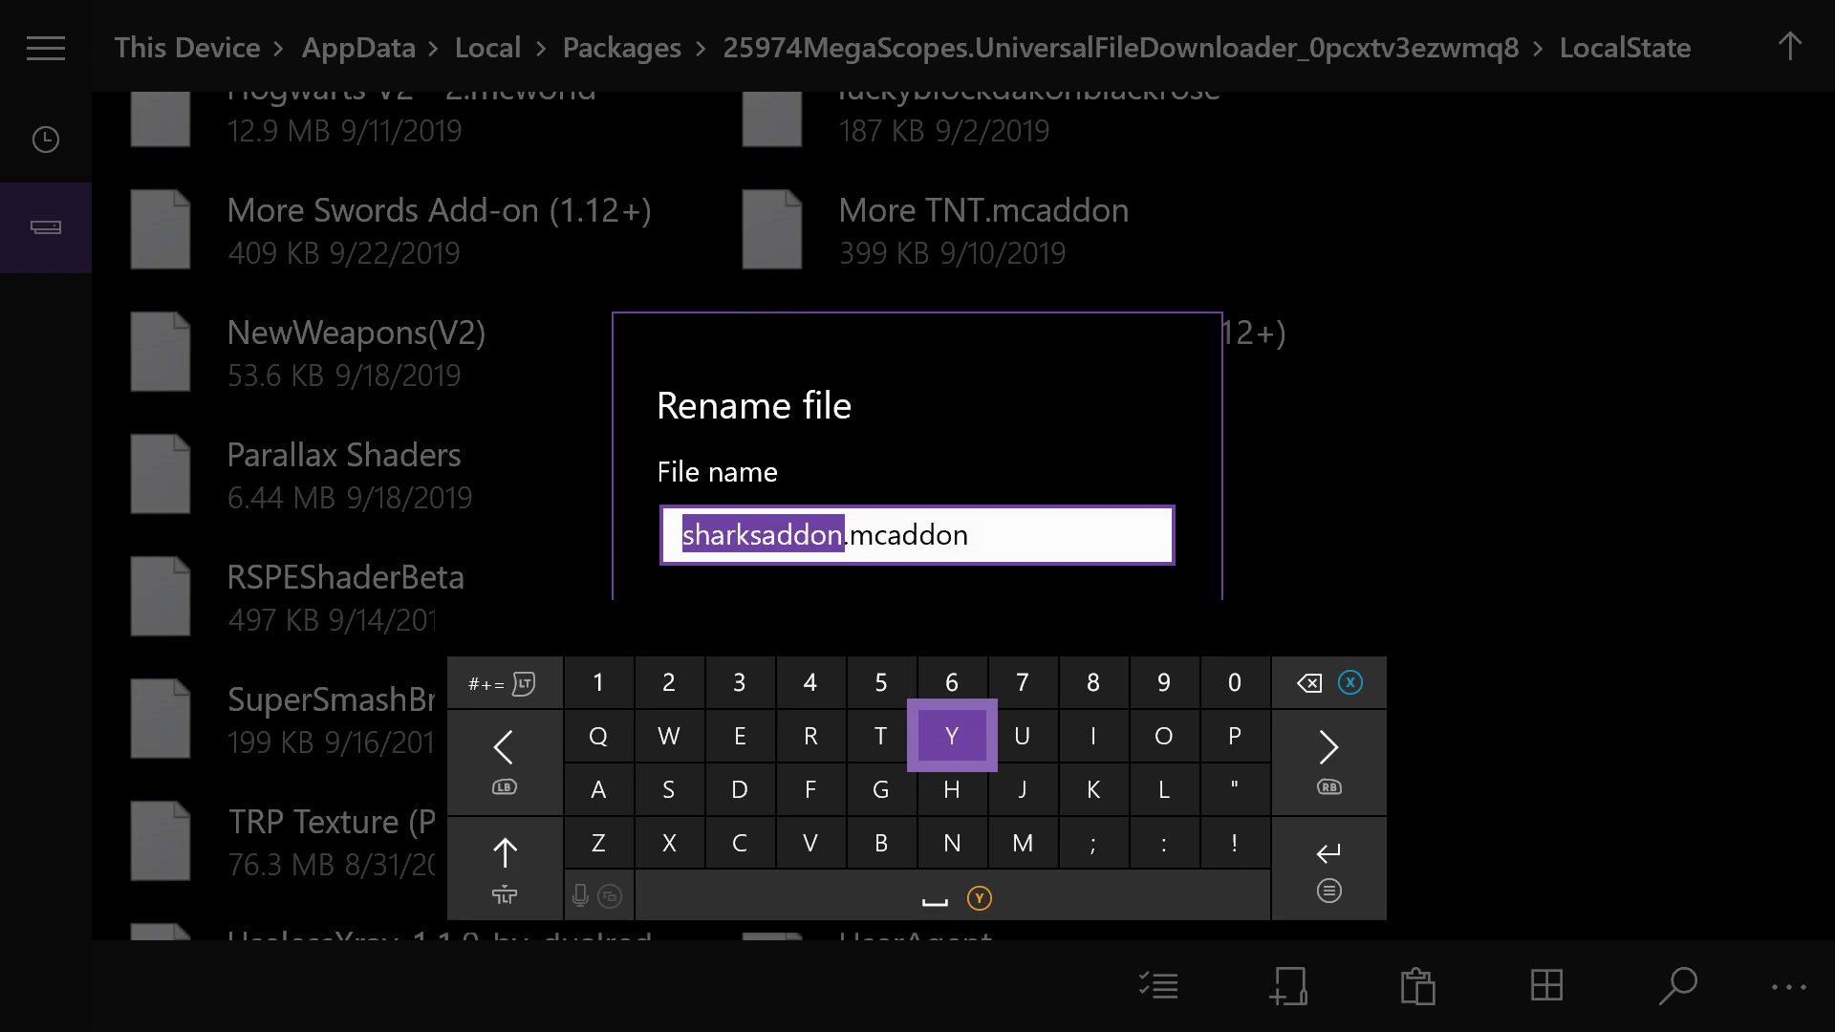
key("Right")
key("Right")
key("Right")
key("Right")
key("Right")
key("Right")
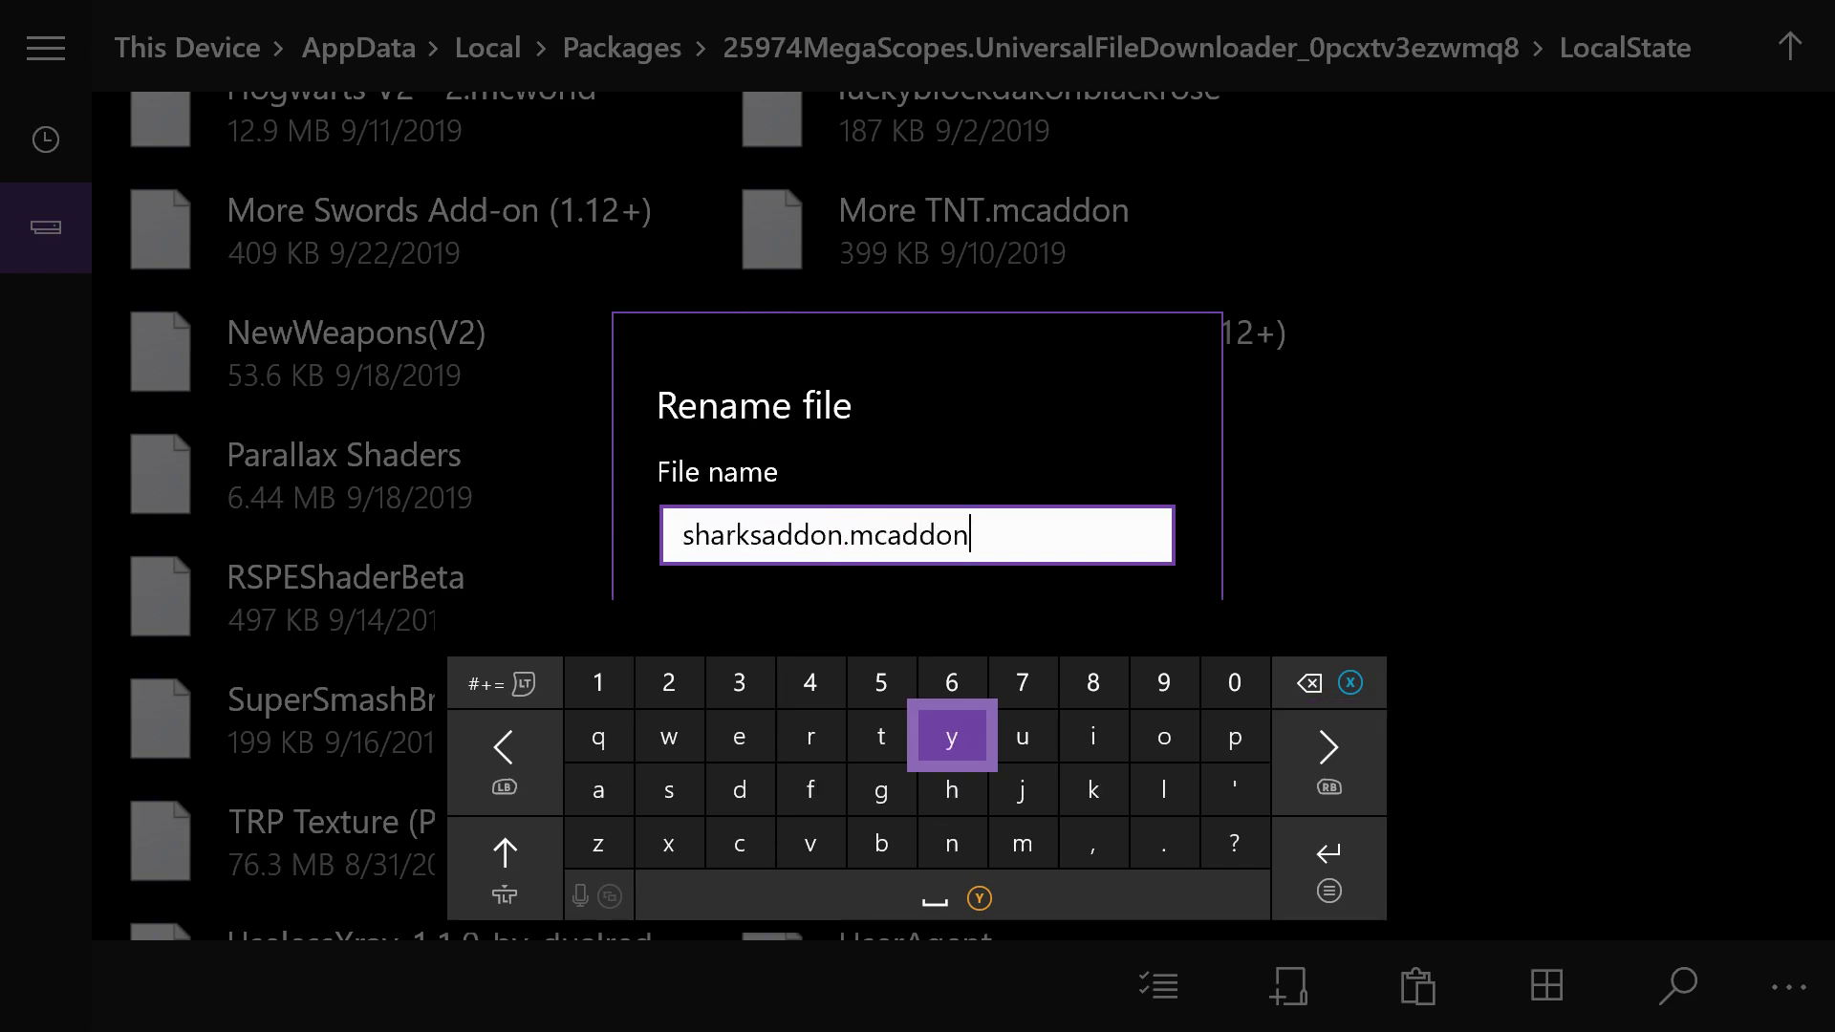
type(".z")
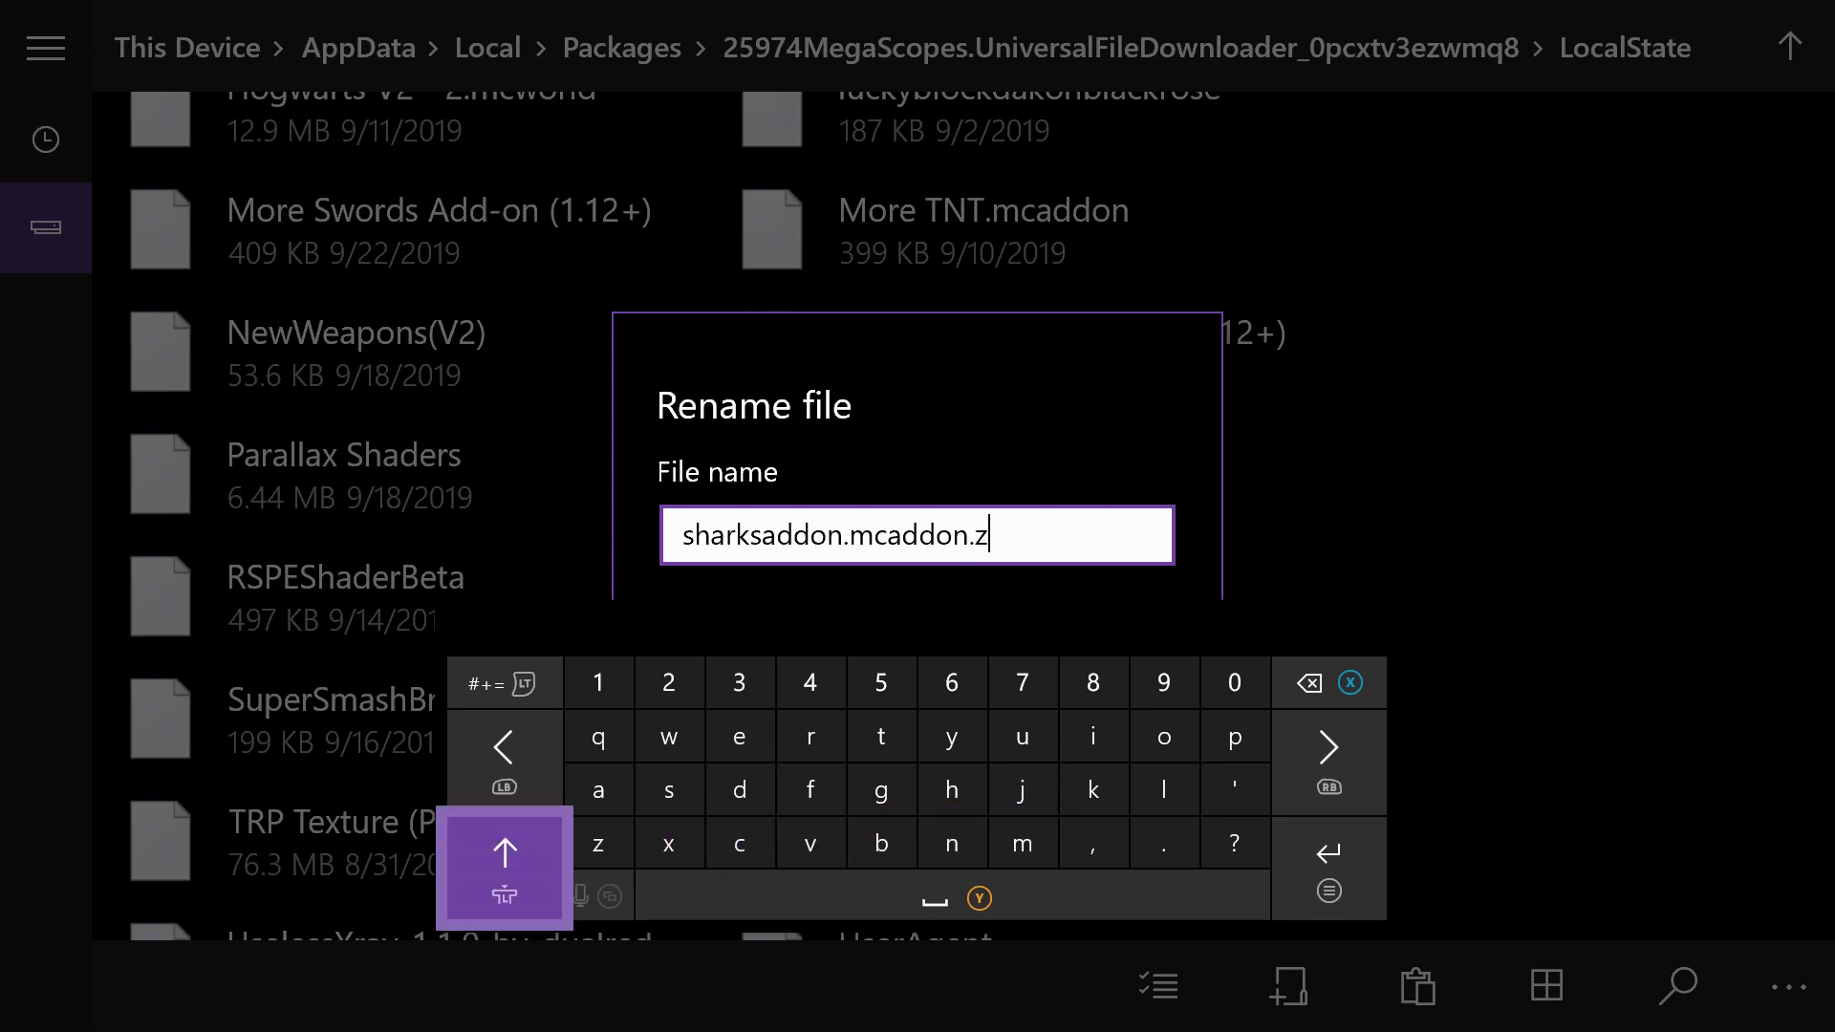
type("io")
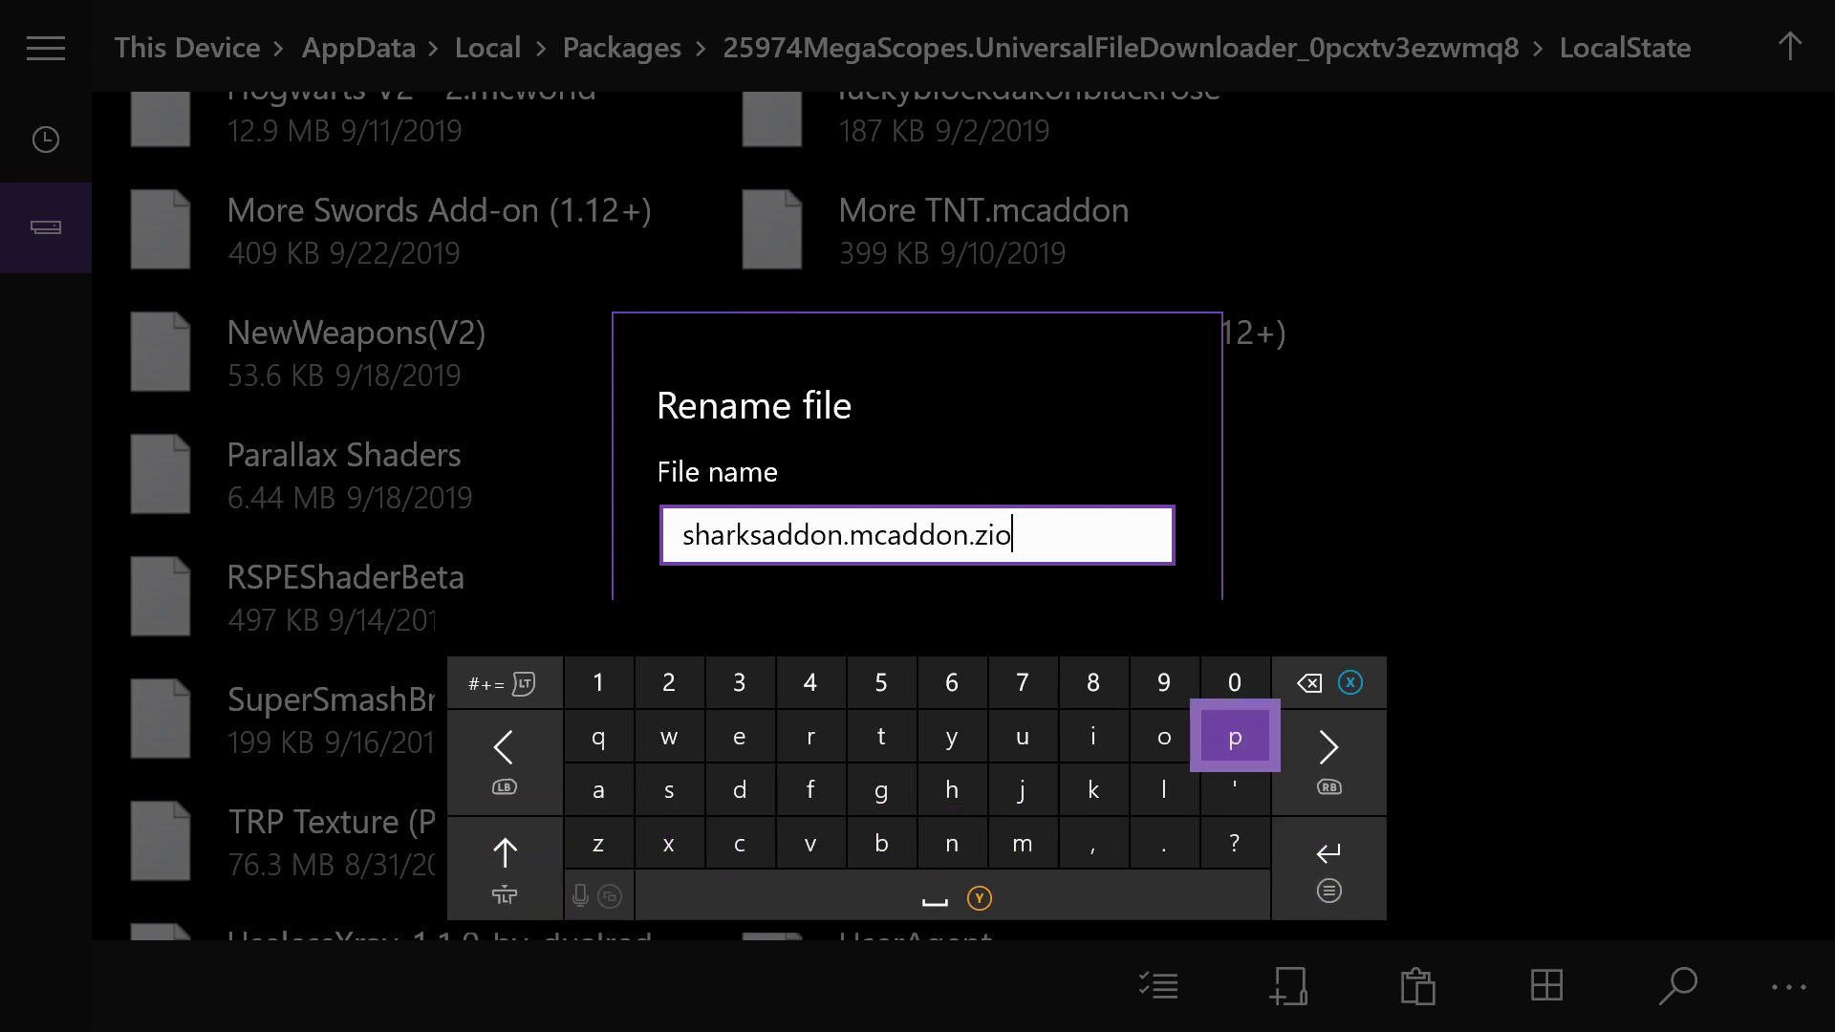
key("Return")
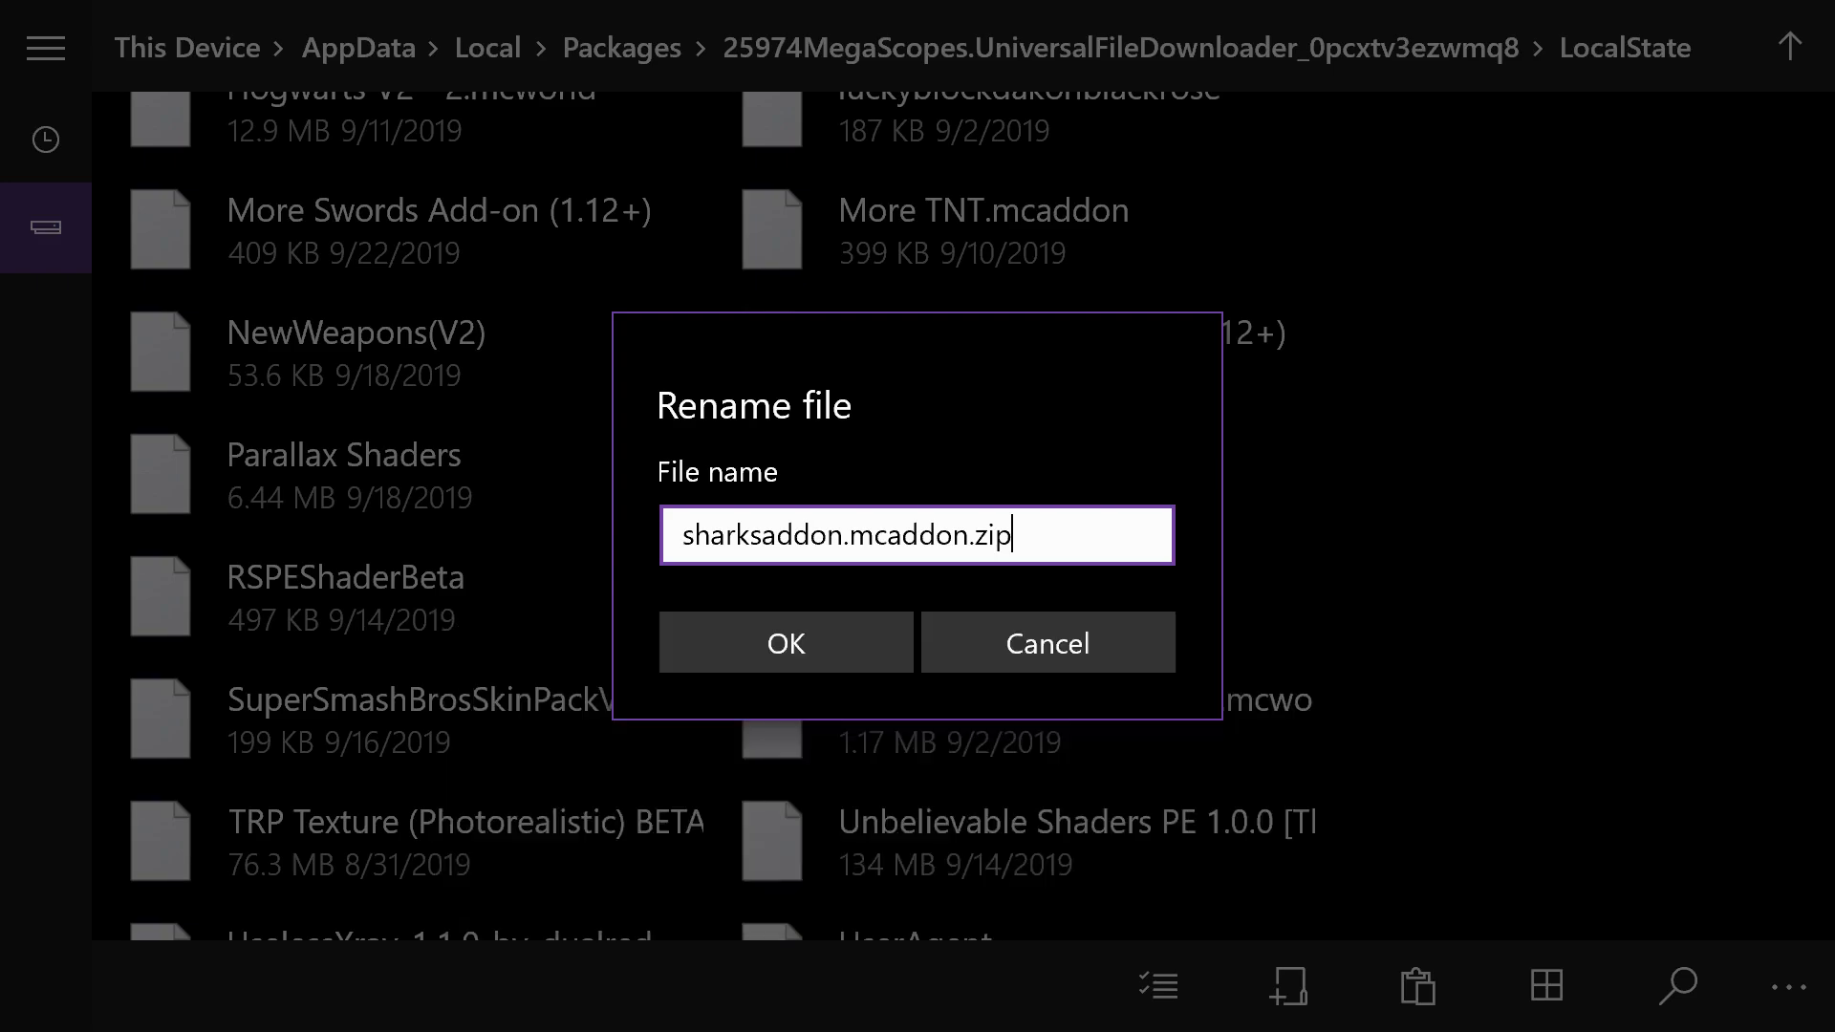
key("Down")
key("Left")
key("Return")
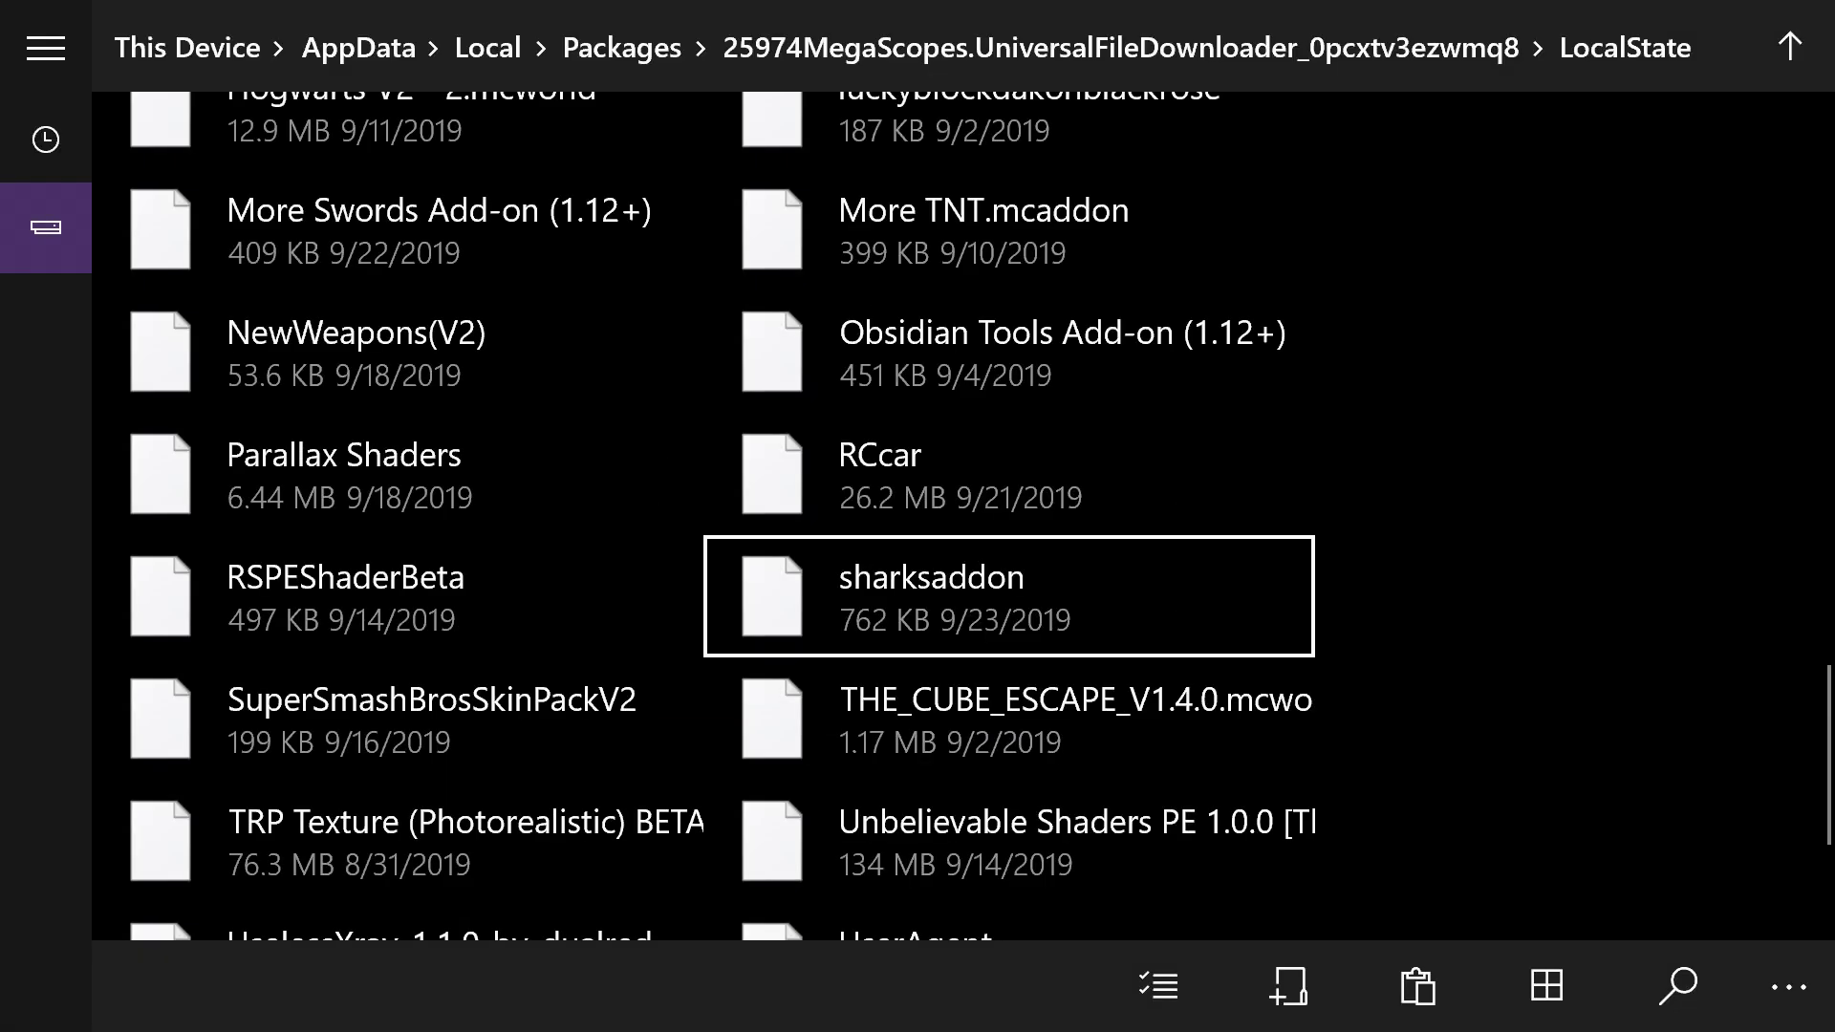
key("Down")
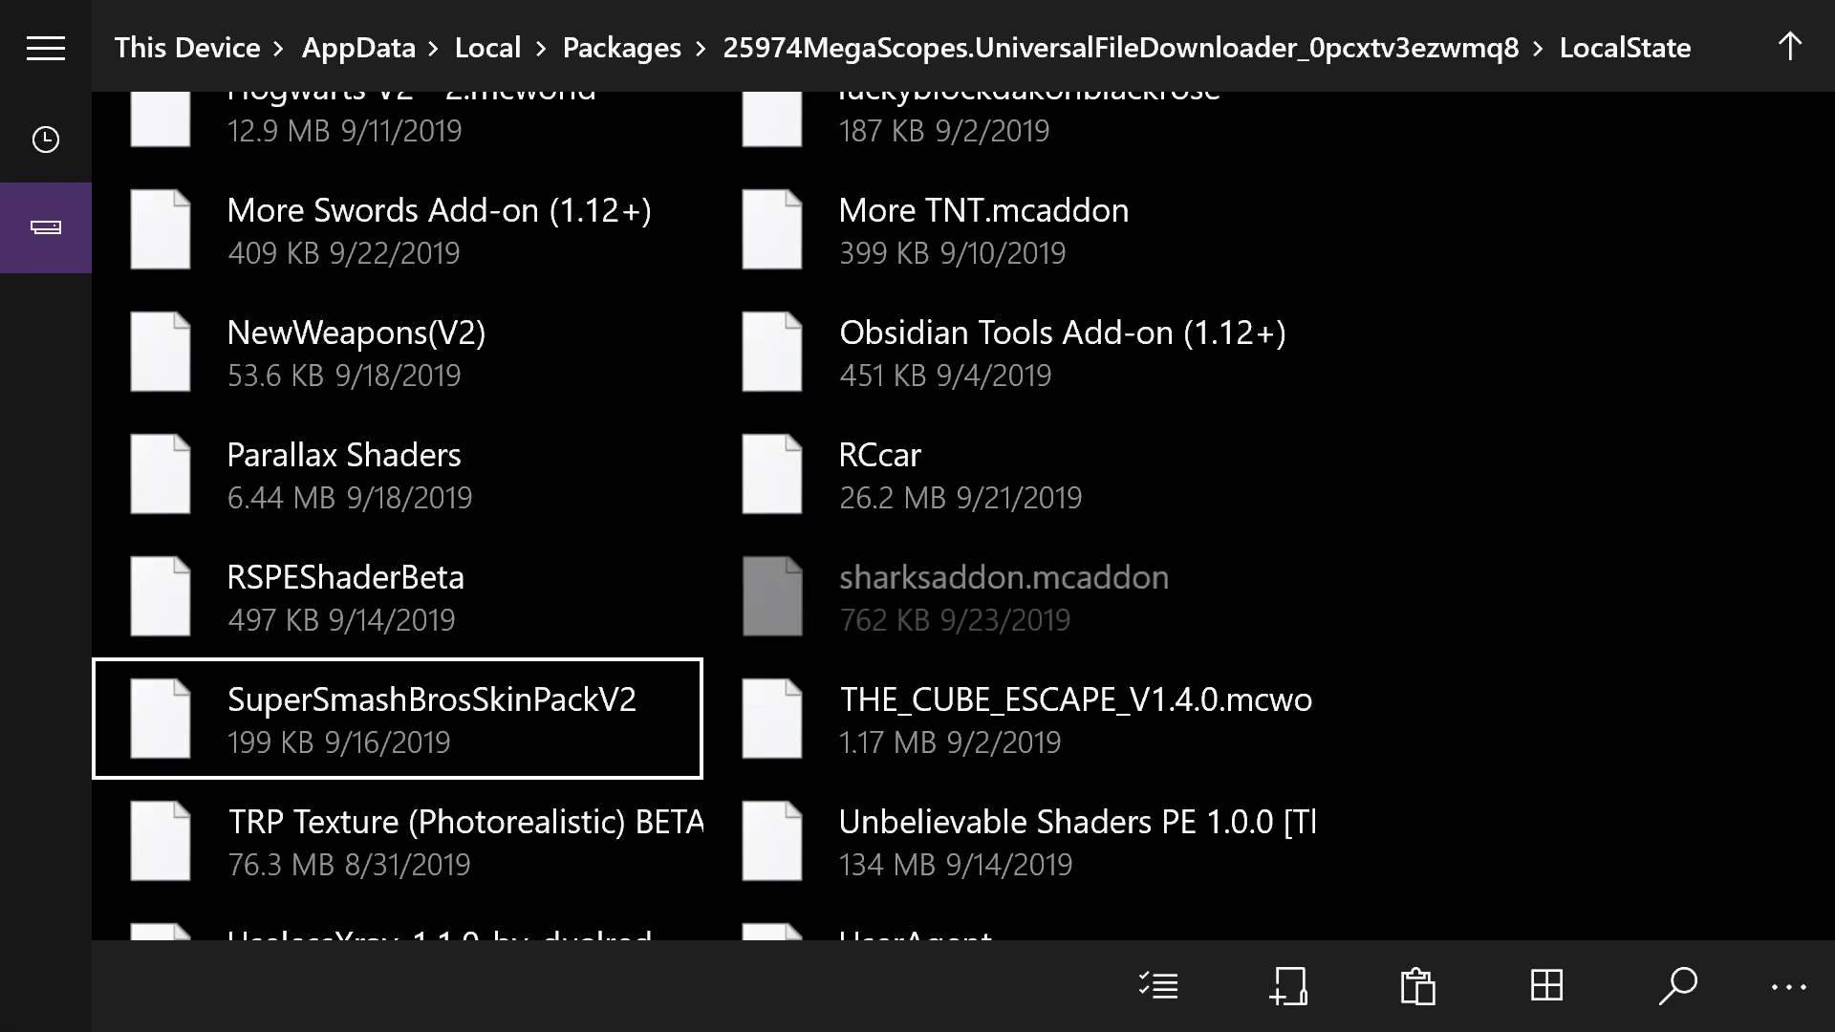
key("Up")
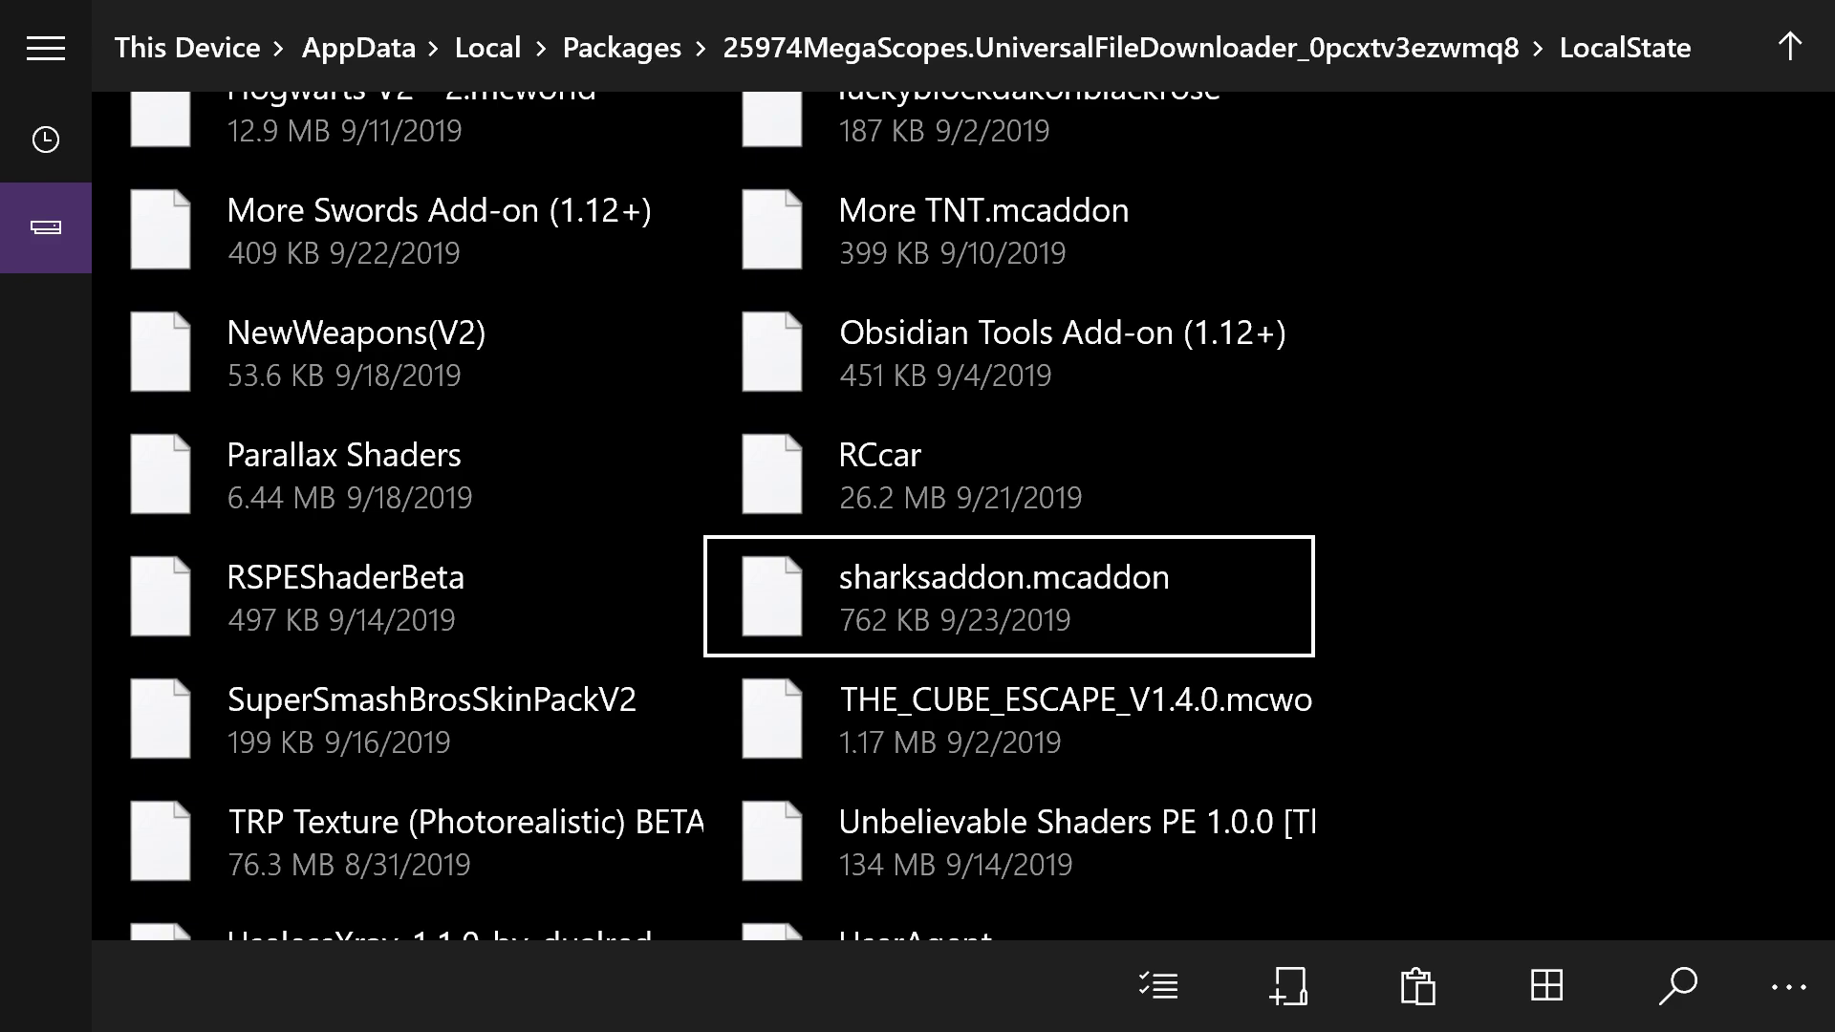
Switch to File Downloader.
key("super")
key("Down")
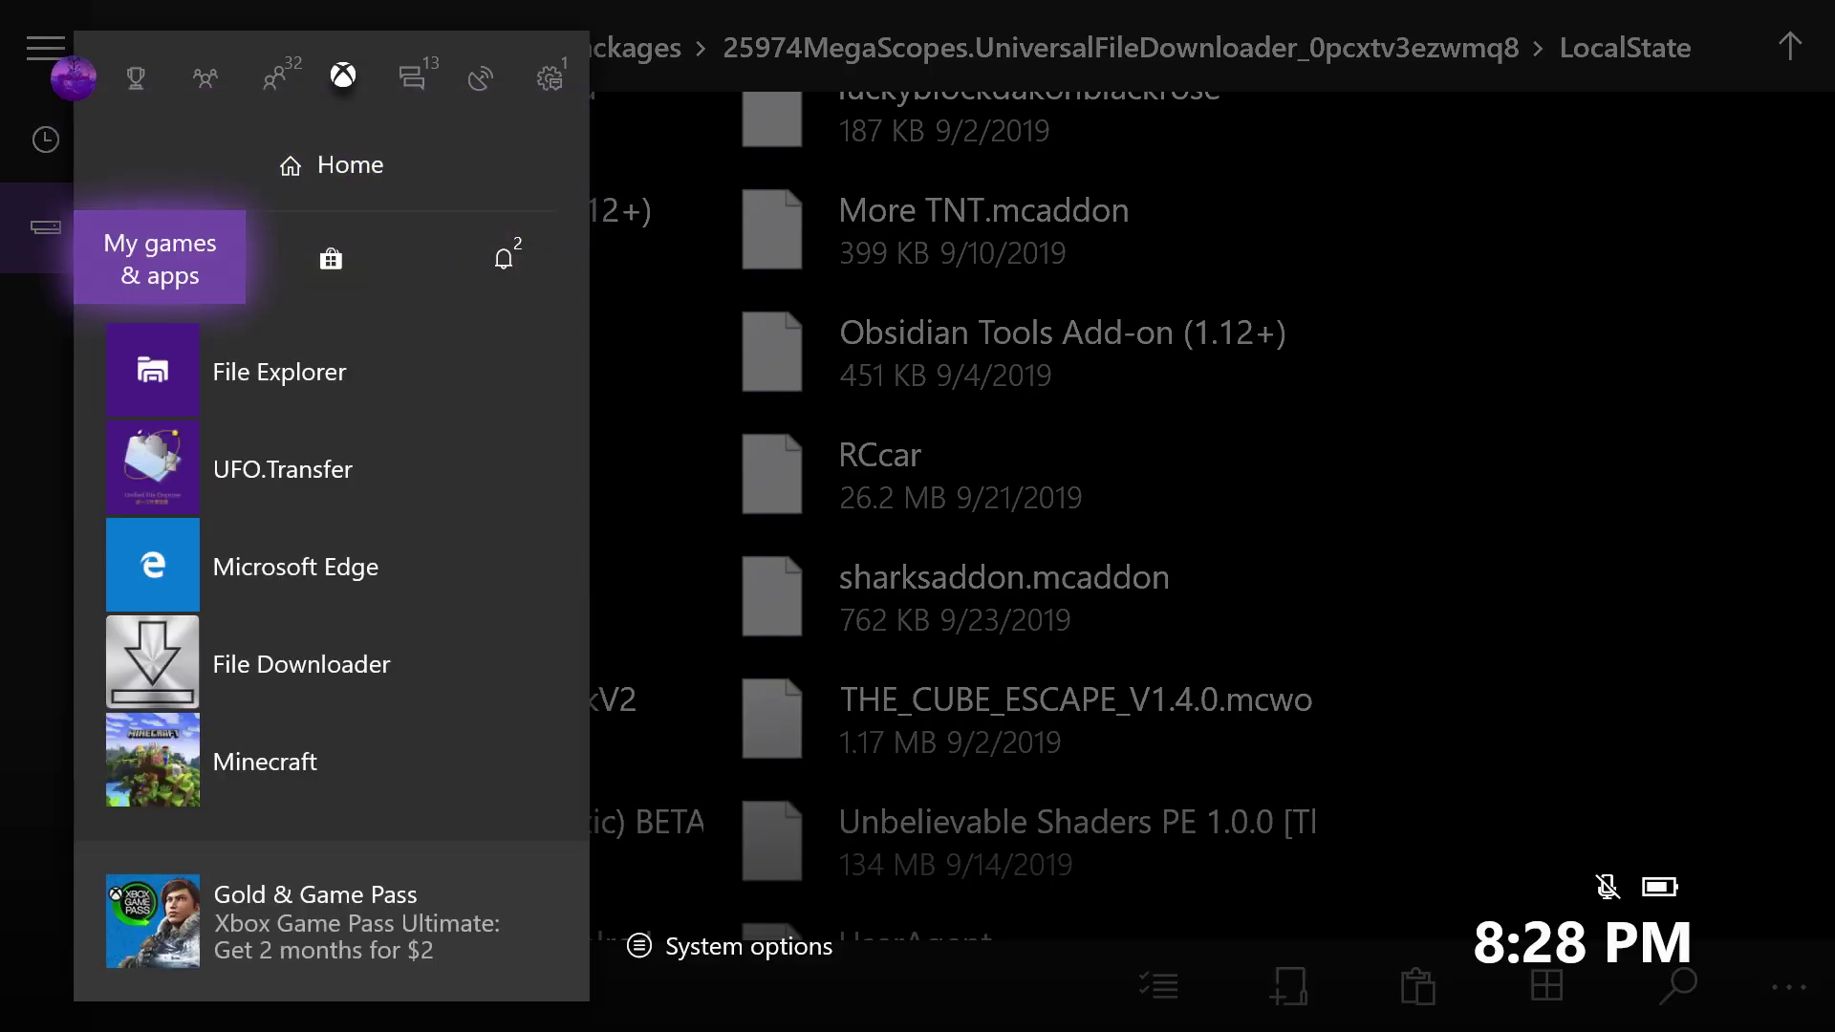
key("Down")
key("Down")
key("Down")
key("Down")
key("Return")
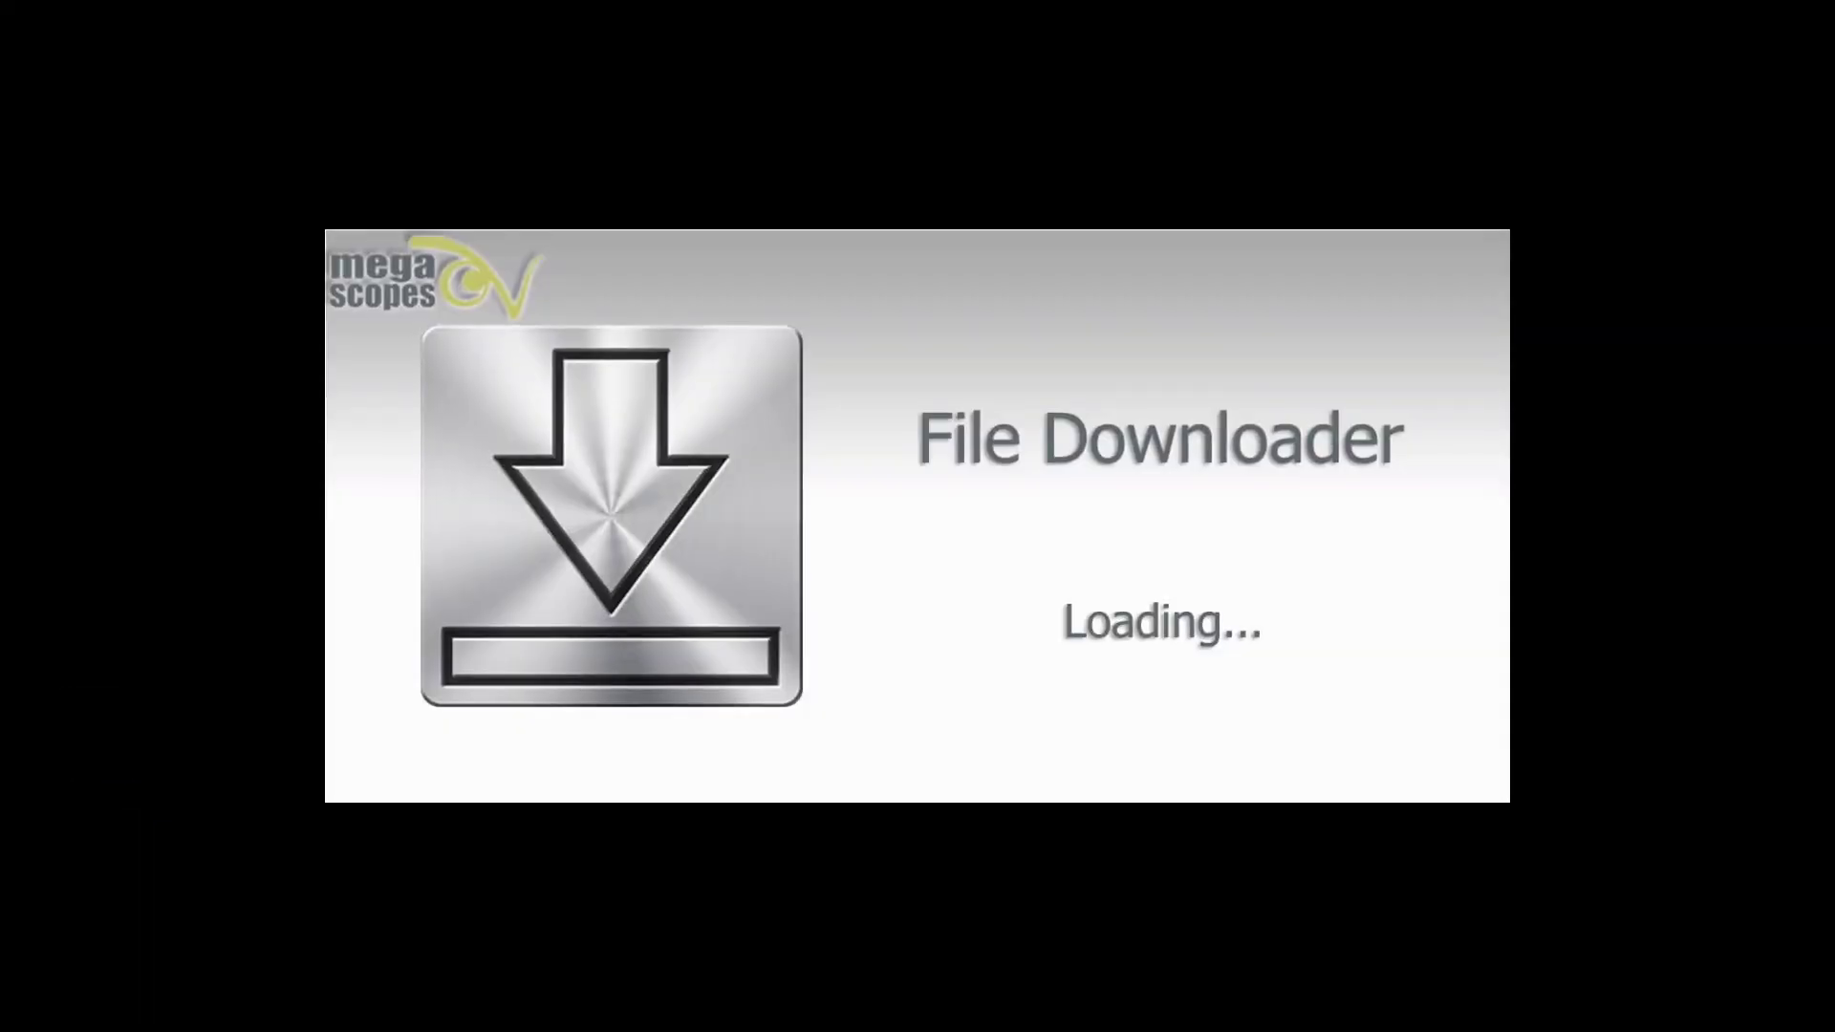
left_click(934, 545)
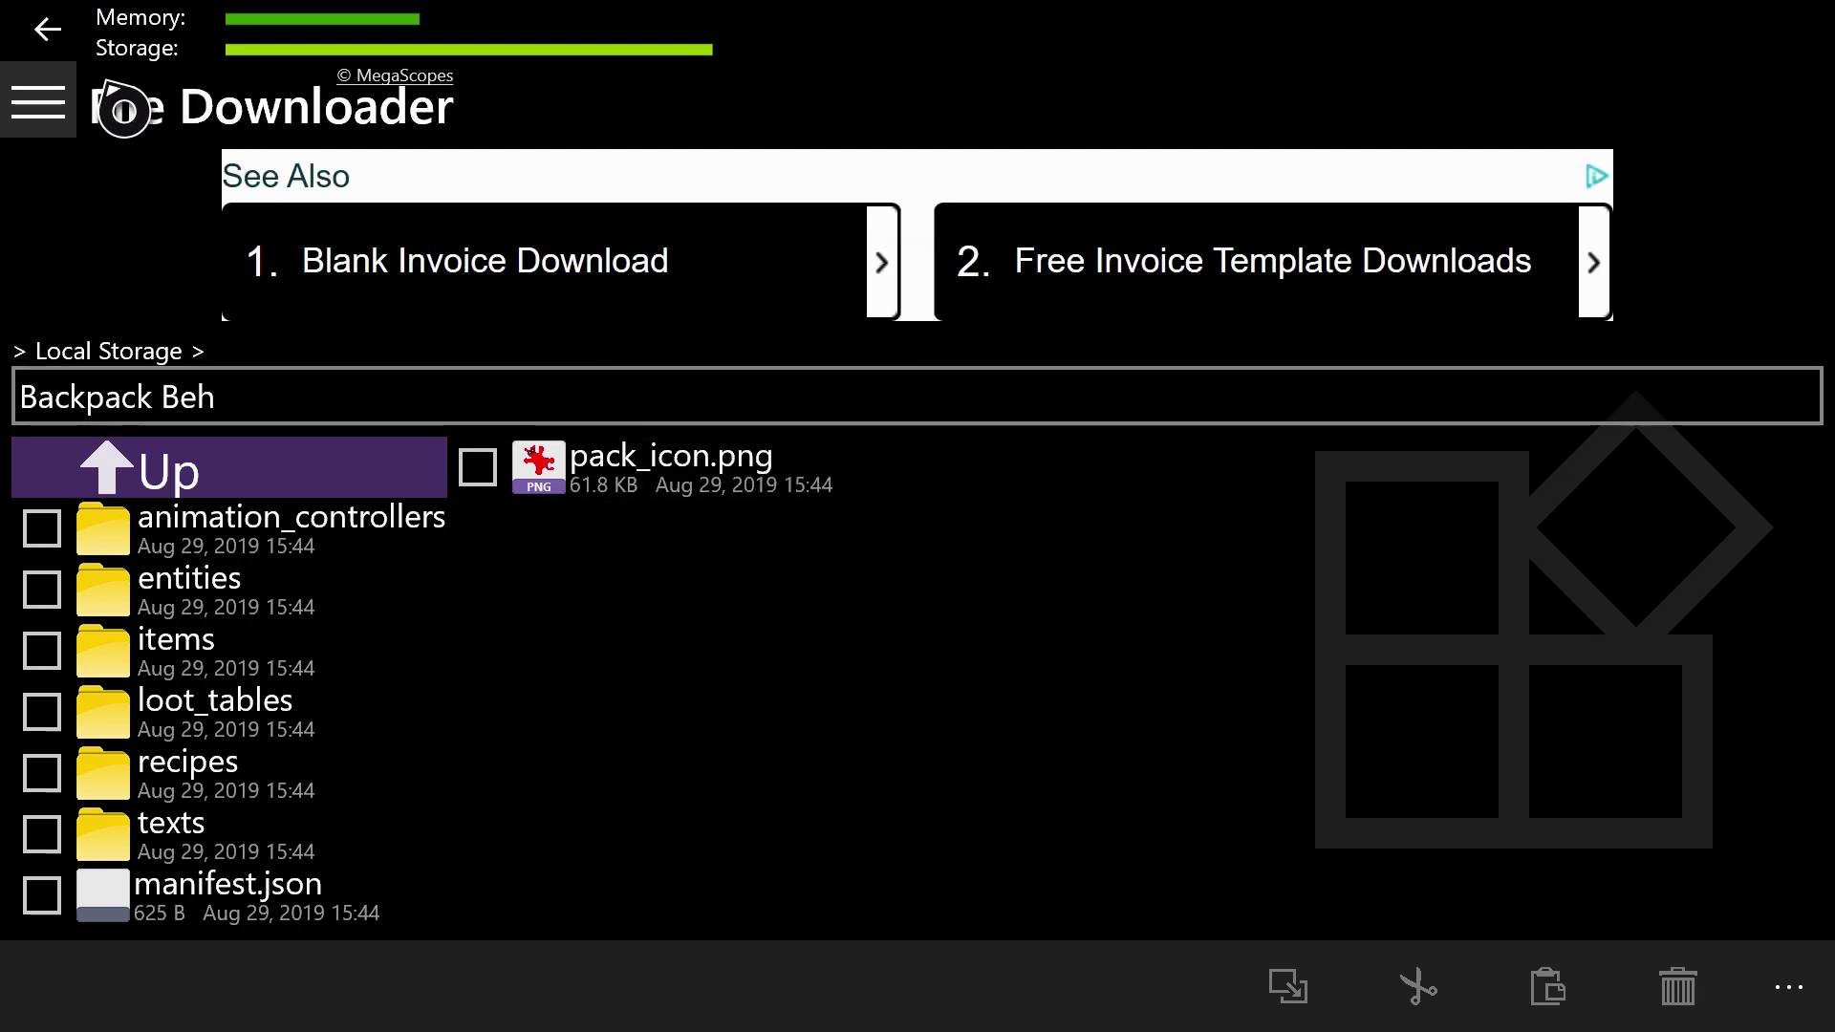
Go to the storage root and open the Local Storage folder.
left_click(39, 125)
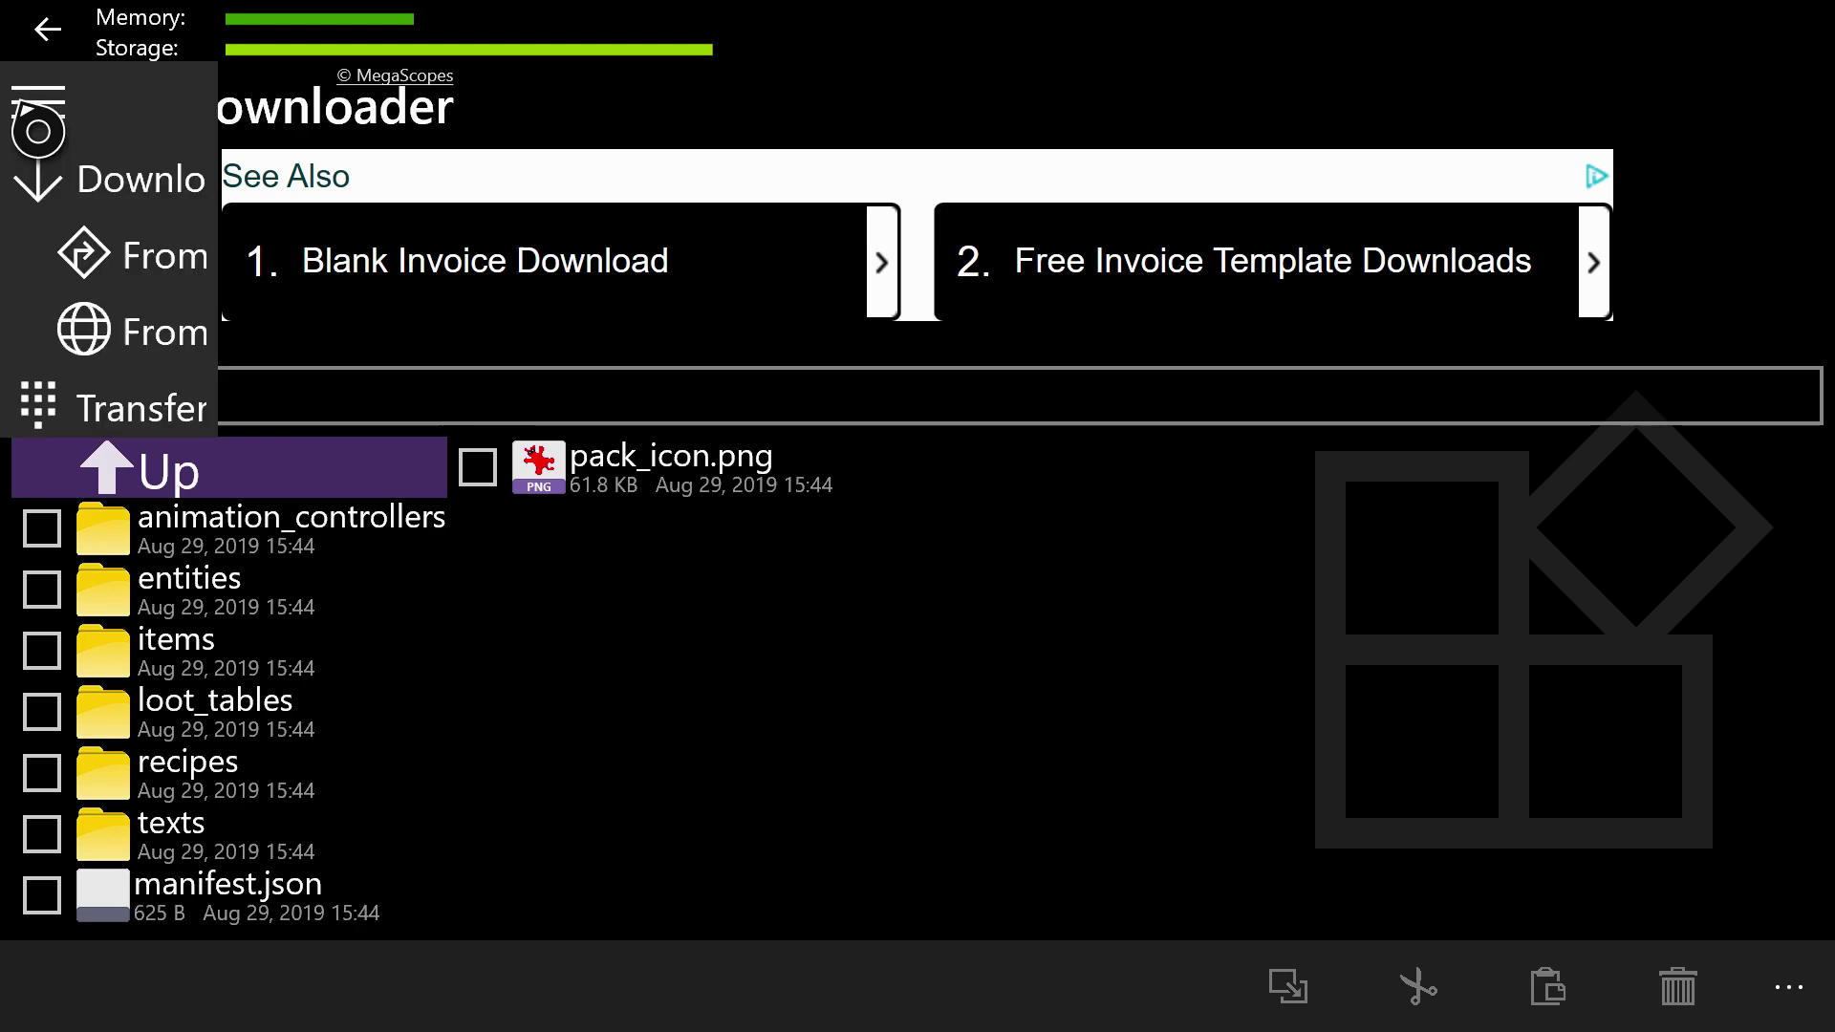
left_click(60, 493)
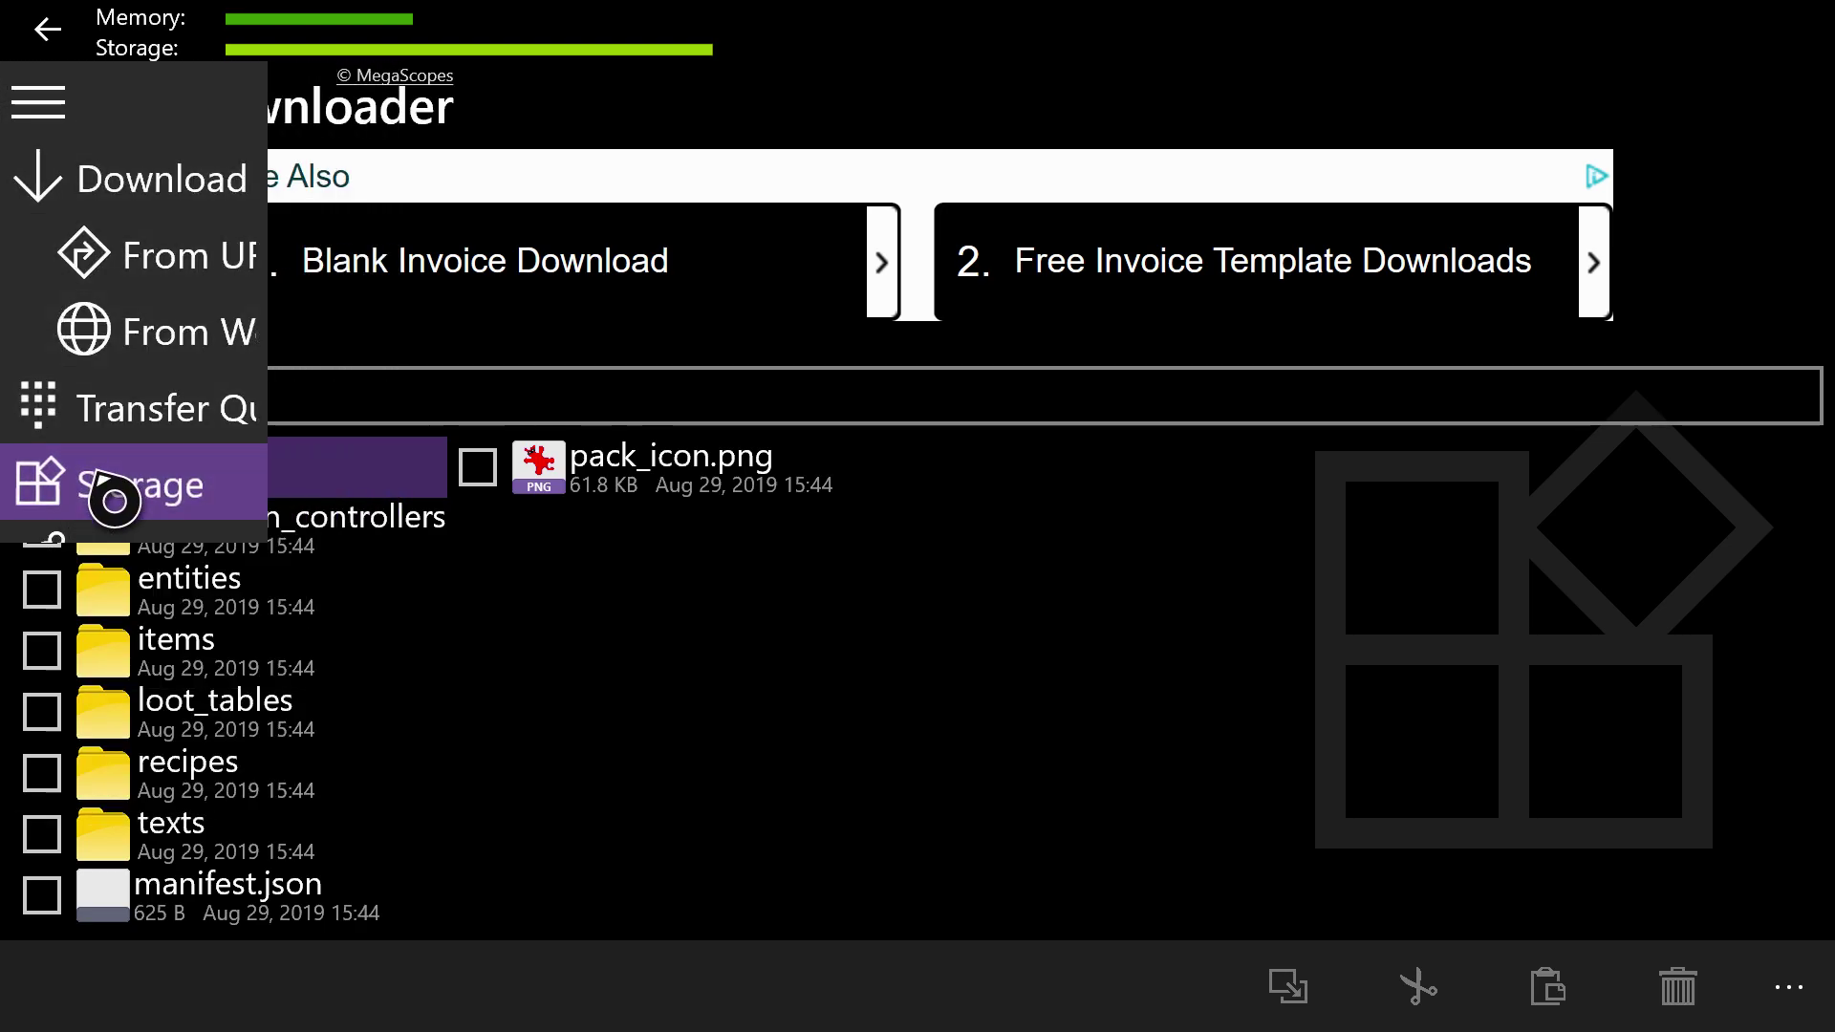
left_click(181, 471)
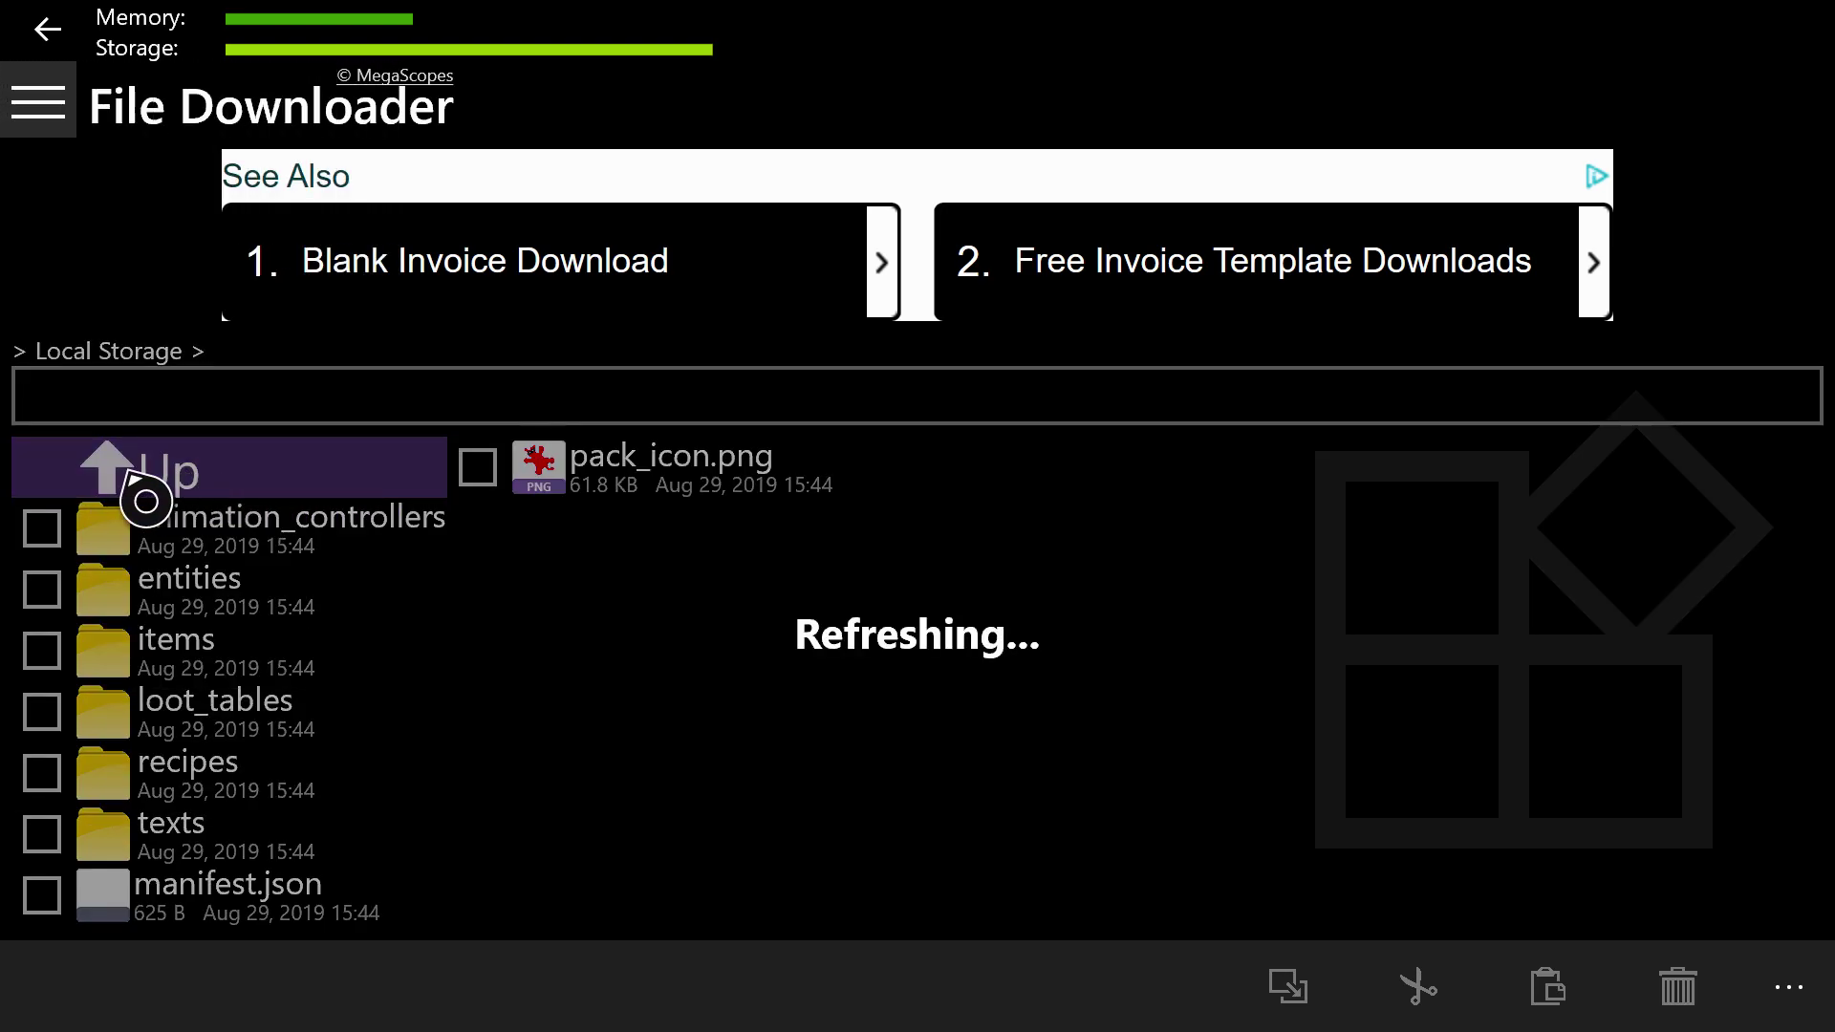
left_click(246, 496)
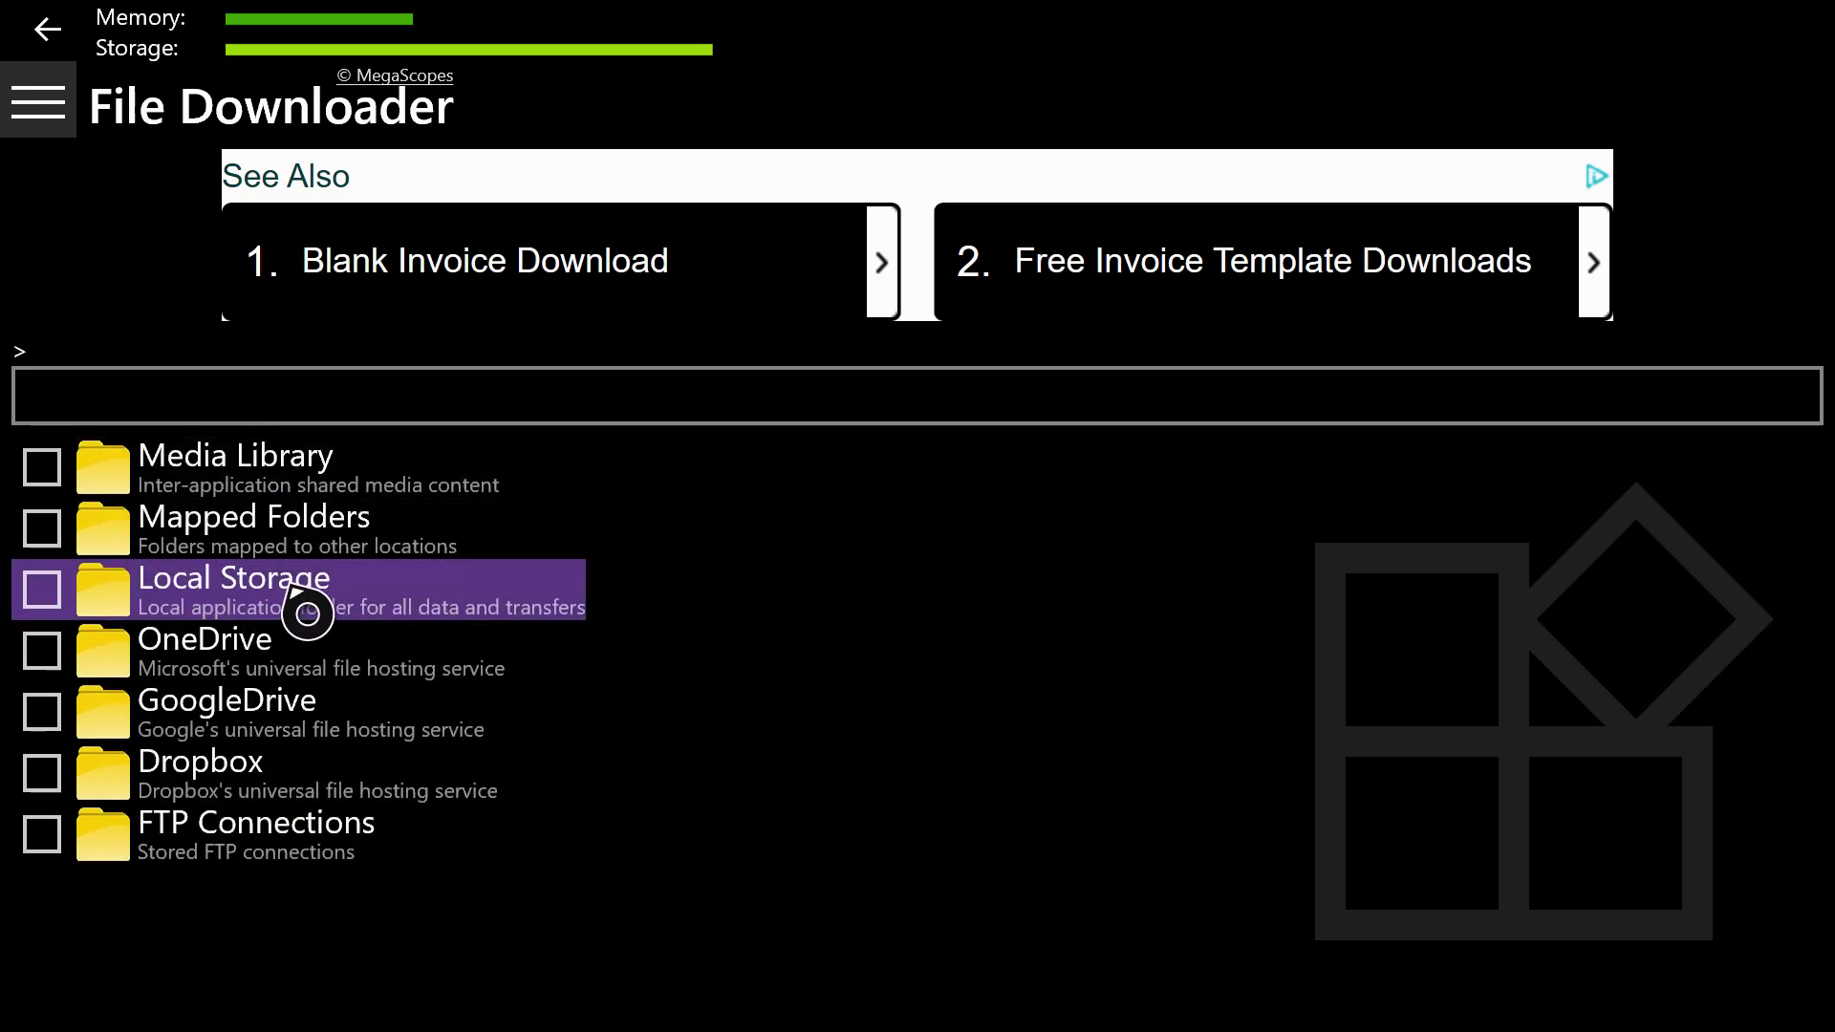
left_click(293, 589)
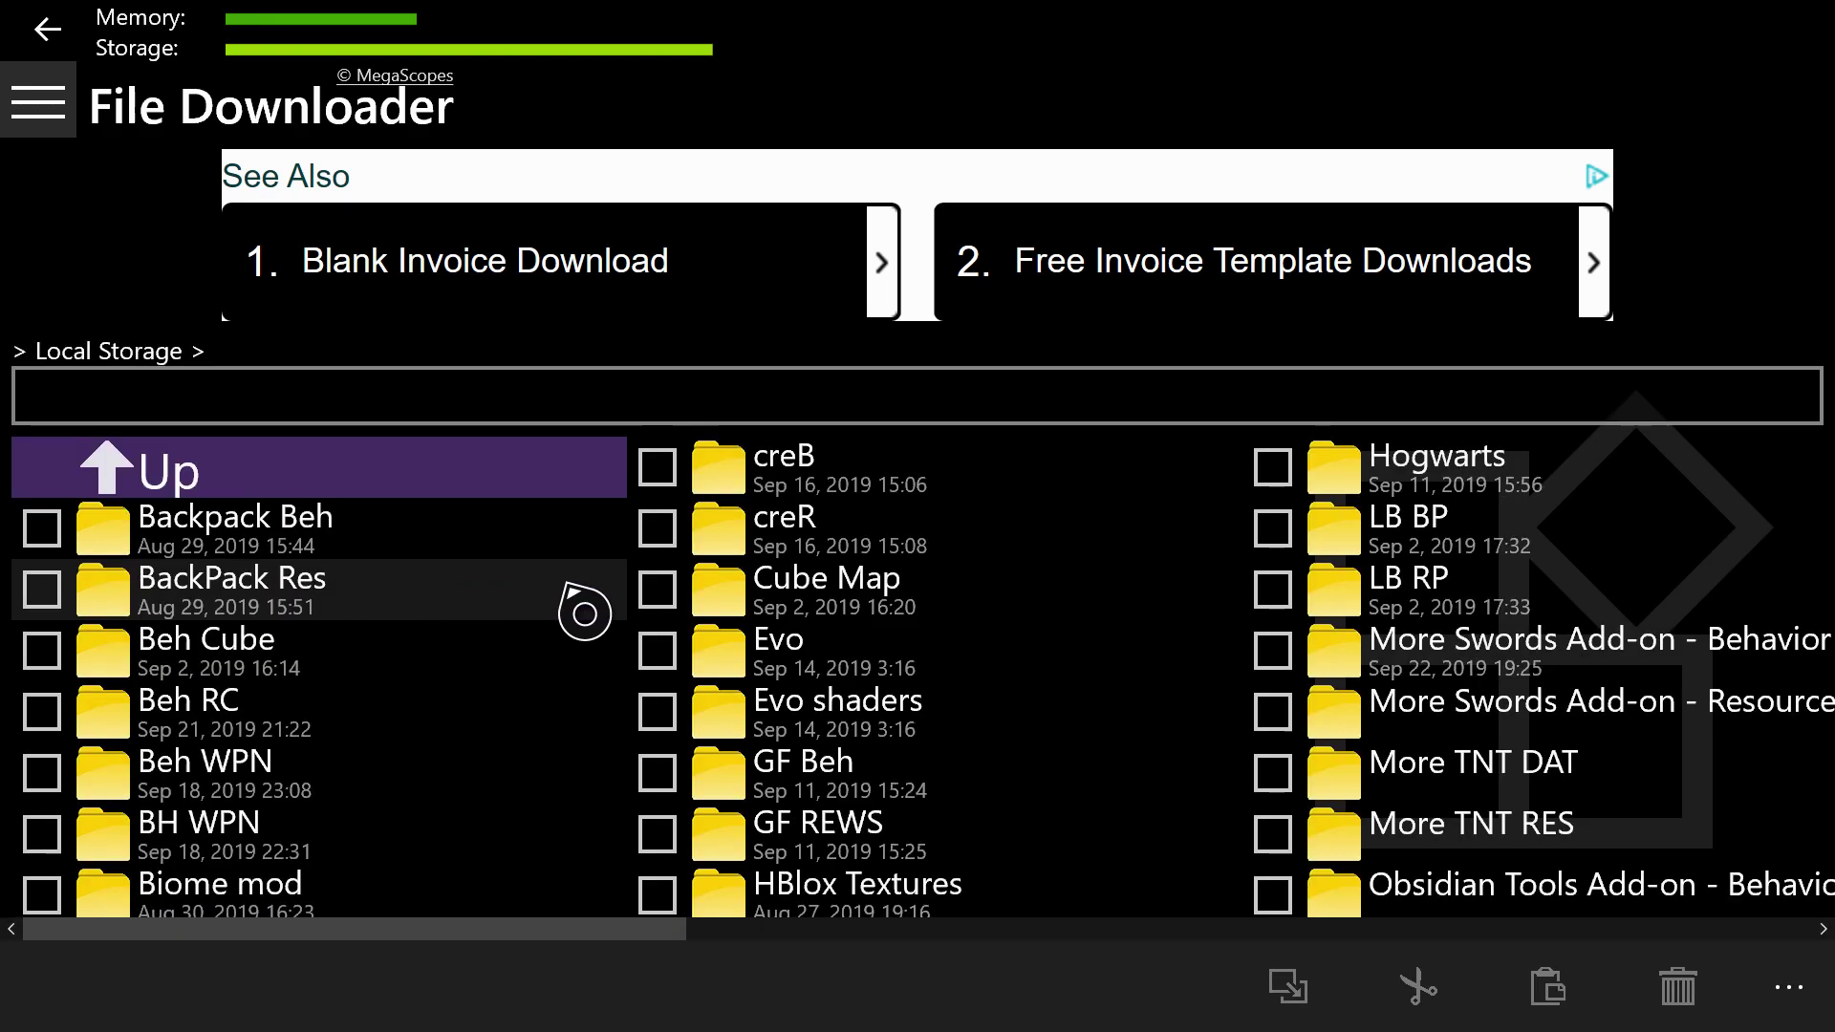
Open sharksaddon.mcaddon.zip in Local Storage, view its realisticnew folder and return to the archive's top level.
scroll(643, 708, "right", 3)
scroll(643, 715, "right", 10)
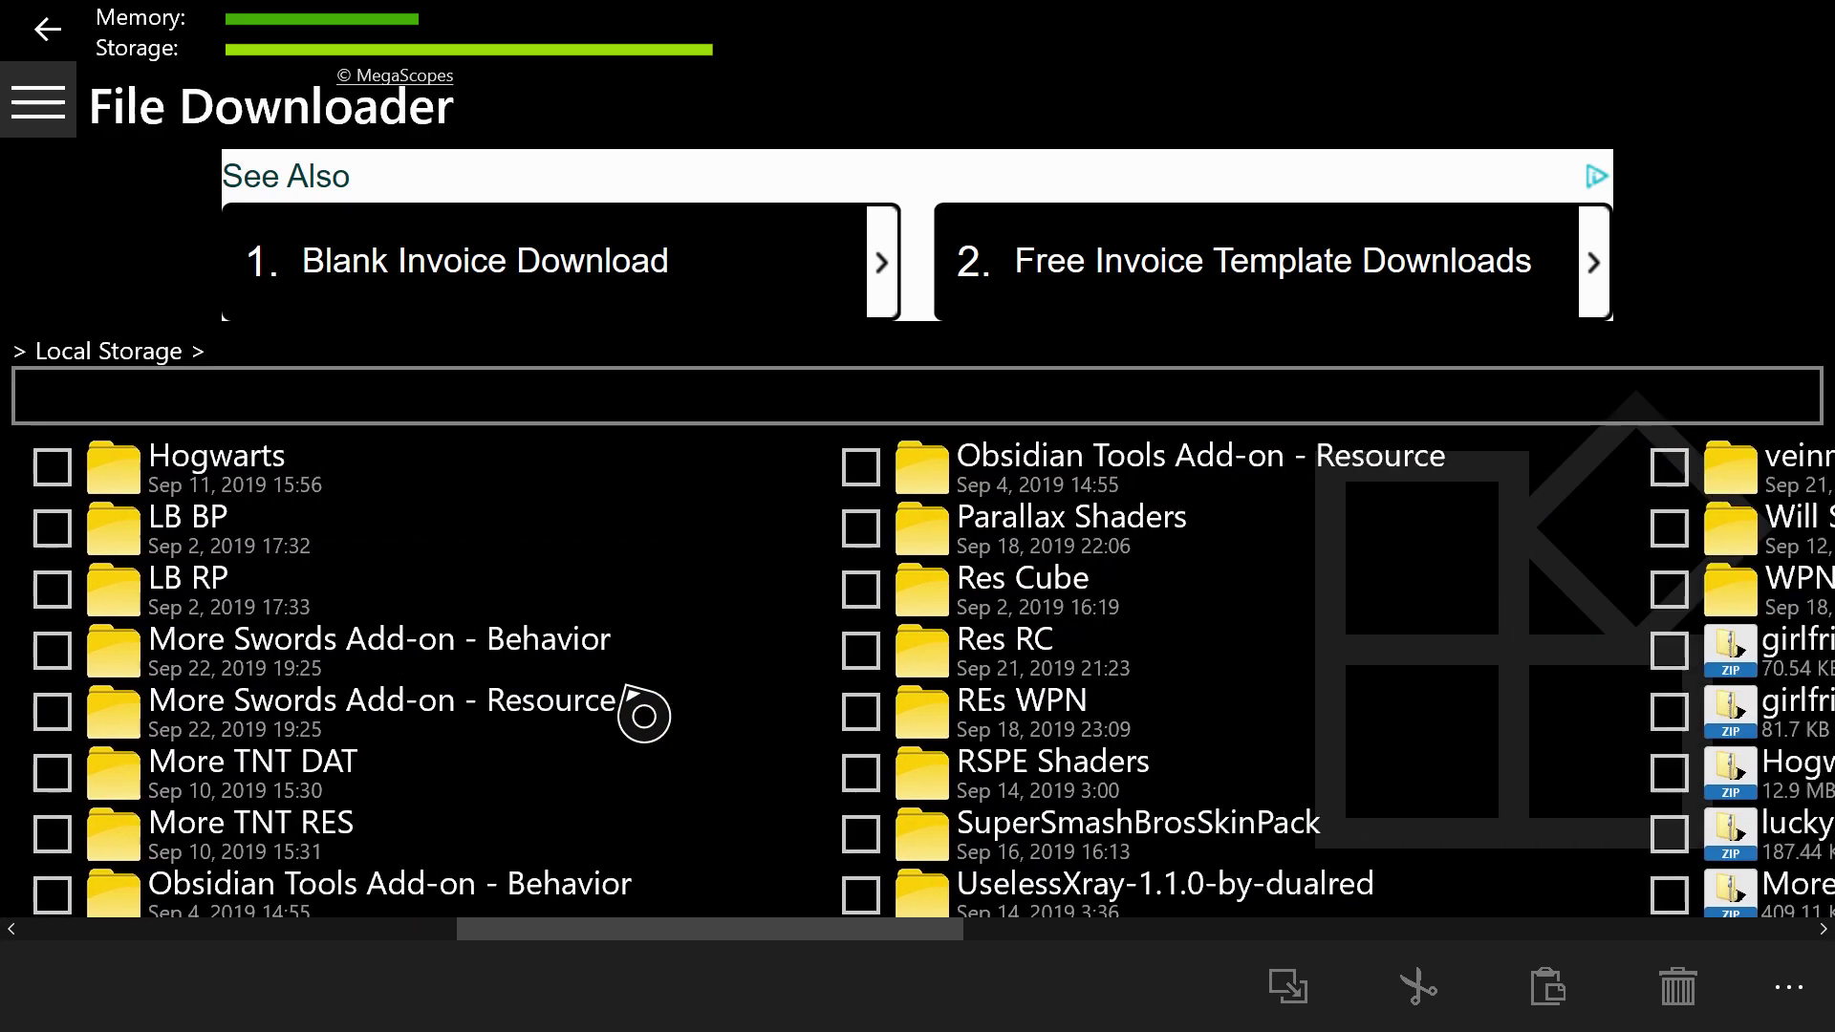
scroll(643, 715, "right", 10)
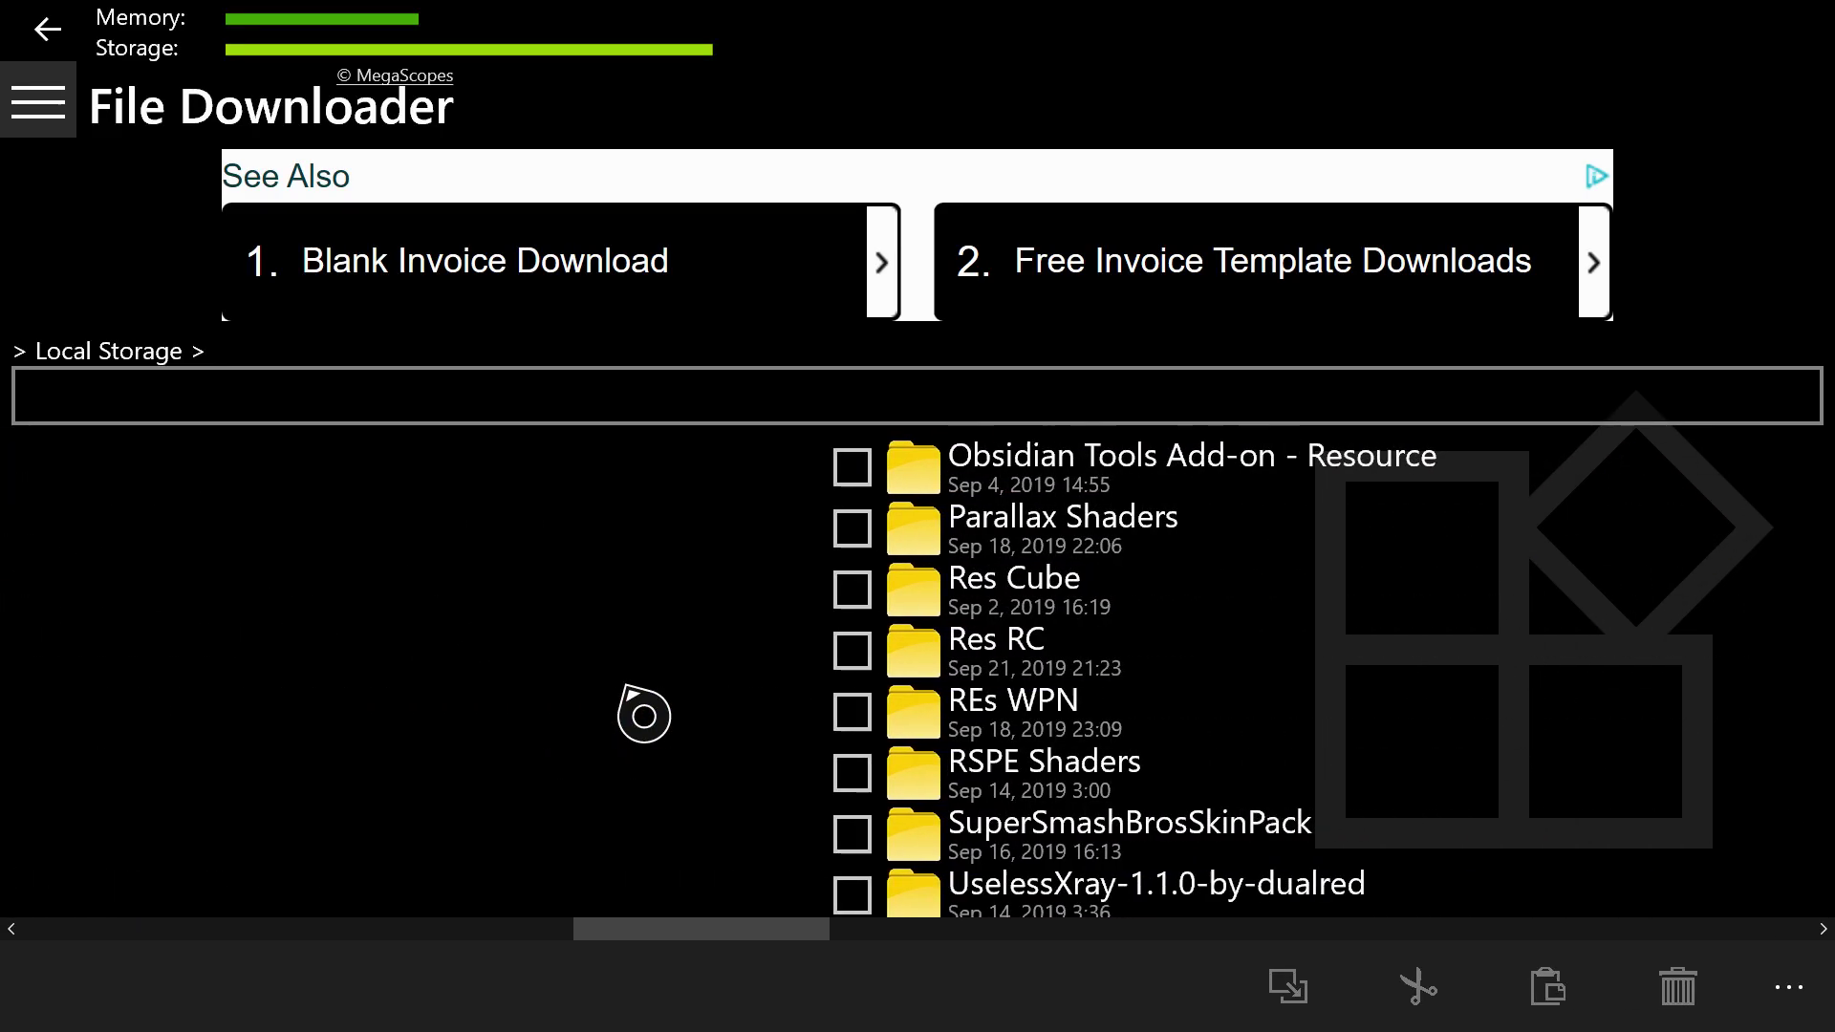
scroll(643, 715, "right", 10)
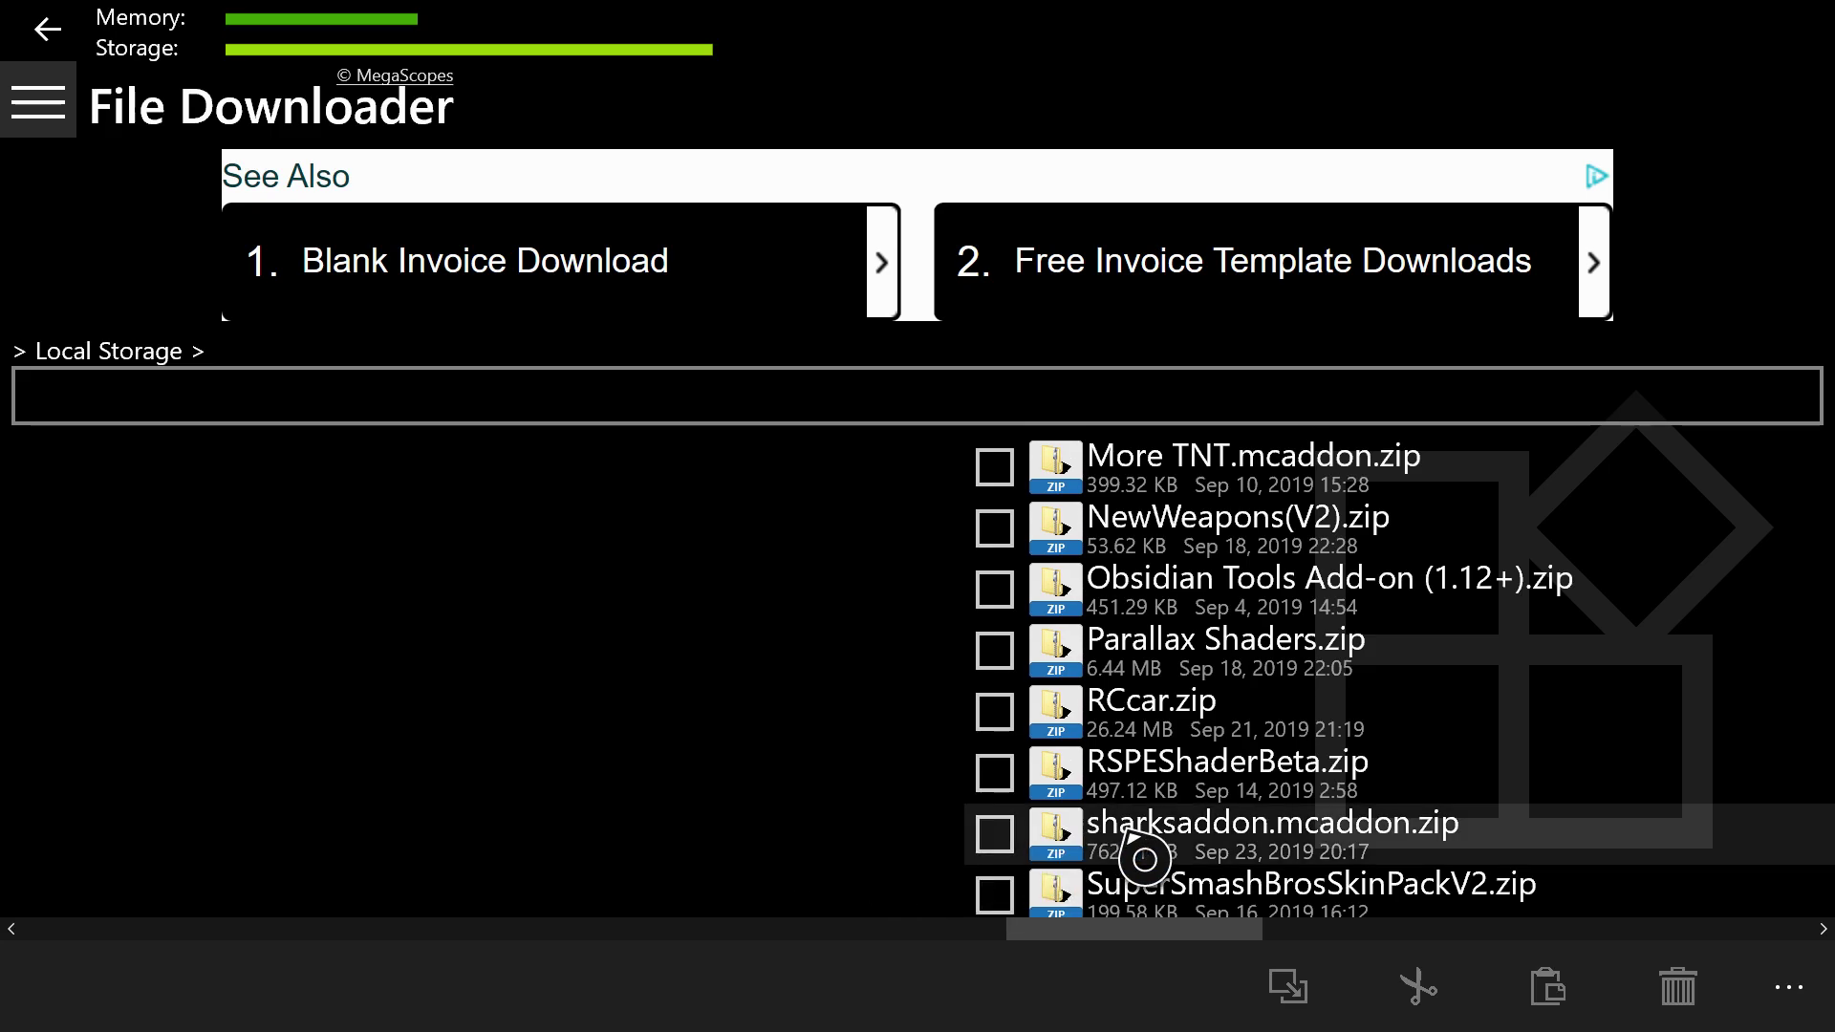
left_click(1211, 837)
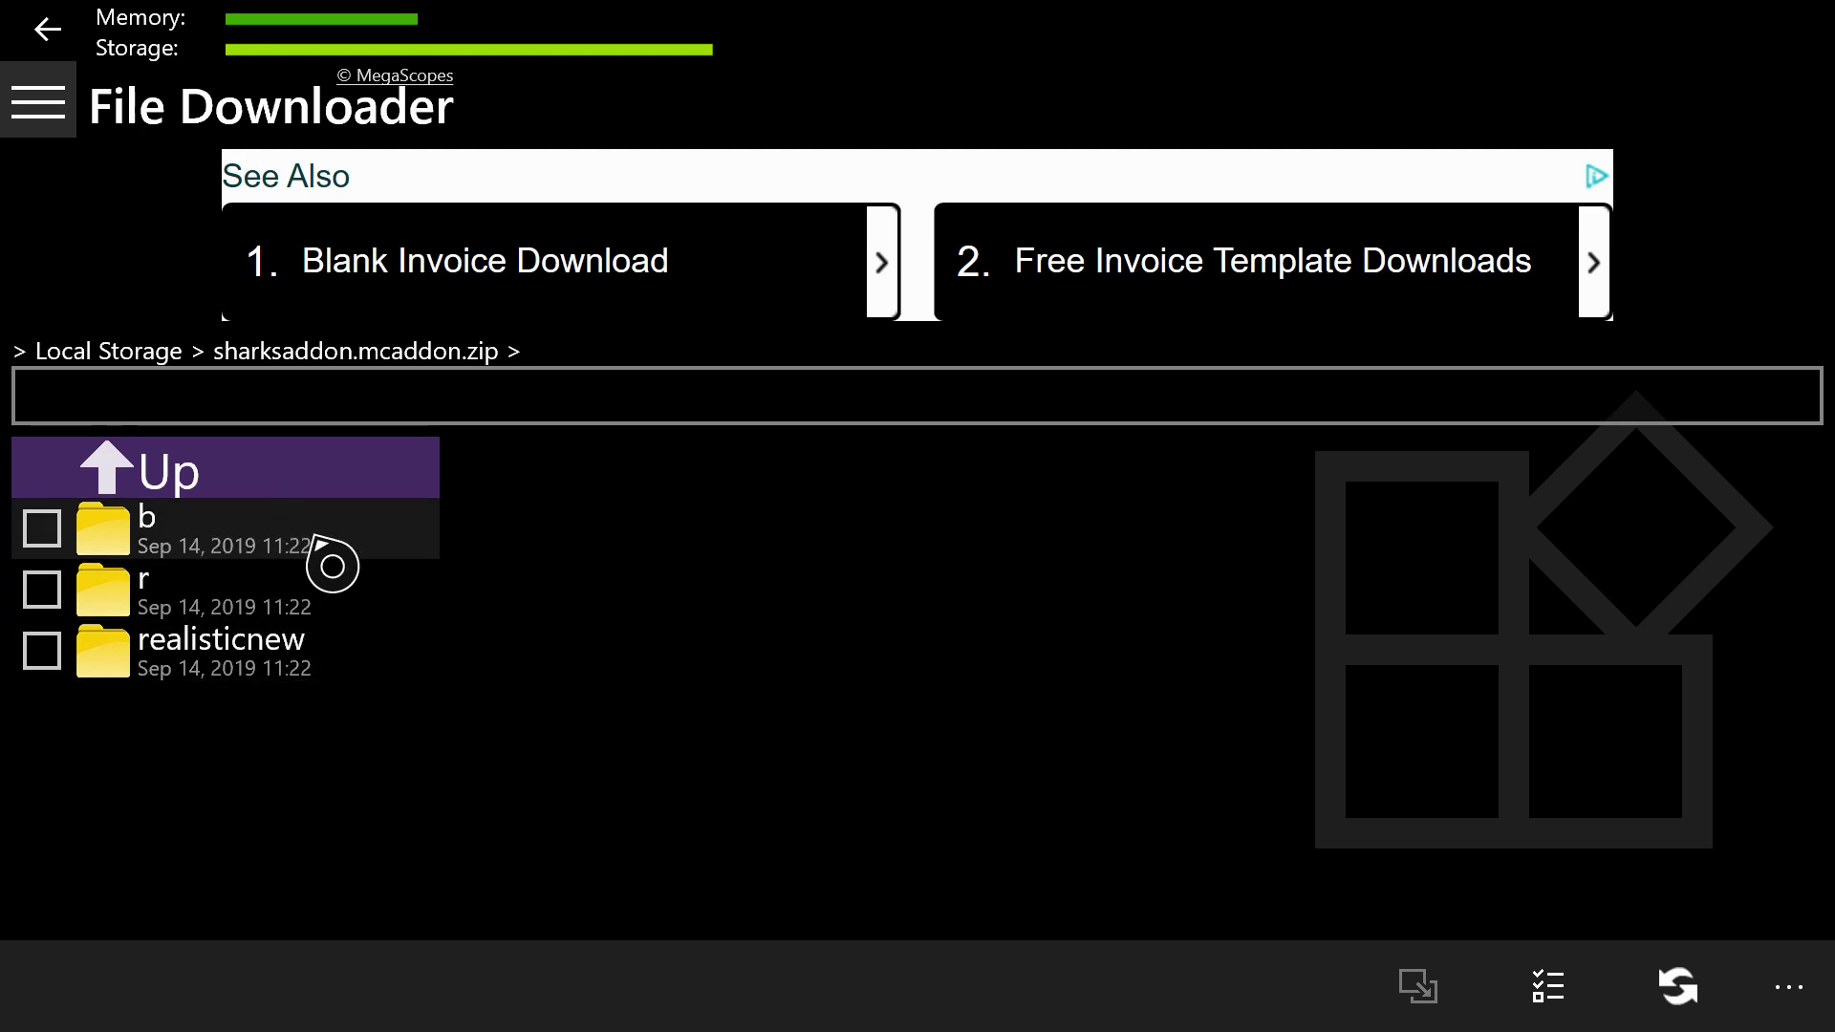
left_click(201, 669)
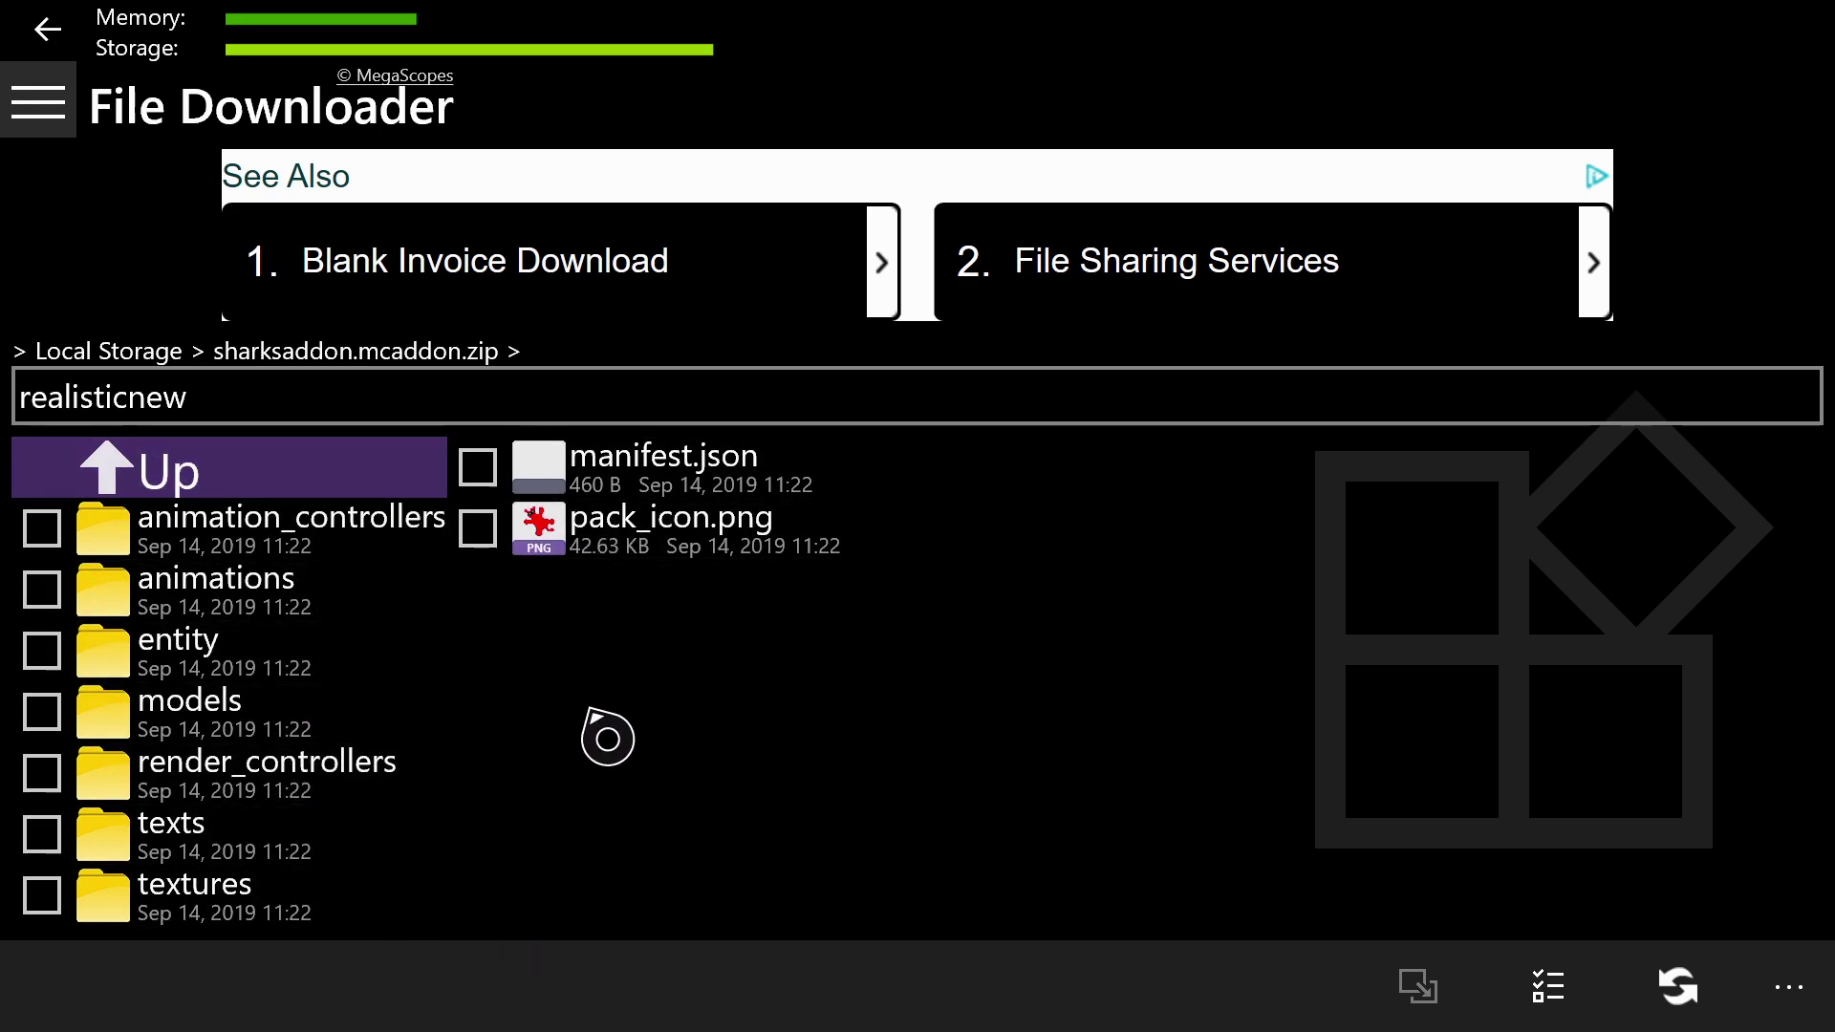
left_click(263, 483)
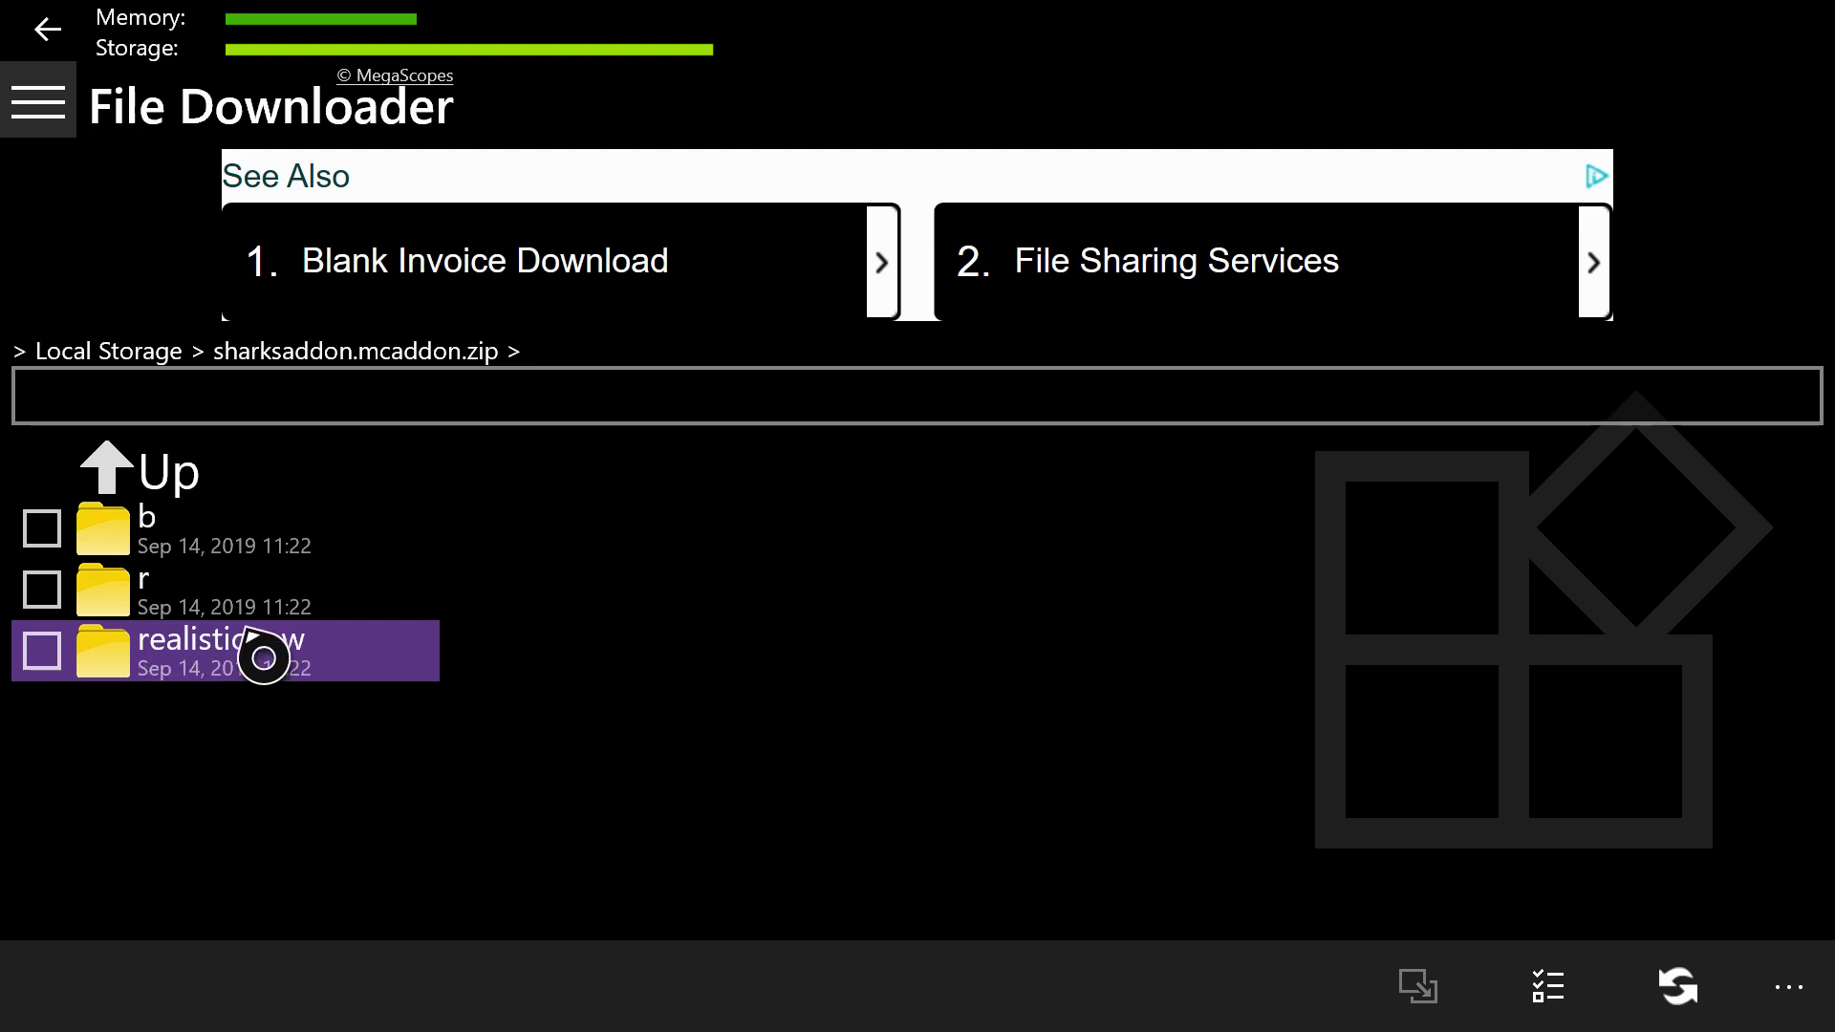
Copy the realisticnew folder out of sharksaddon.mcaddon.zip and paste it into Local Storage.
left_click(44, 664)
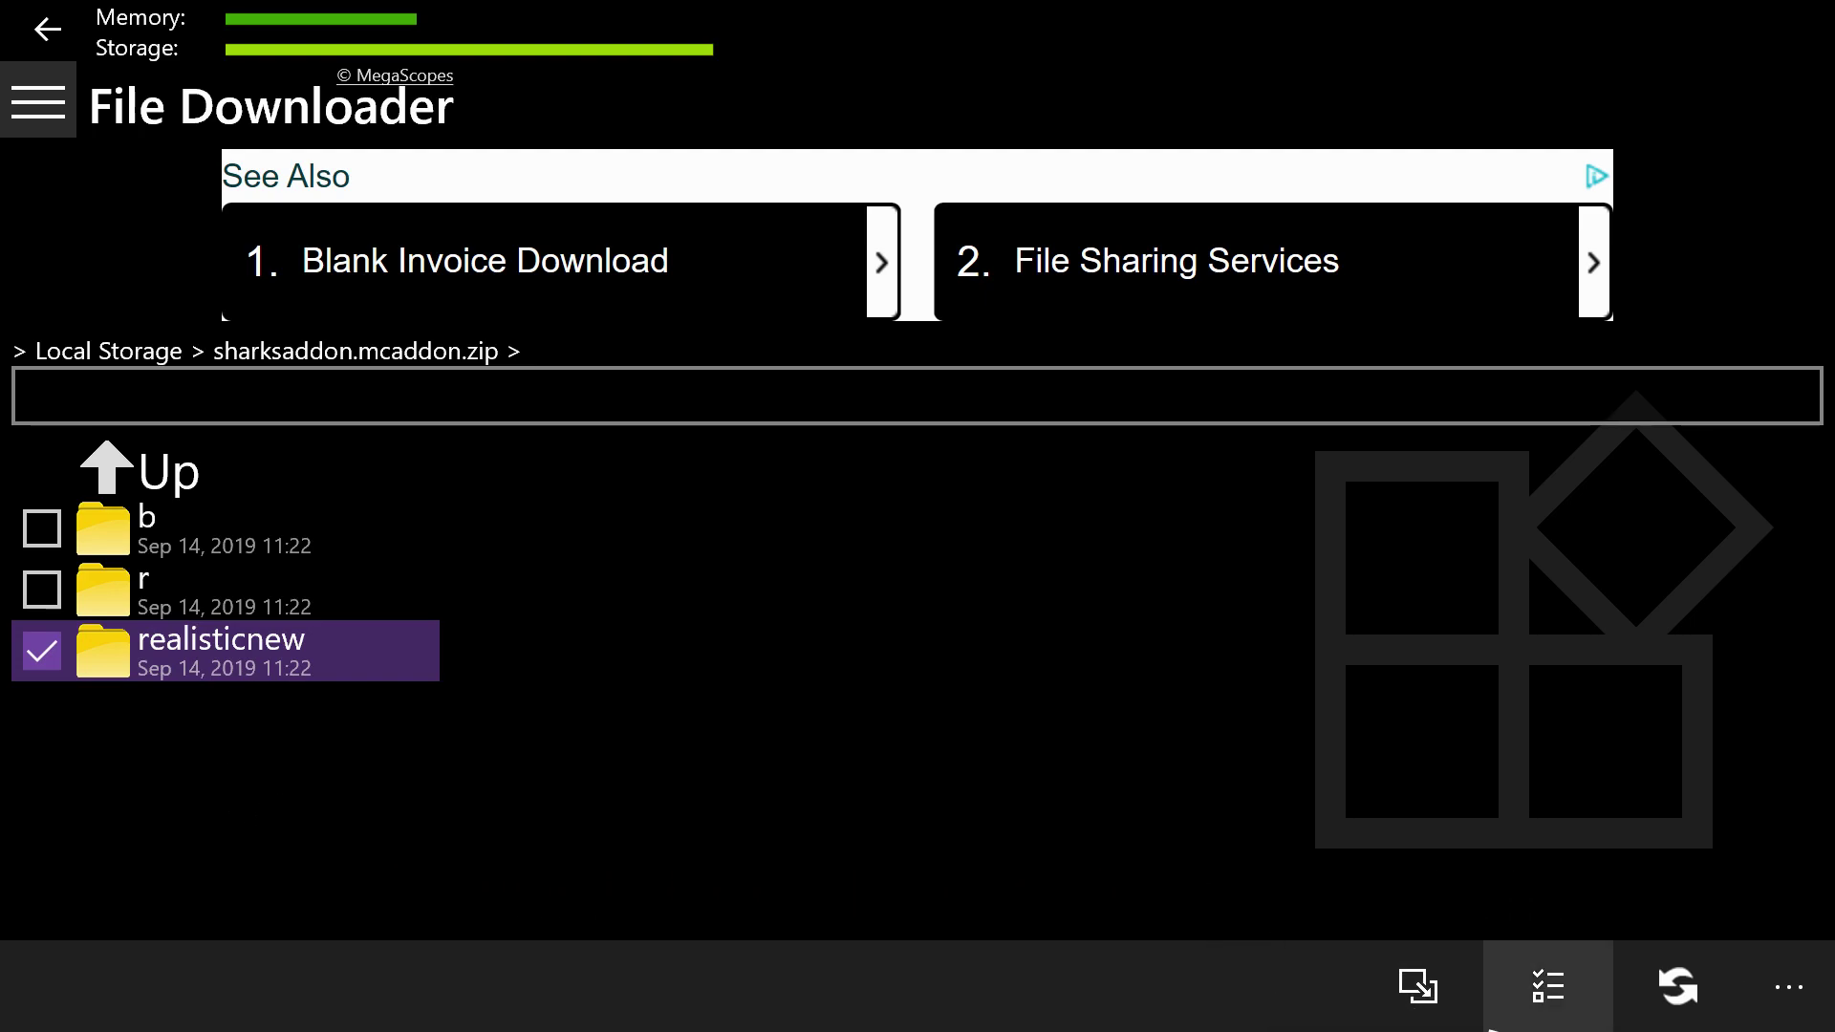
left_click(212, 481)
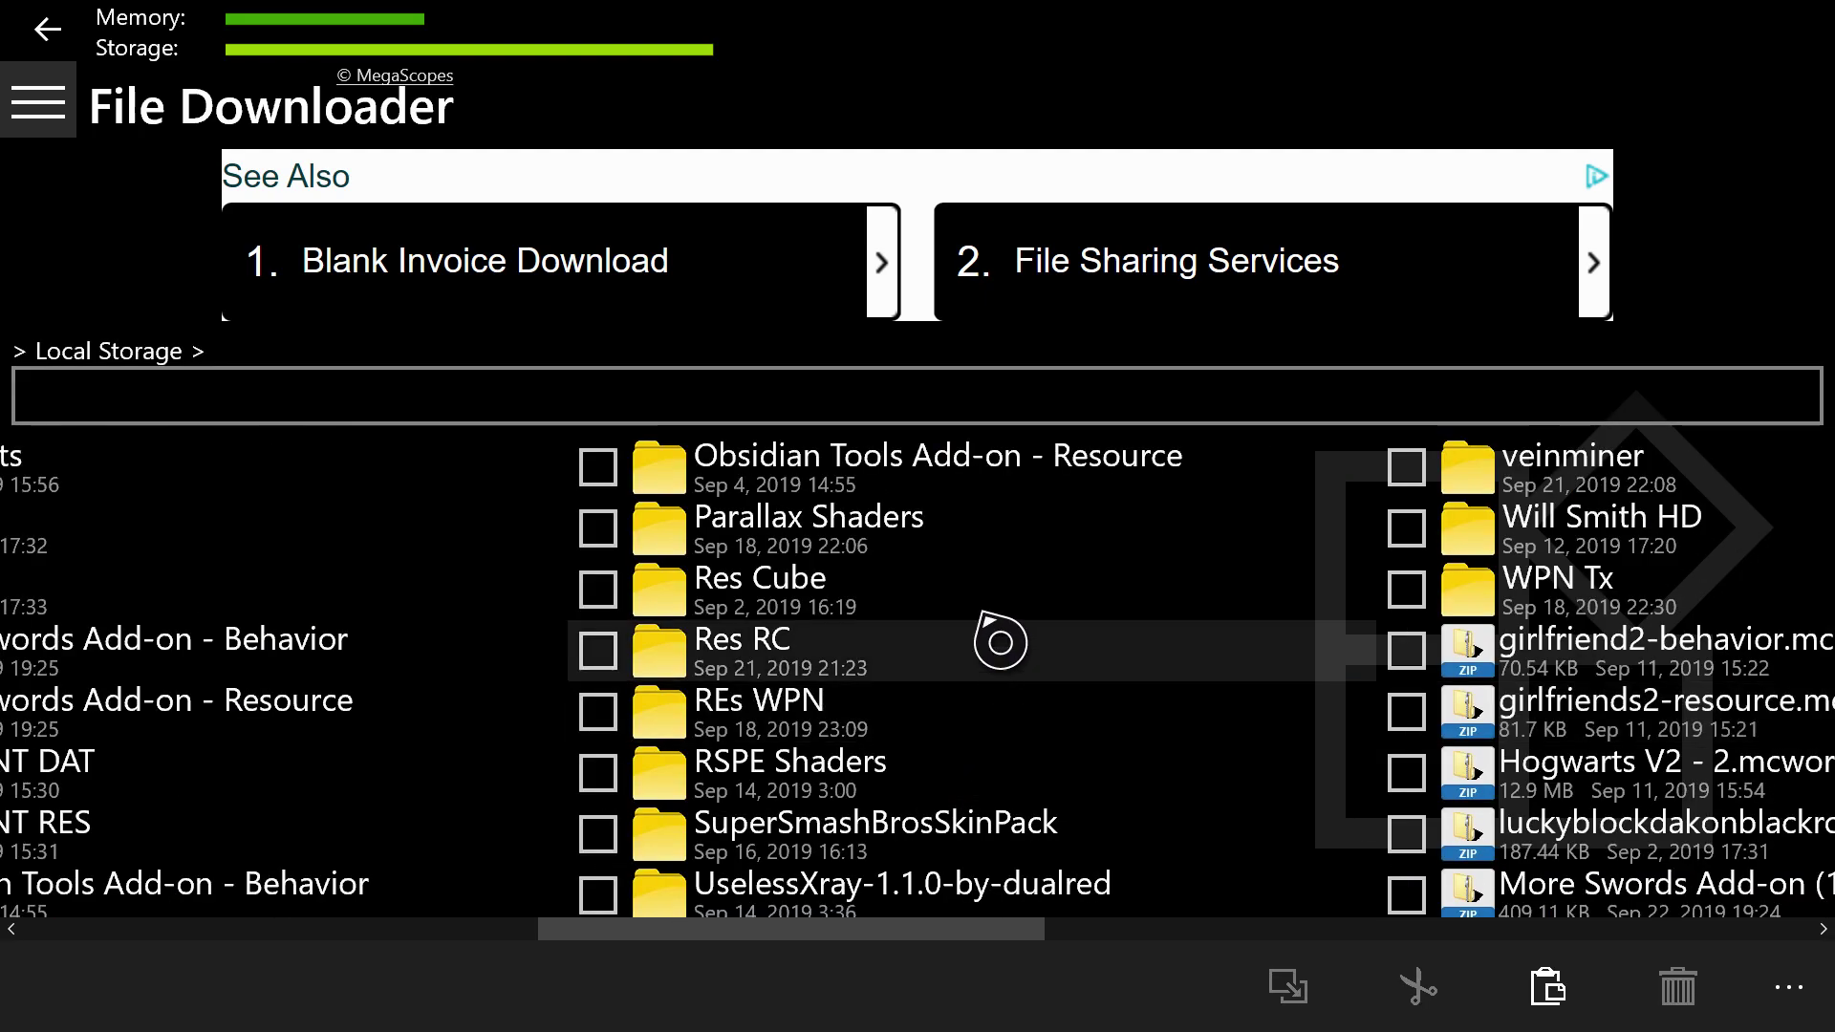
scroll(1000, 642, "left", 5)
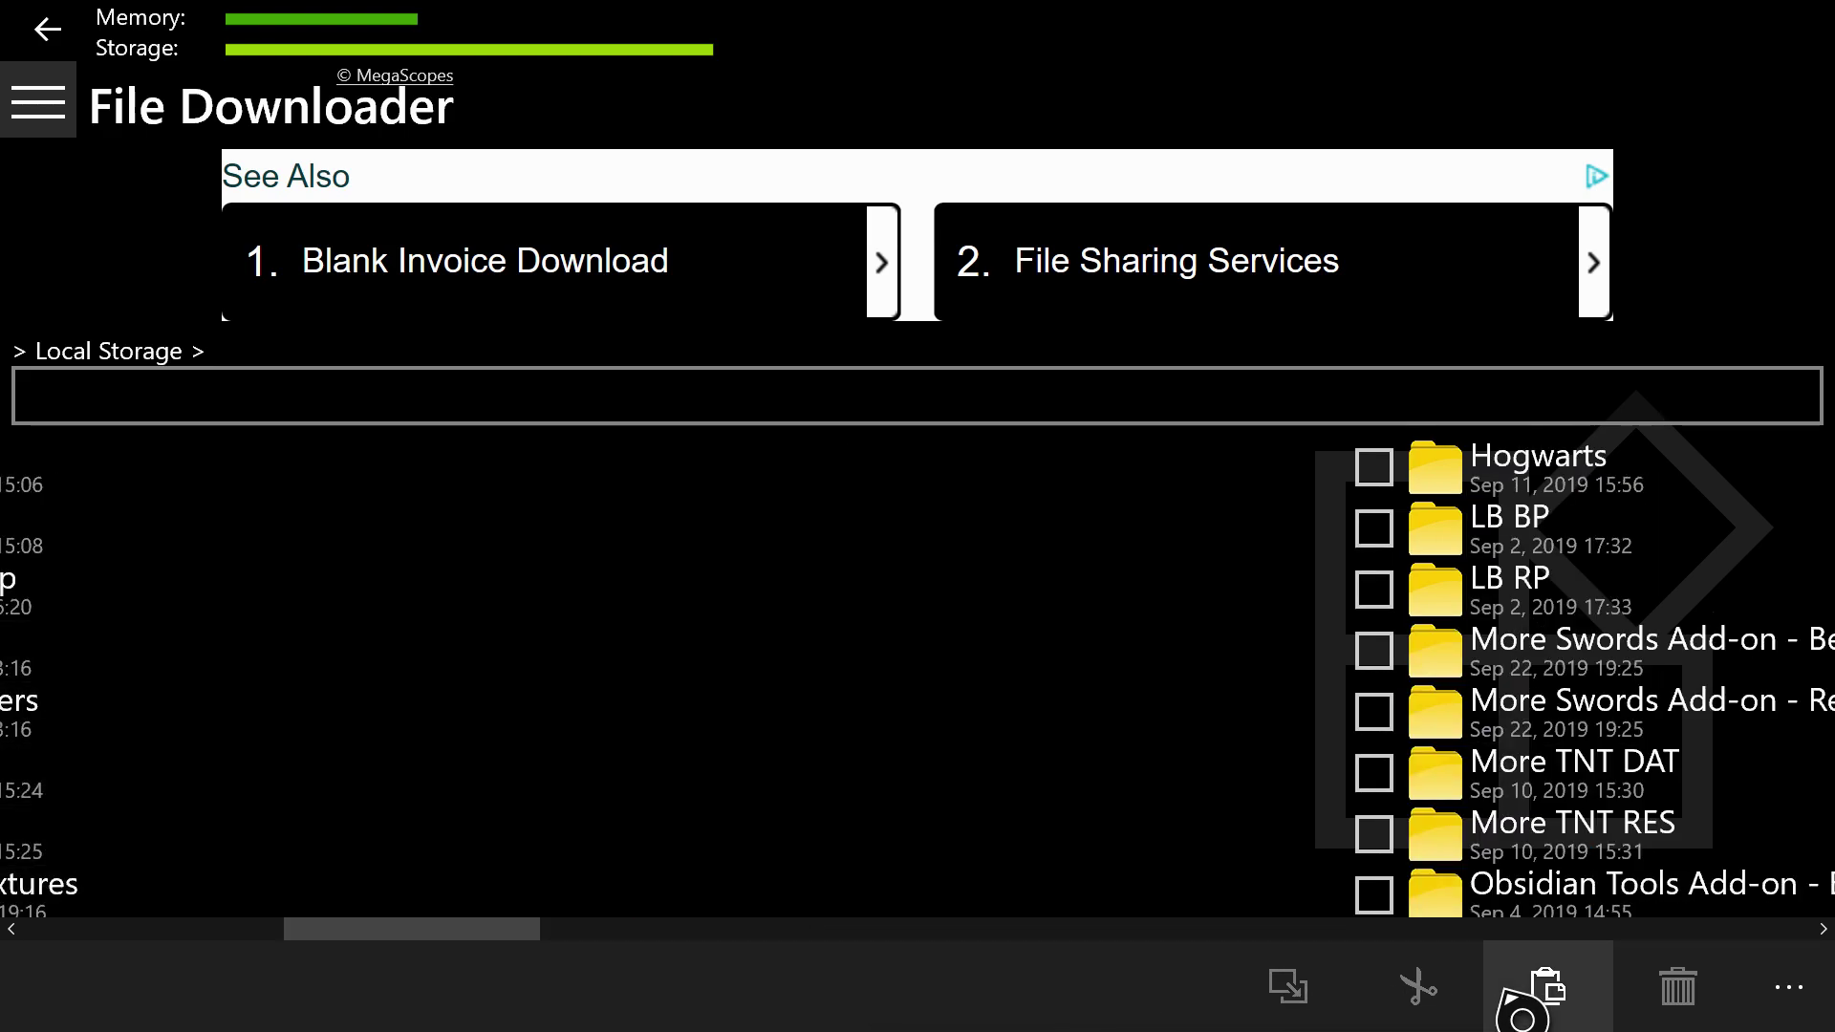
left_click(1572, 999)
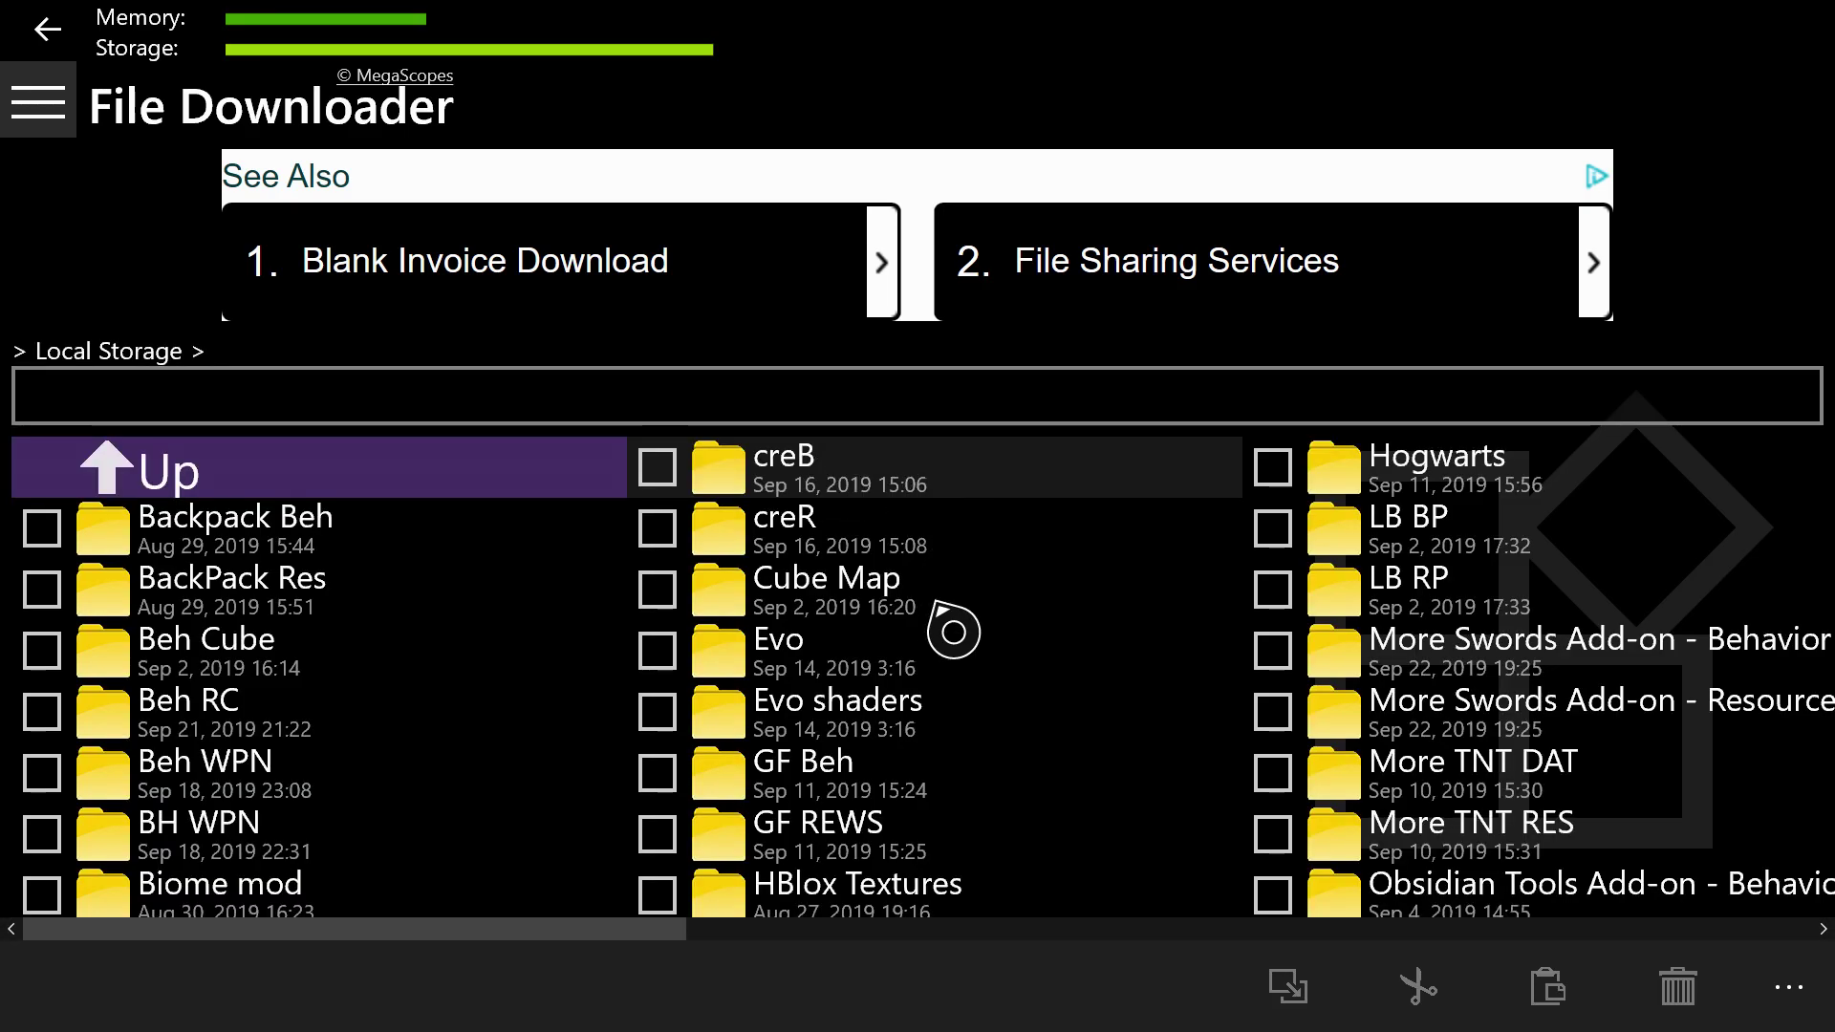
Find and open sharksaddon.mcaddon.zip in Local Storage.
scroll(981, 668, "right", 10)
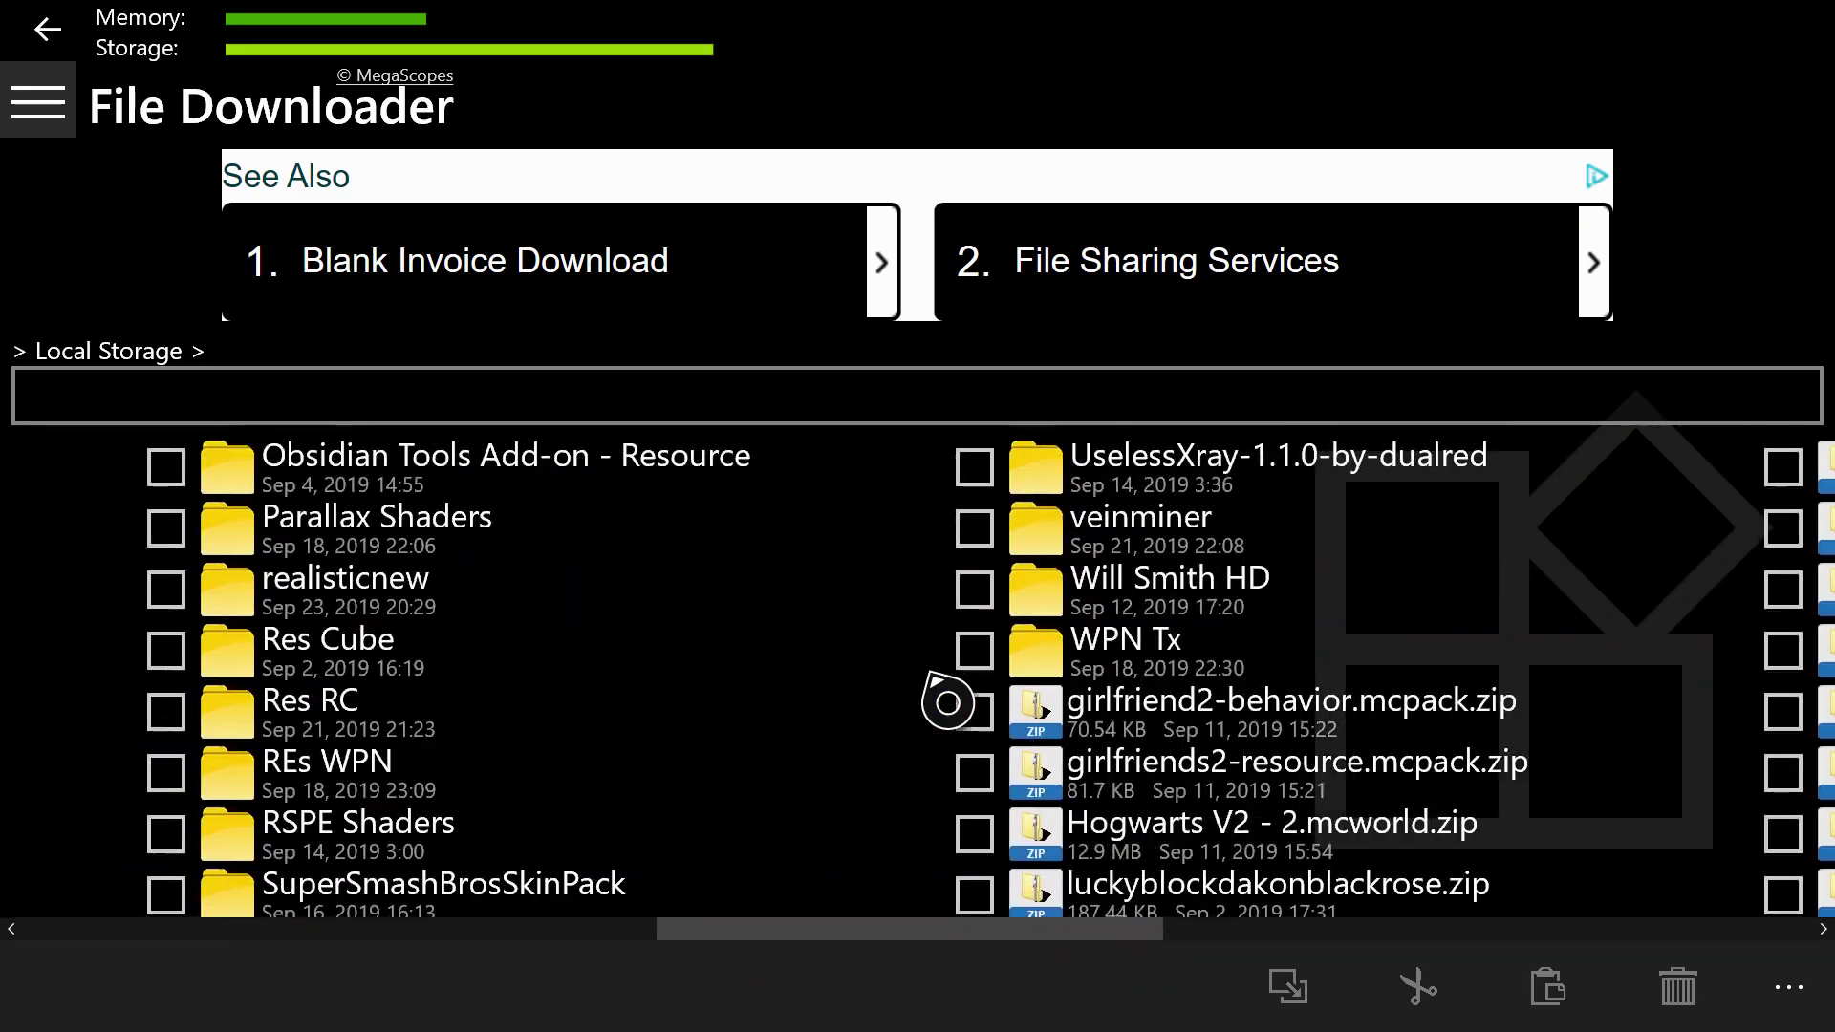
scroll(947, 703, "right", 10)
scroll(947, 703, "left", 10)
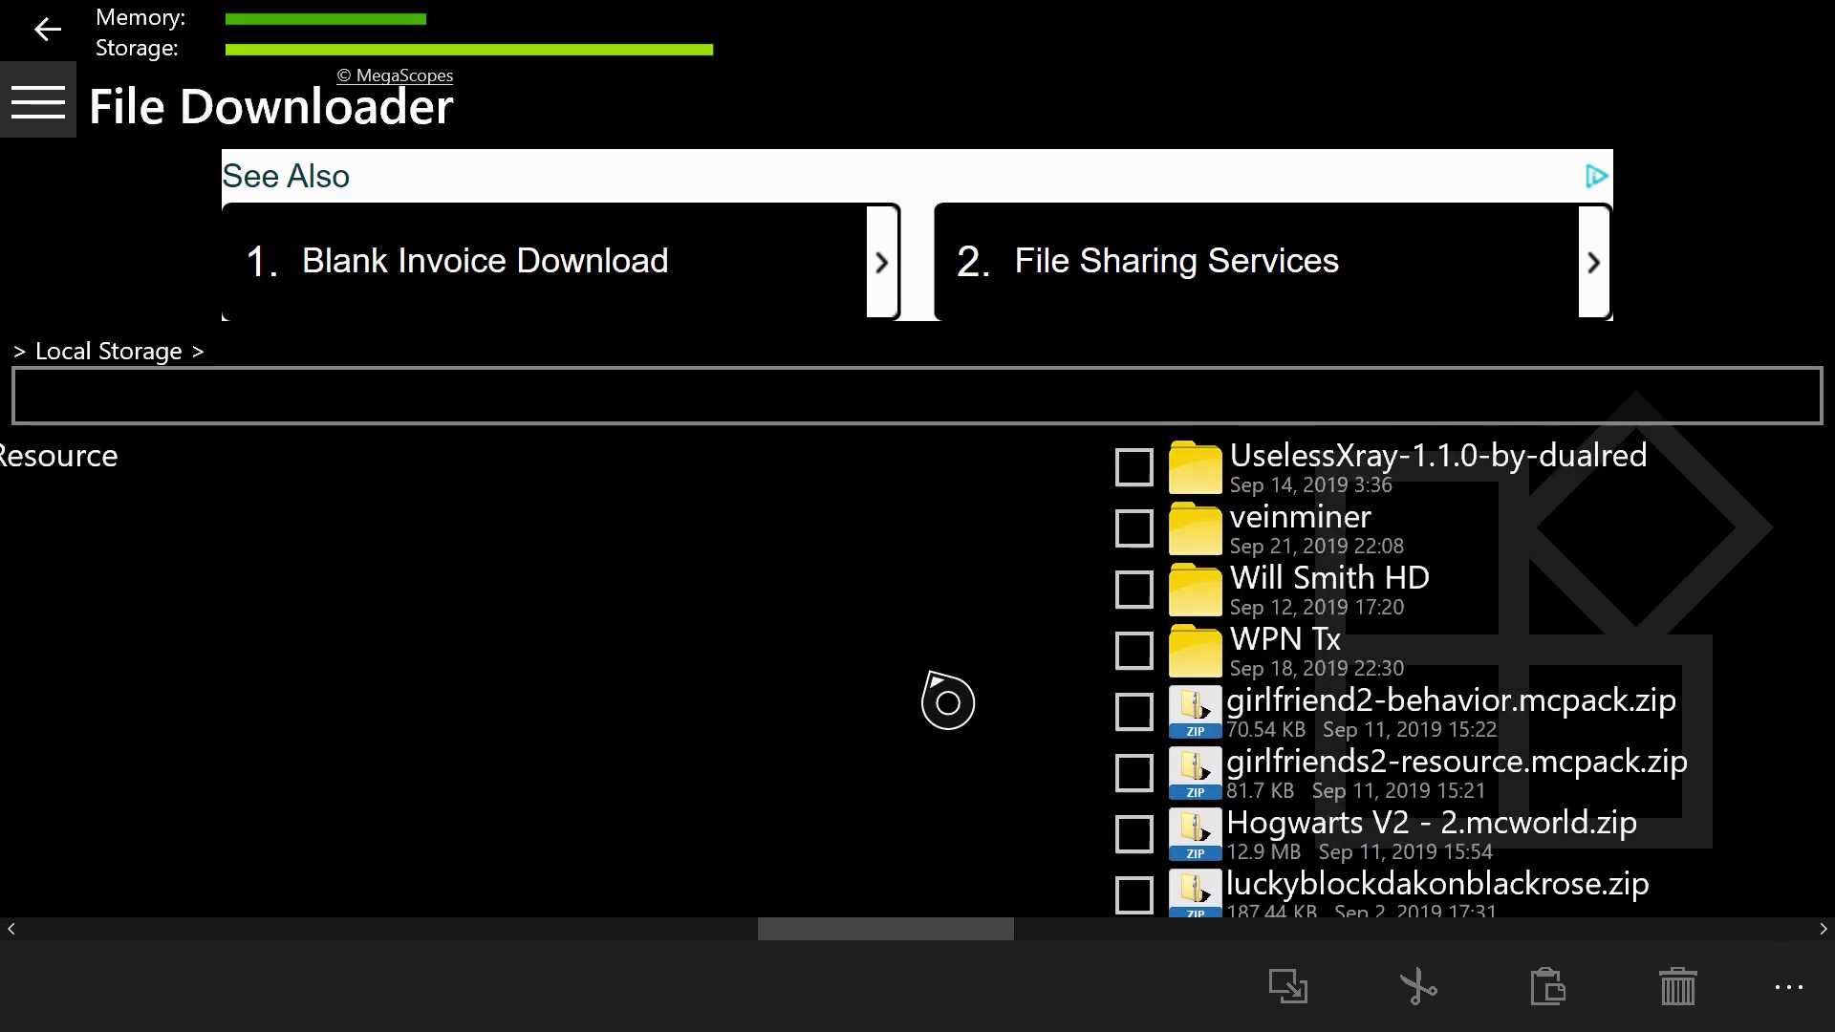
scroll(947, 702, "right", 10)
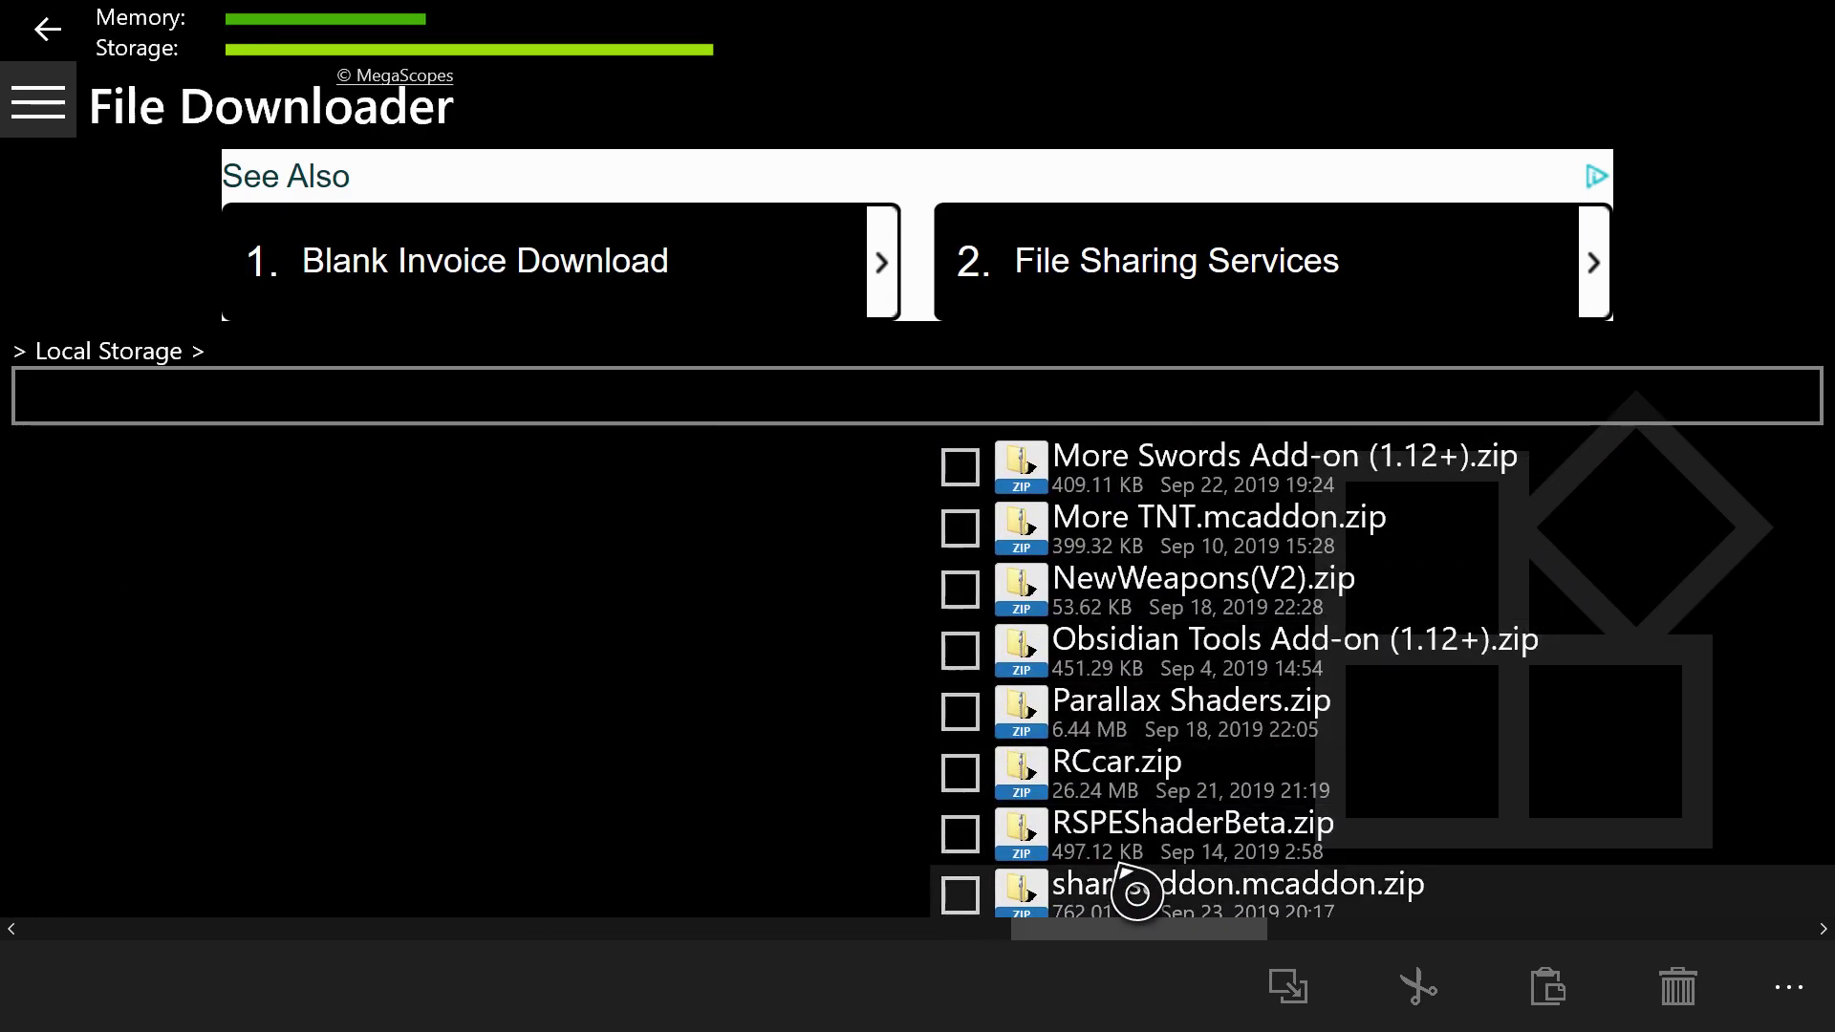
scroll(1124, 898, "right", 3)
left_click(1085, 899)
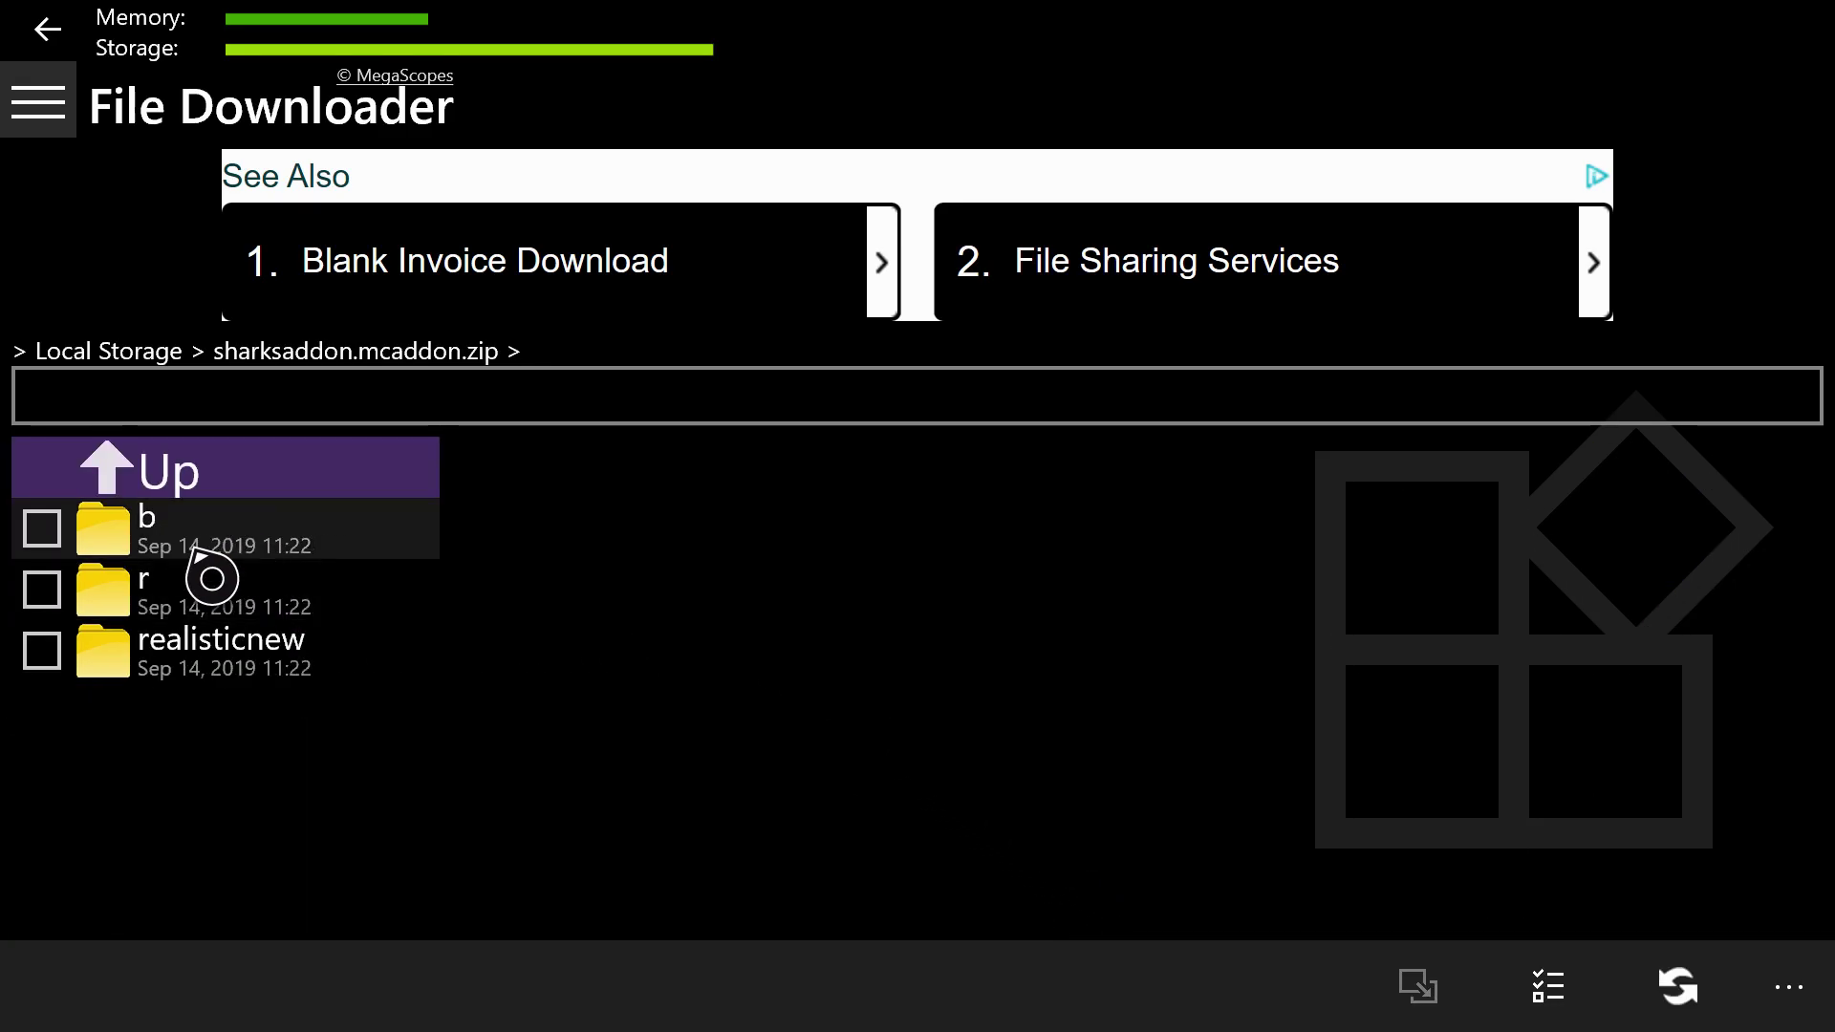
Copy the b folder out of sharksaddon.mcaddon.zip and paste it into Local Storage.
left_click(42, 529)
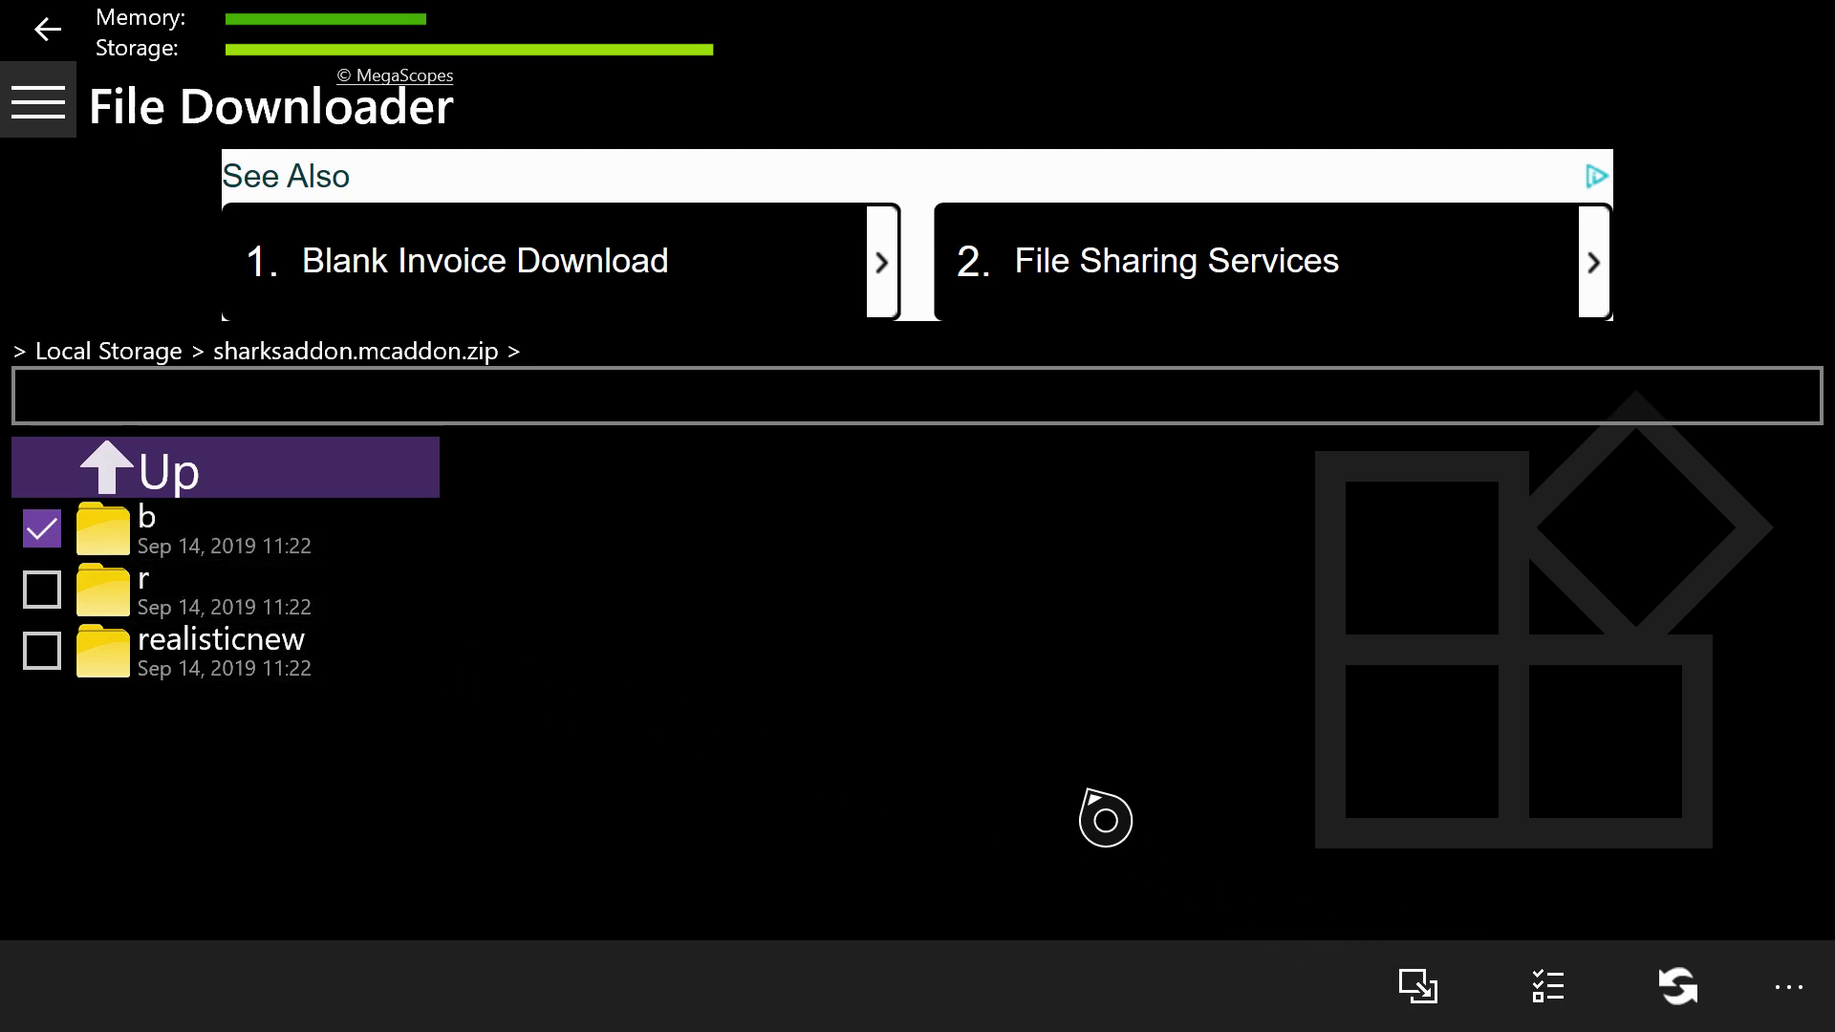
left_click(265, 494)
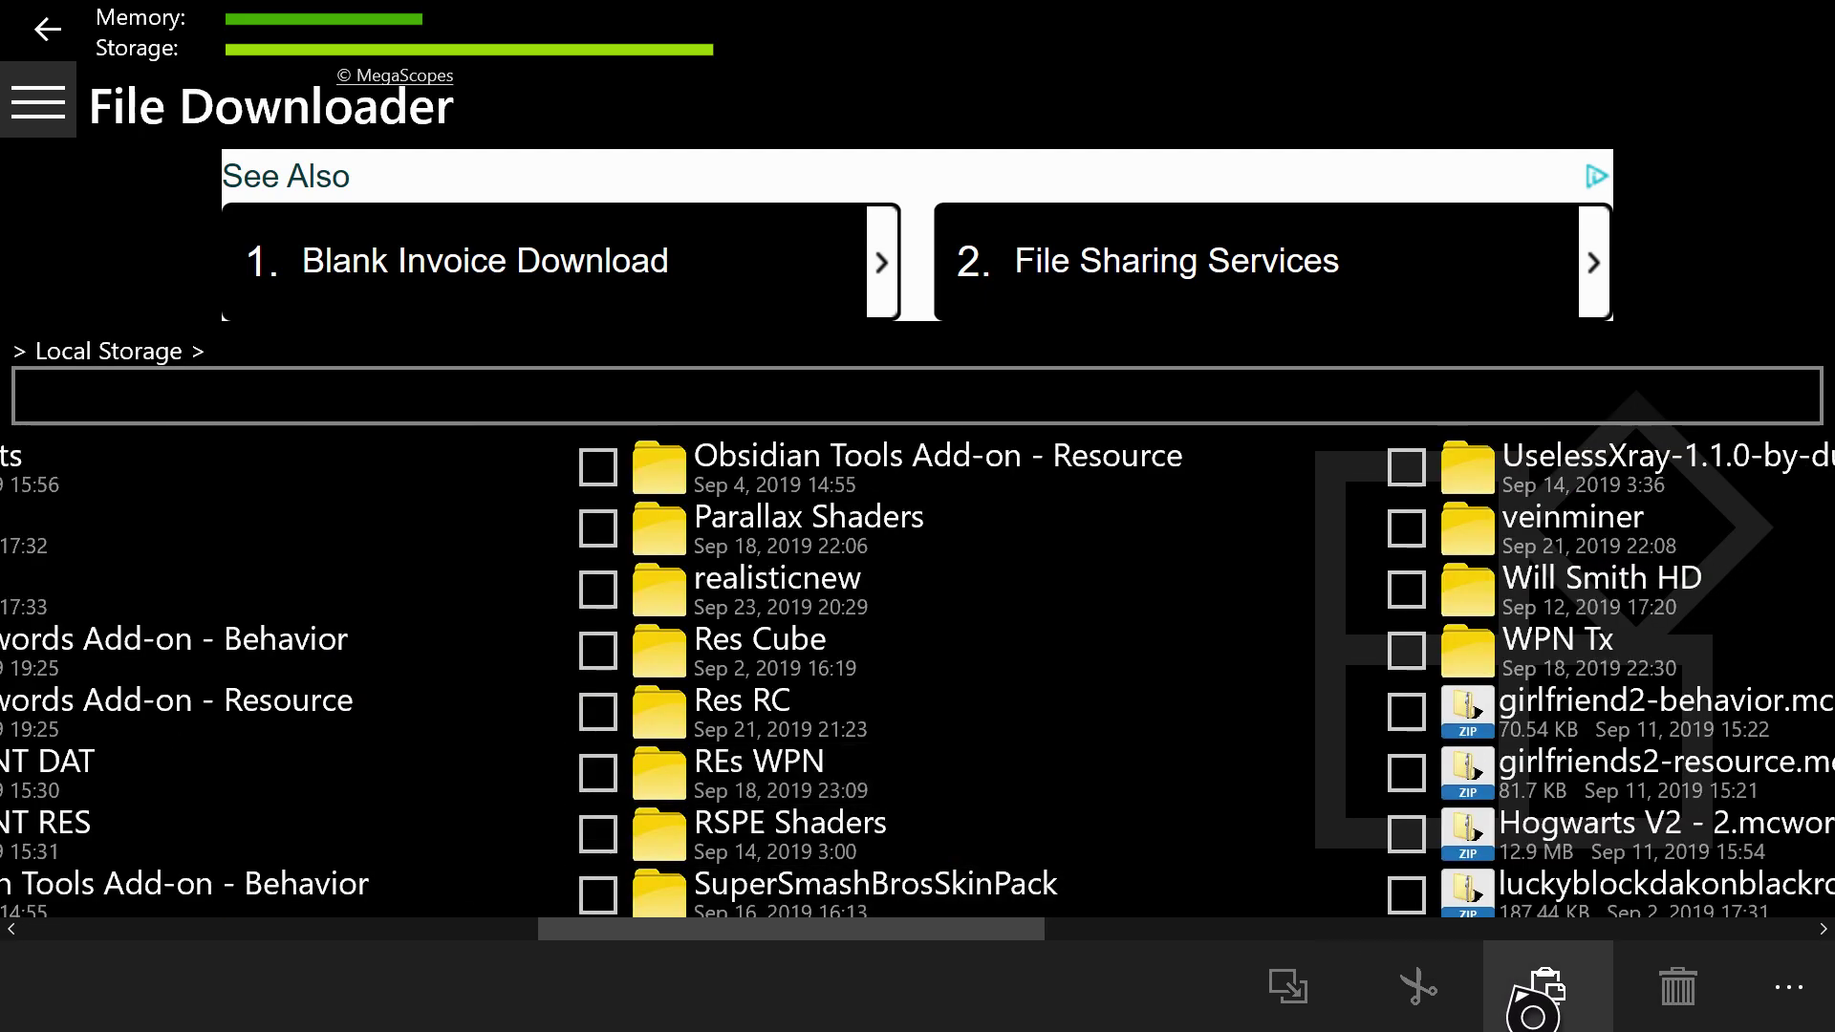
left_click(1544, 994)
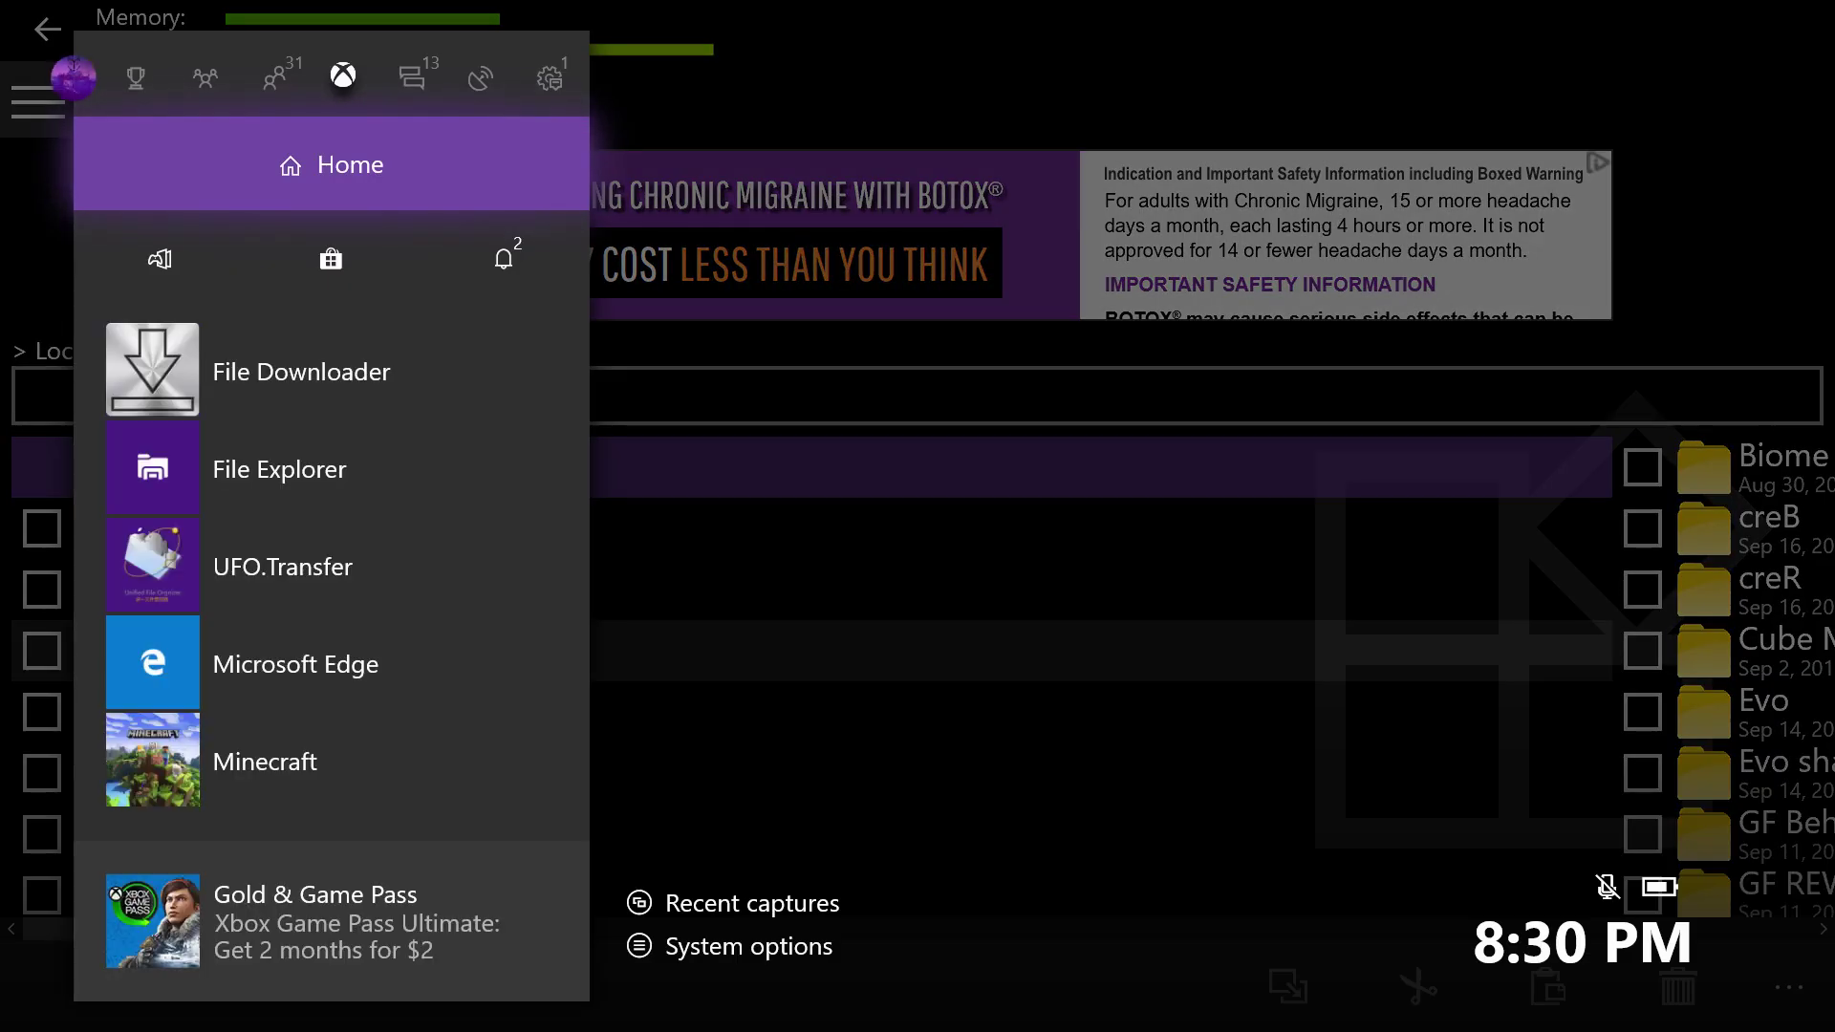
Switch to UFO.Transfer and open its default folder in File Explorer from the settings page.
key("Down")
key("Down")
key("Down")
key("Down")
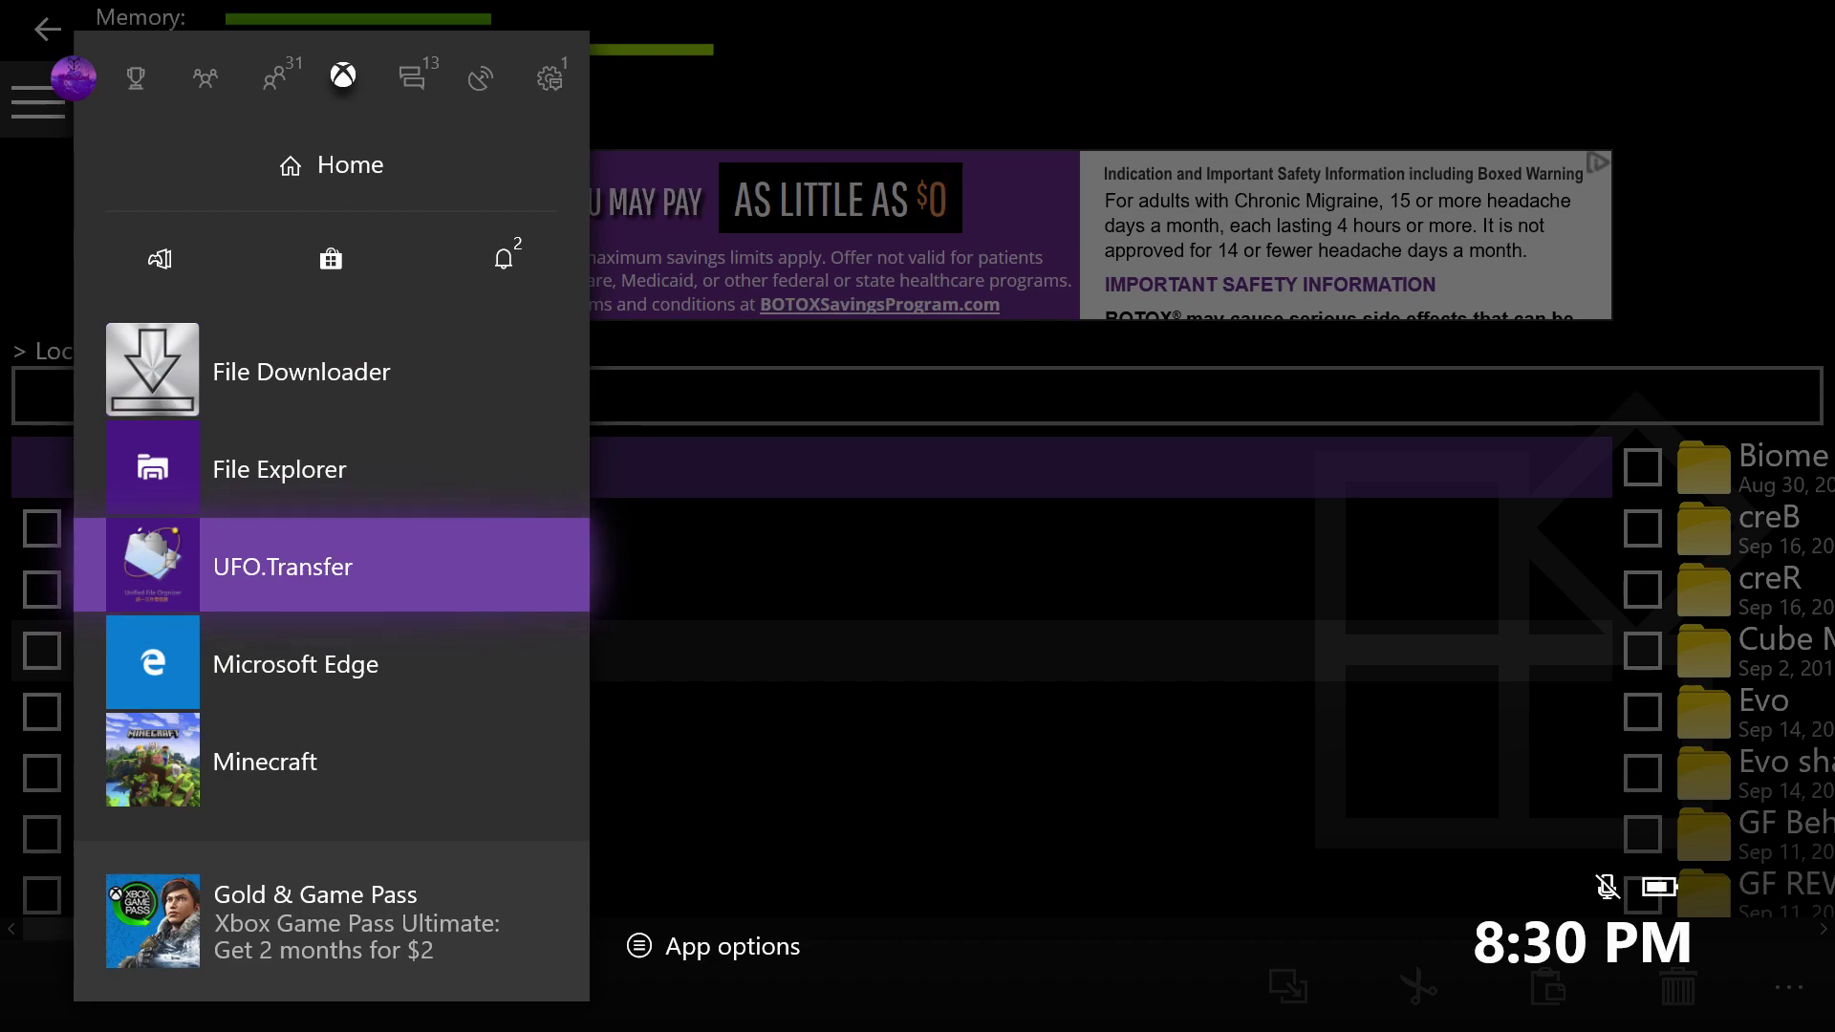
key("Return")
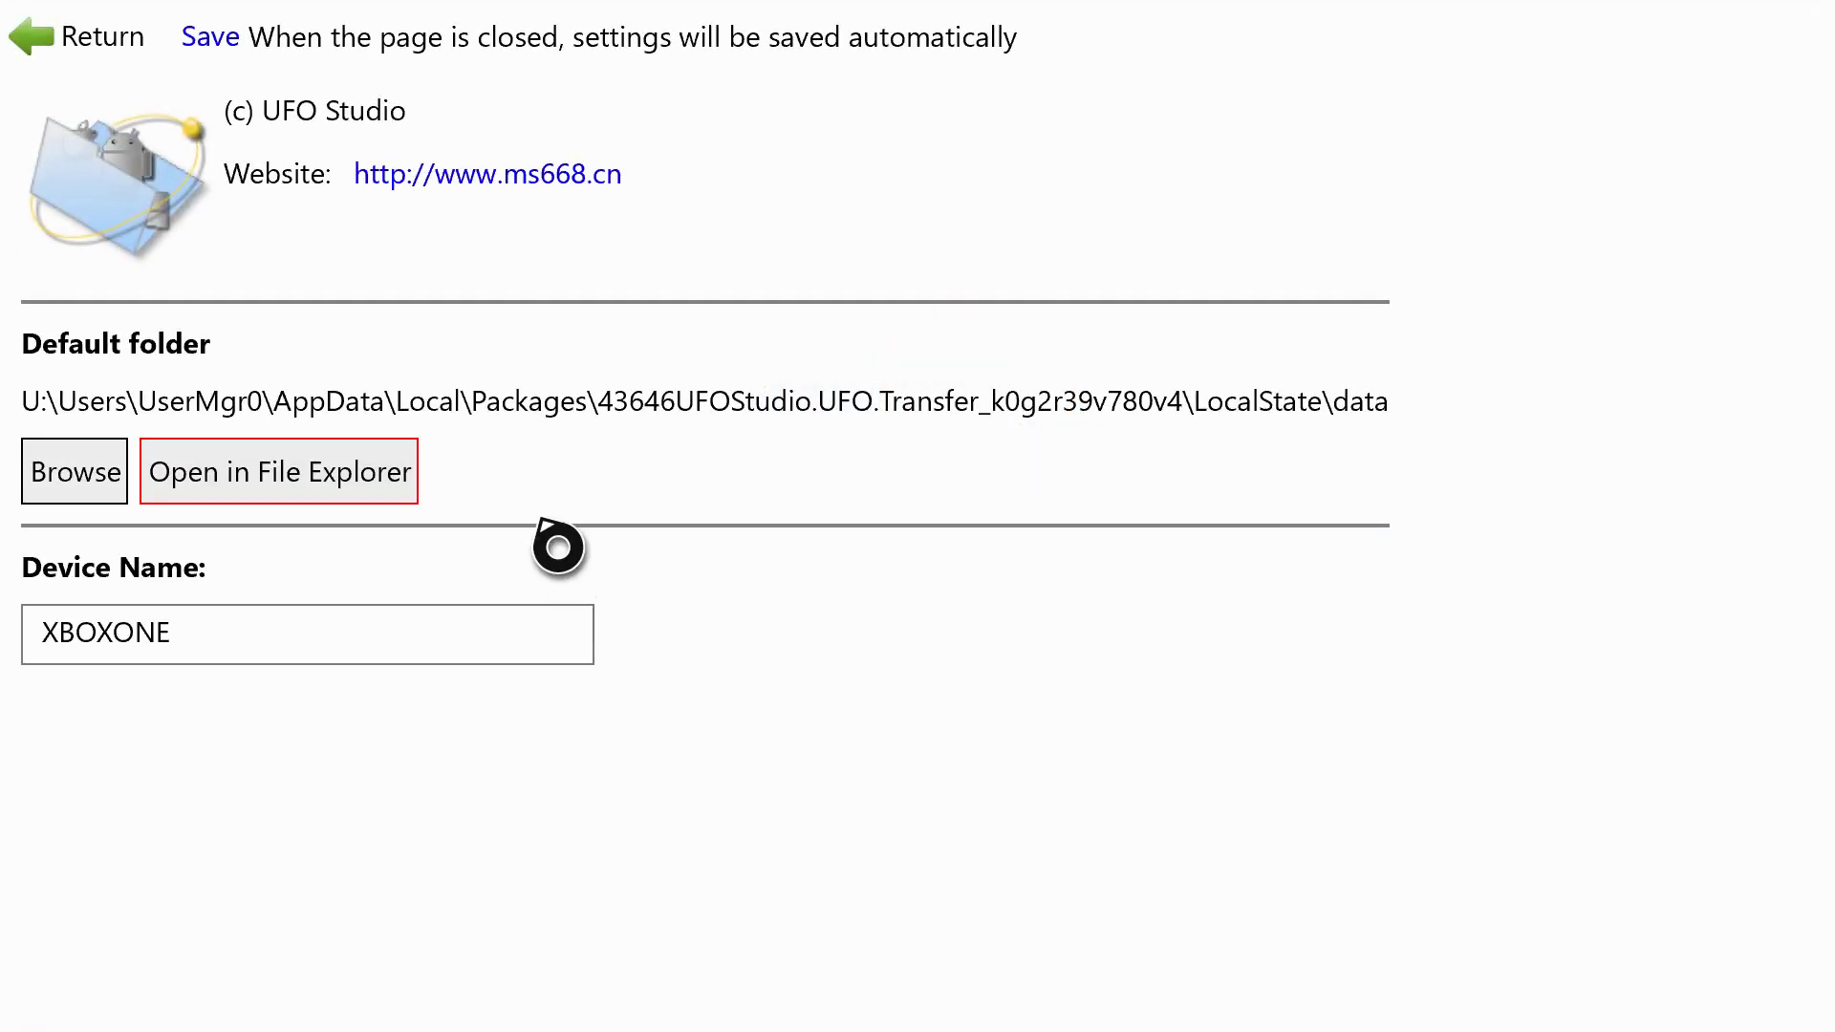
left_click(301, 516)
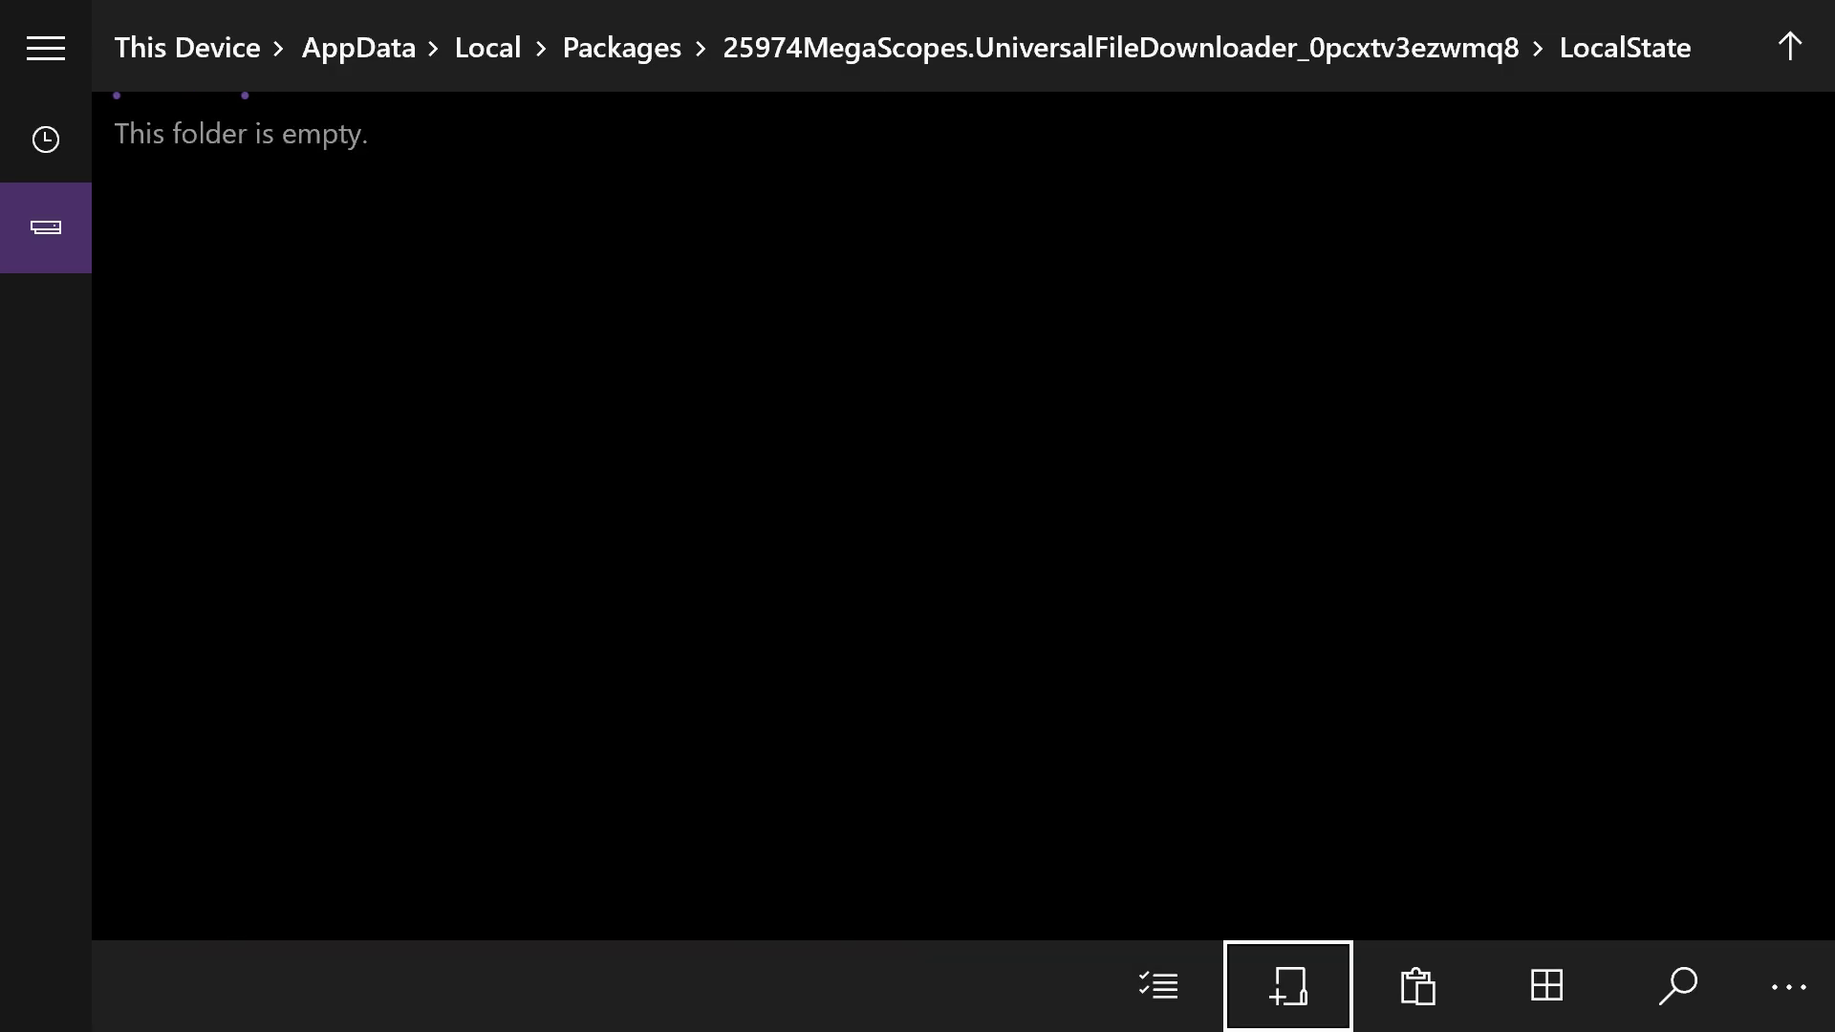
Go to the Packages folder and open the LocalState folder of the 25974MegaScopes.UniversalFileDownloader package.
key("Up")
key("Left")
key("Return")
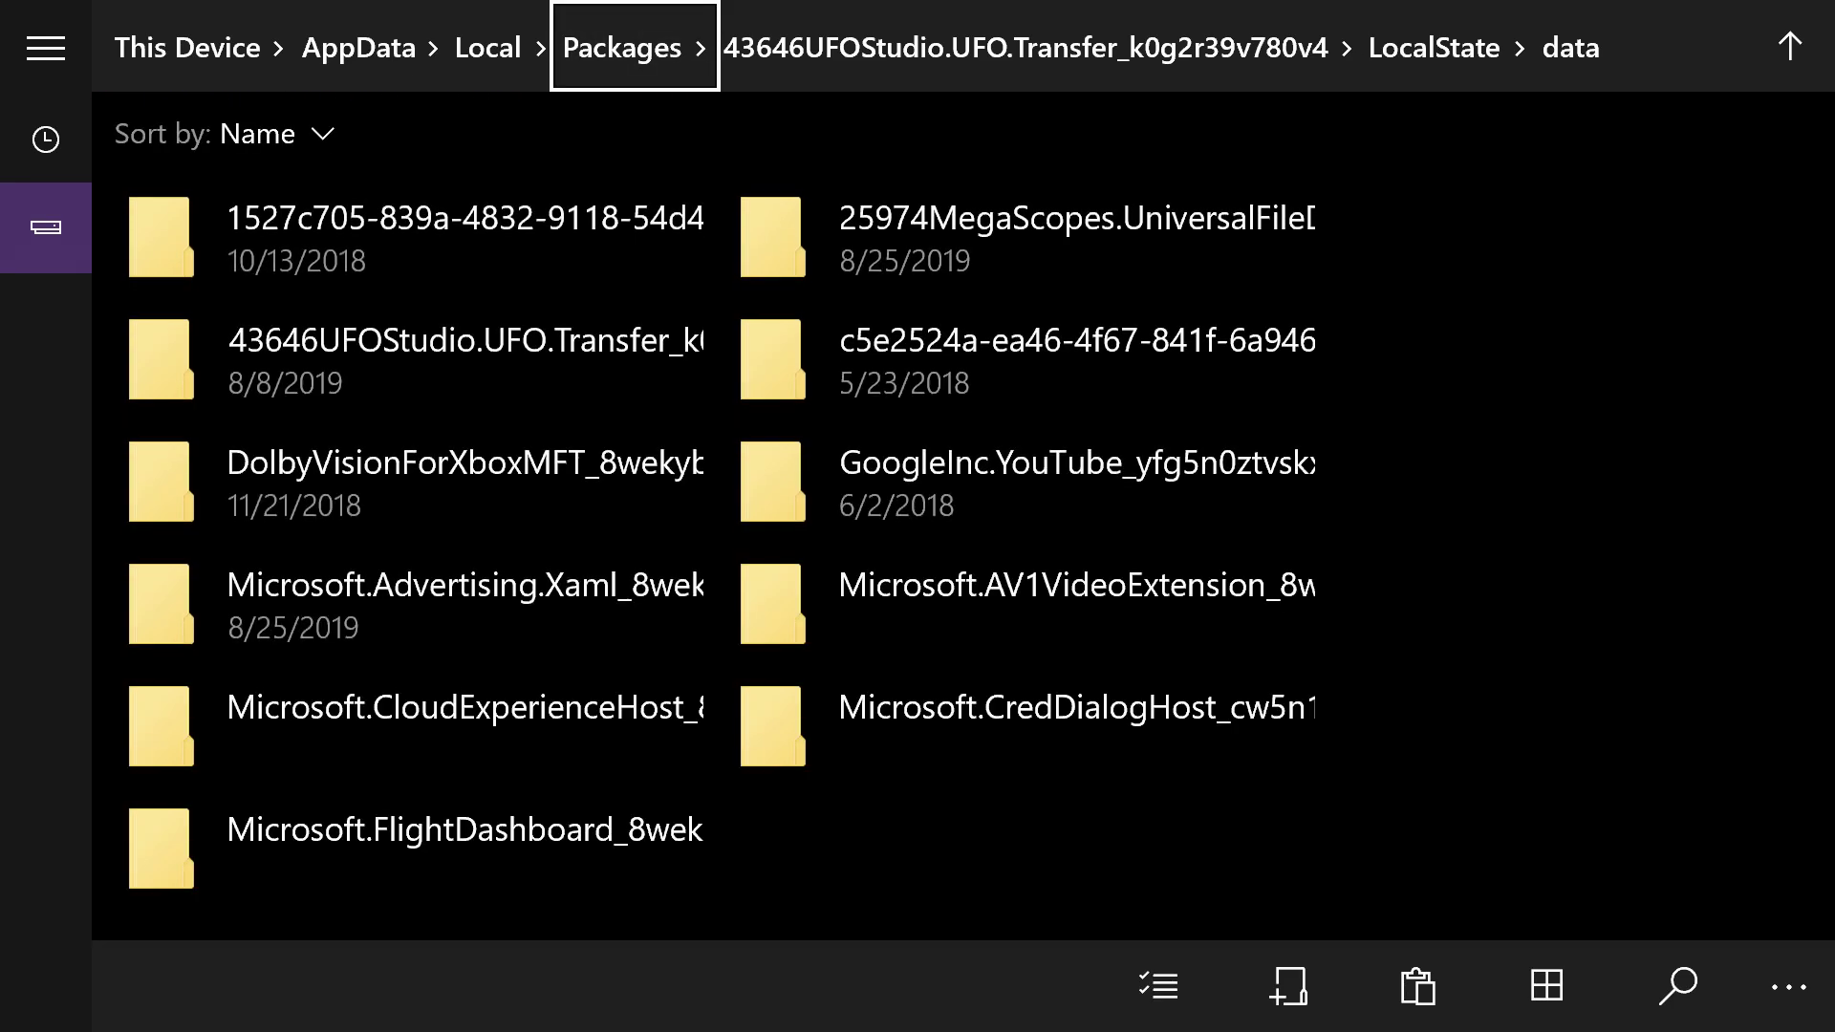
key("Down")
key("Right")
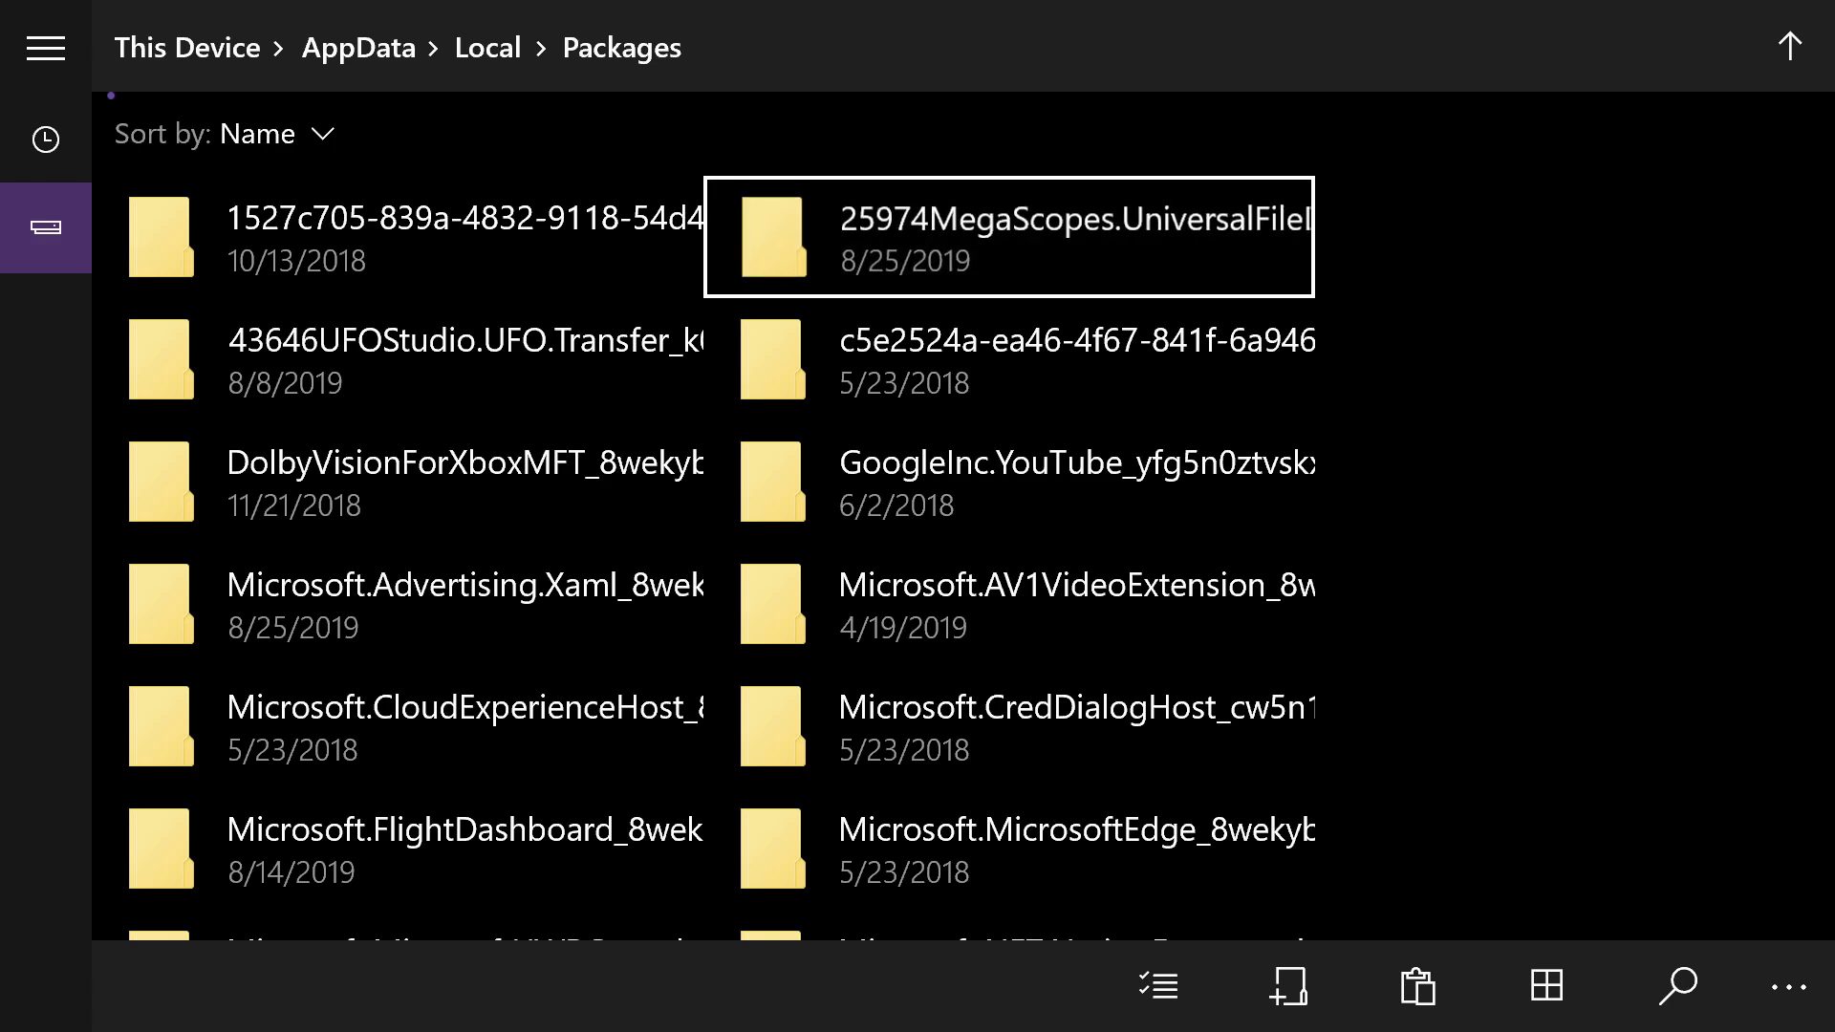
key("Return")
key("Down")
key("Right")
key("Down")
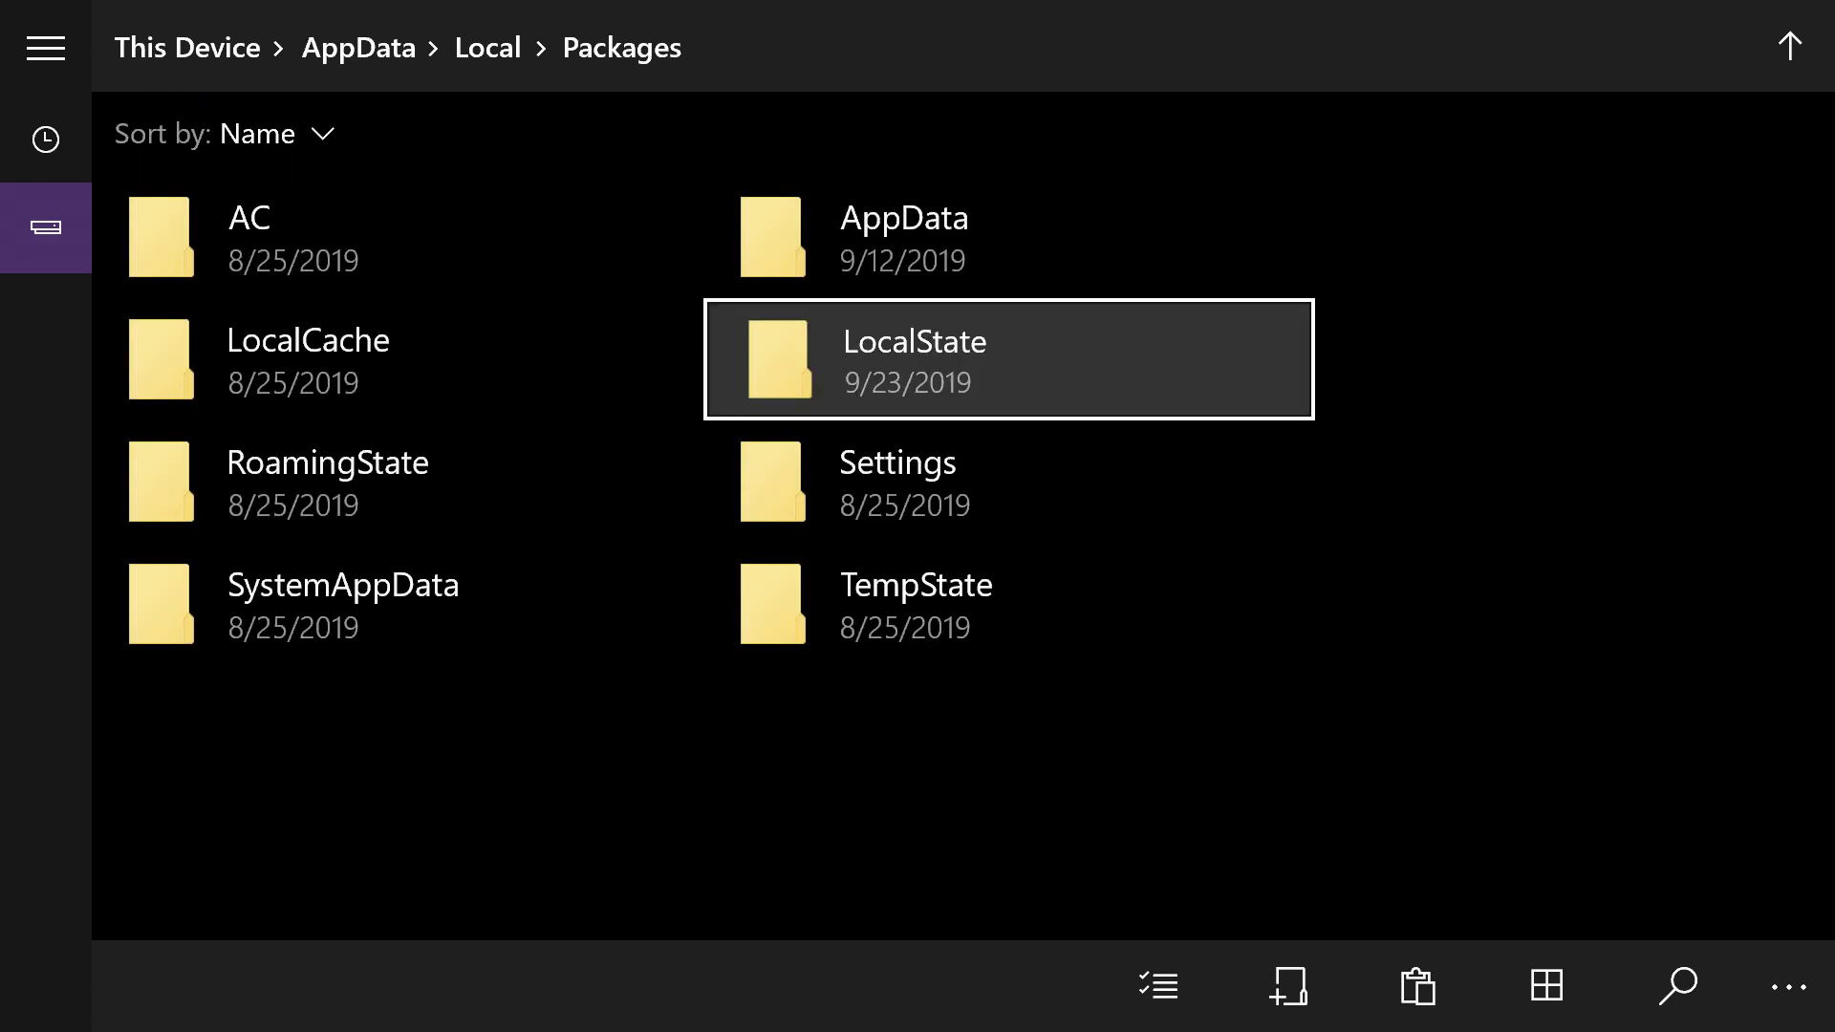
key("Return")
key("Down")
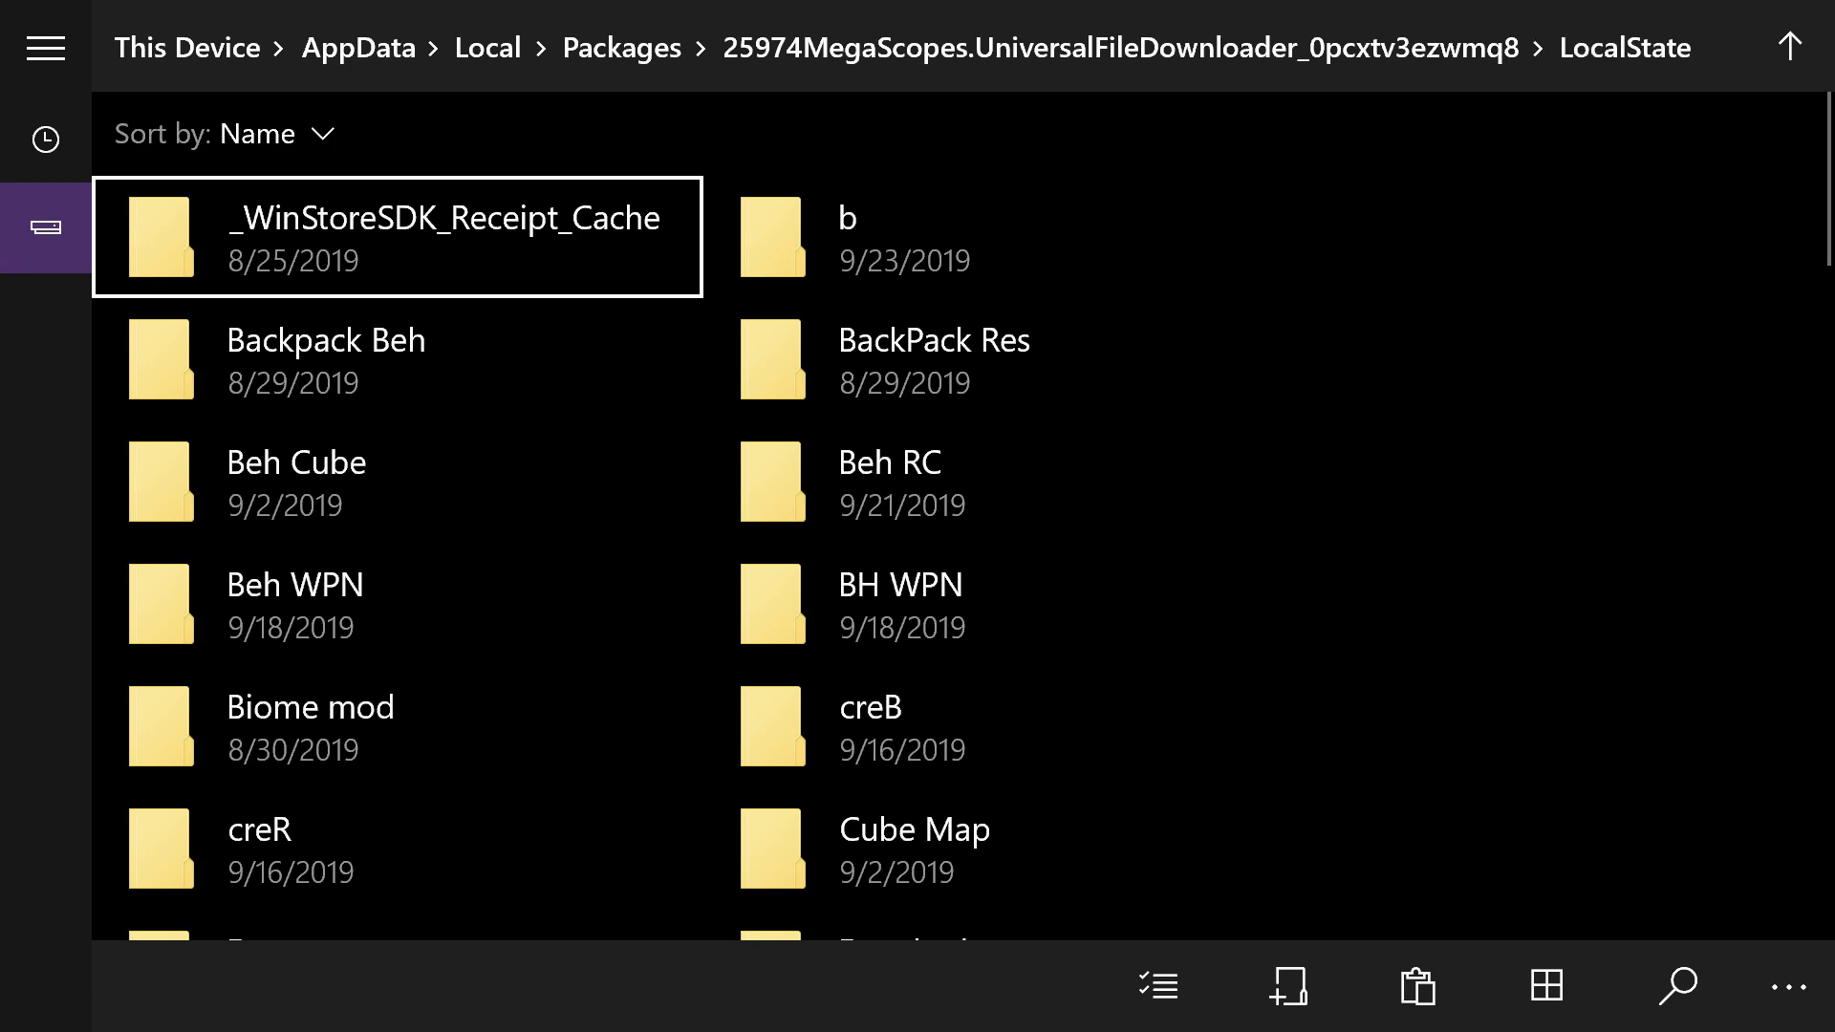
Copy the b folder in File Downloader's LocalState folder.
key("Right")
key("Left")
key("Right")
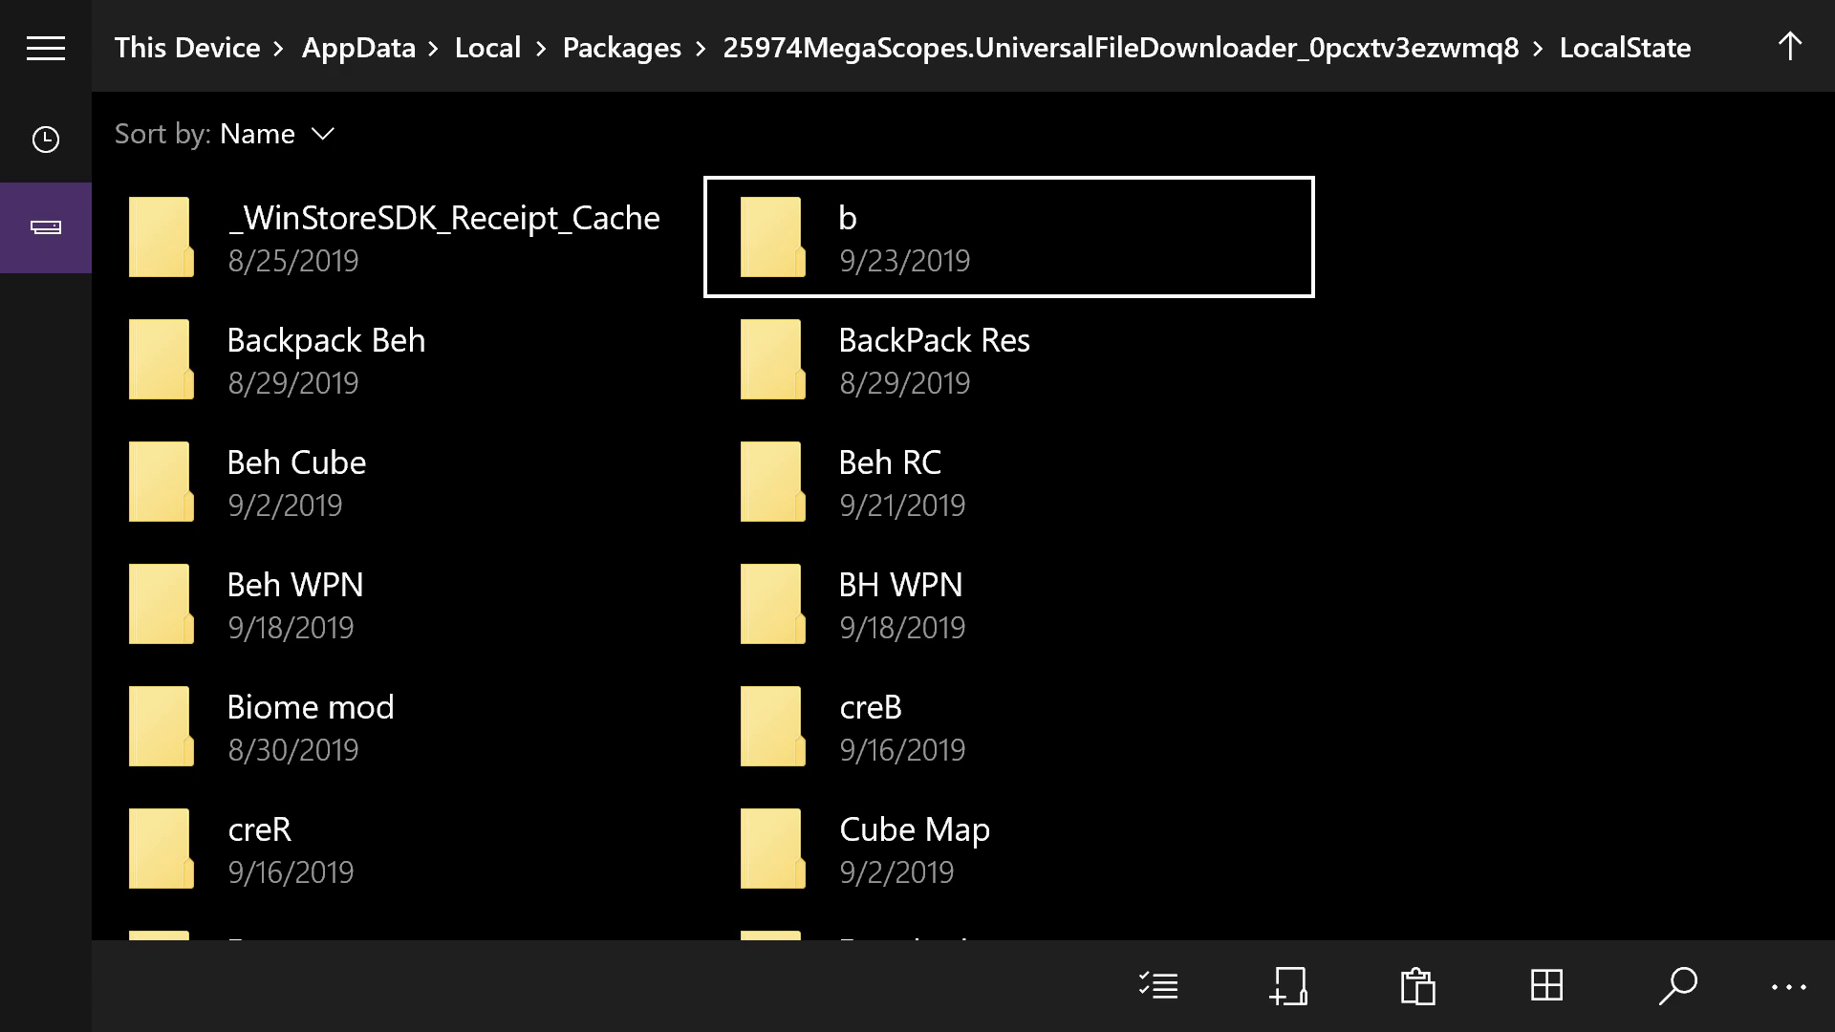
key("shift+F10")
key("Down")
key("Down")
key("Return")
Return to the Packages folder.
key("shift+Tab")
key("shift+Tab")
key("Right")
key("Right")
key("Right")
key("Return")
Open the Microsoft.MinecraftUWPConsole package and go through LocalState and games to the com.mojang folder.
key("Down")
key("Down")
key("Down")
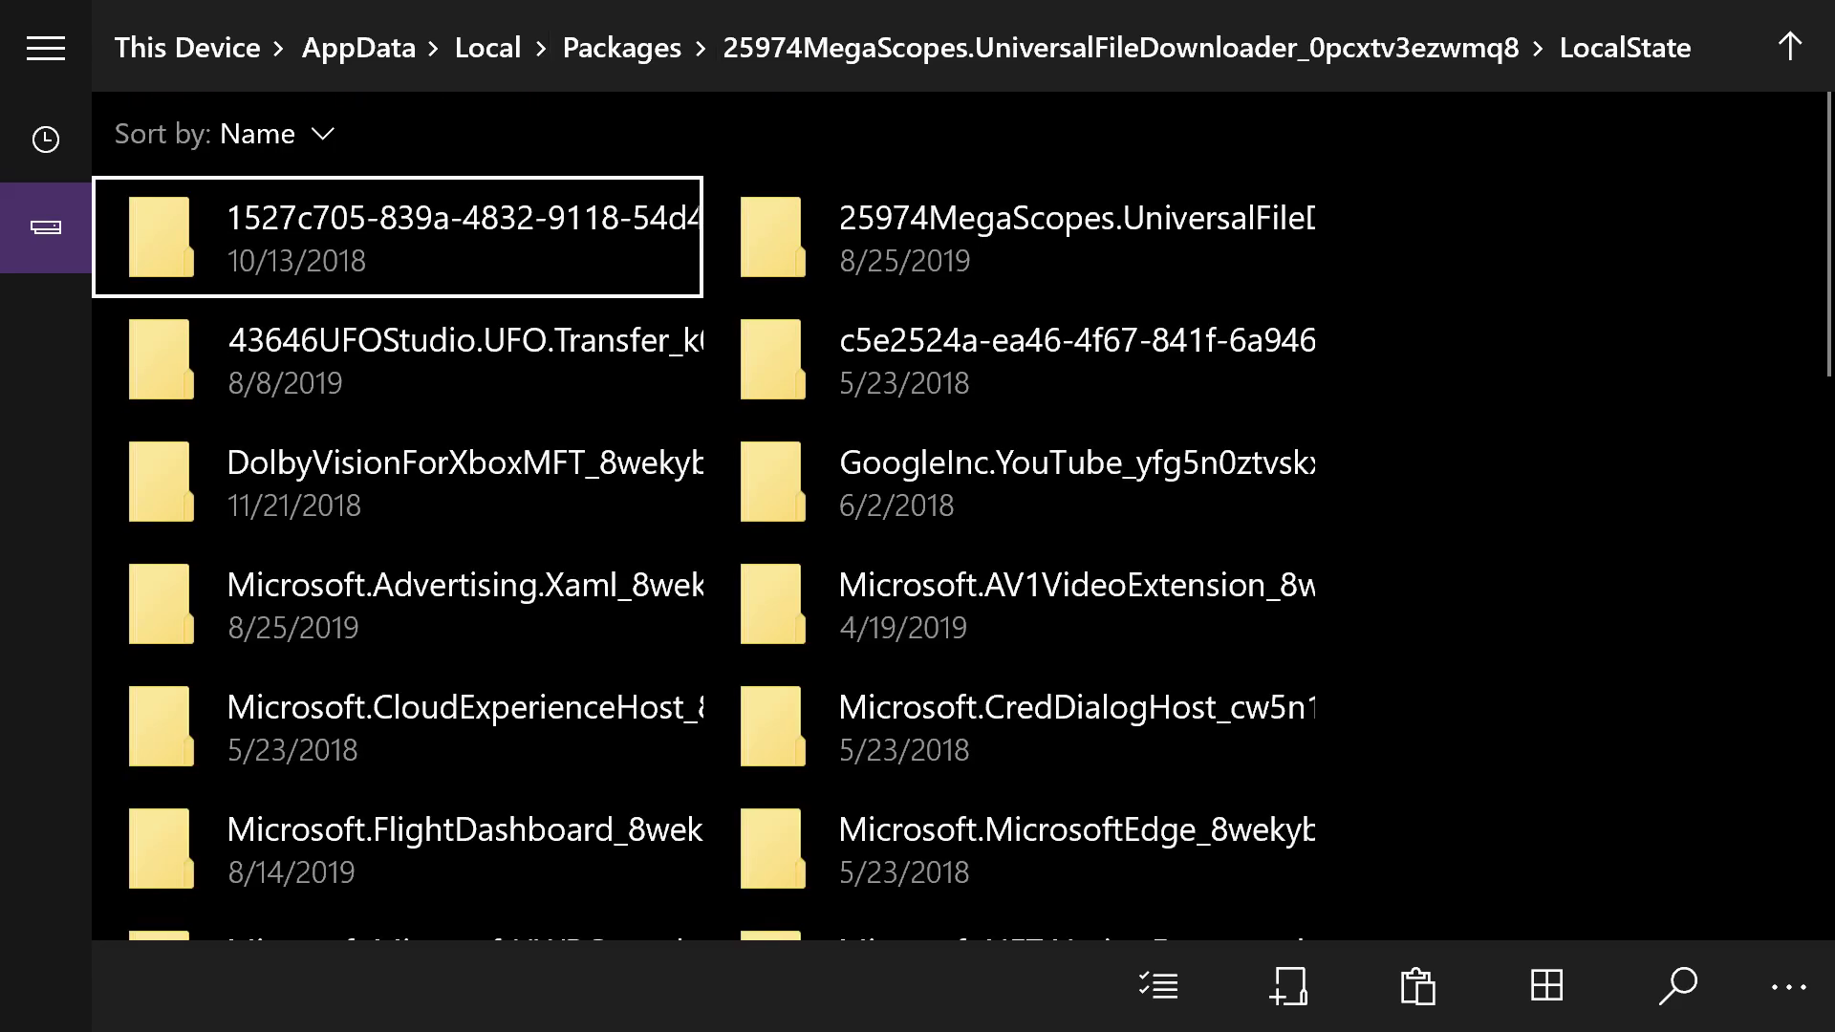
key("Down")
key("Down")
key("Down")
key("Down")
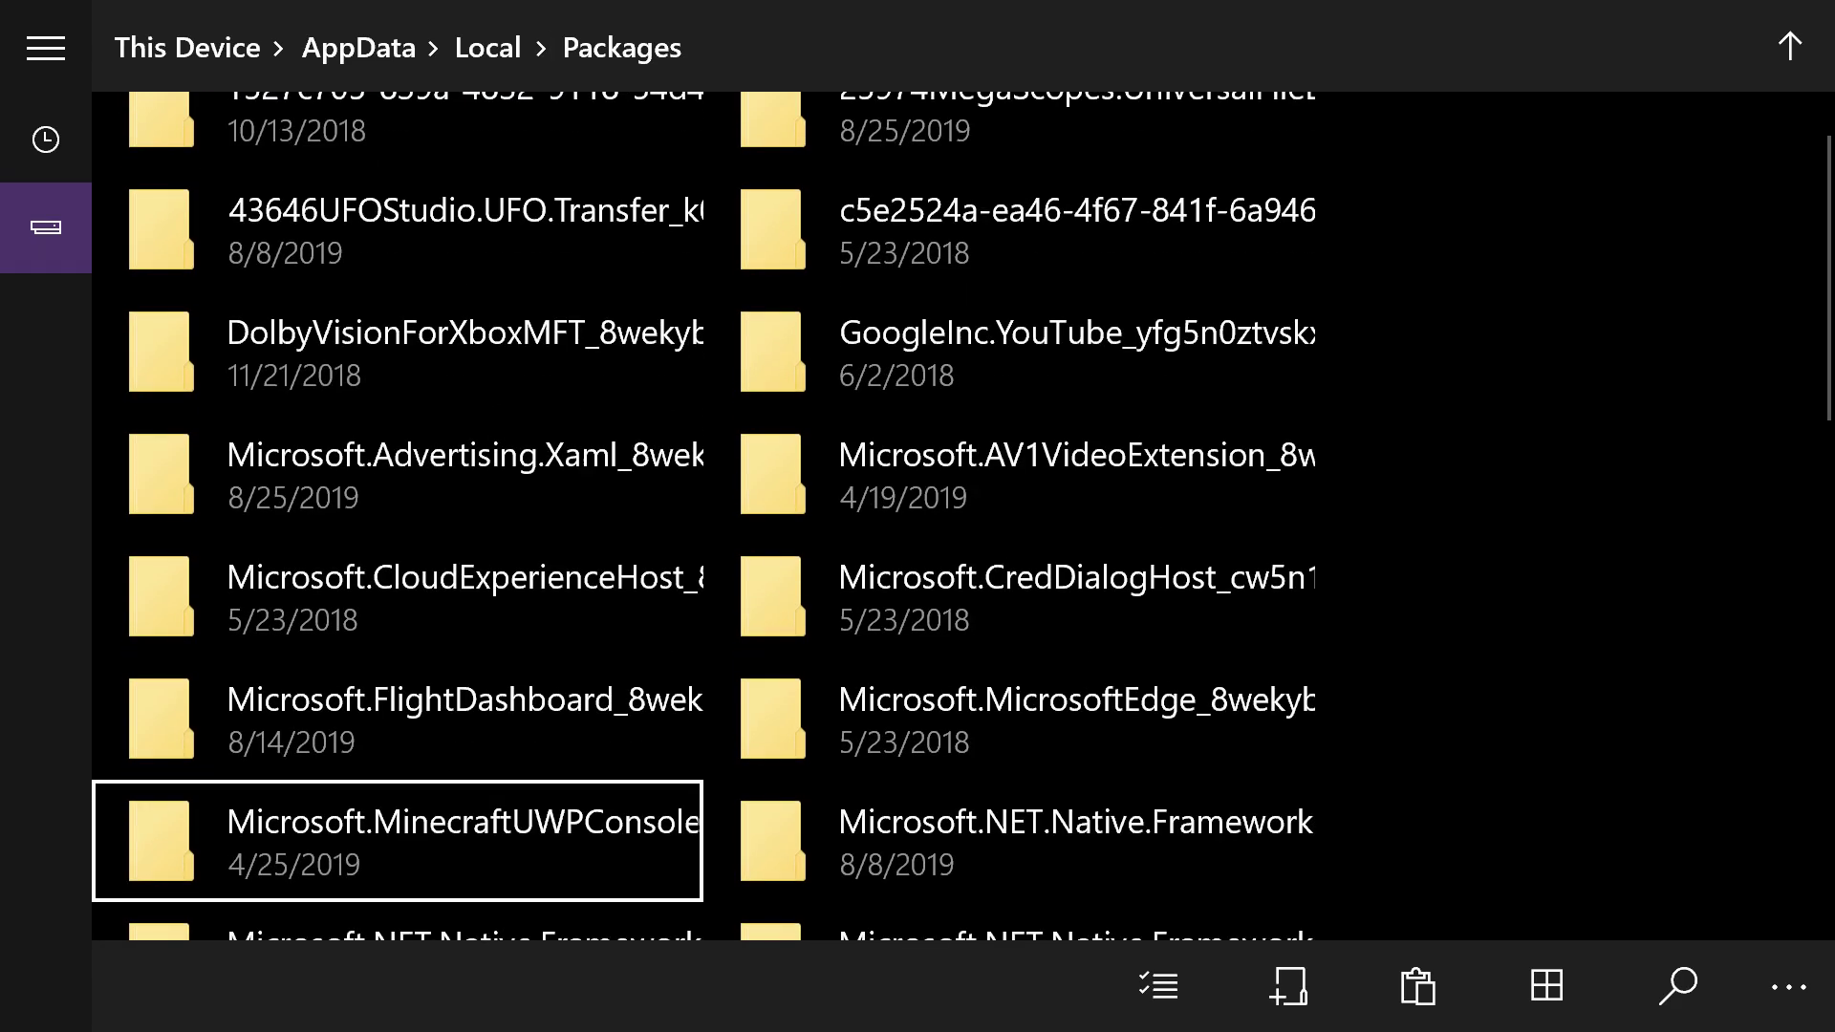
key("Return")
key("Right")
key("Down")
key("Return")
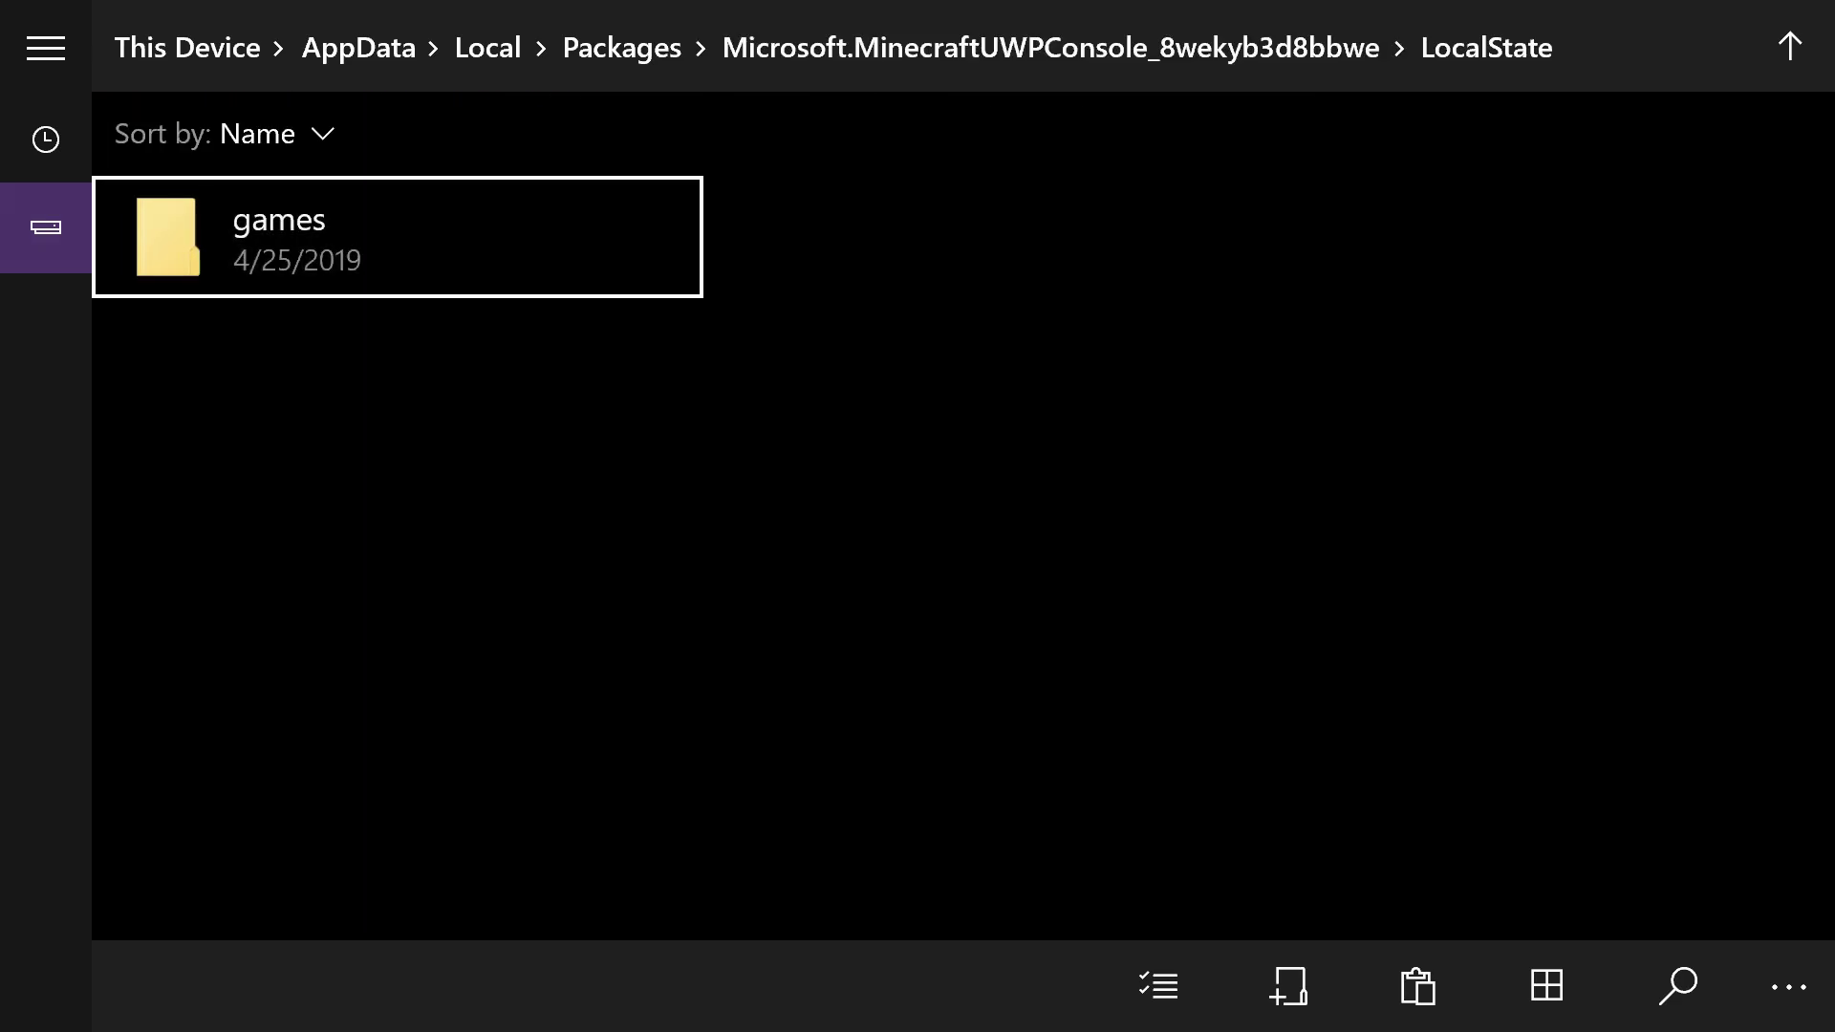
key("Return")
key("Return")
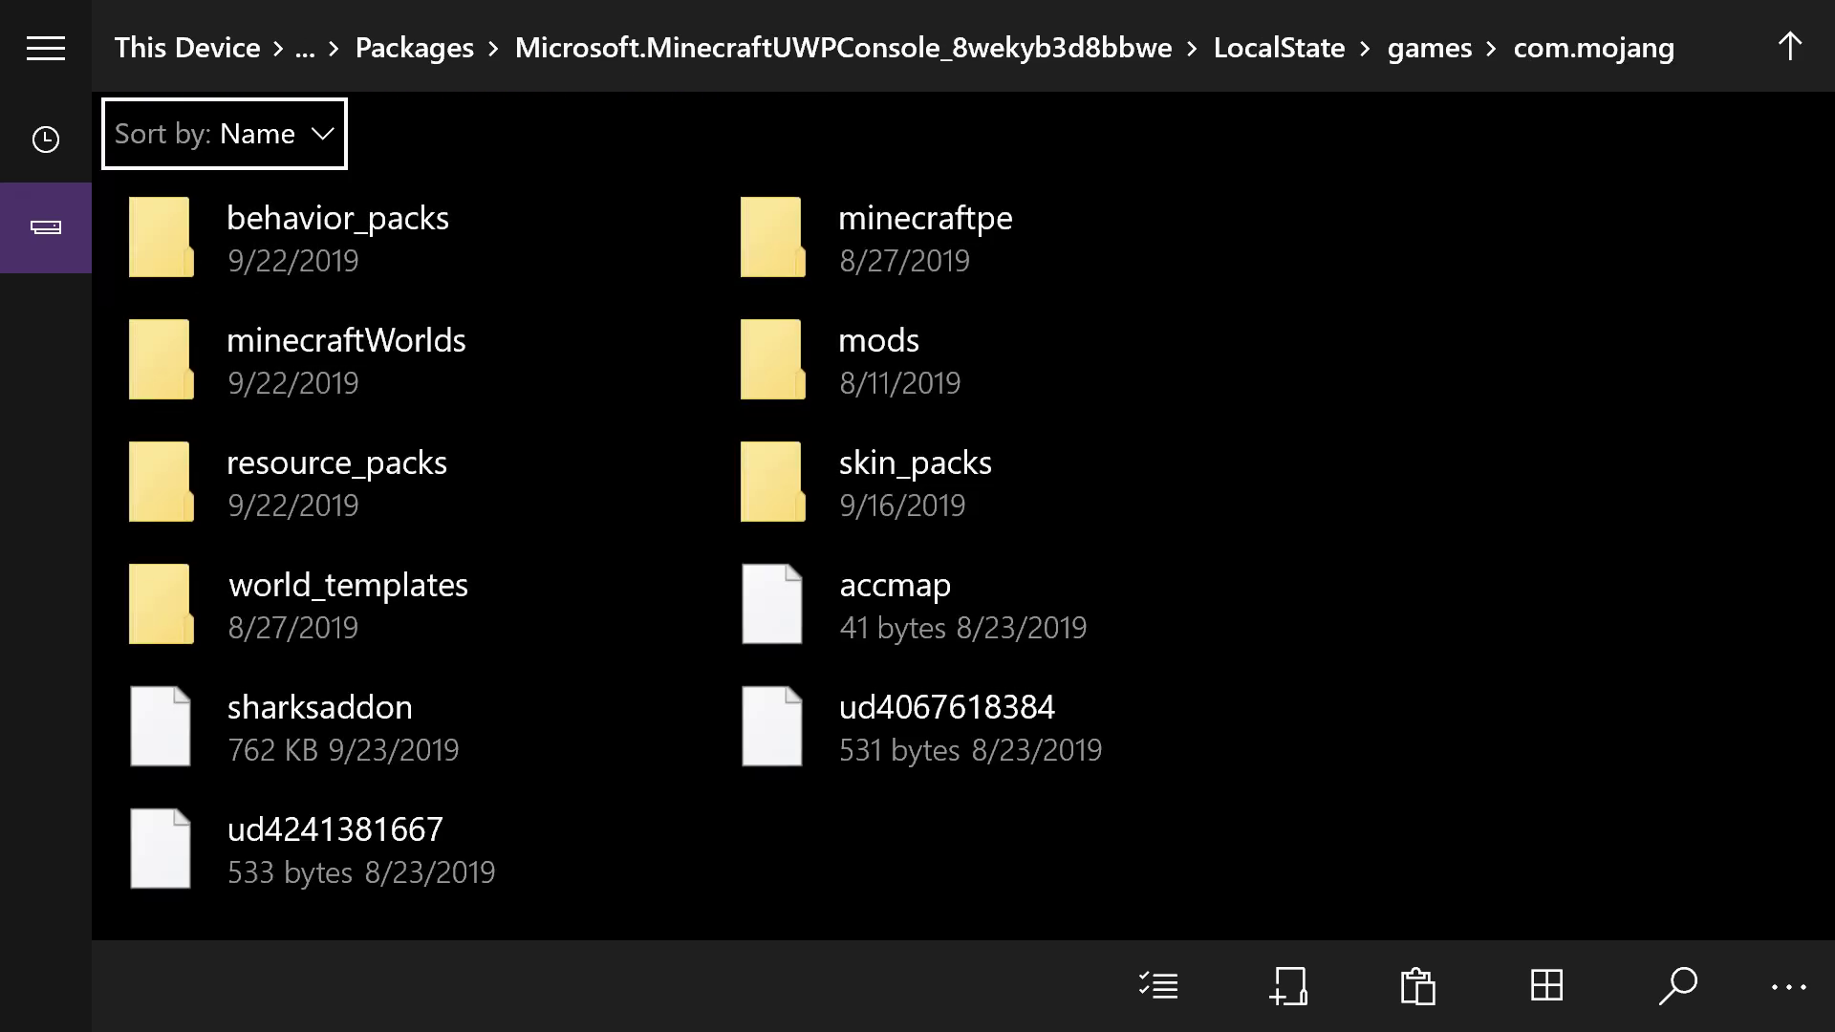
Examine com.mojang for the behavior_packs and resource_packs folders.
key("Down")
key("Down")
key("Down")
key("Up")
key("Up")
key("Down")
key("Down")
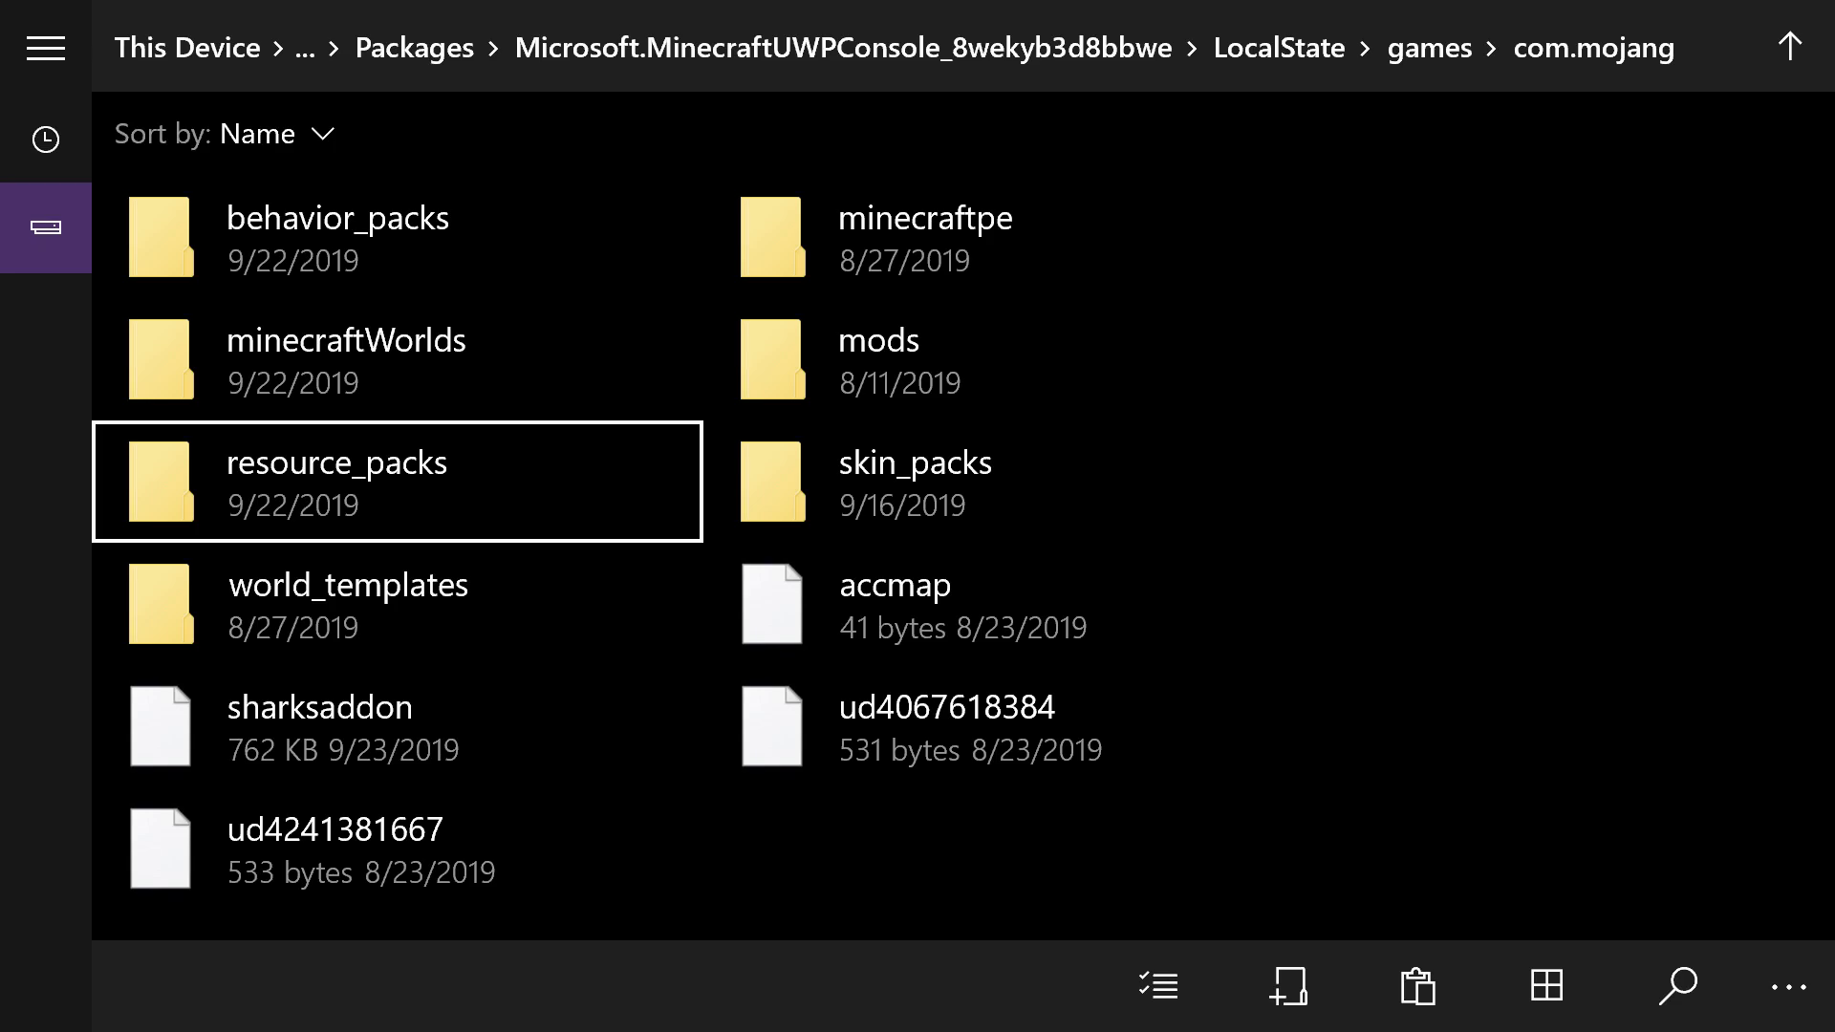
key("Up")
key("Up")
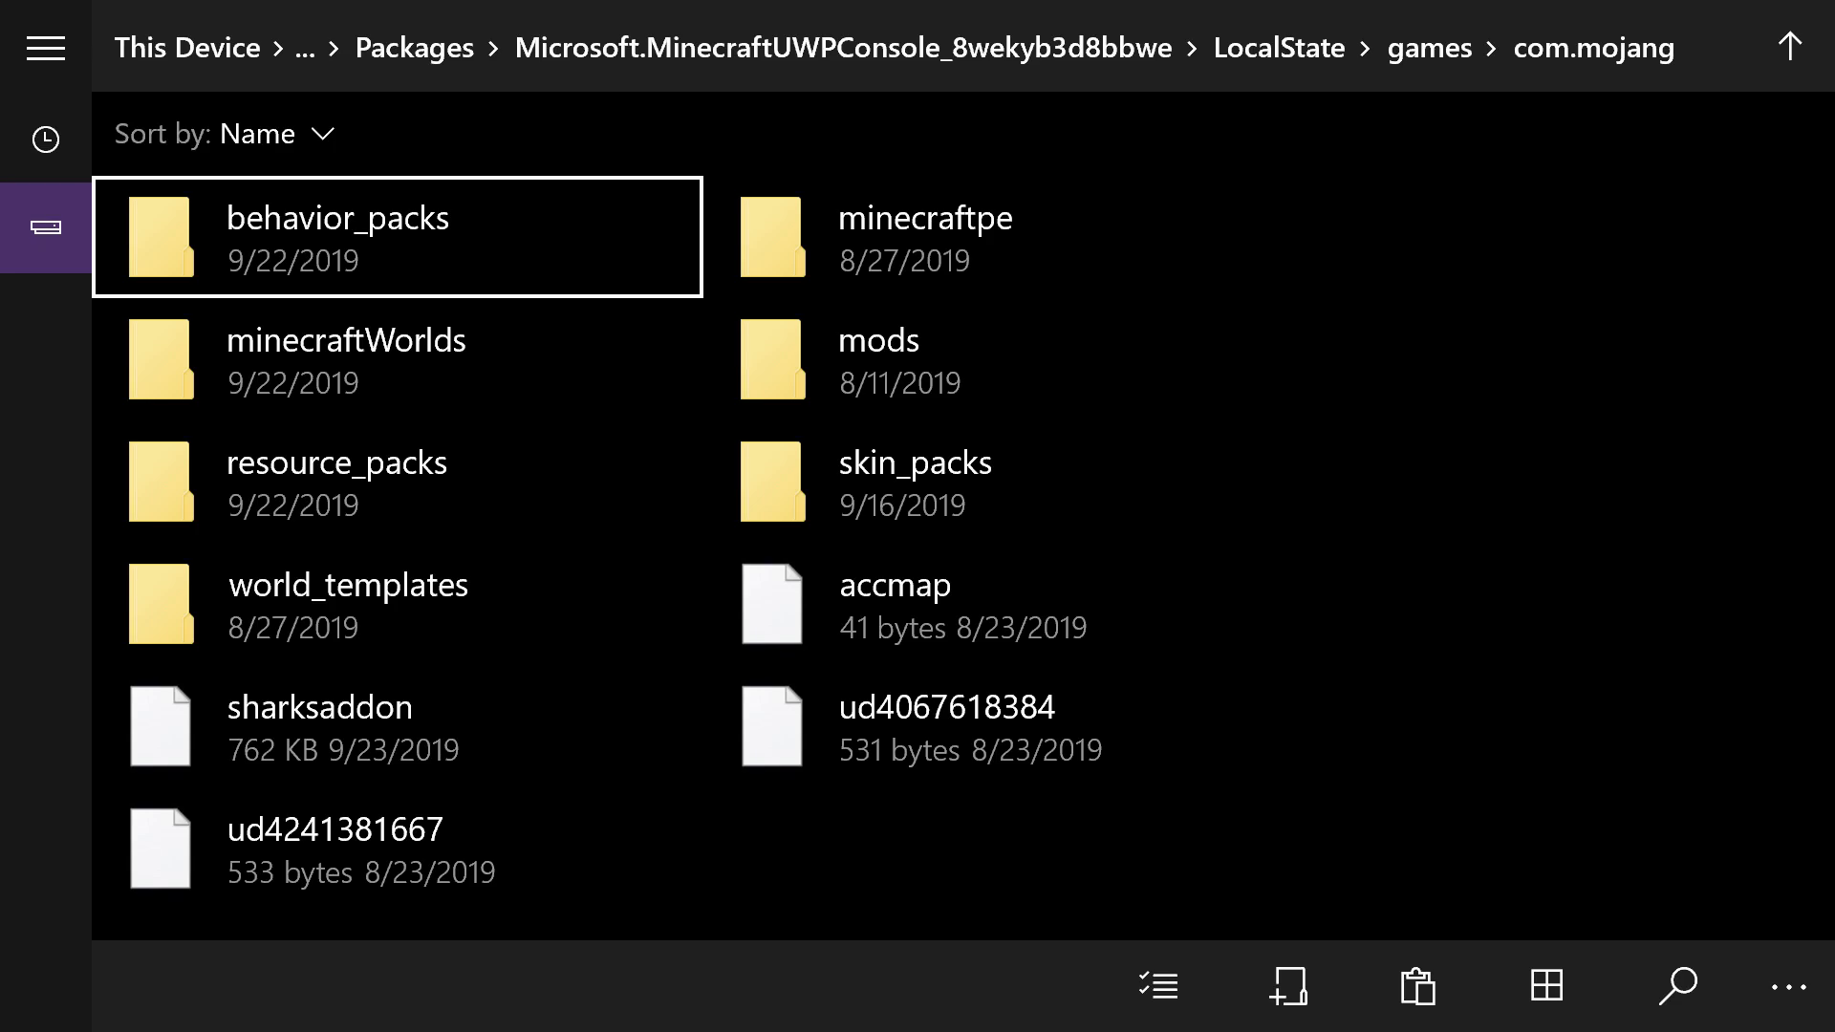
key("Down")
key("Down")
key("Down")
key("Down")
key("Down")
key("Down")
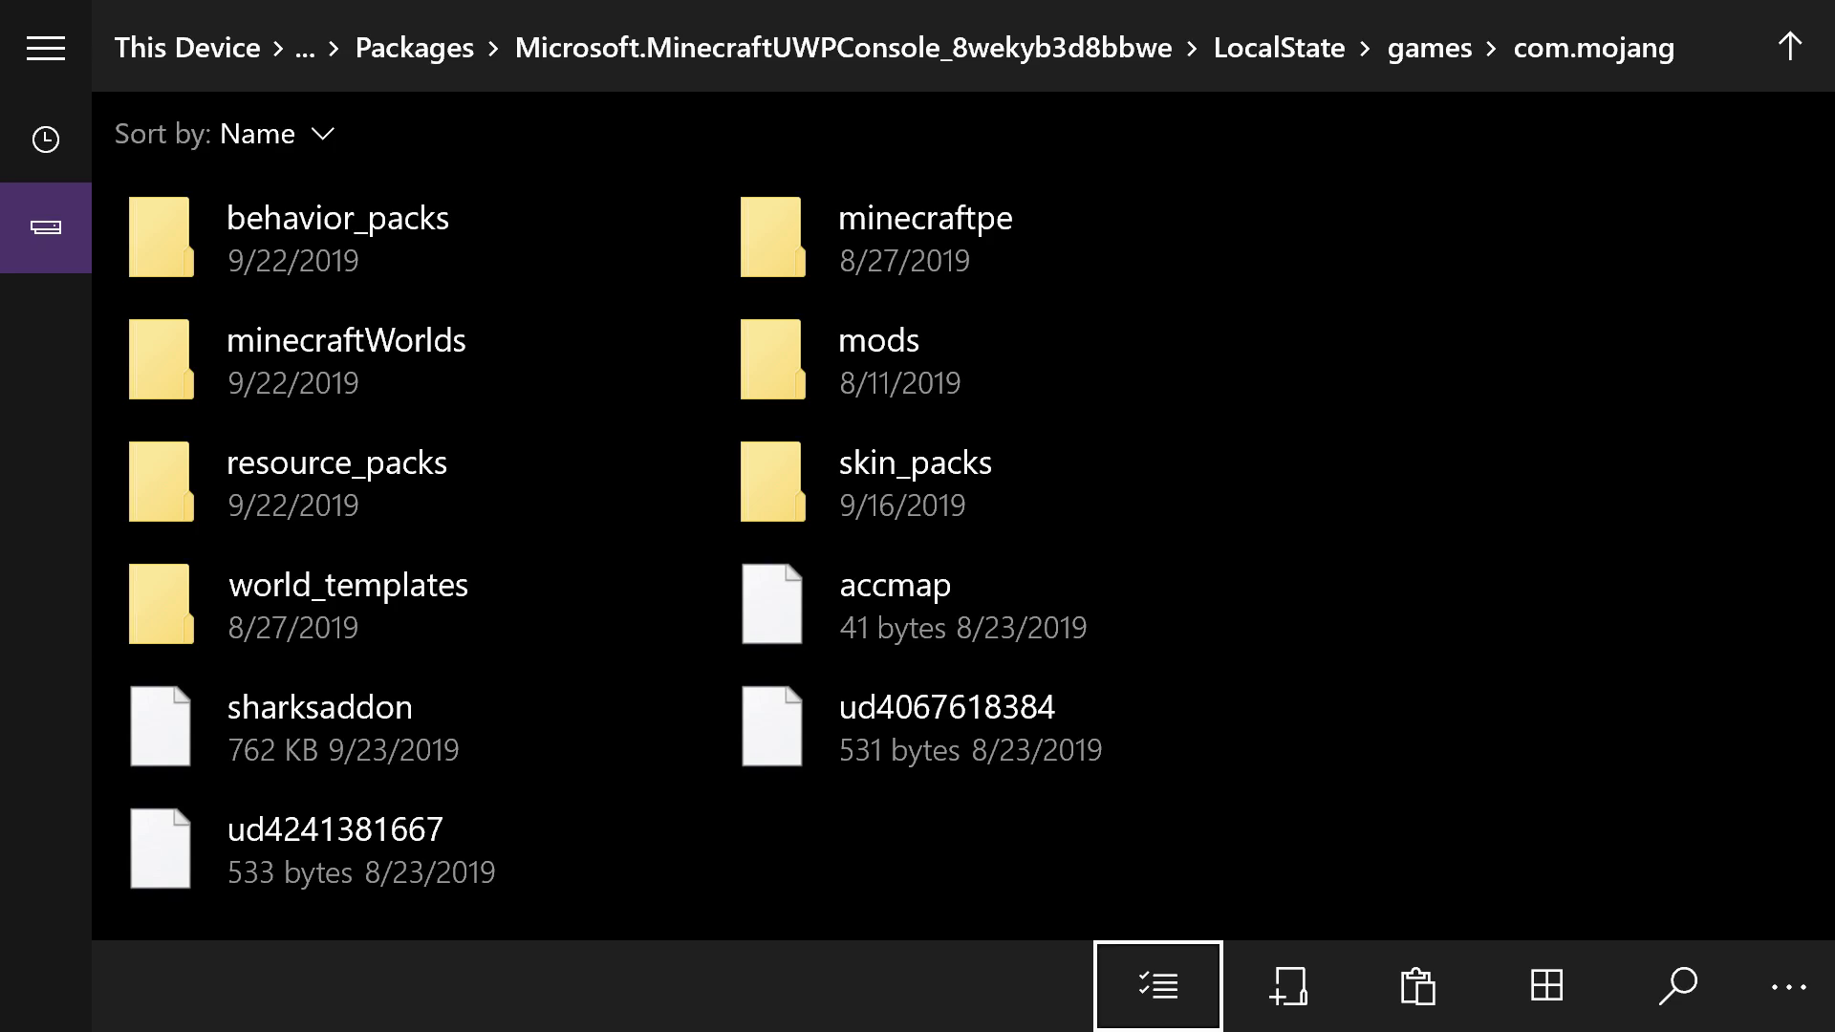
key("Right")
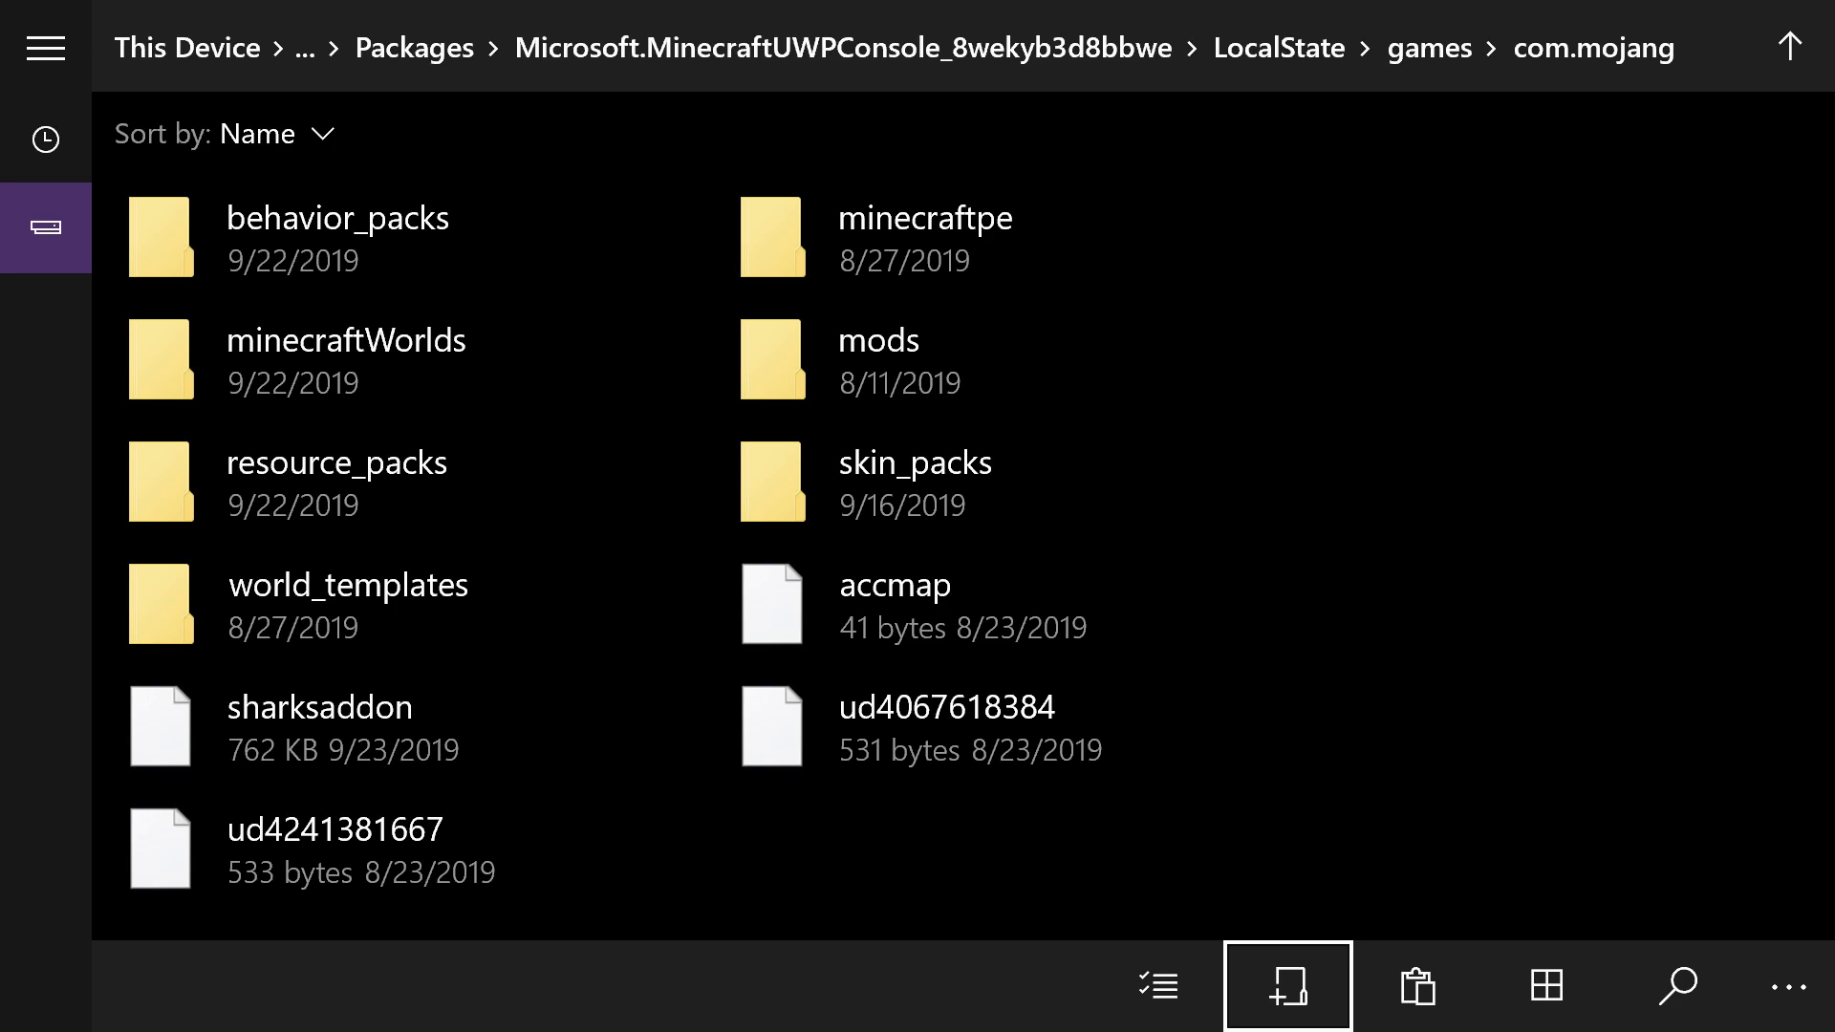
key("Return")
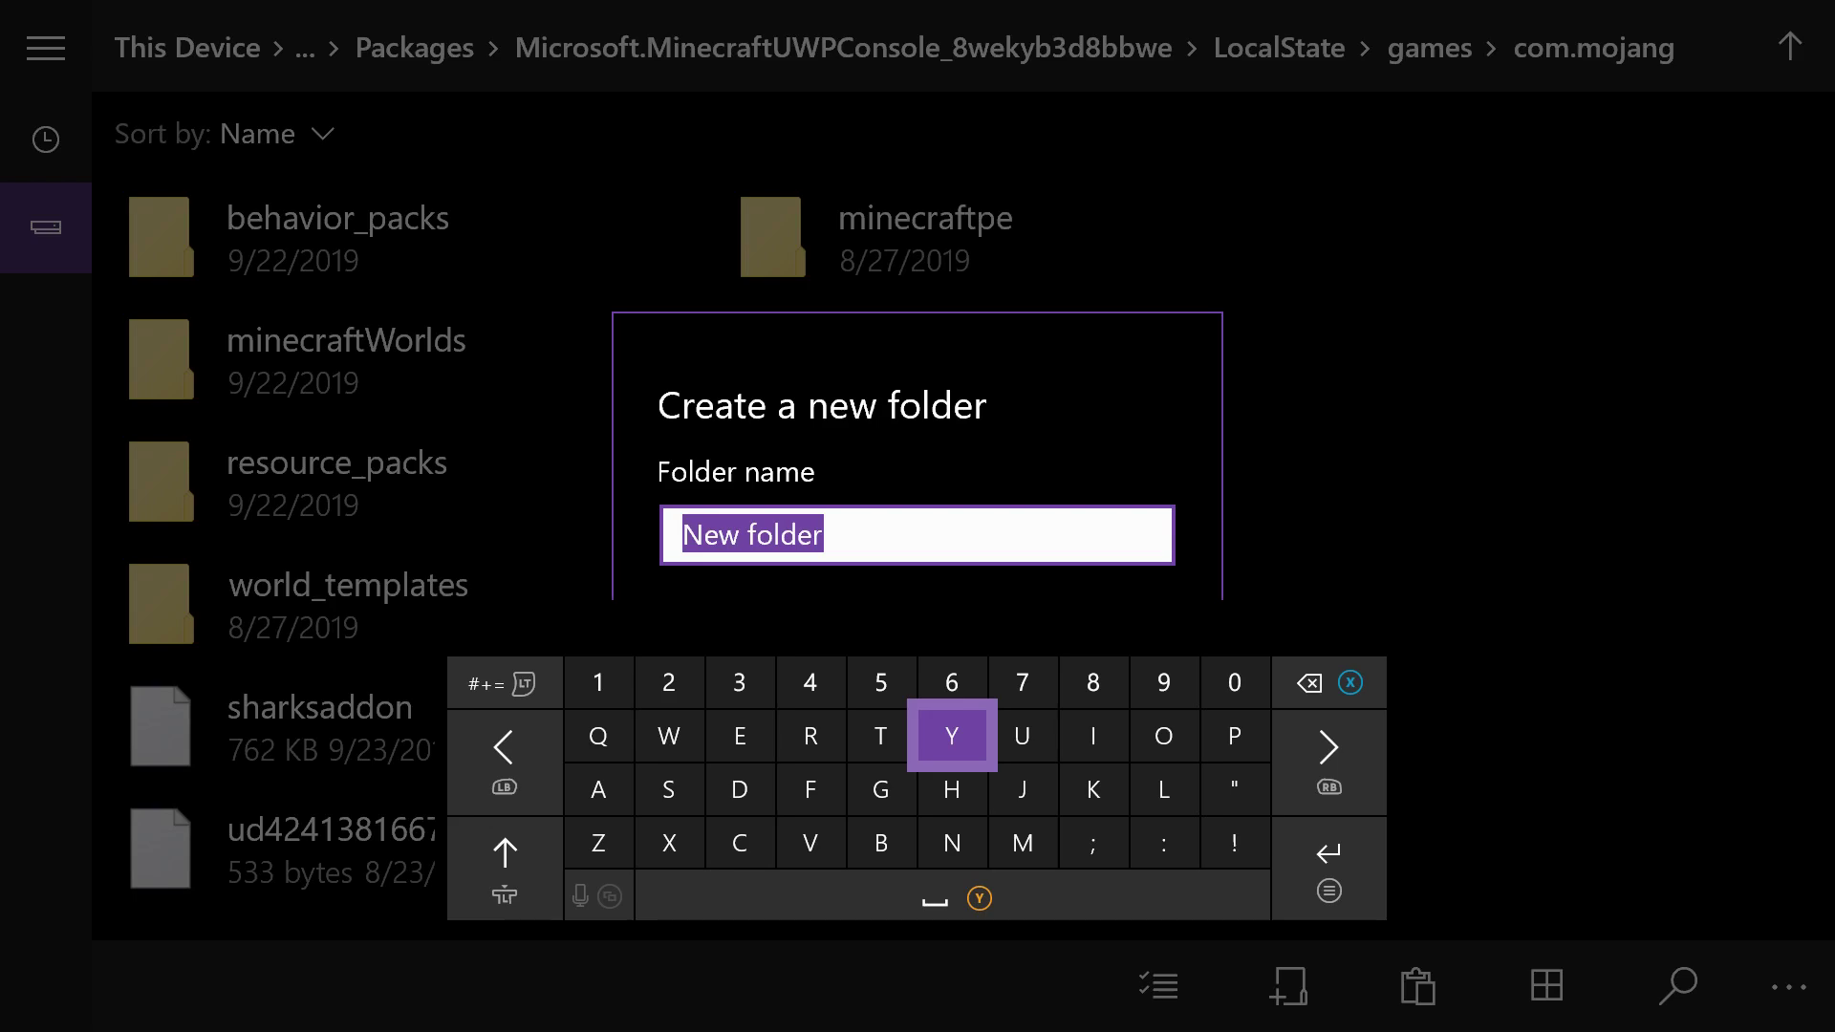
key("BackSpace")
key("Left")
key("shift")
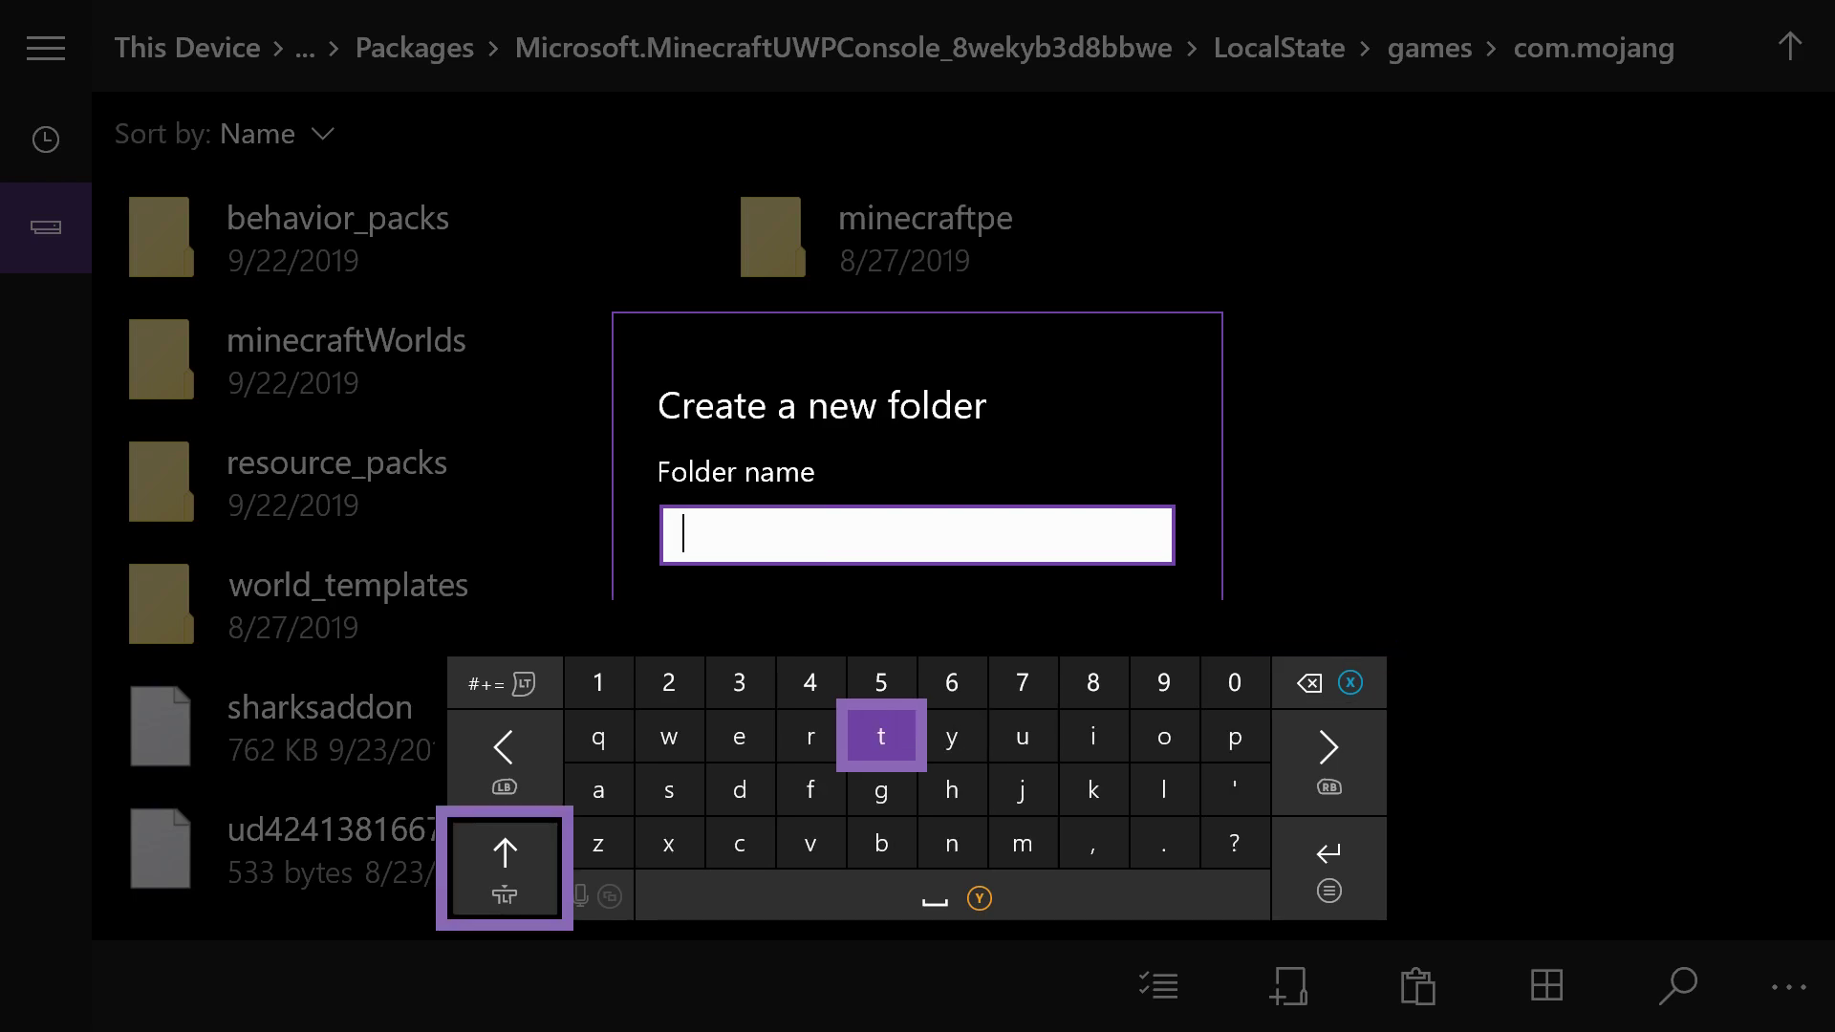
key("Left")
type("res")
key("Right")
key("Right")
key("Right")
key("Right")
key("Right")
key("Up")
key("Right")
type("ourc")
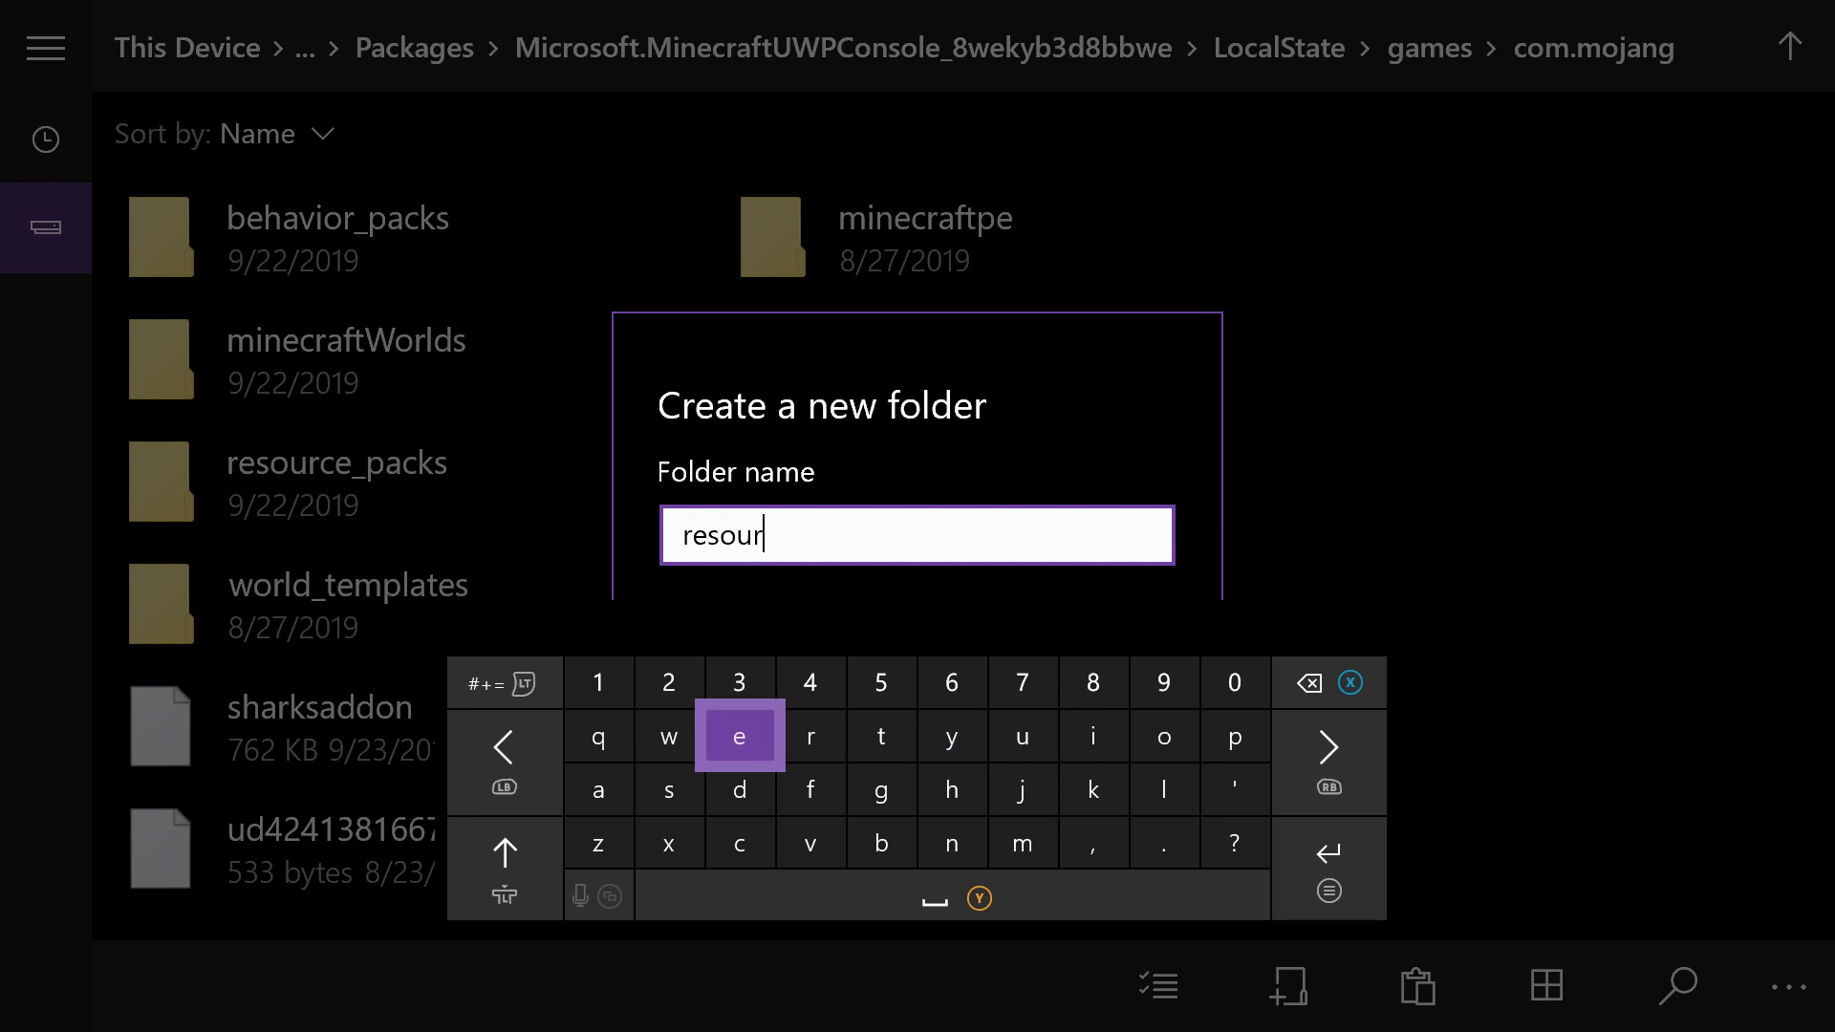
key("Up")
key("Right")
key("Page_Up")
key("Right")
key("Left")
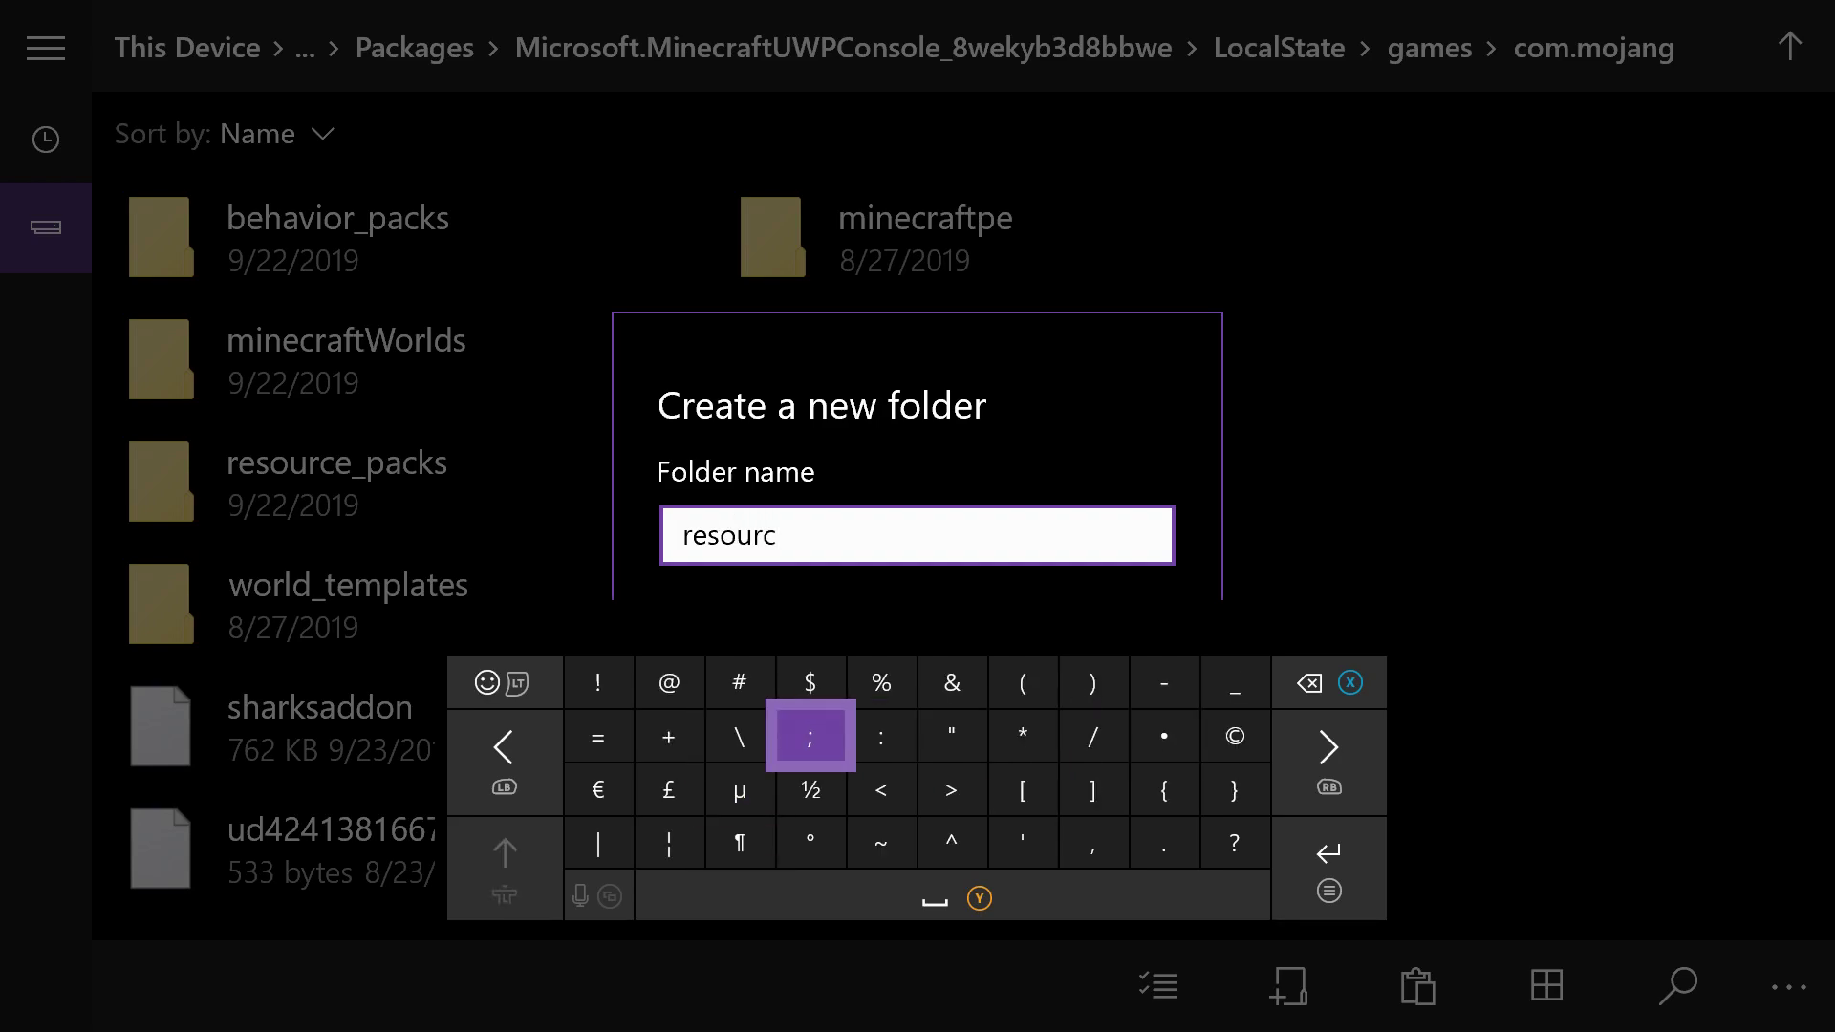
key("Page_Up")
key("Left")
key("Page_Up")
type("e")
key("Right")
key("Page_Up")
key("Right")
key("Right")
key("Right")
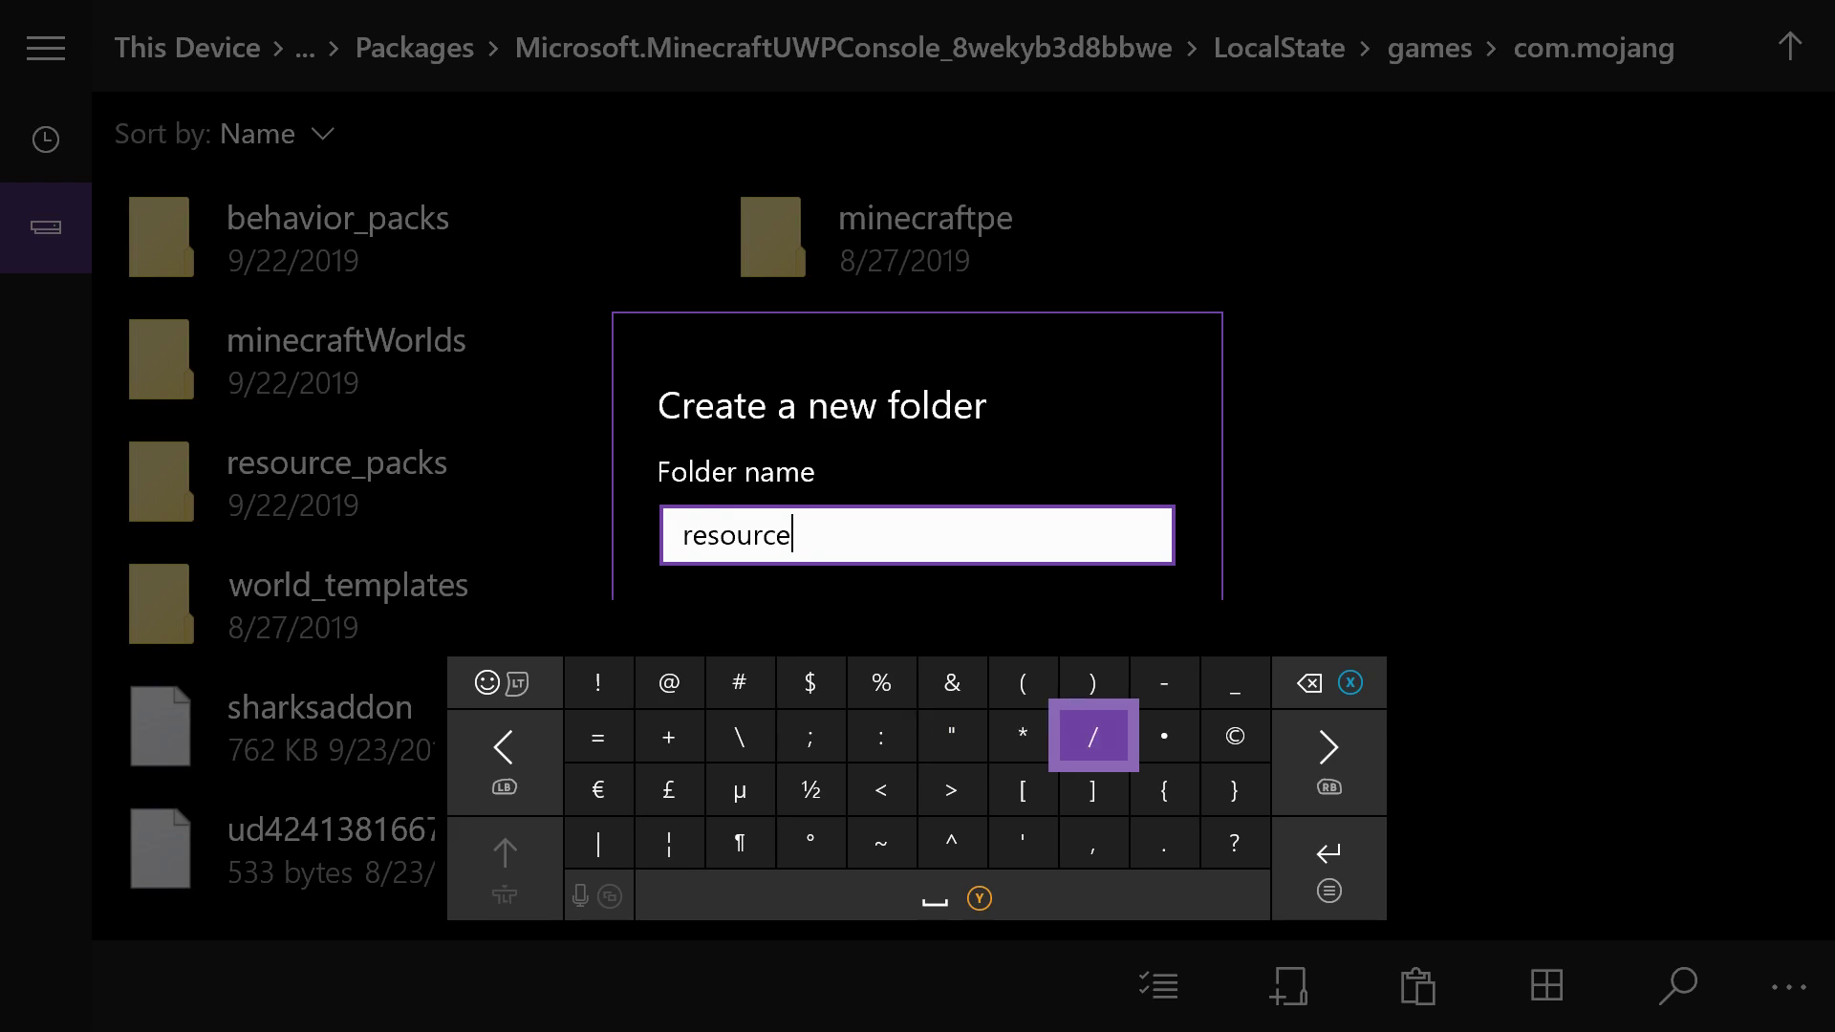
key("Right")
key("Right")
key("Up")
type("_")
key("Page_Up")
key("Page_Up")
type("p")
key("Right")
key("Right")
type("a")
key("Right")
key("Right")
key("Down")
type("c")
key("Right")
key("Right")
key("Right")
key("Right")
key("Right")
key("Up")
type("k")
key("Left")
key("Left")
key("Left")
key("Left")
key("Left")
key("Left")
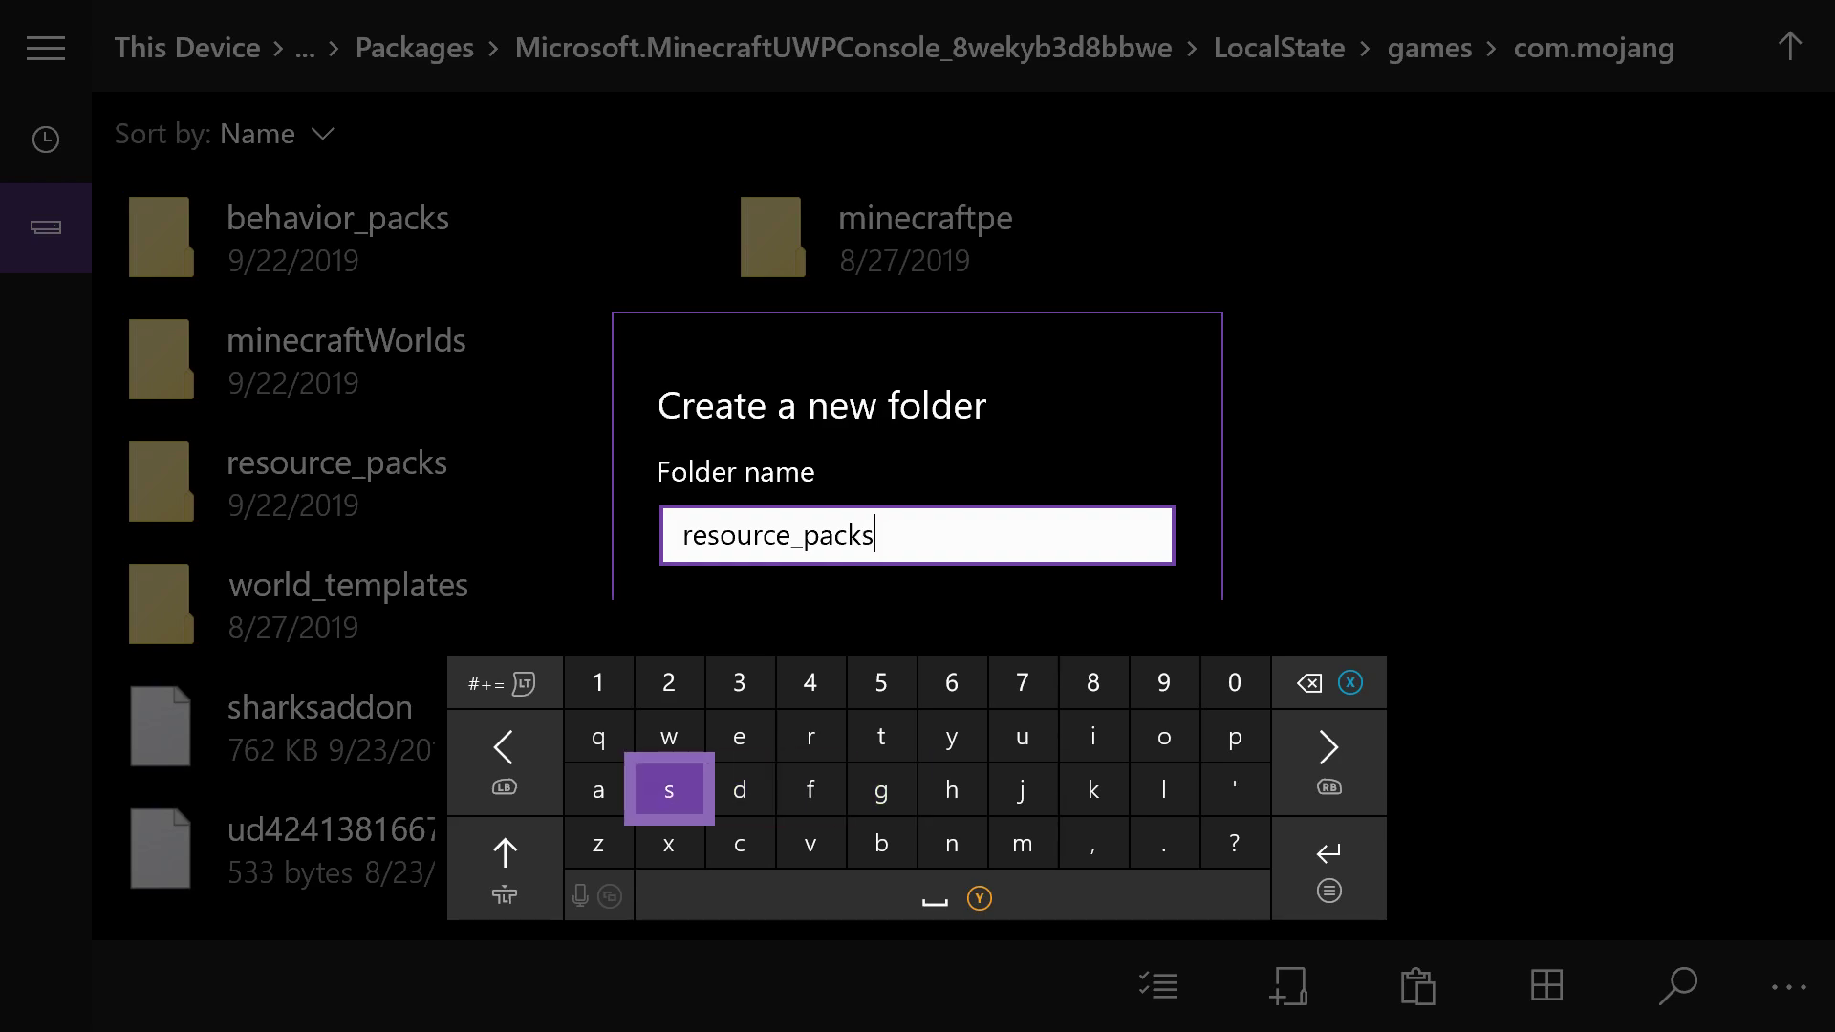
key("Return")
key("Down")
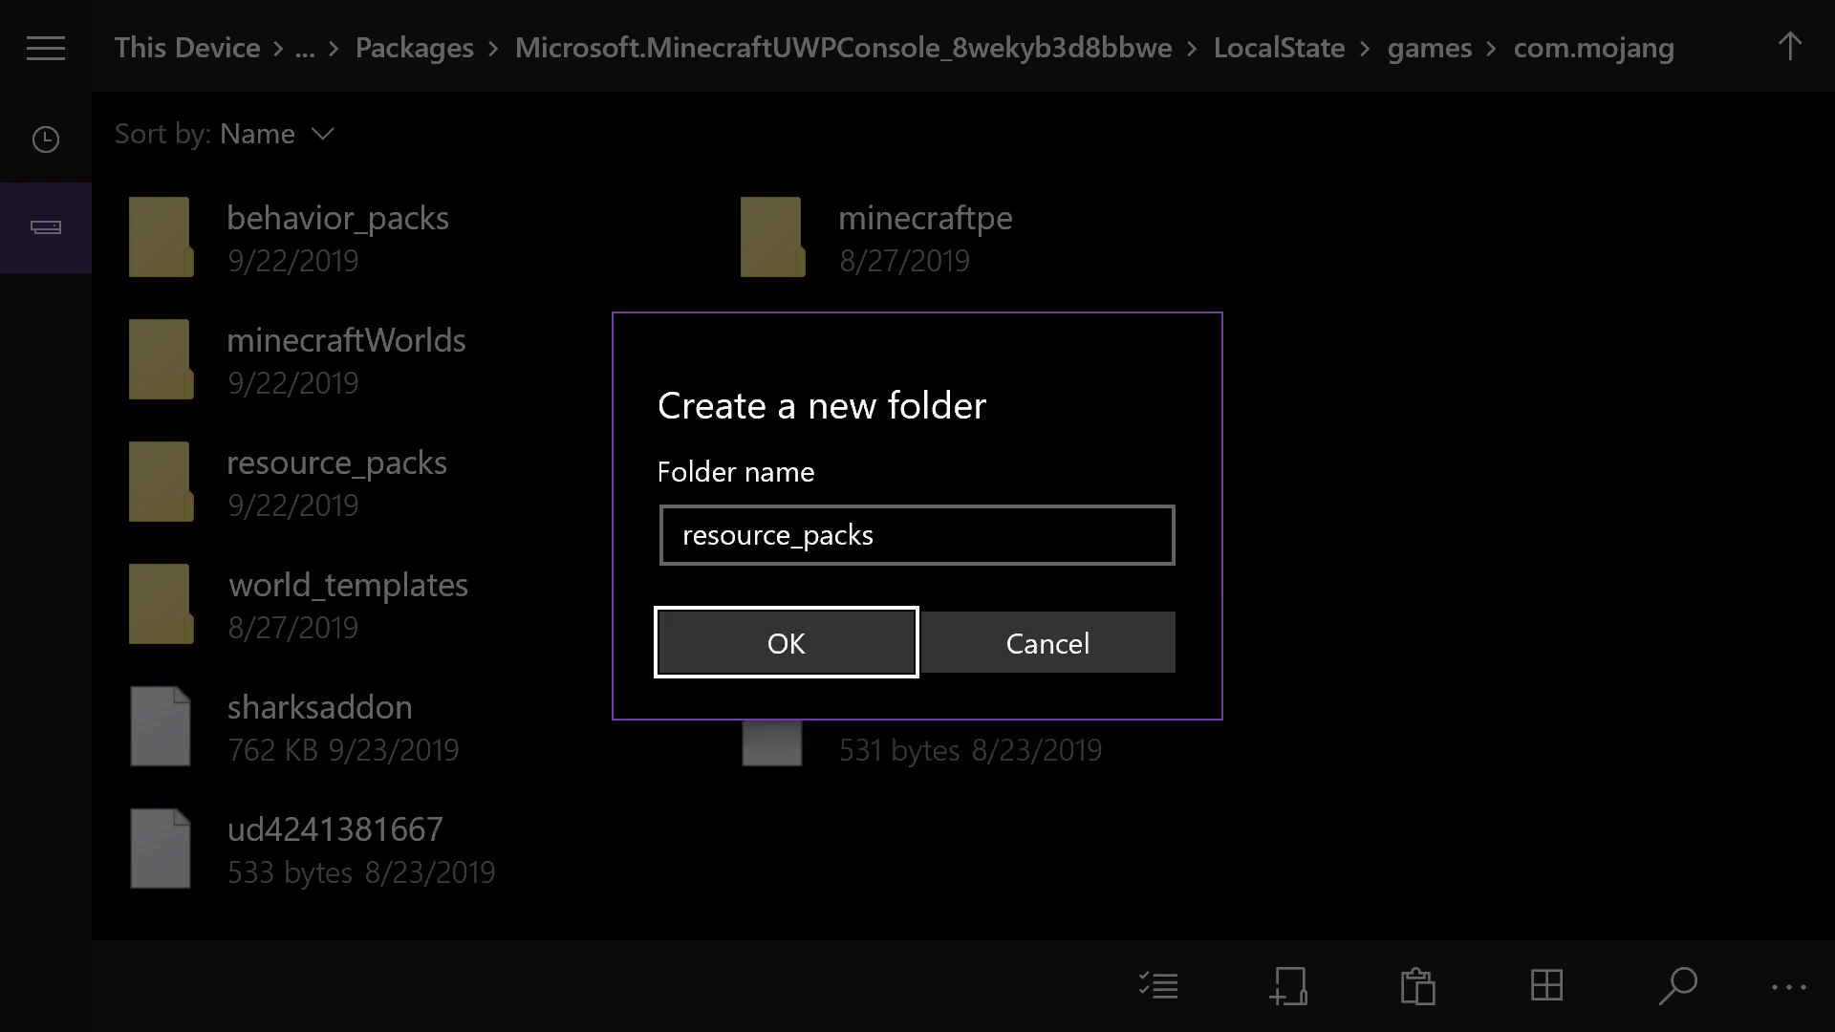
key("Right")
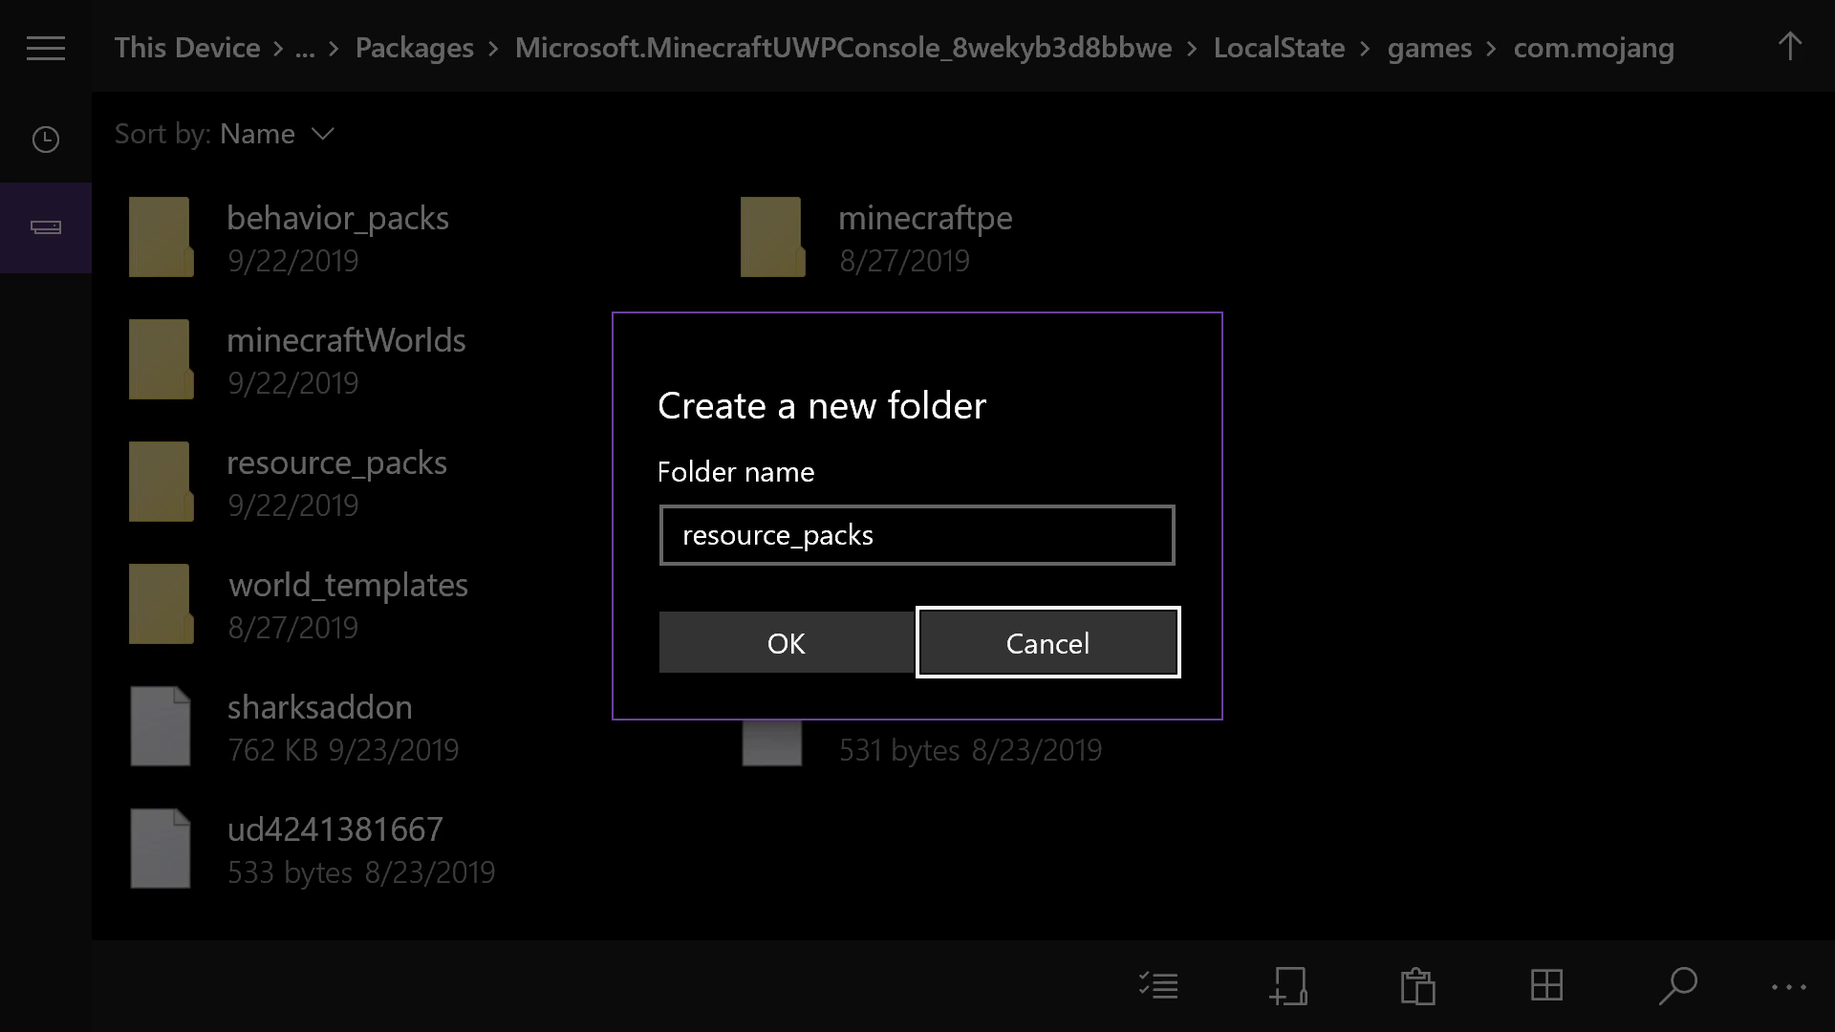
key("Return")
Open the behavior_packs folder in com.mojang.
key("Left")
key("Up")
key("Up")
key("Up")
key("Up")
key("Down")
key("Down")
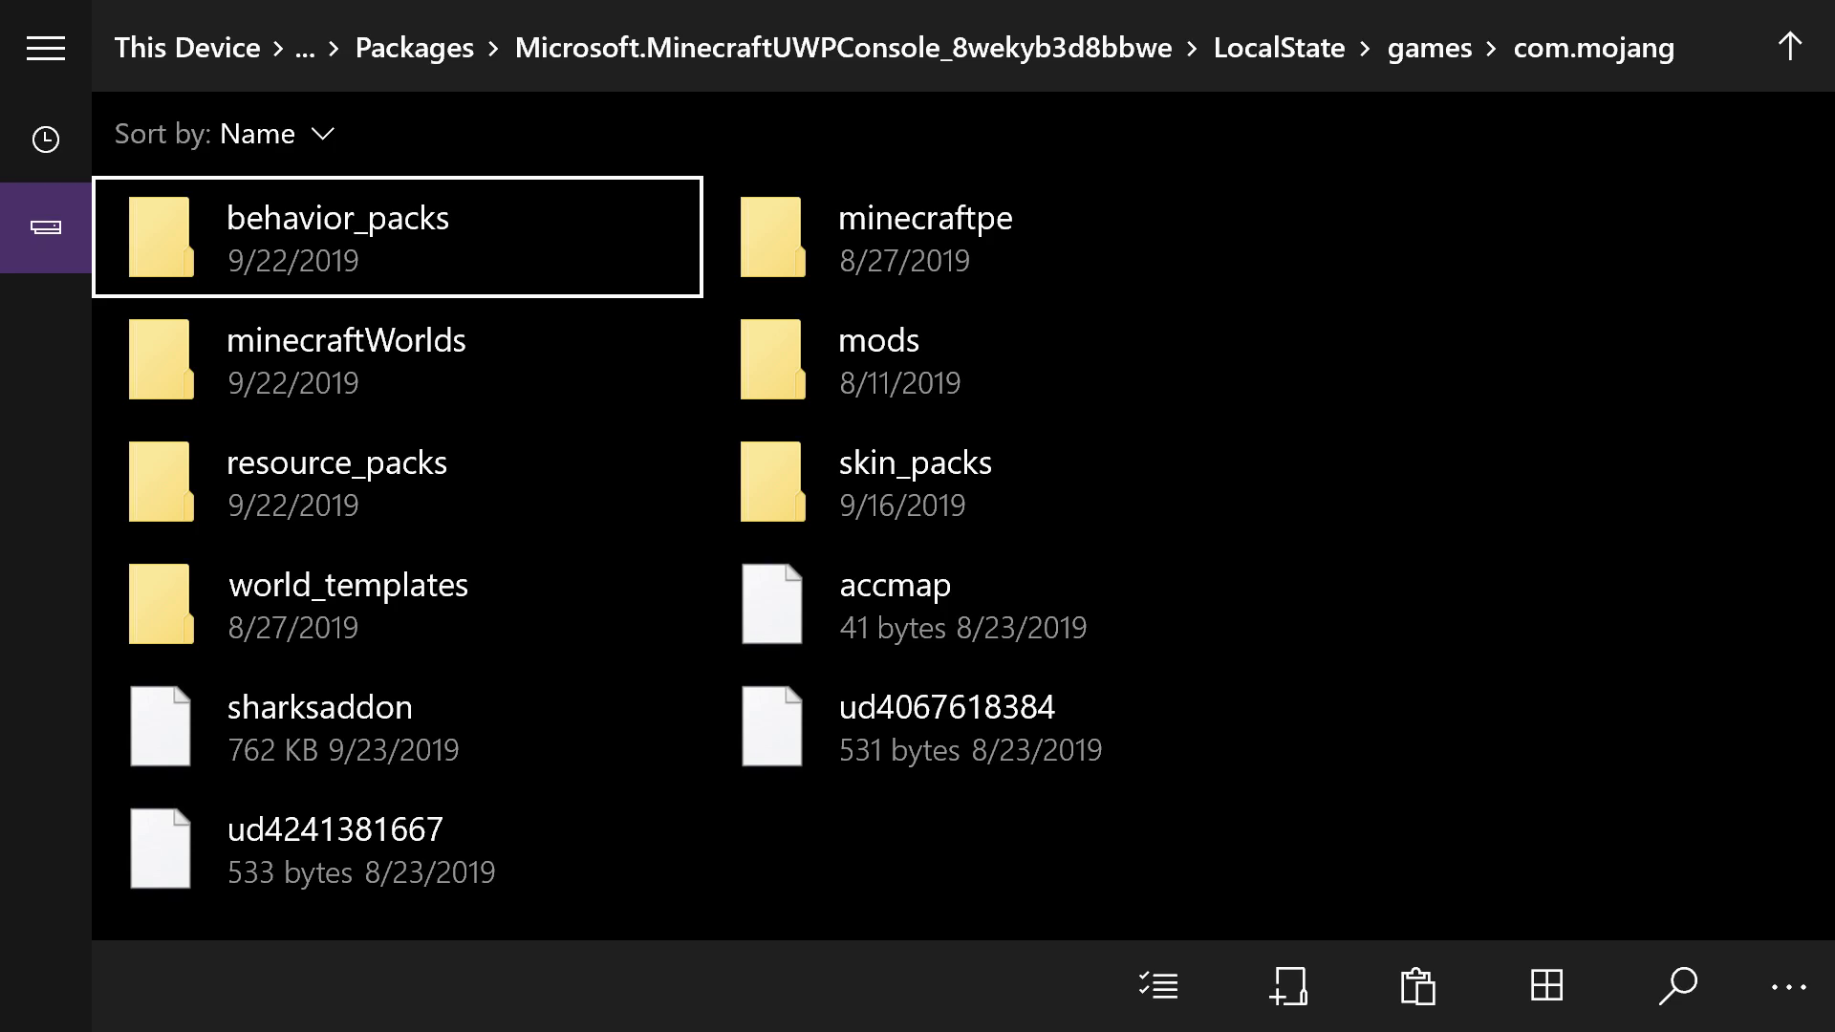
key("Return")
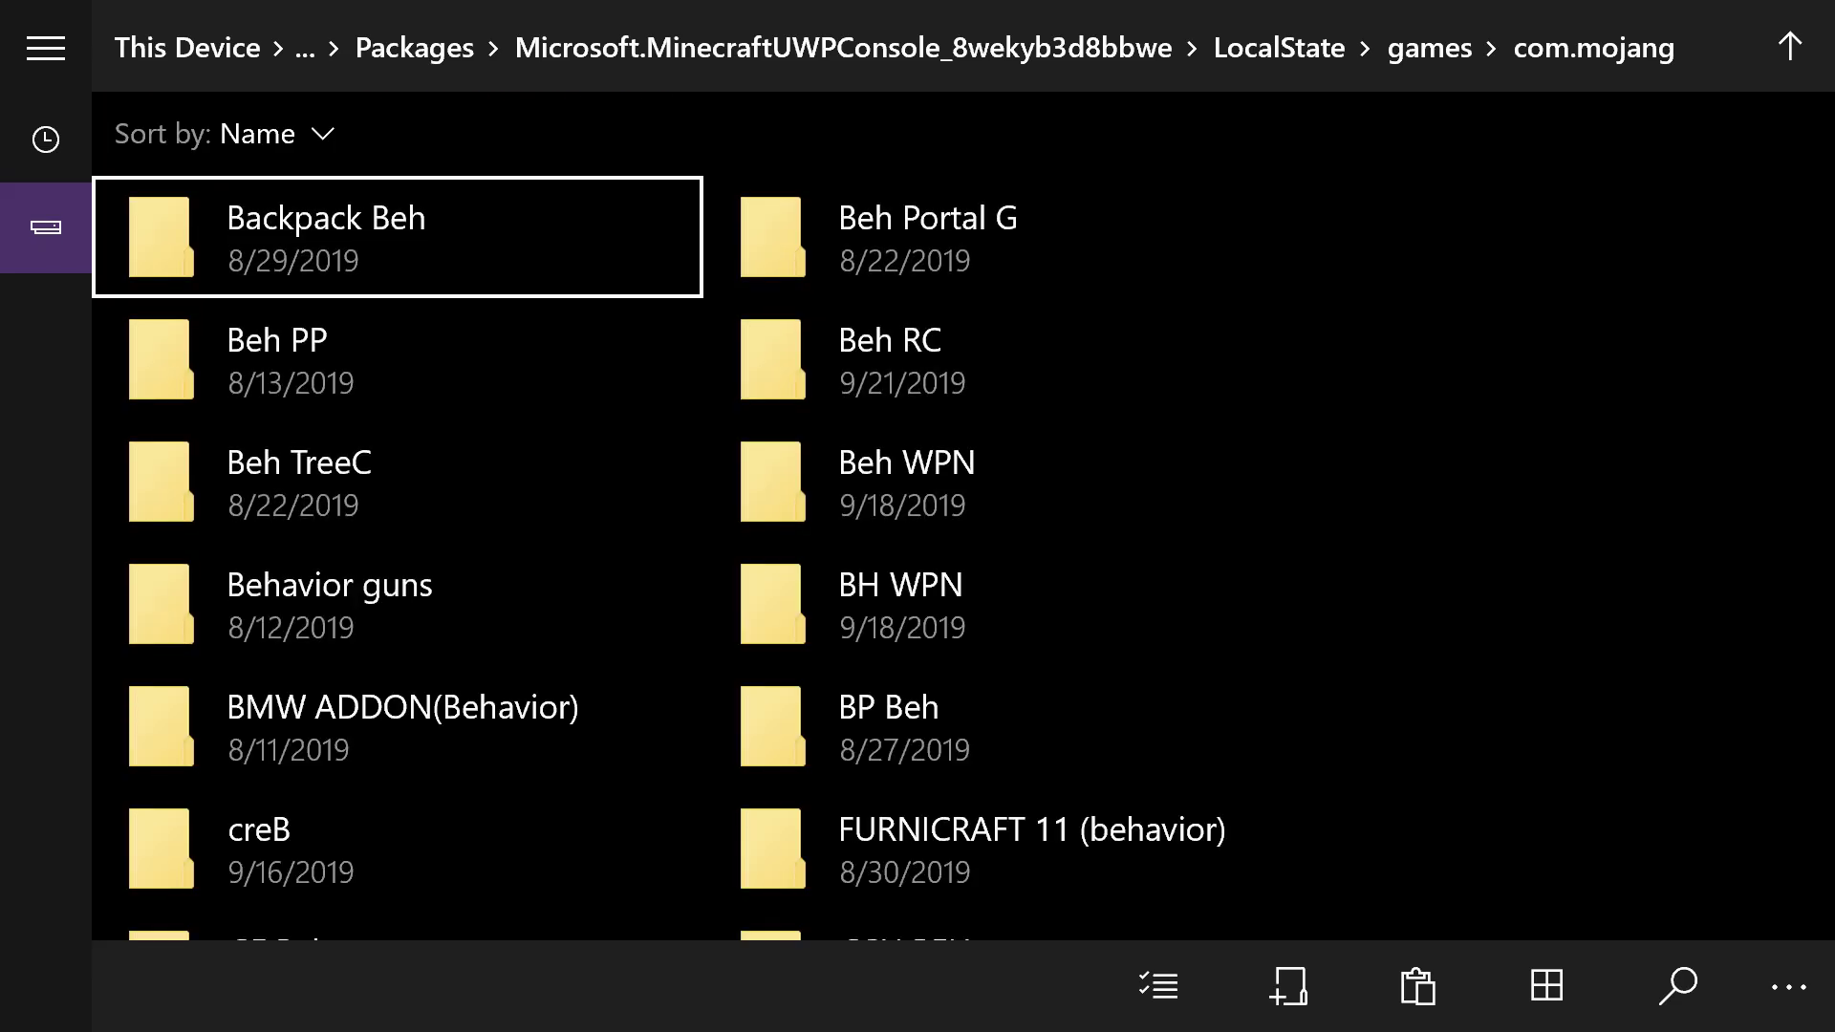
Look through the installed add-on folders in behavior_packs down to the end of the list.
key("Down")
key("Down")
key("Down")
key("Down")
key("Down")
key("Down")
key("Down")
key("Down")
key("Down")
key("Down")
key("Down")
key("Down")
key("Down")
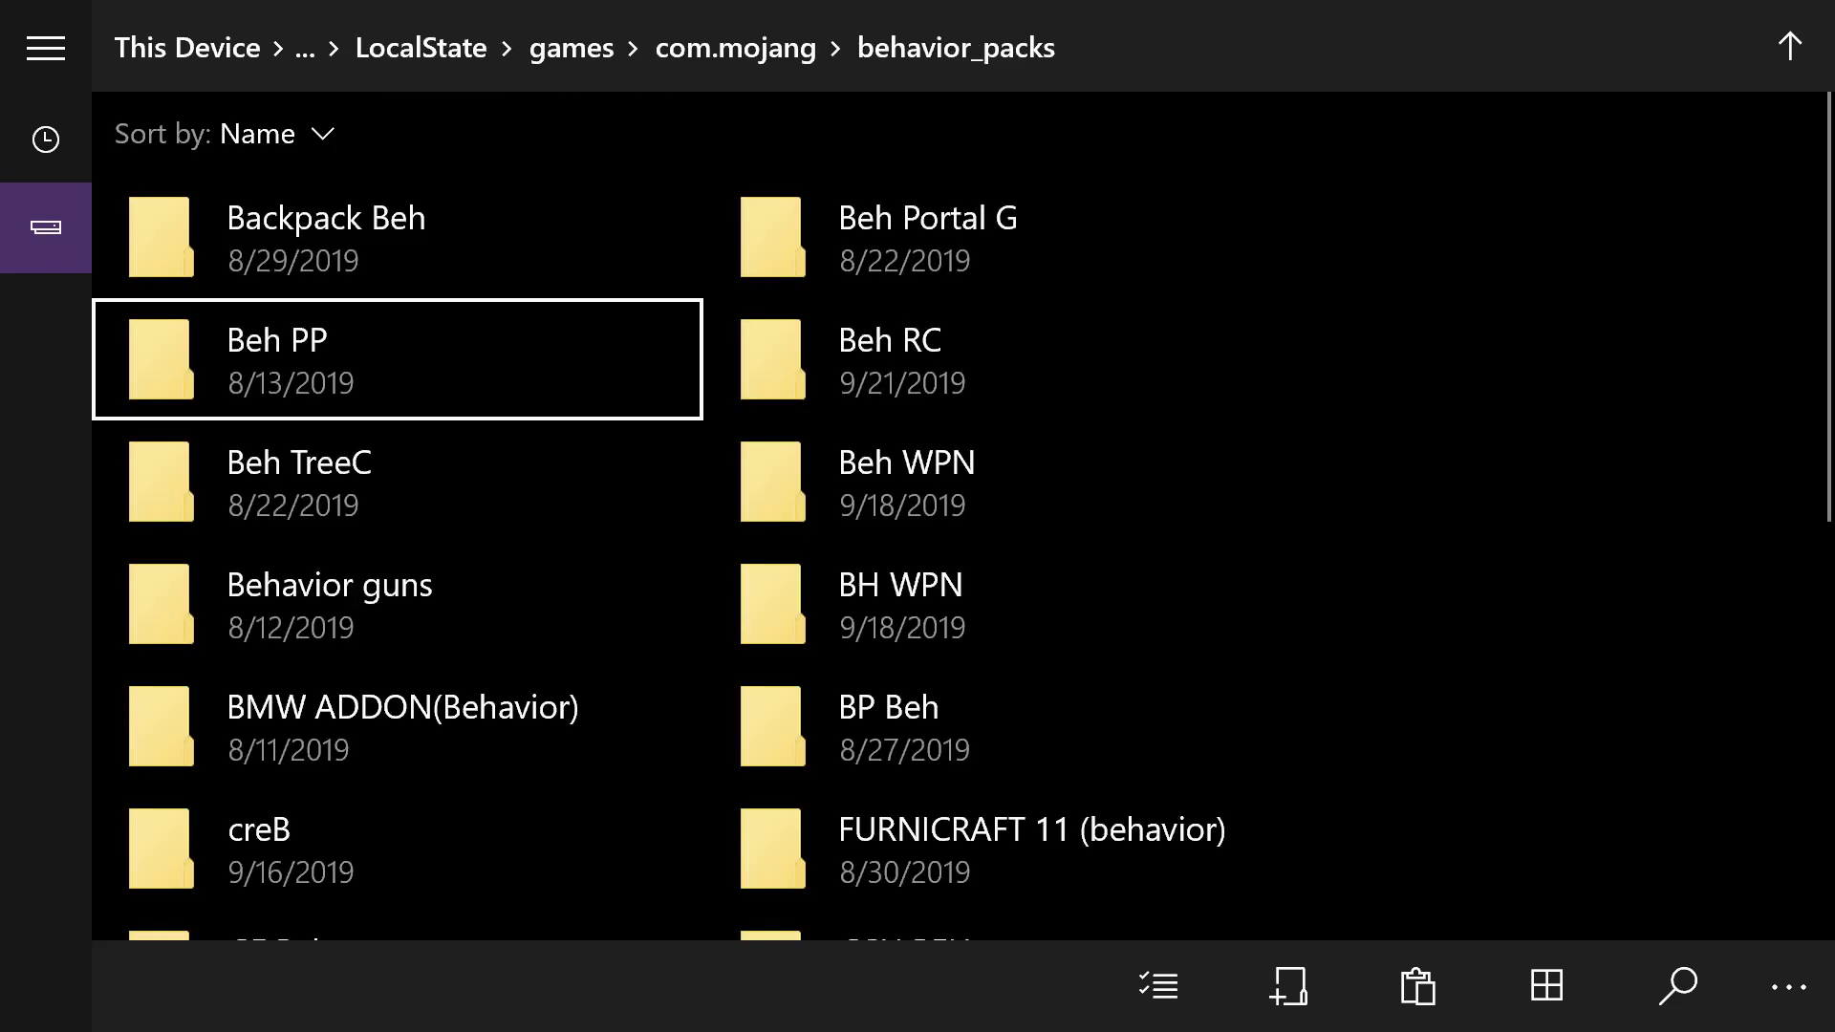
key("Up")
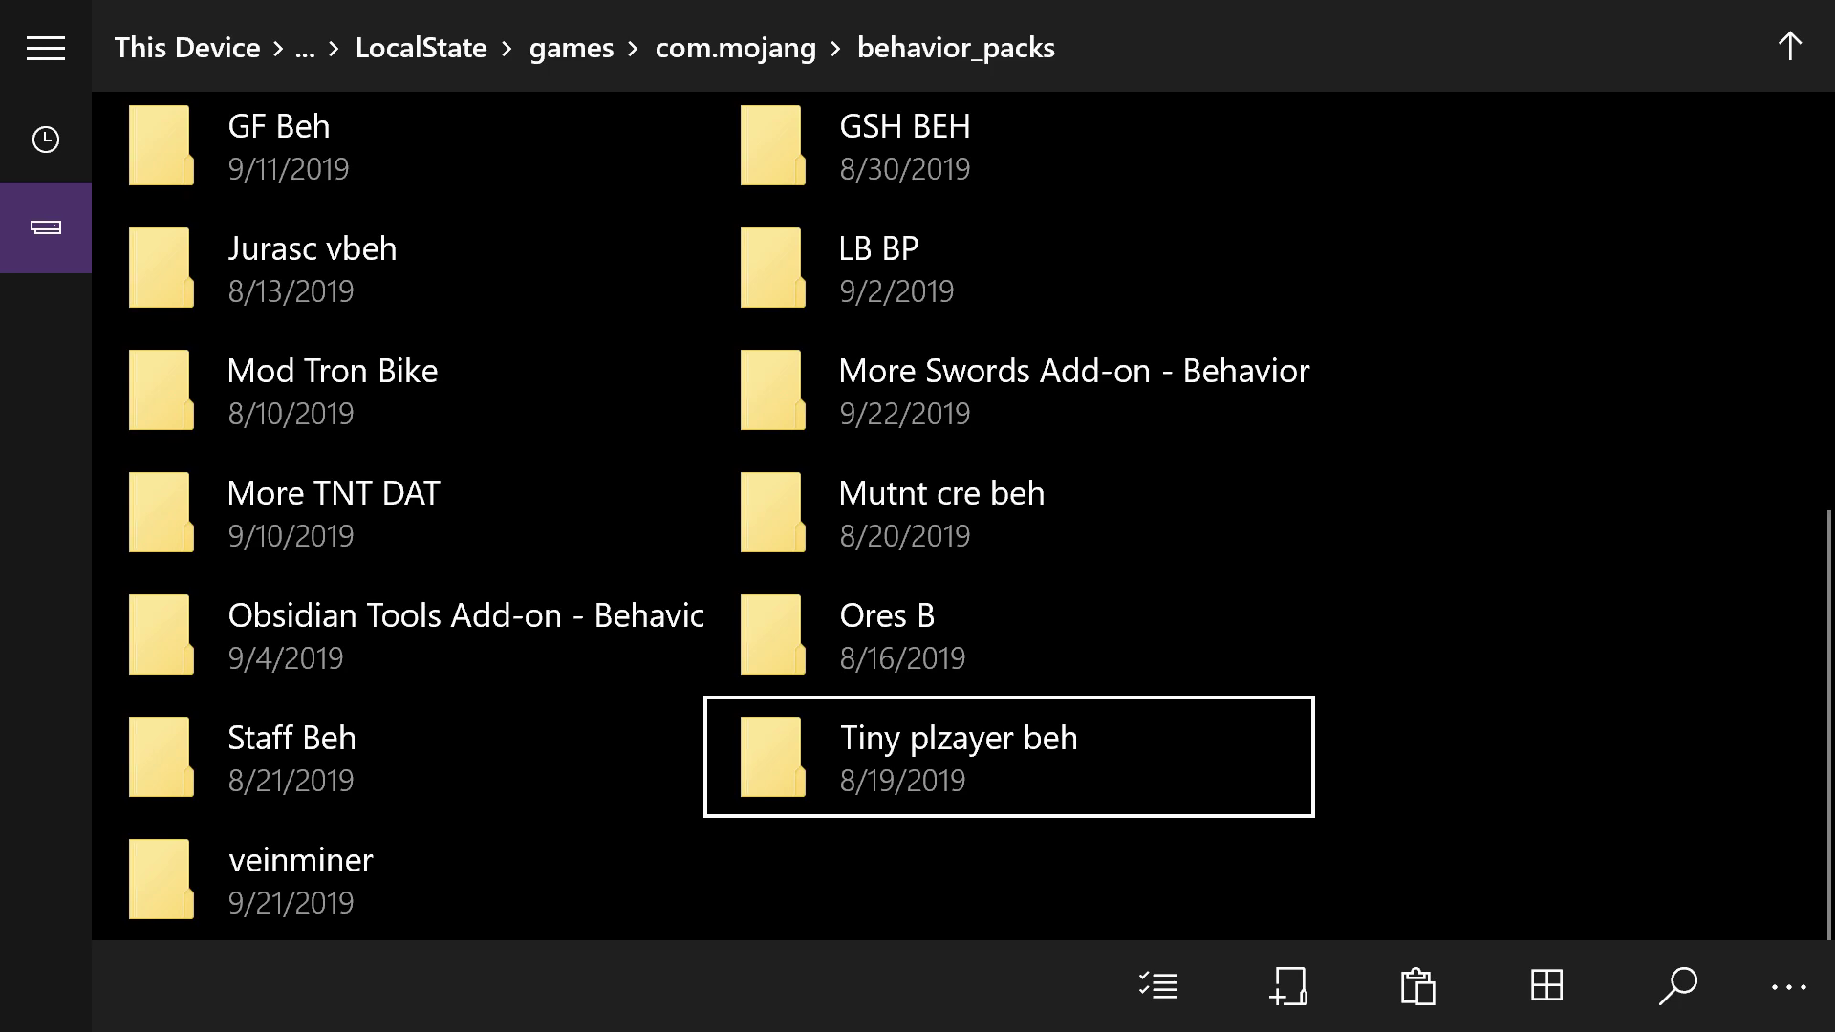
Paste the copied b folder into behavior_packs.
key("Up")
key("Up")
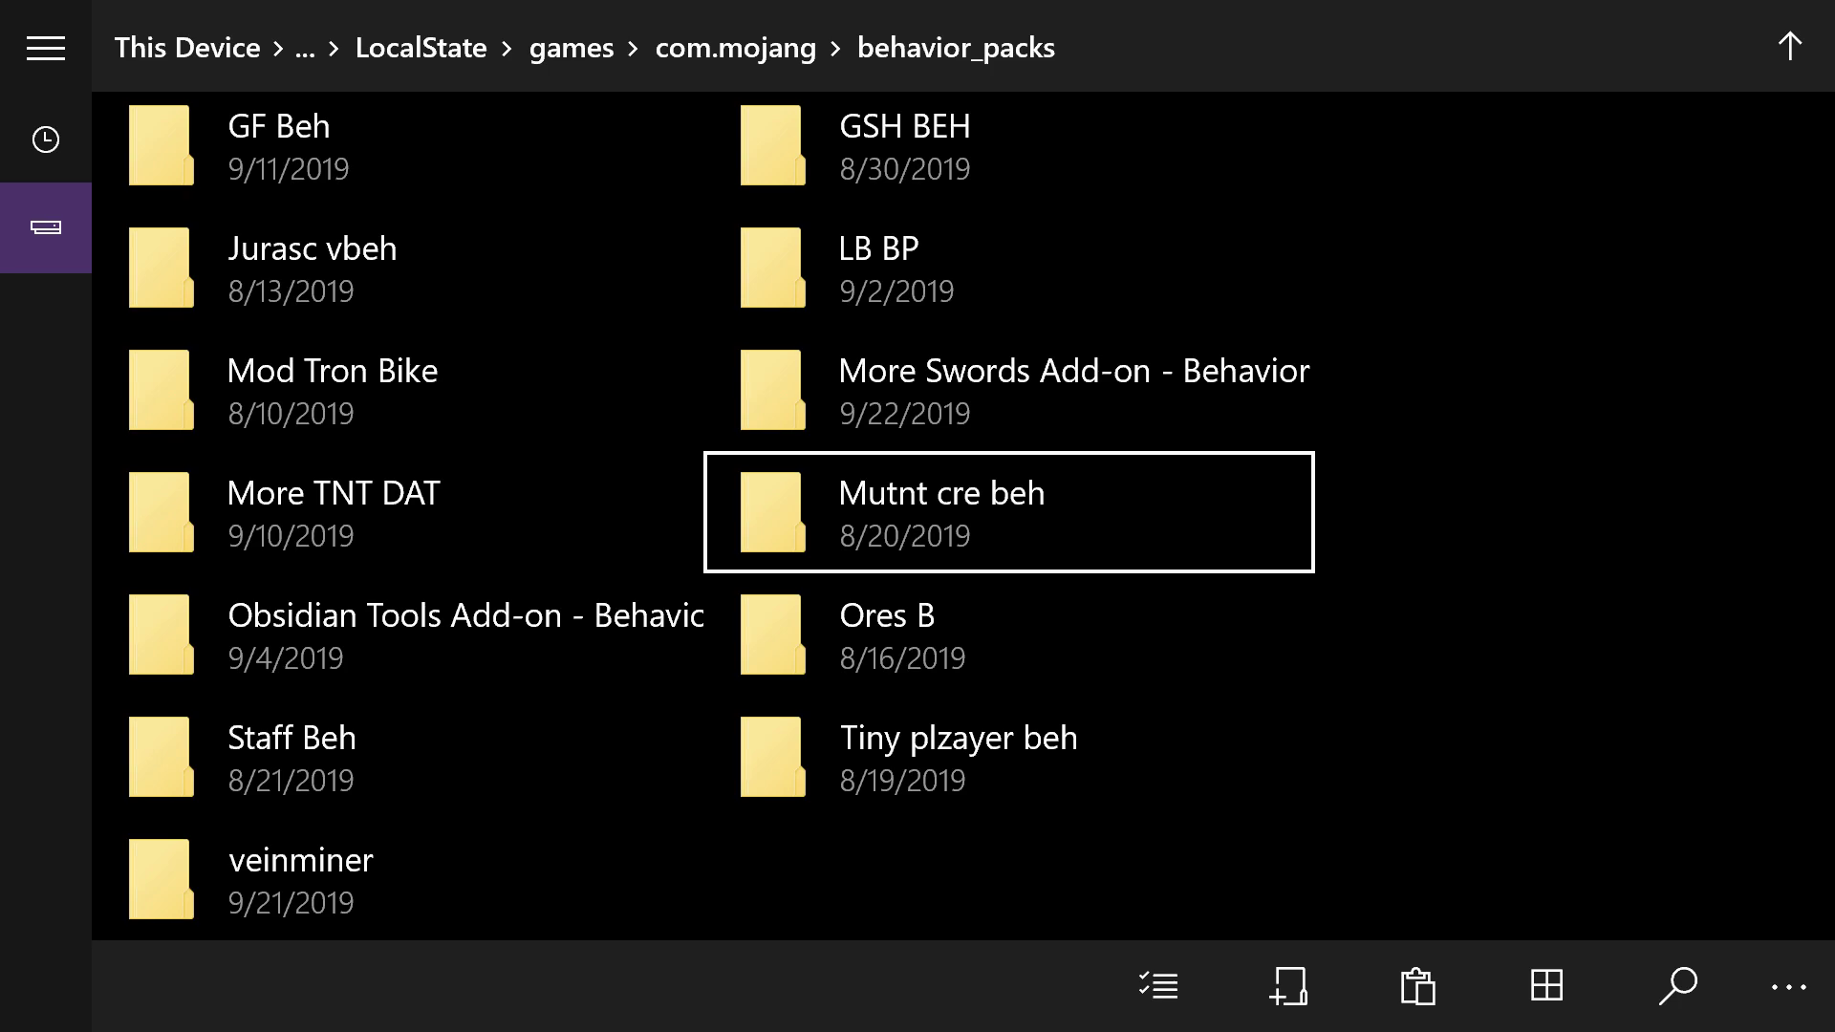
key("Tab")
key("Left")
key("Left")
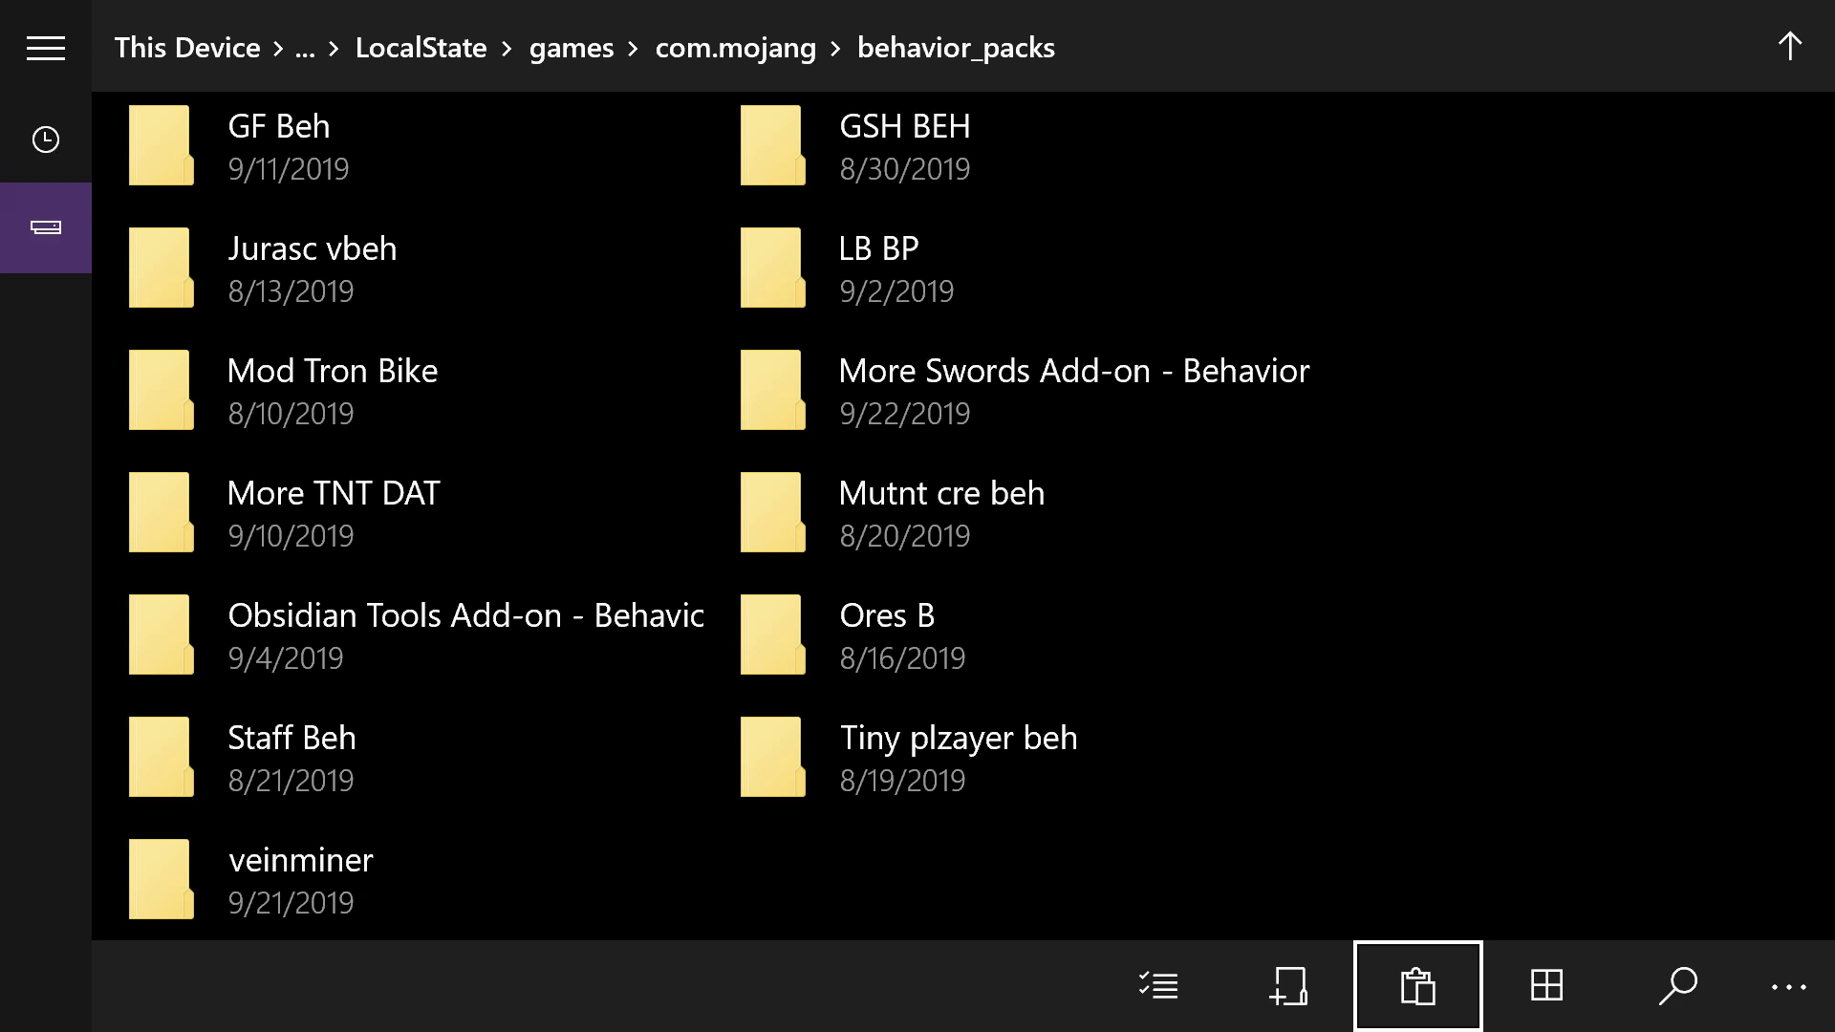
Look back through behavior_packs up to the start of the list for the b folder.
key("Up")
key("Up")
key("Up")
key("Up")
key("Up")
key("Up")
key("Up")
key("Up")
key("Up")
key("Up")
key("Up")
key("Up")
key("Up")
key("Up")
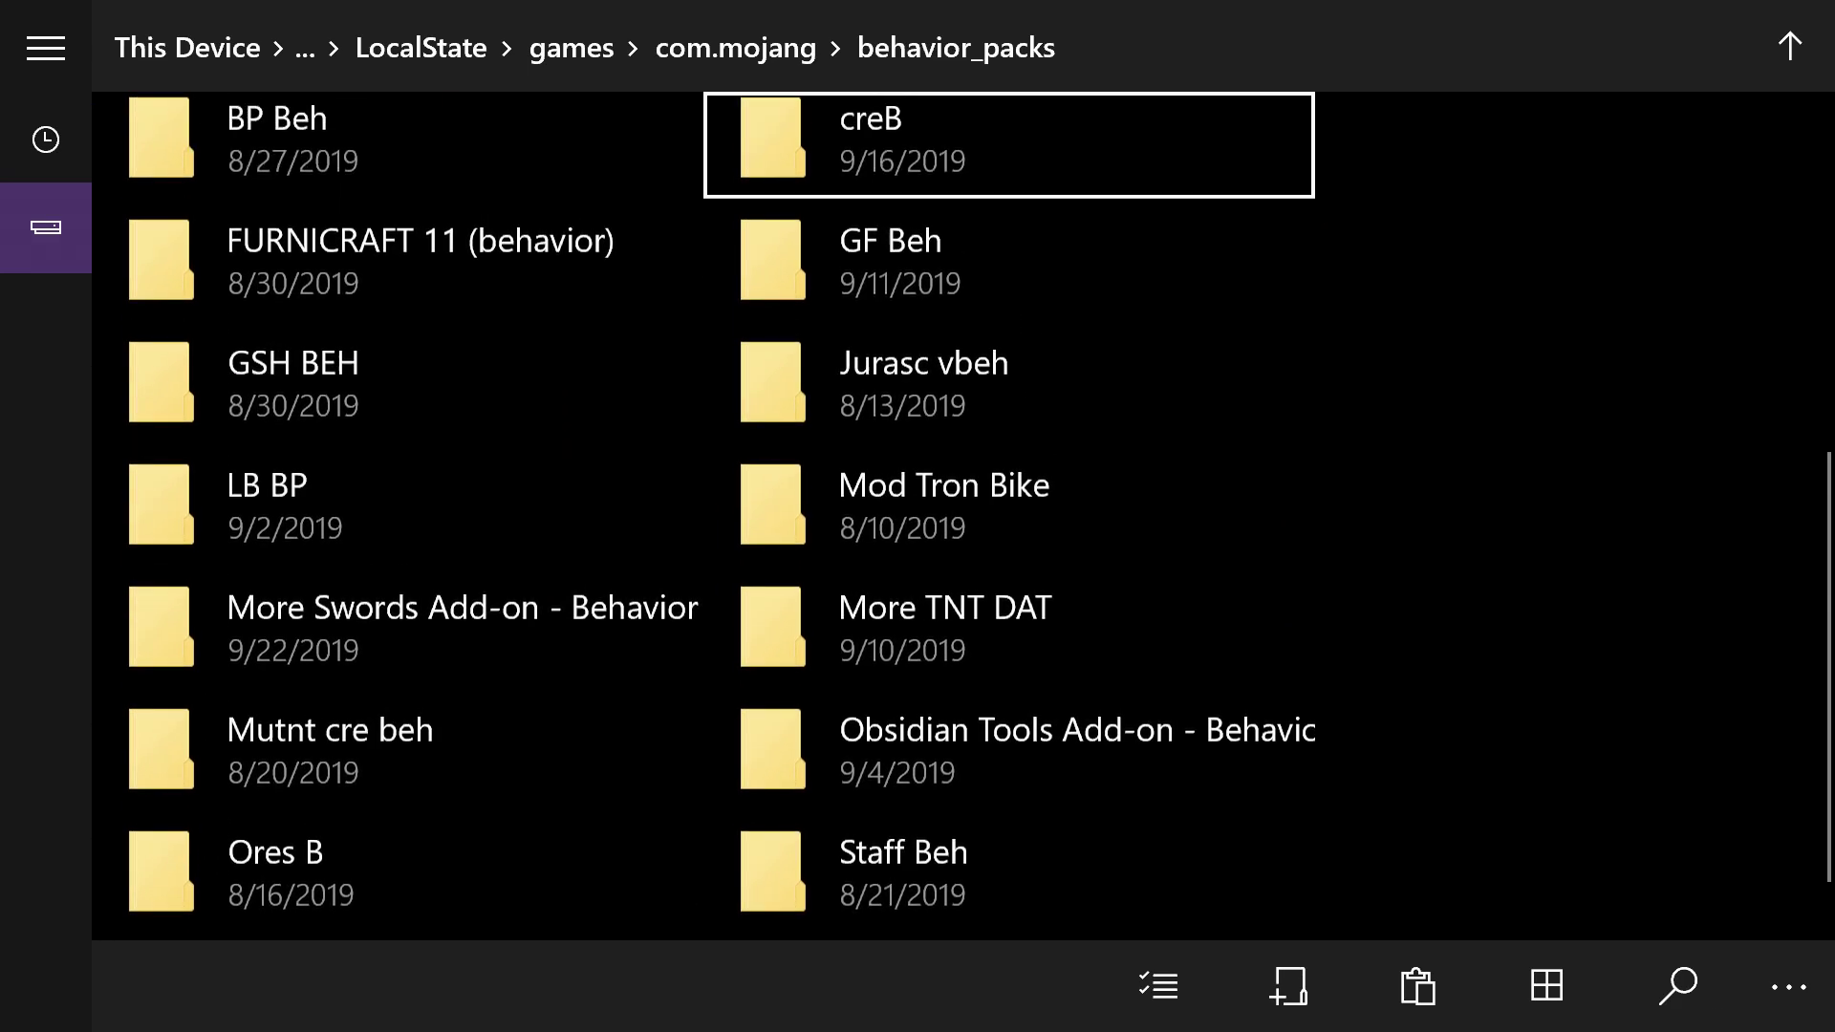
key("Down")
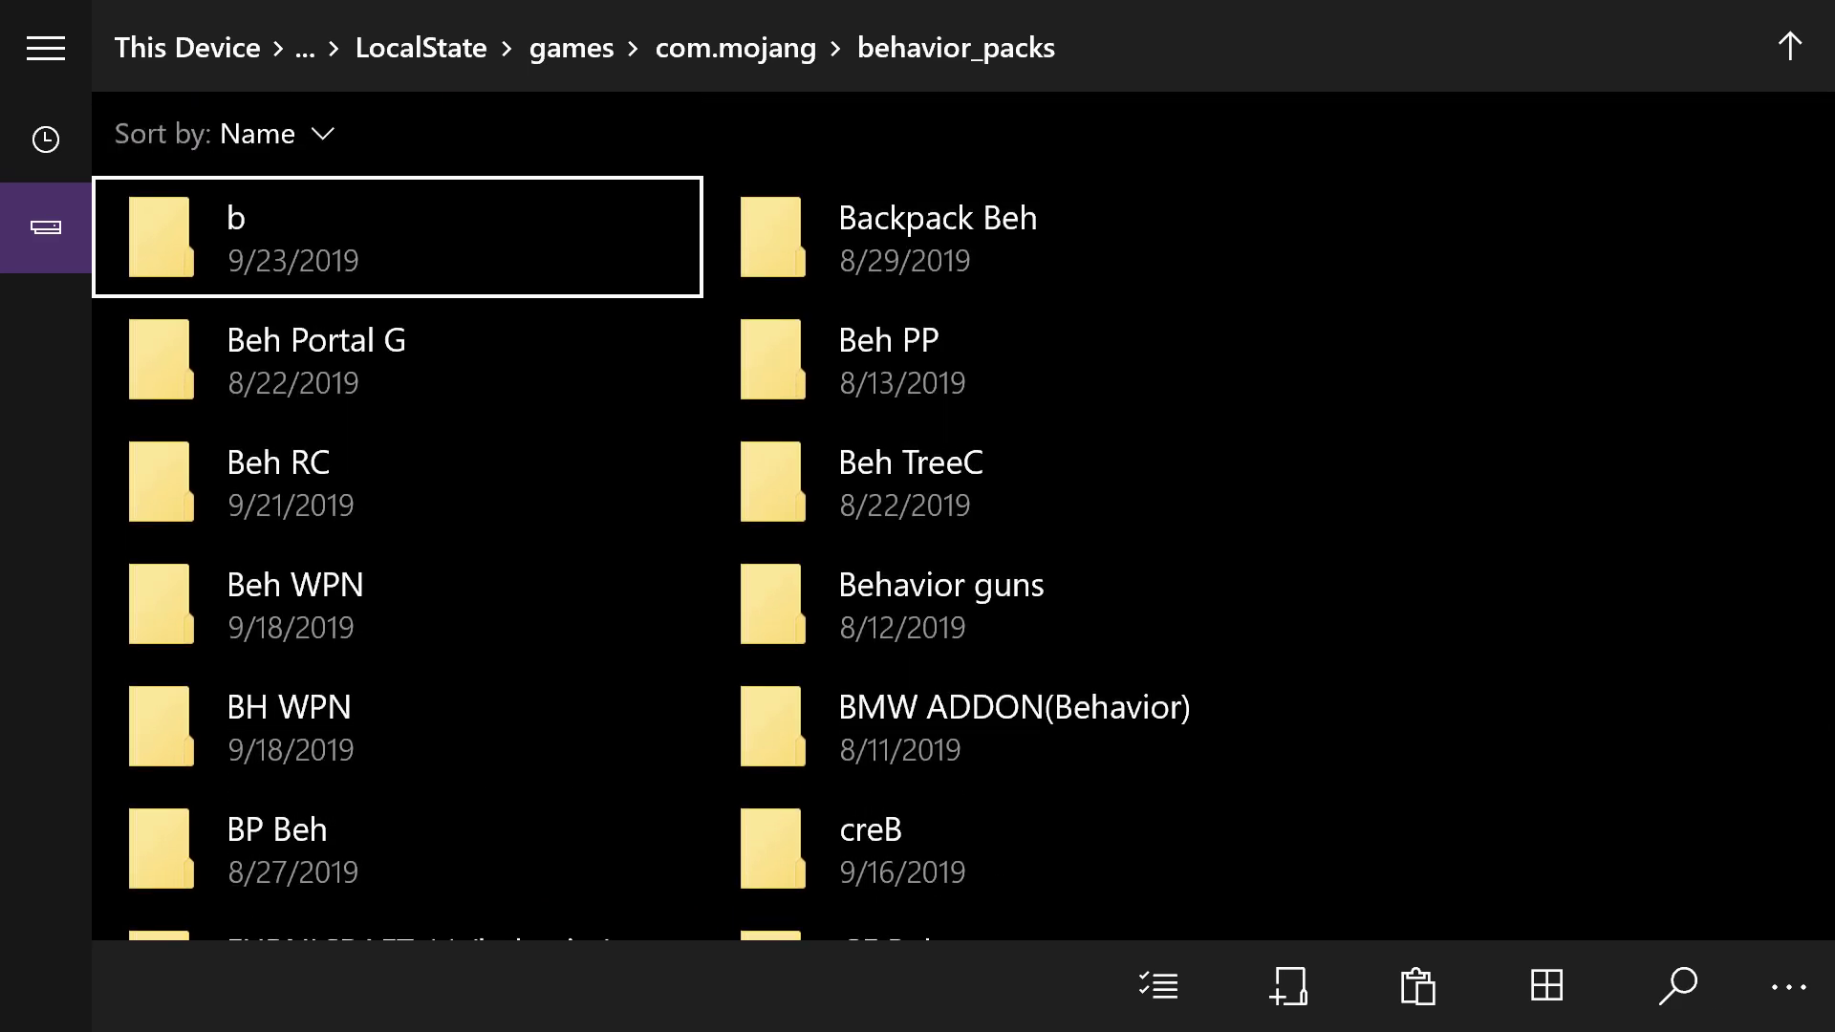
key("Down")
key("Up")
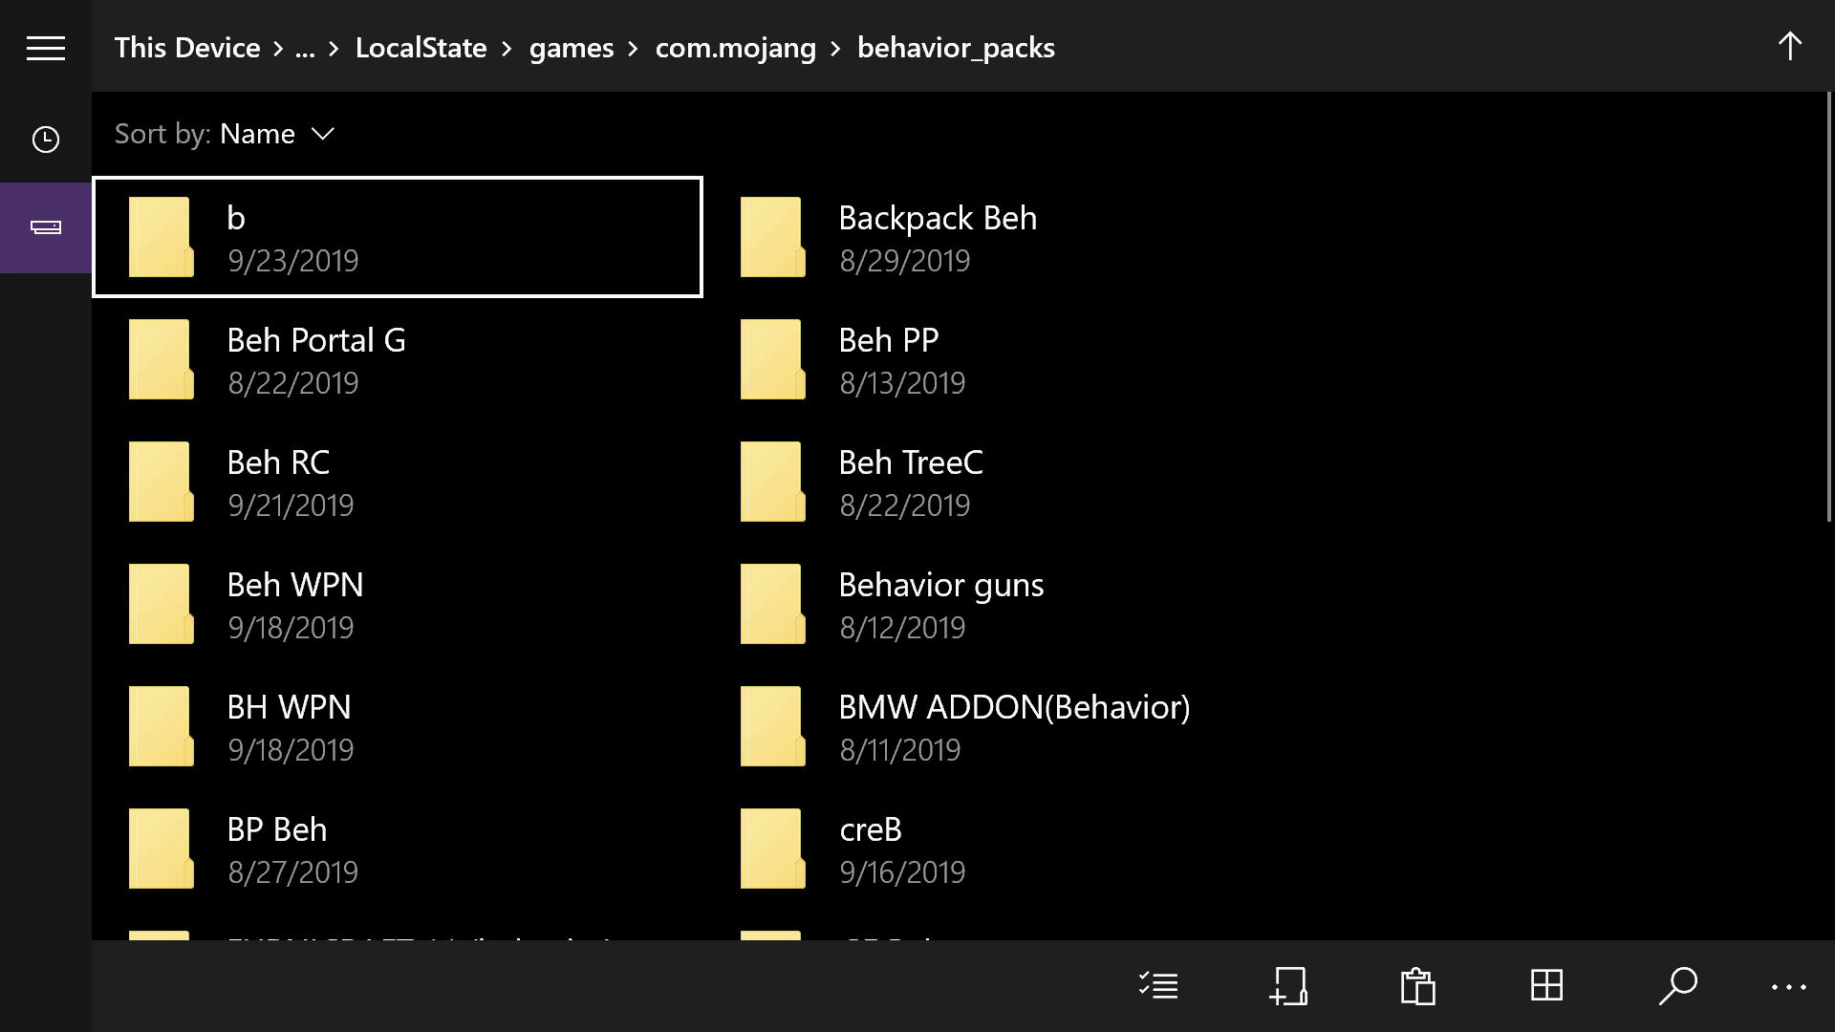
Go back up from behavior_packs through LocalState to the Packages folder.
key("Up")
key("Up")
key("Right")
key("Return")
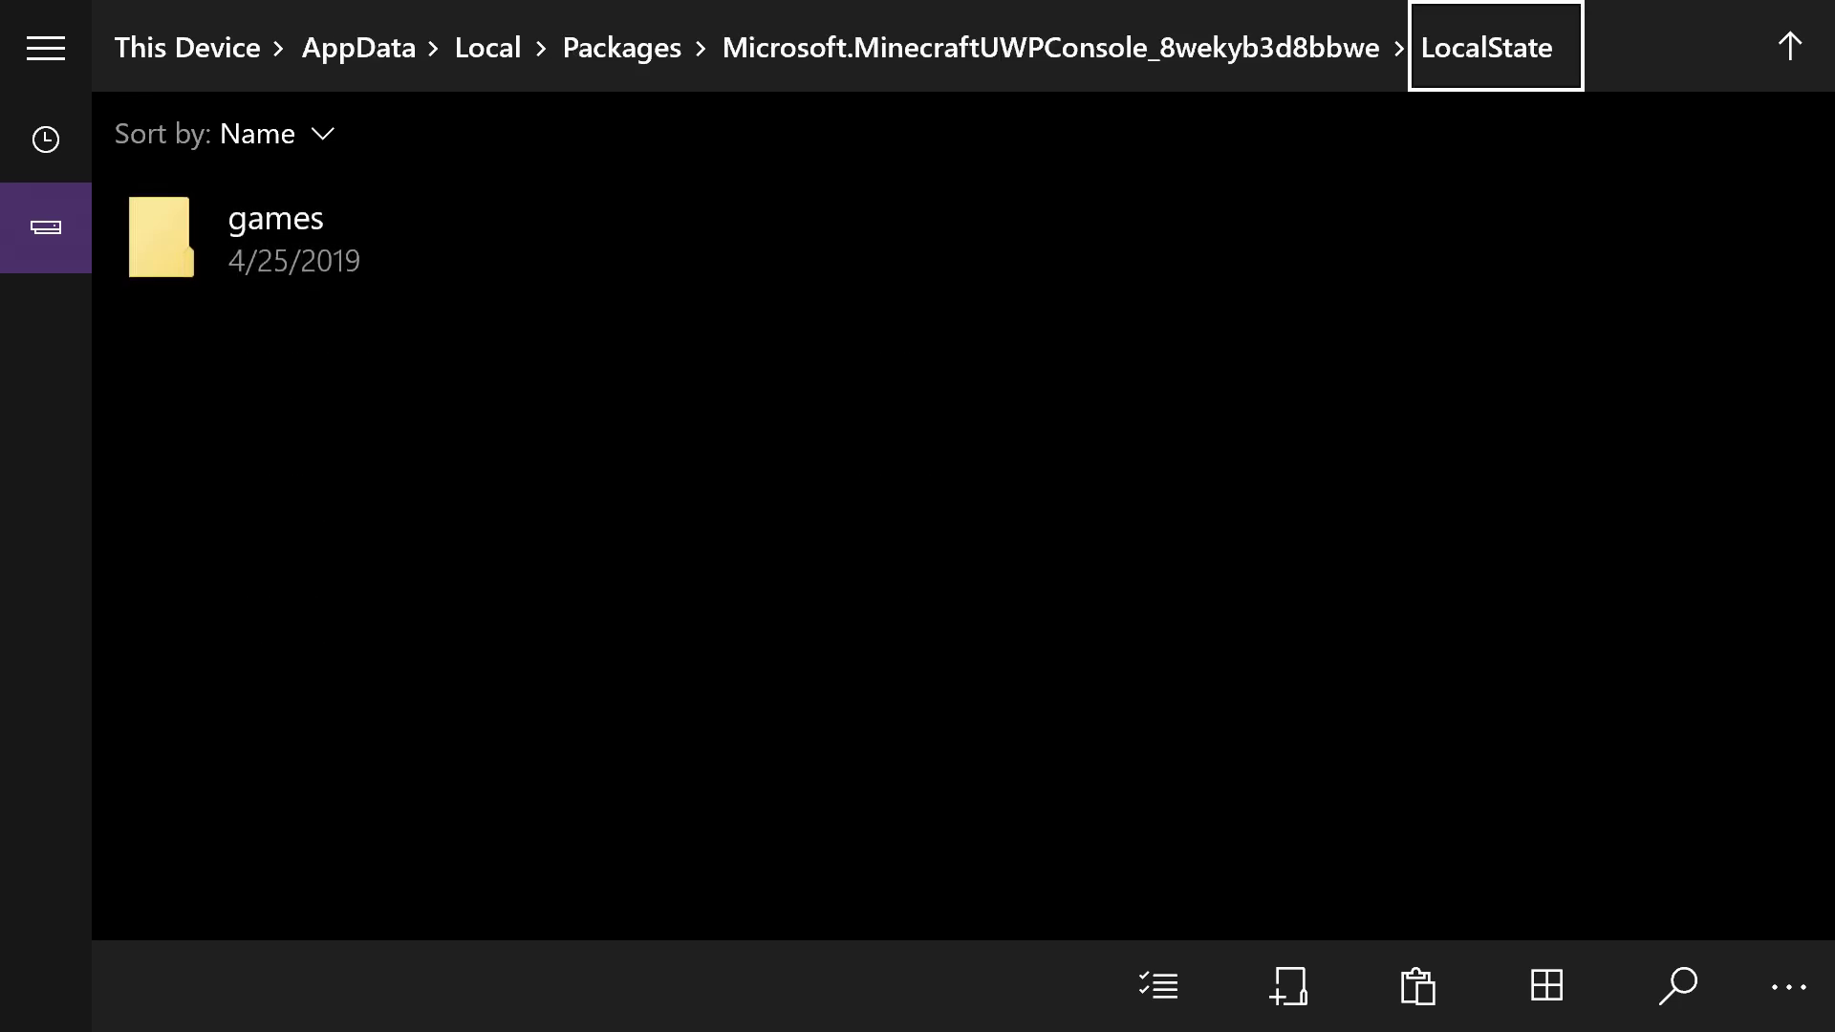
key("Left")
key("Left")
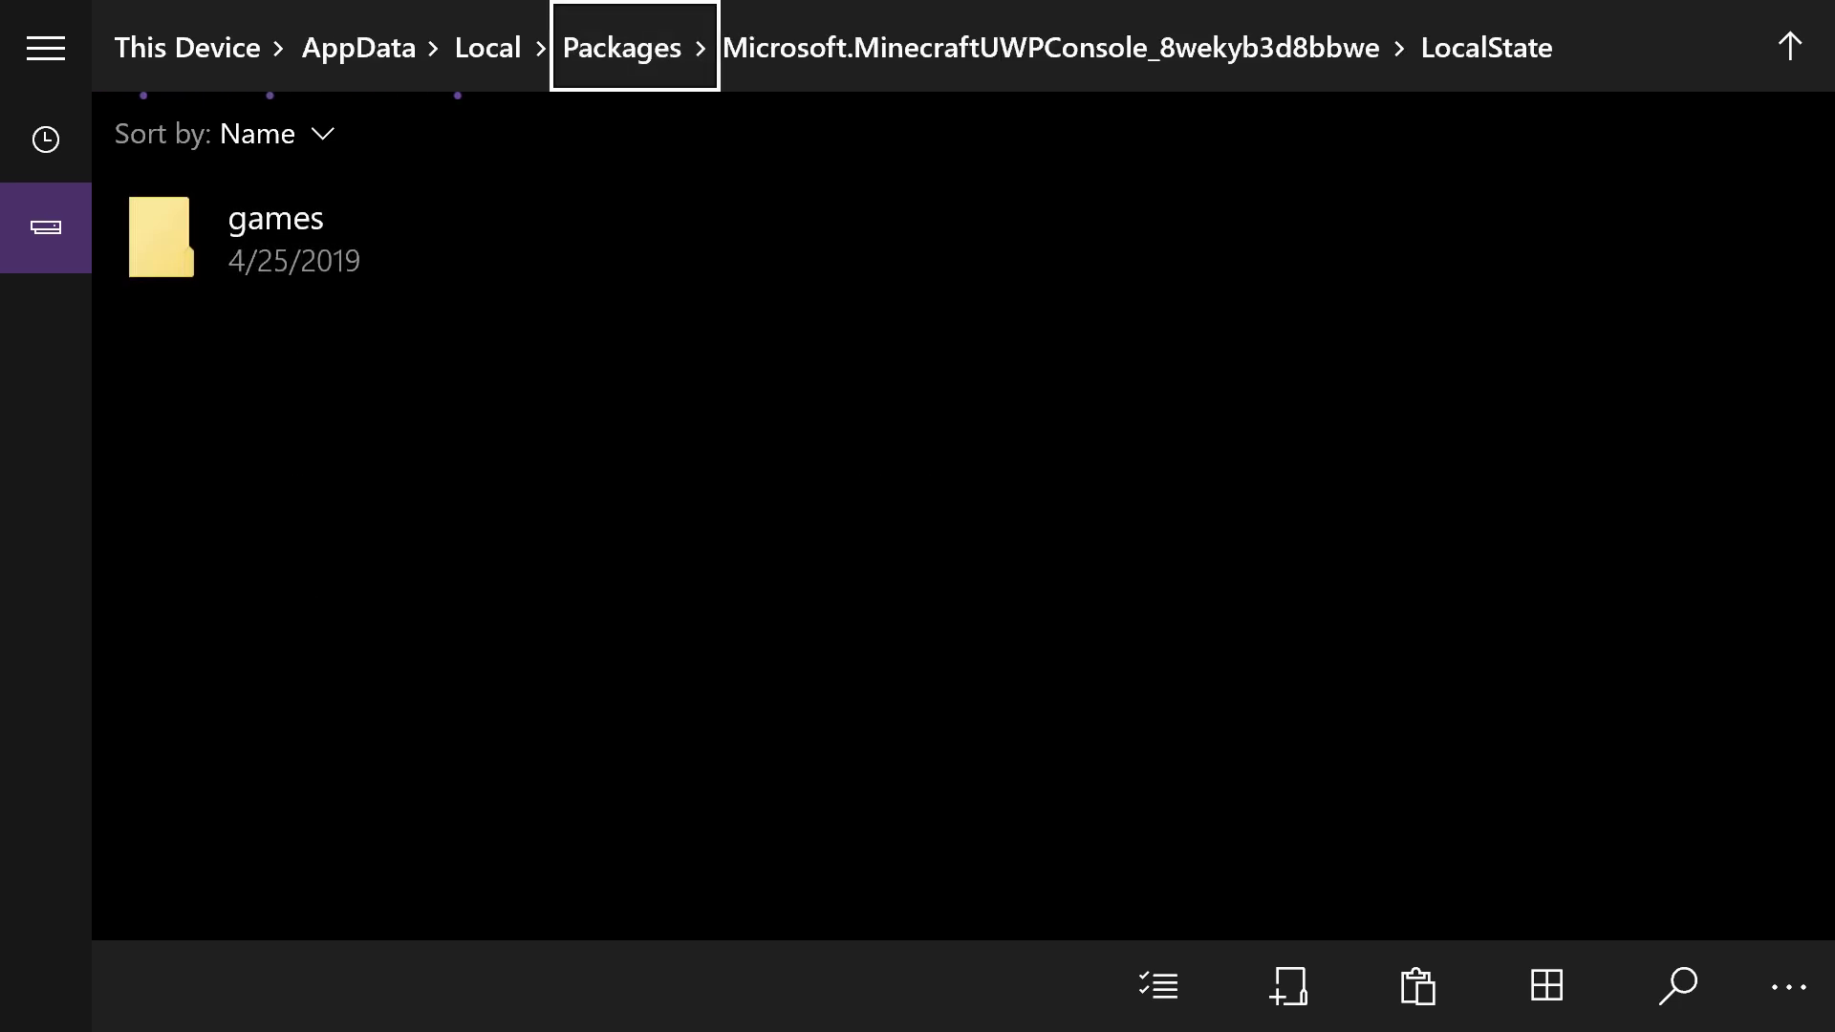
key("Return")
Open the 25974MegaScopes.UniversalFileDownloader package and its LocalState folder.
key("Down")
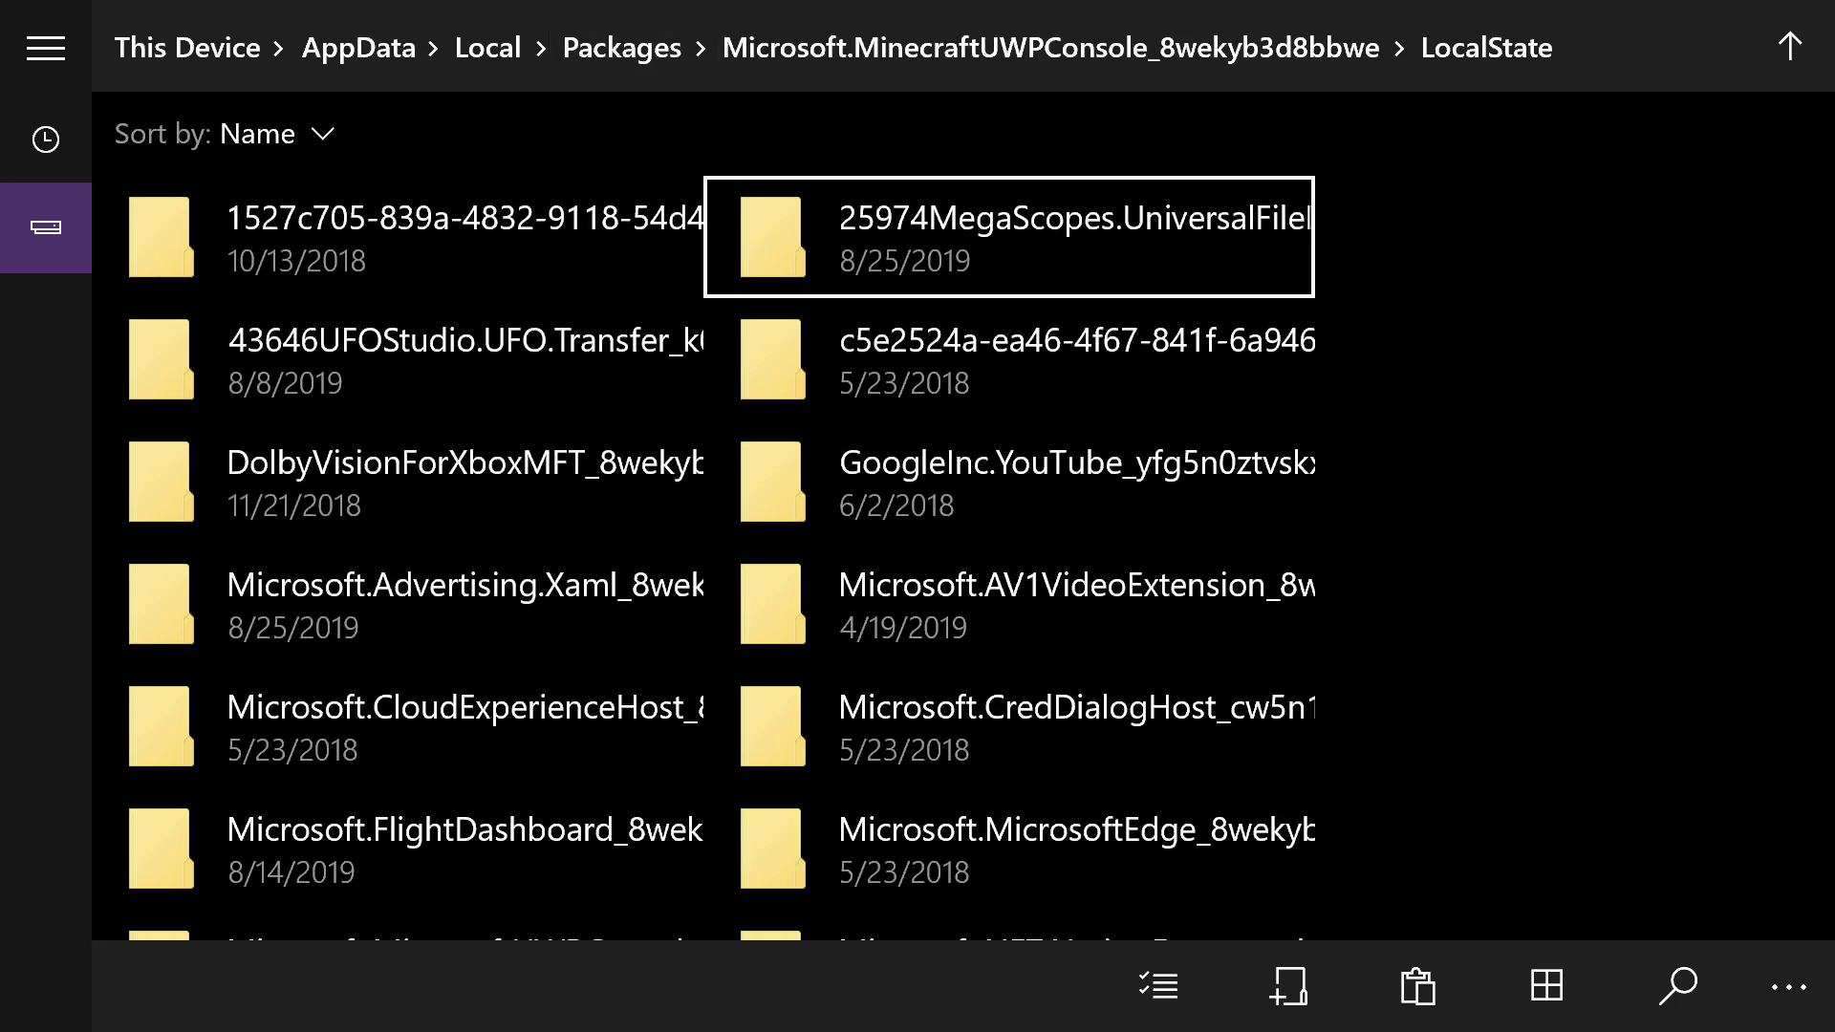
key("Return")
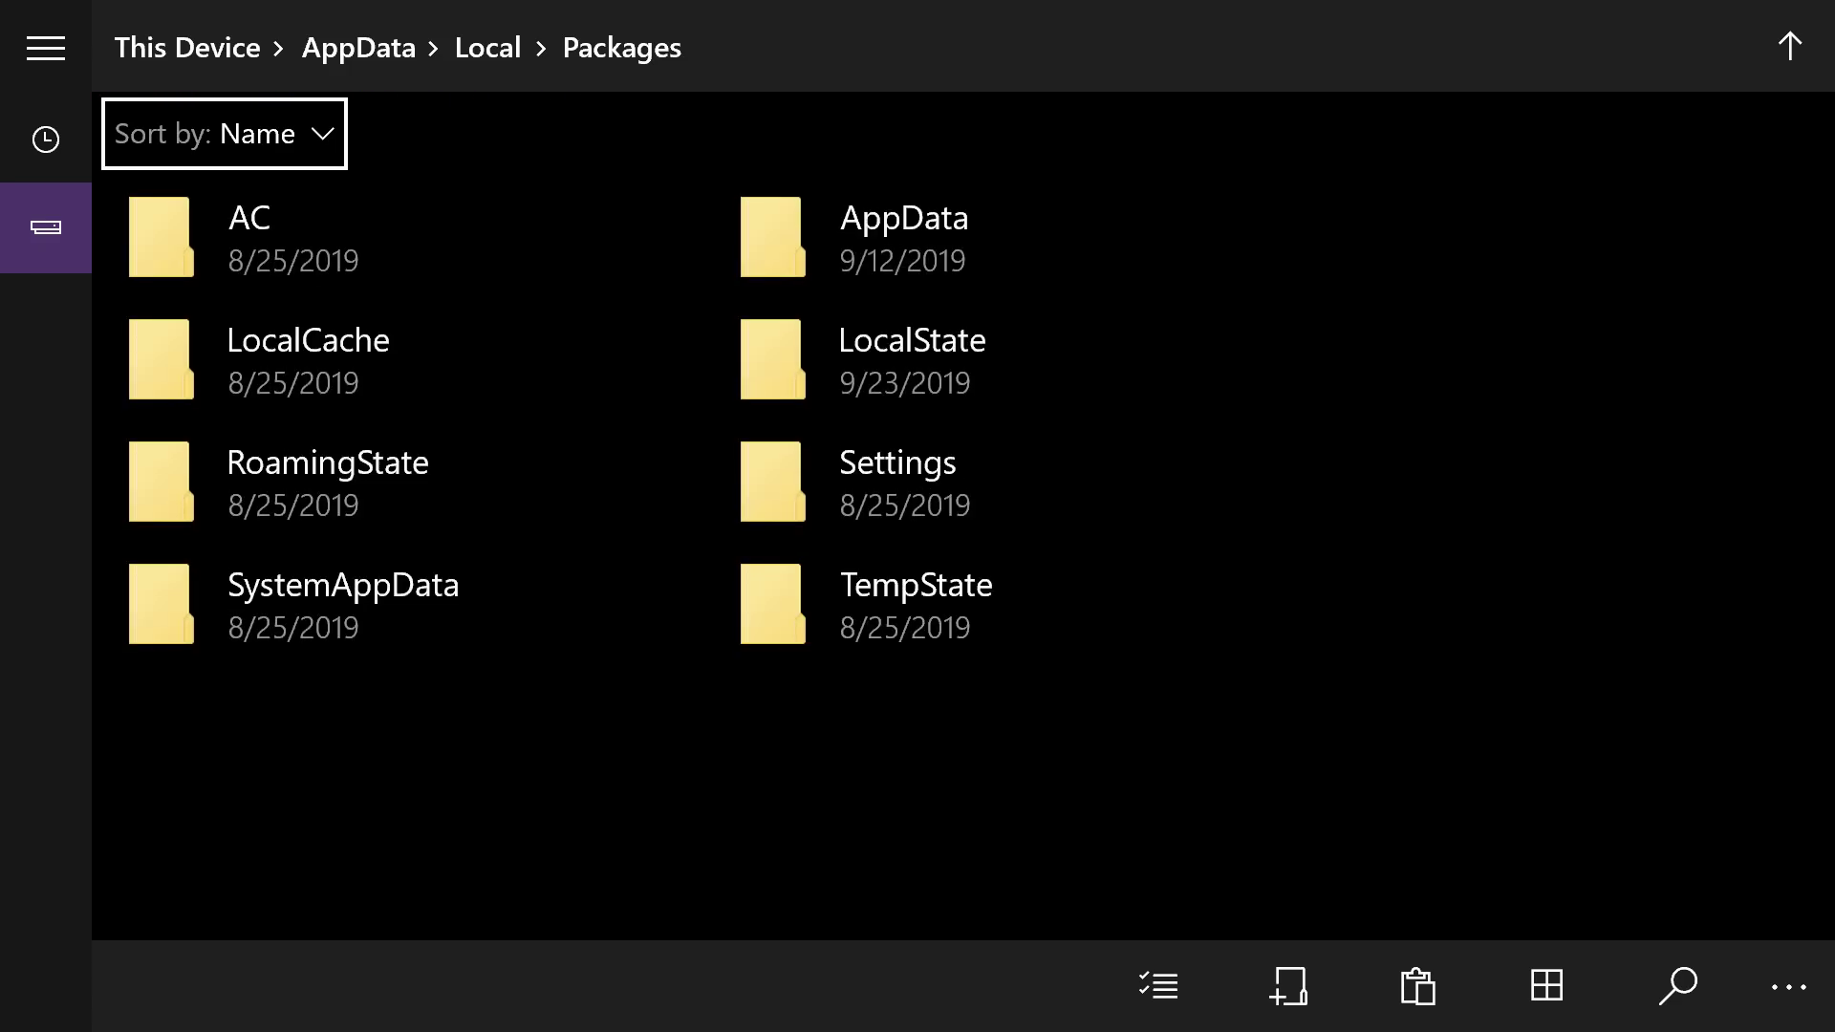
key("Down")
key("Down")
key("Right")
key("Return")
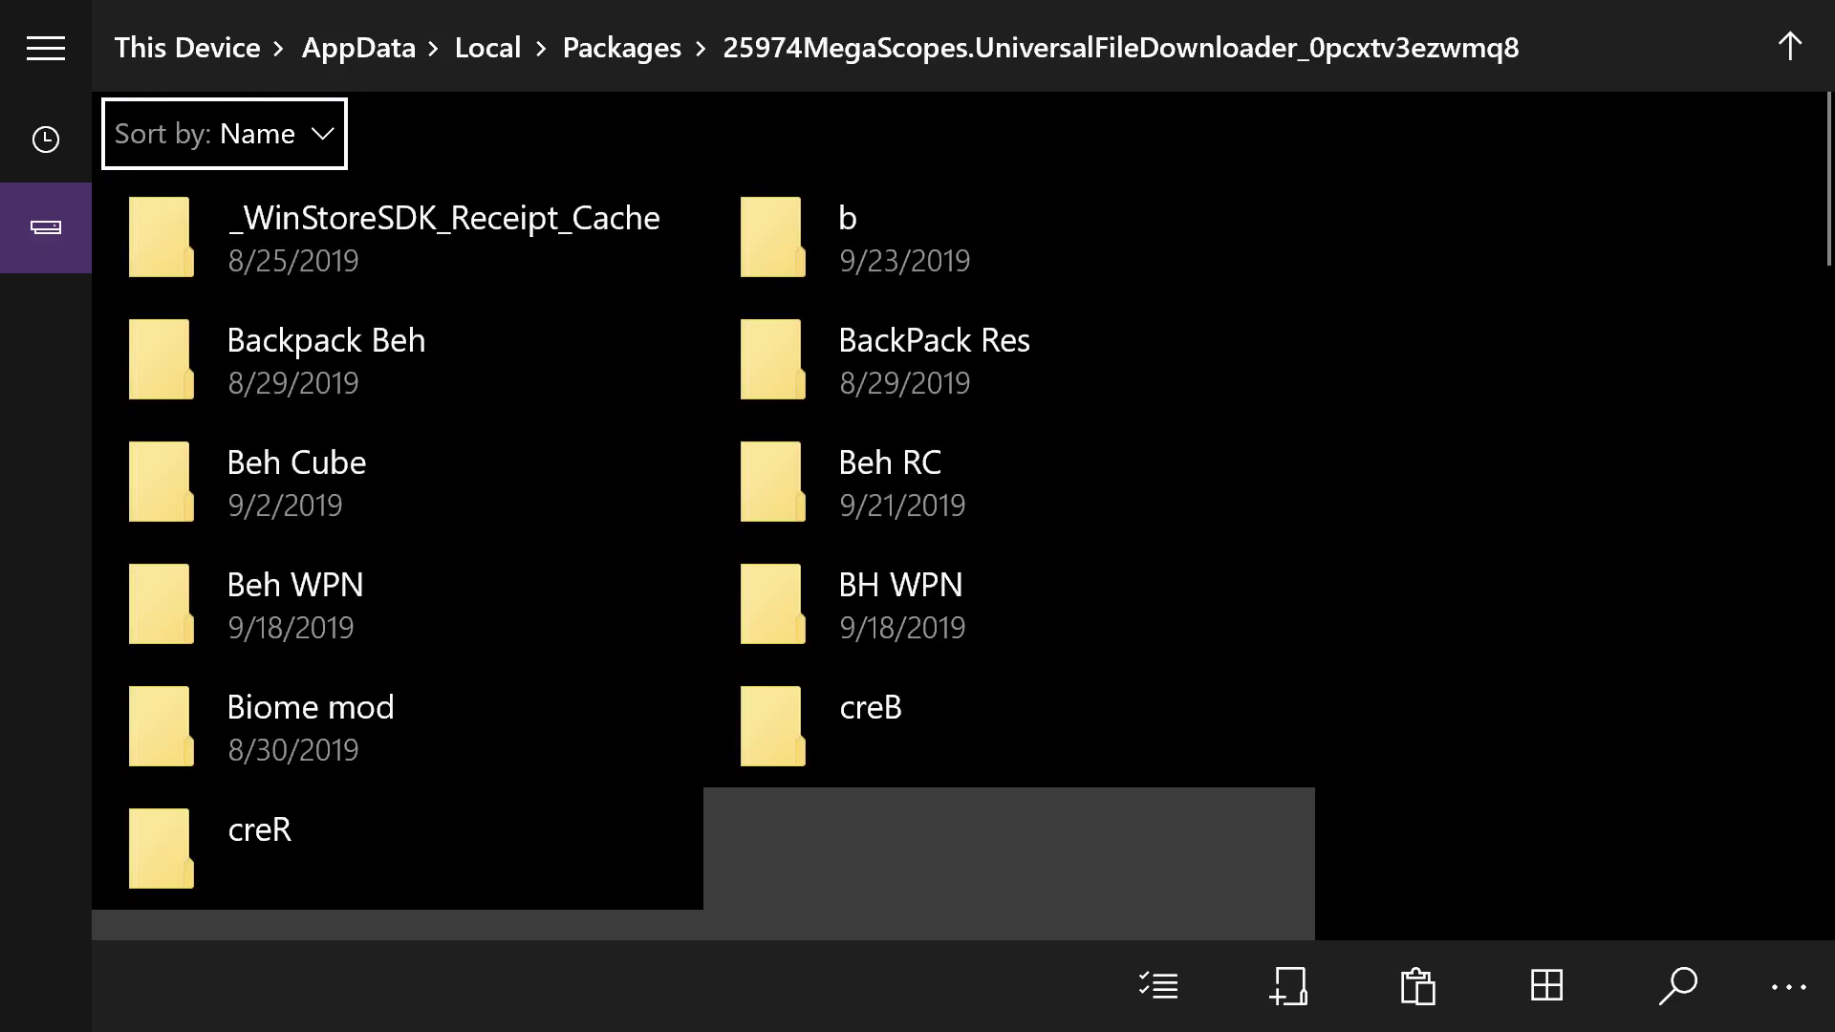
Find the realisticnew folder in the downloader's LocalState and copy it.
key("Down")
key("Down")
key("Down")
key("Down")
key("Down")
key("Down")
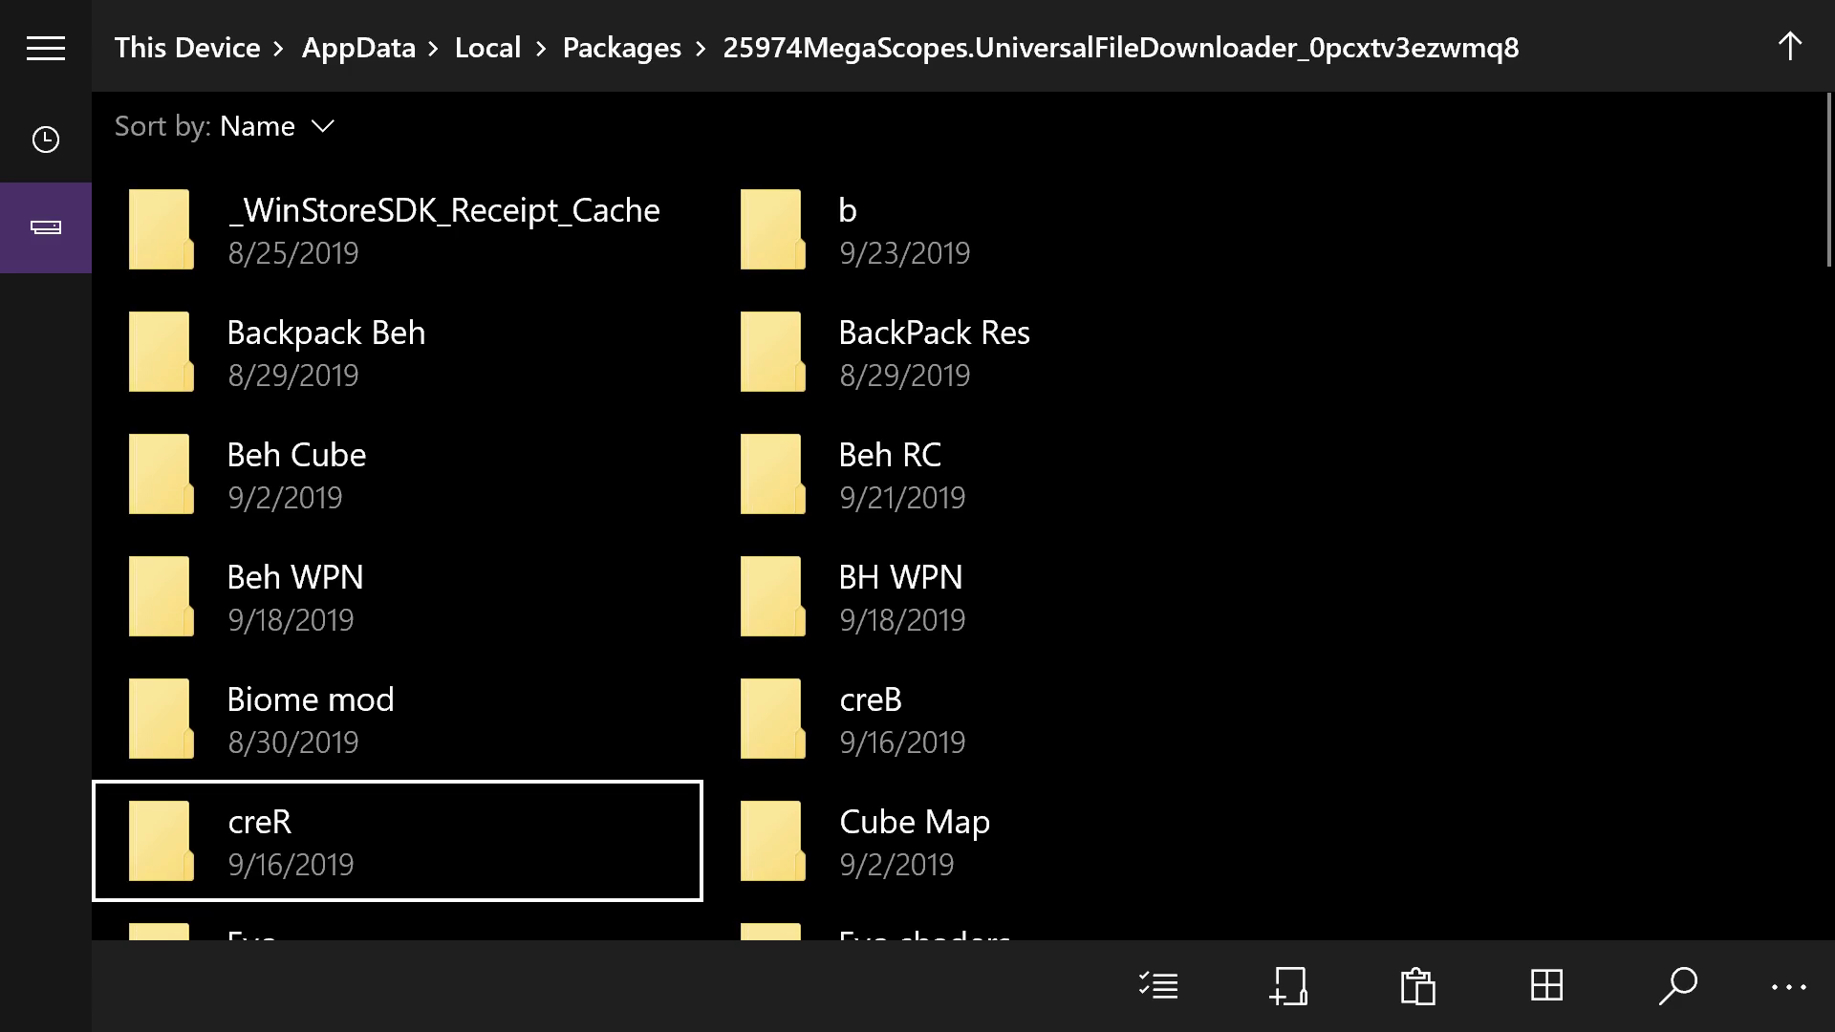
key("Down")
key("Down")
key("Down")
key("Down")
key("Down")
key("Down")
key("Down")
key("Down")
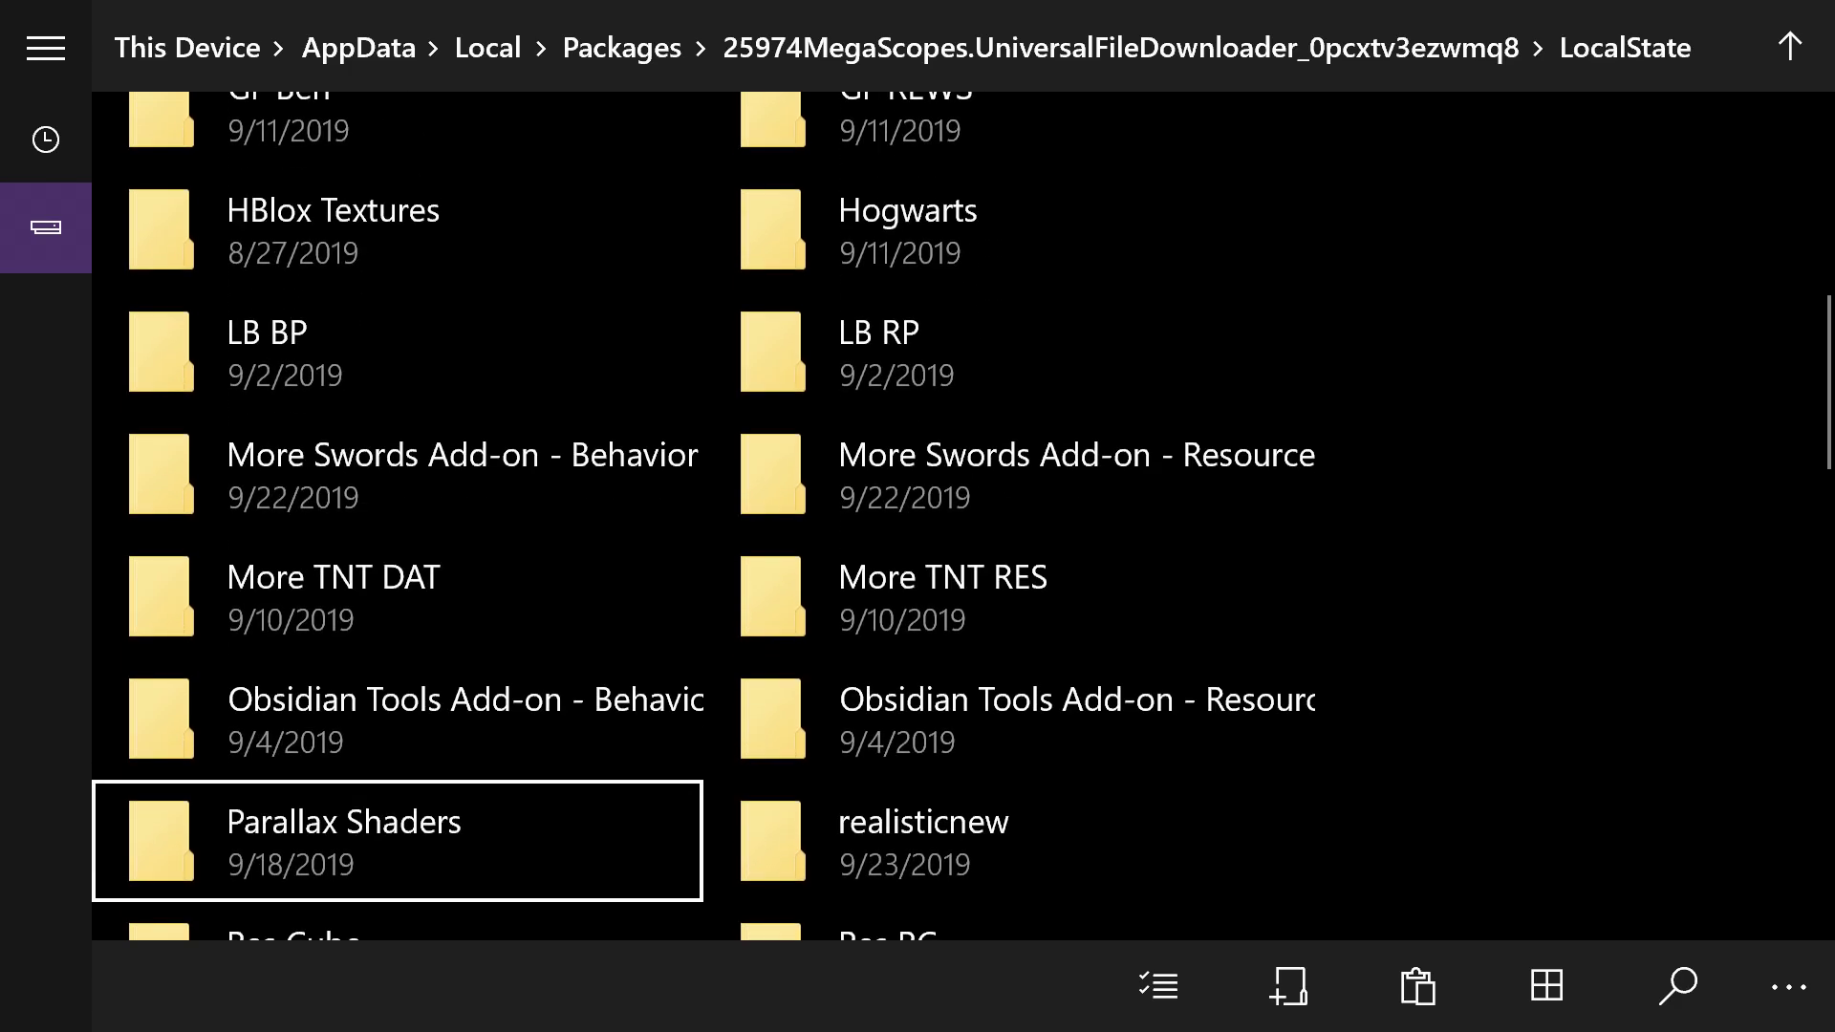
key("Down")
key("Right")
key("Up")
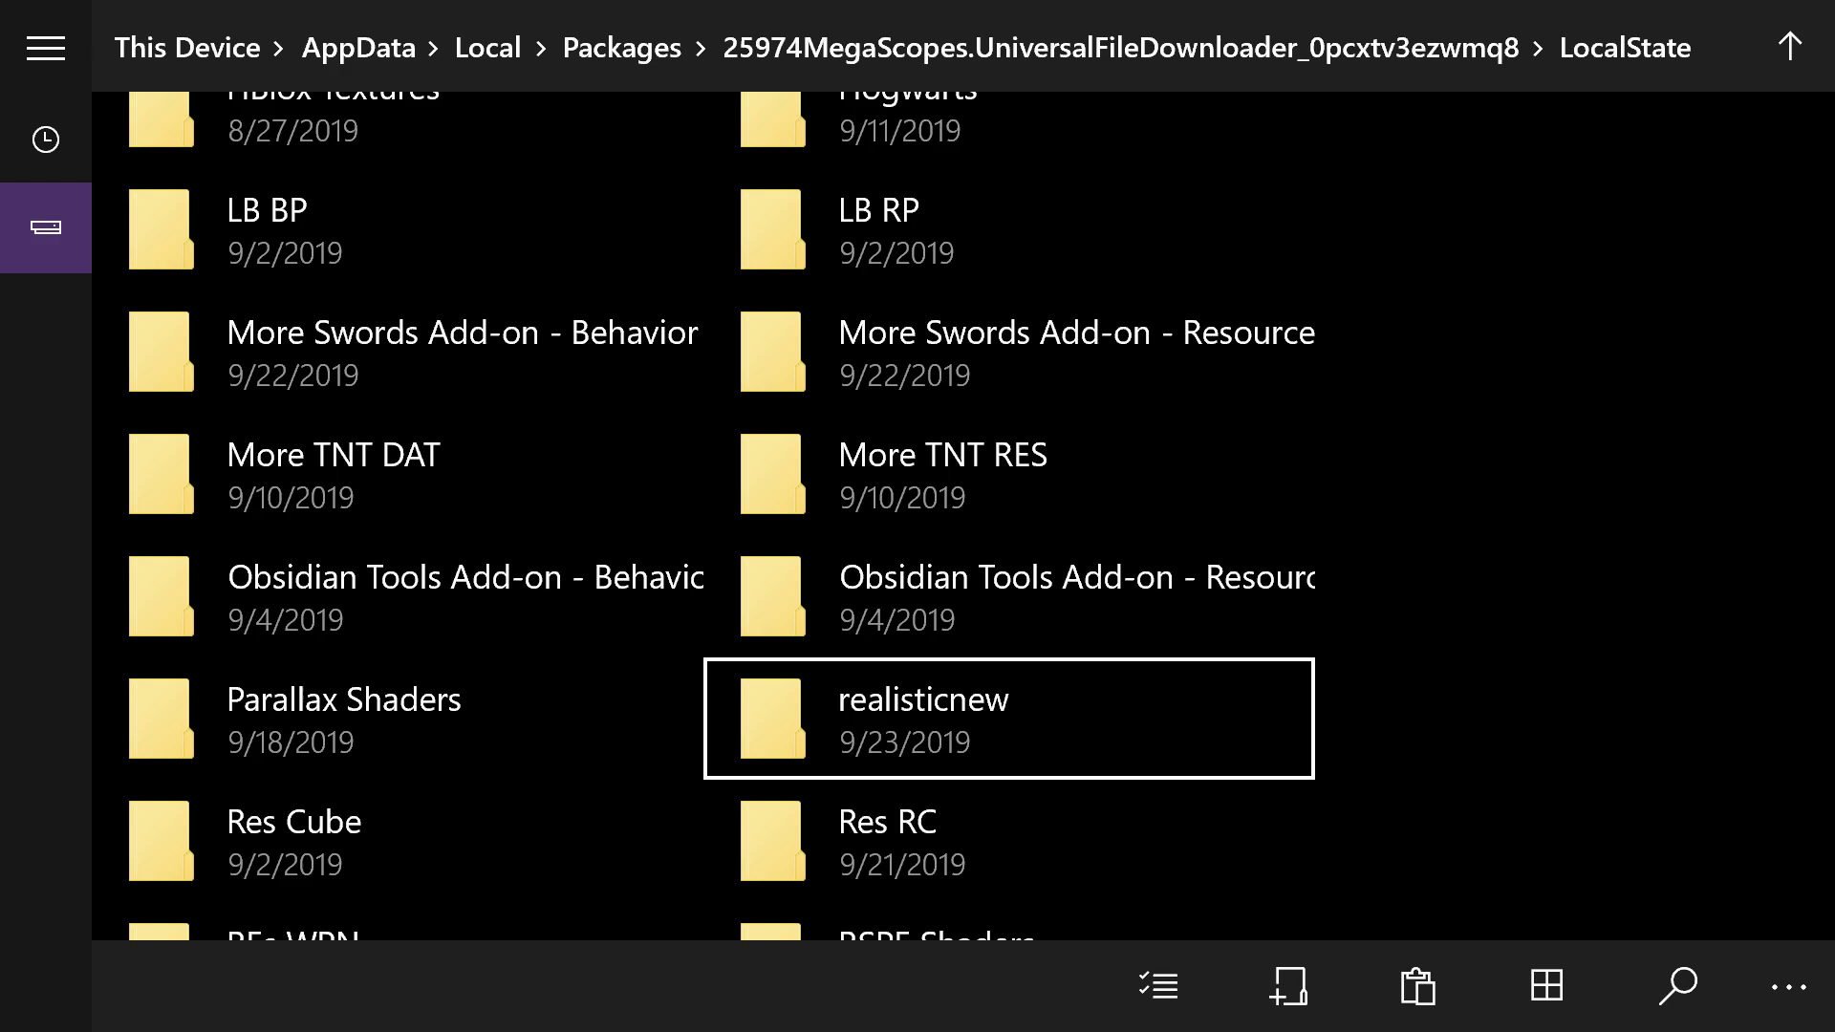
key("Menu")
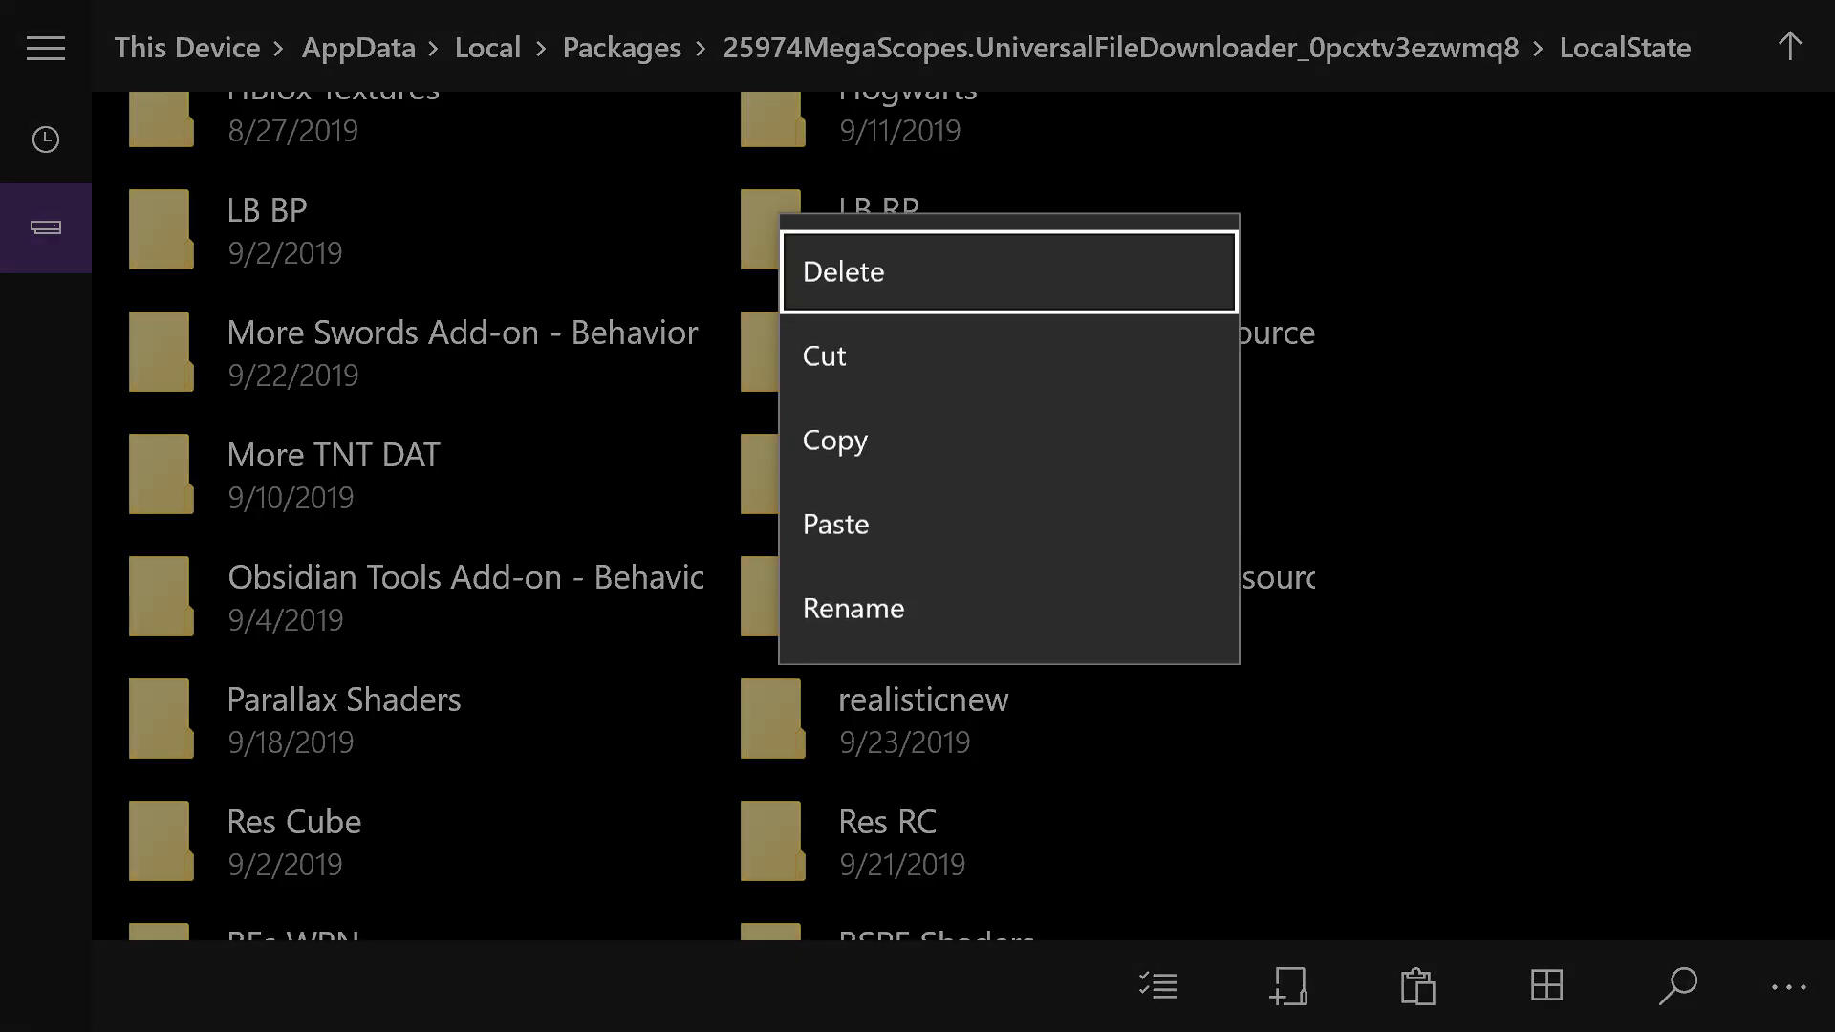
key("Down")
key("Down")
key("Return")
Return from the downloader's LocalState to the Packages folder.
key("Up")
key("Up")
key("Up")
key("Up")
key("Up")
key("Up")
key("Up")
key("Up")
key("Up")
key("Up")
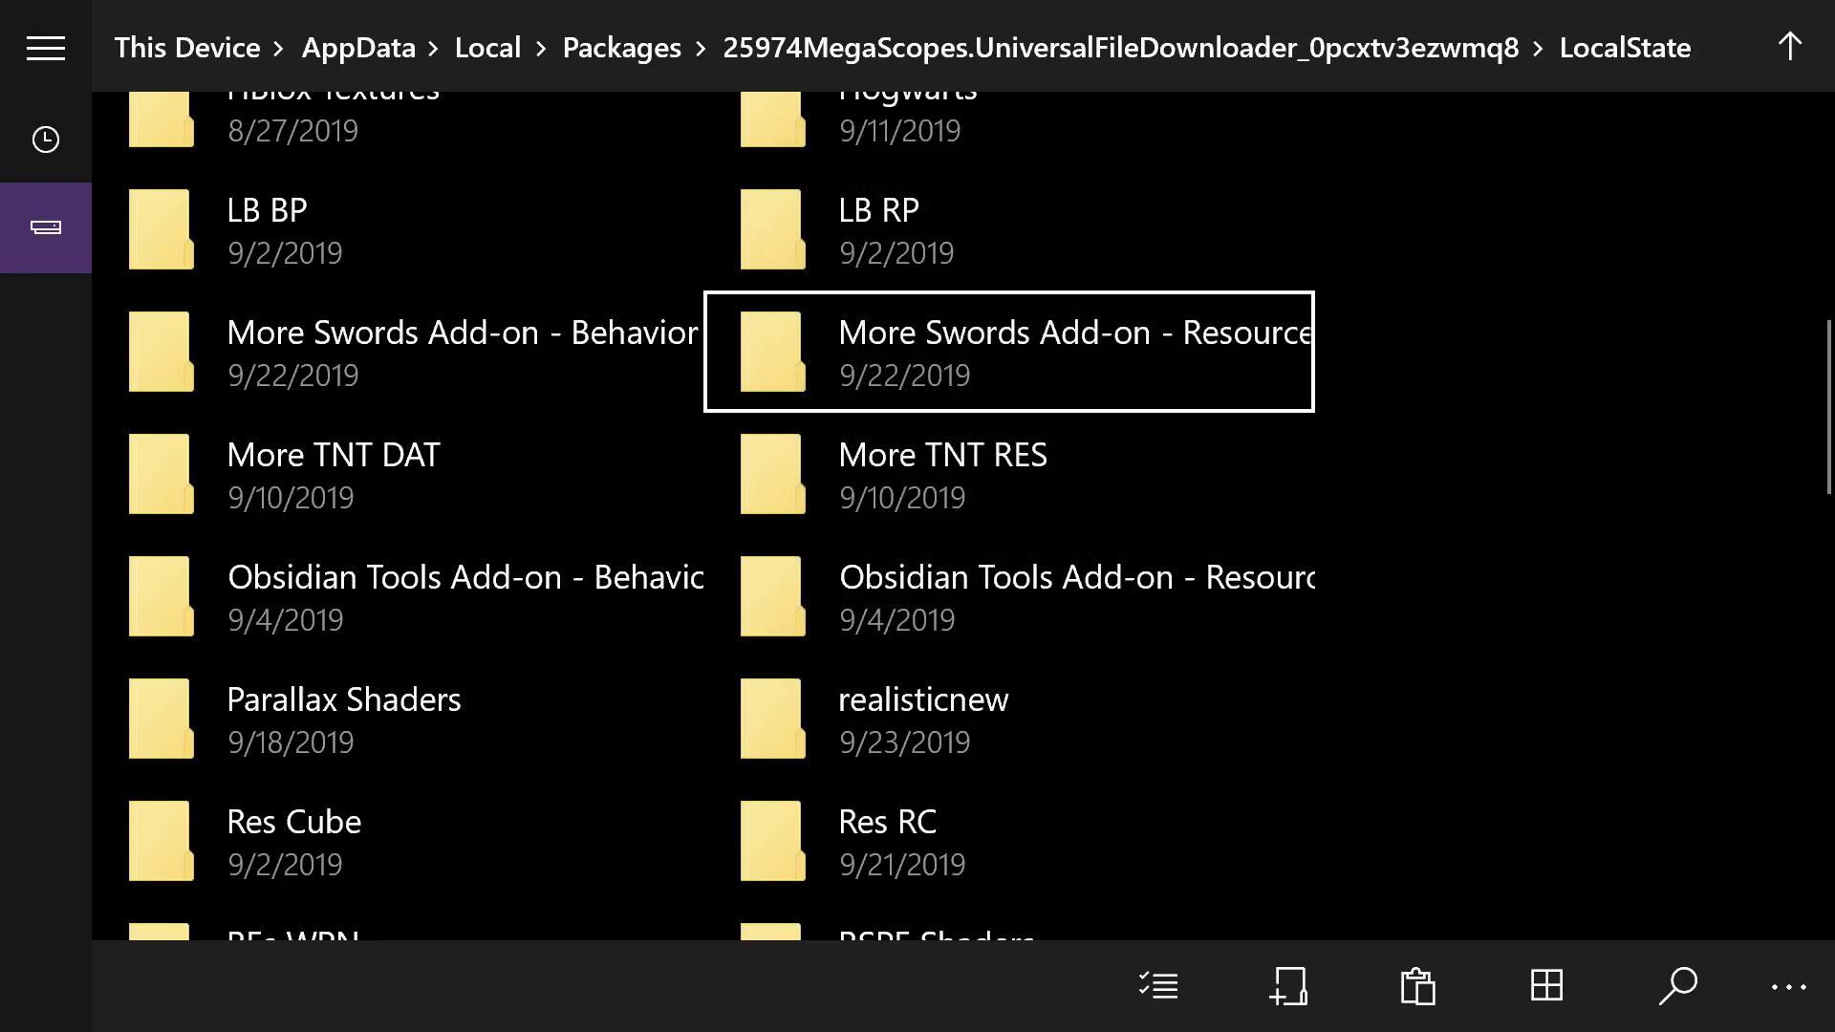
key("Up")
key("Up")
key("Up")
key("Up")
key("Up")
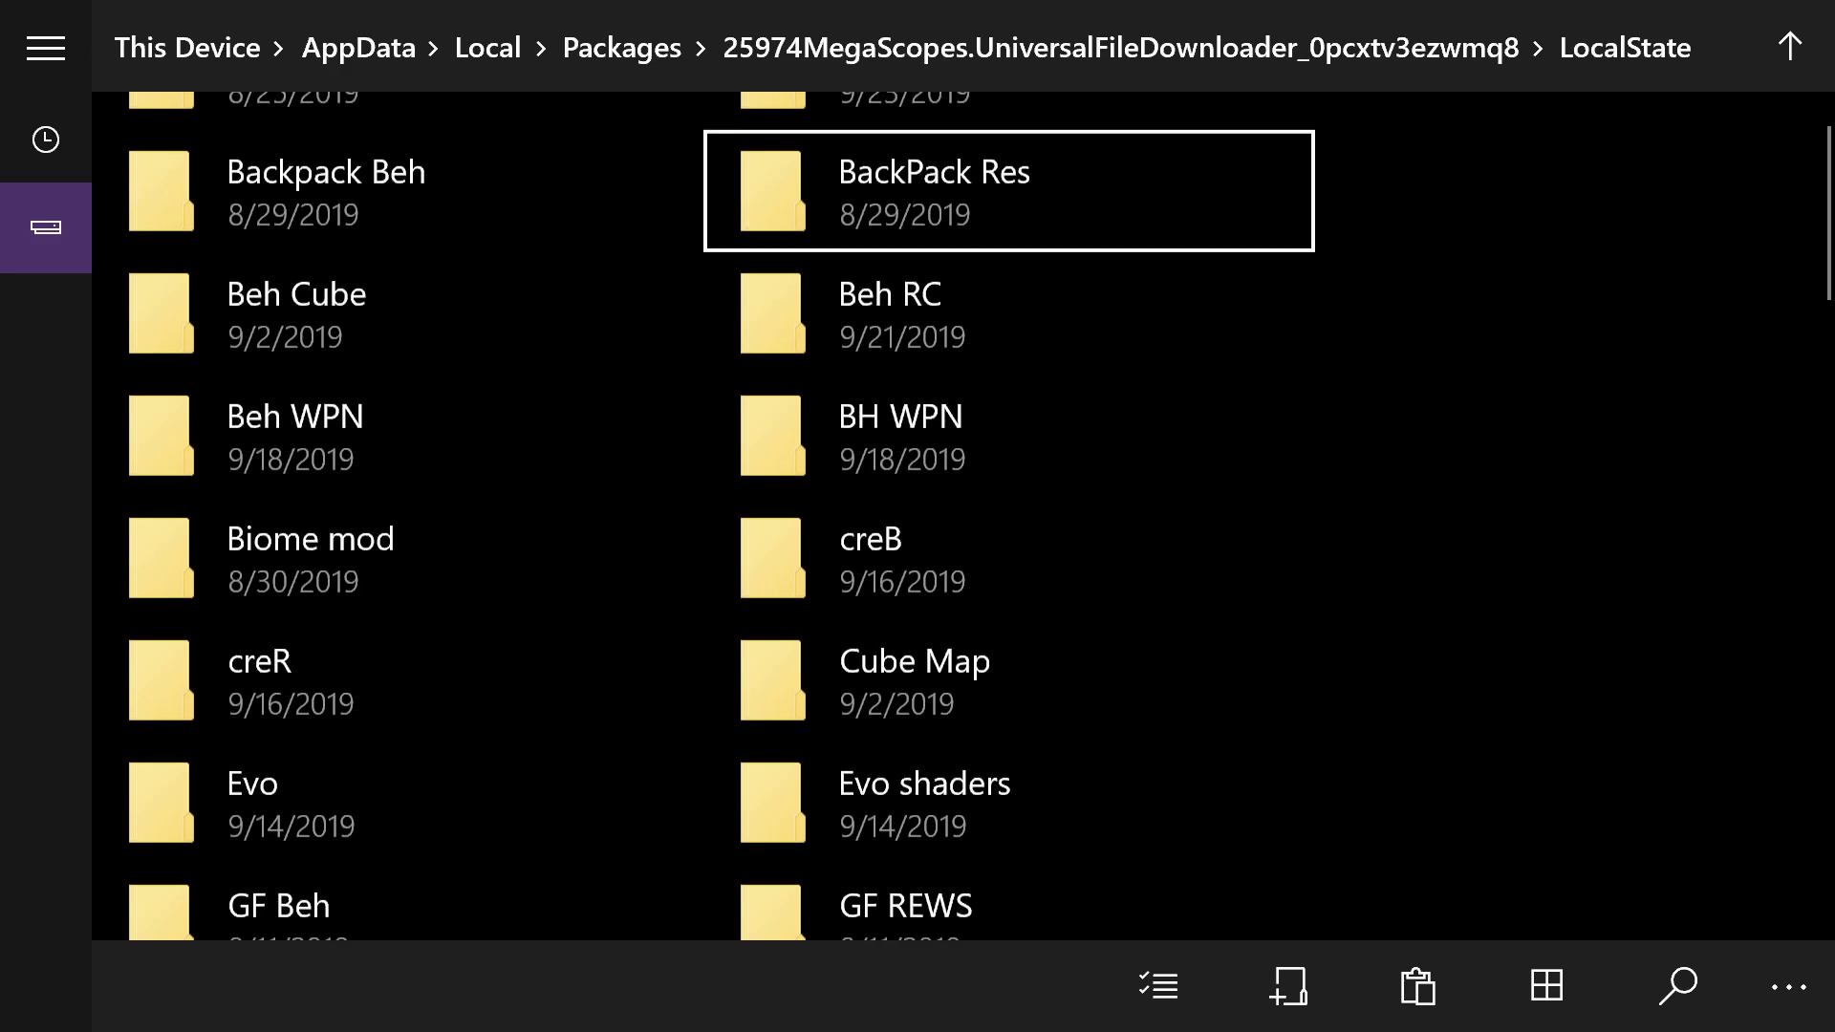
key("Right")
key("Right")
key("Right")
key("Return")
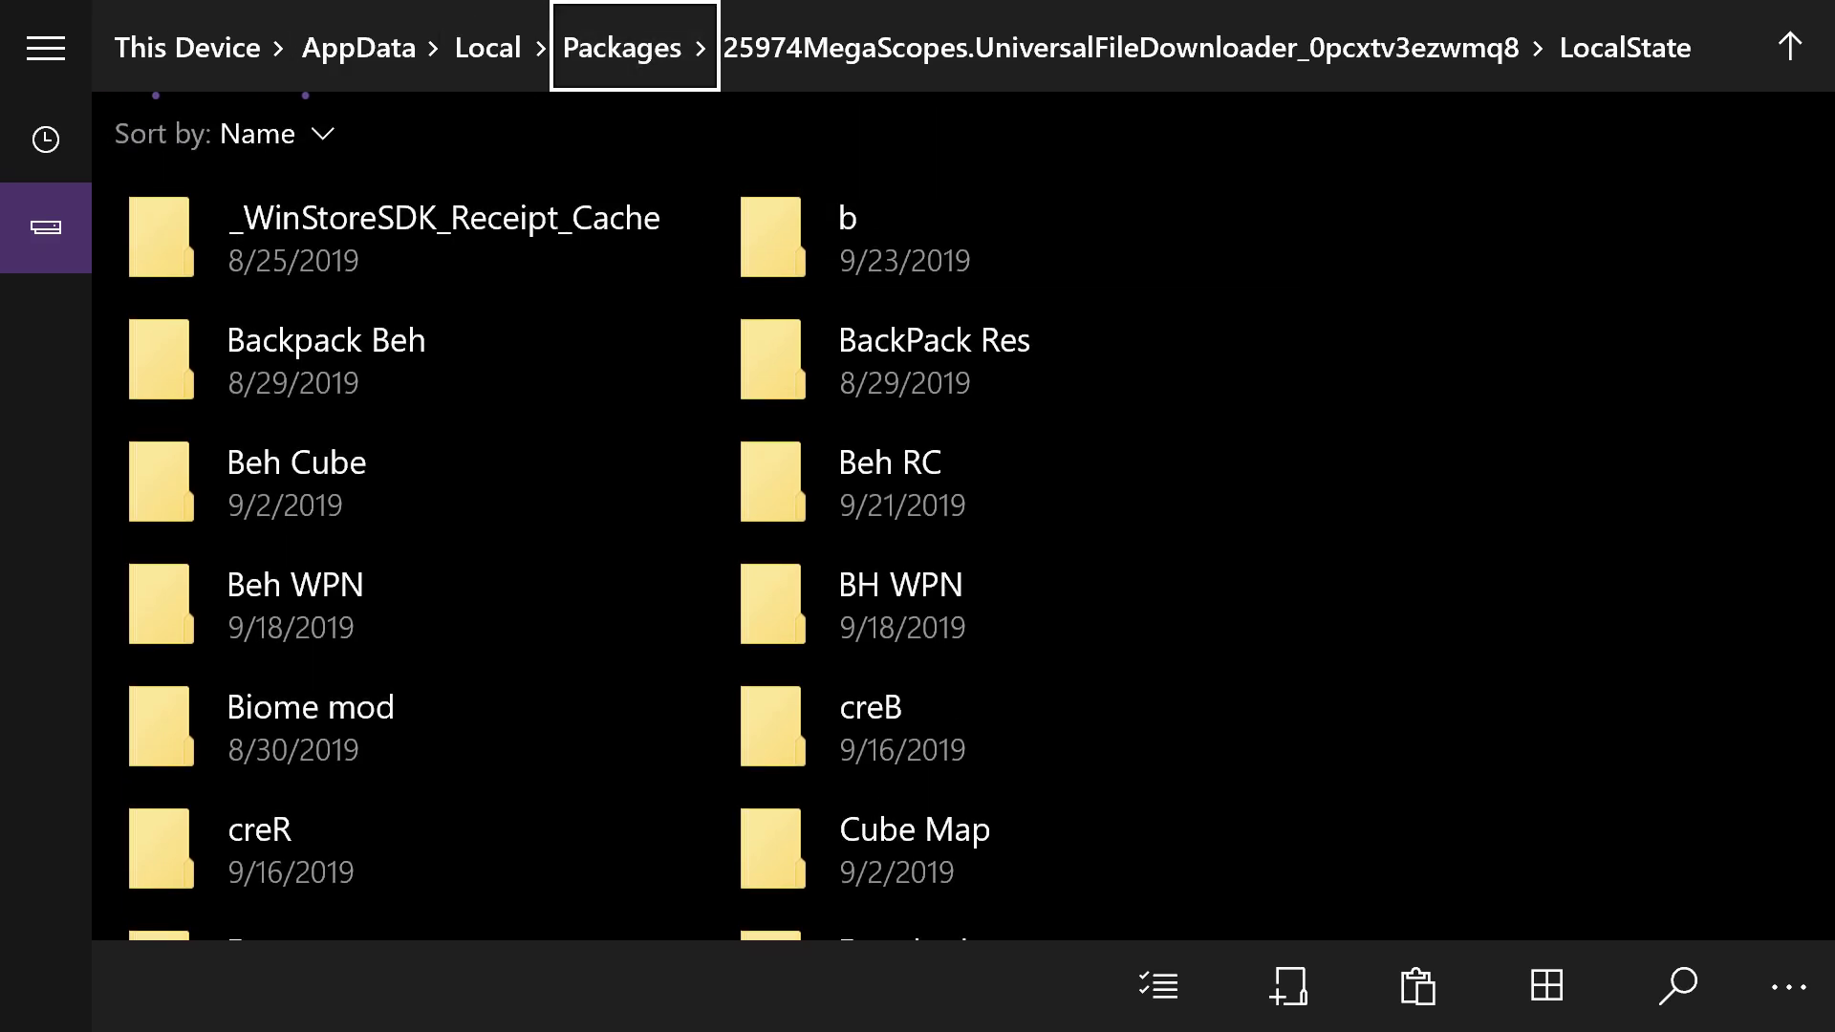
Open the Microsoft.MinecraftUWPConsole package folder.
key("Down")
key("Down")
key("Down")
key("Down")
key("Down")
key("Down")
key("Down")
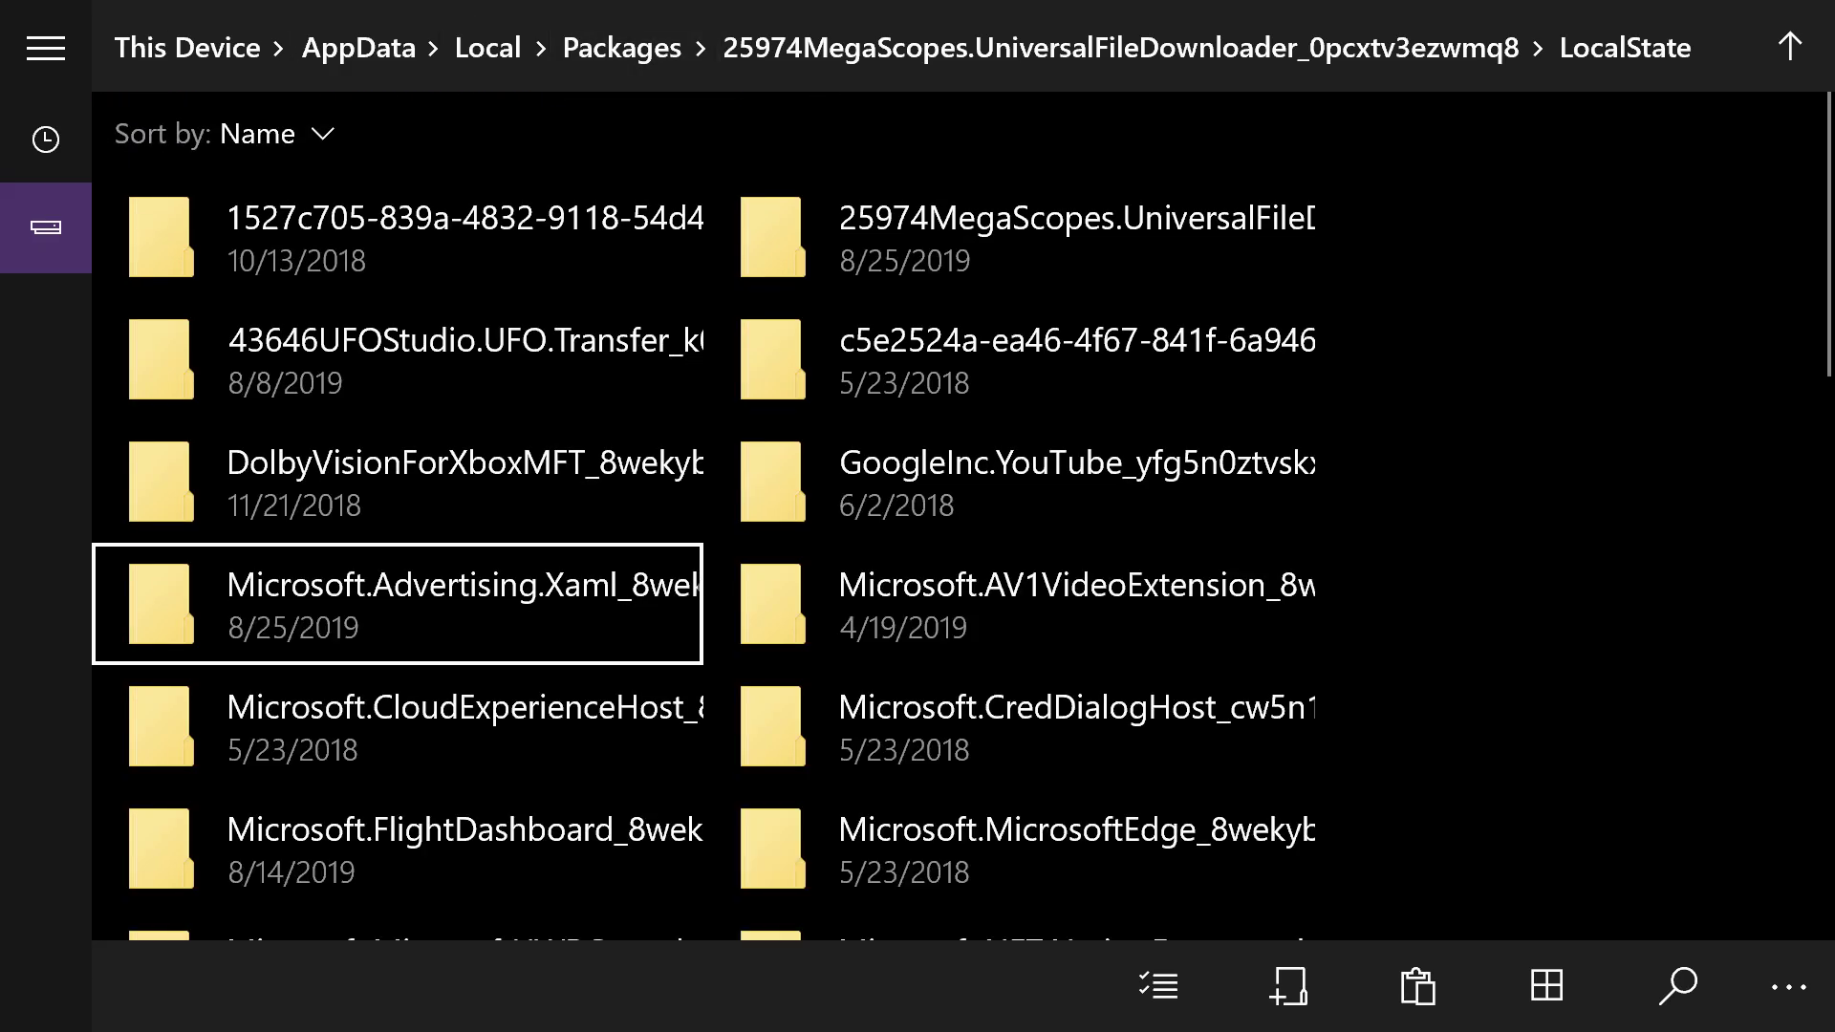
key("Return")
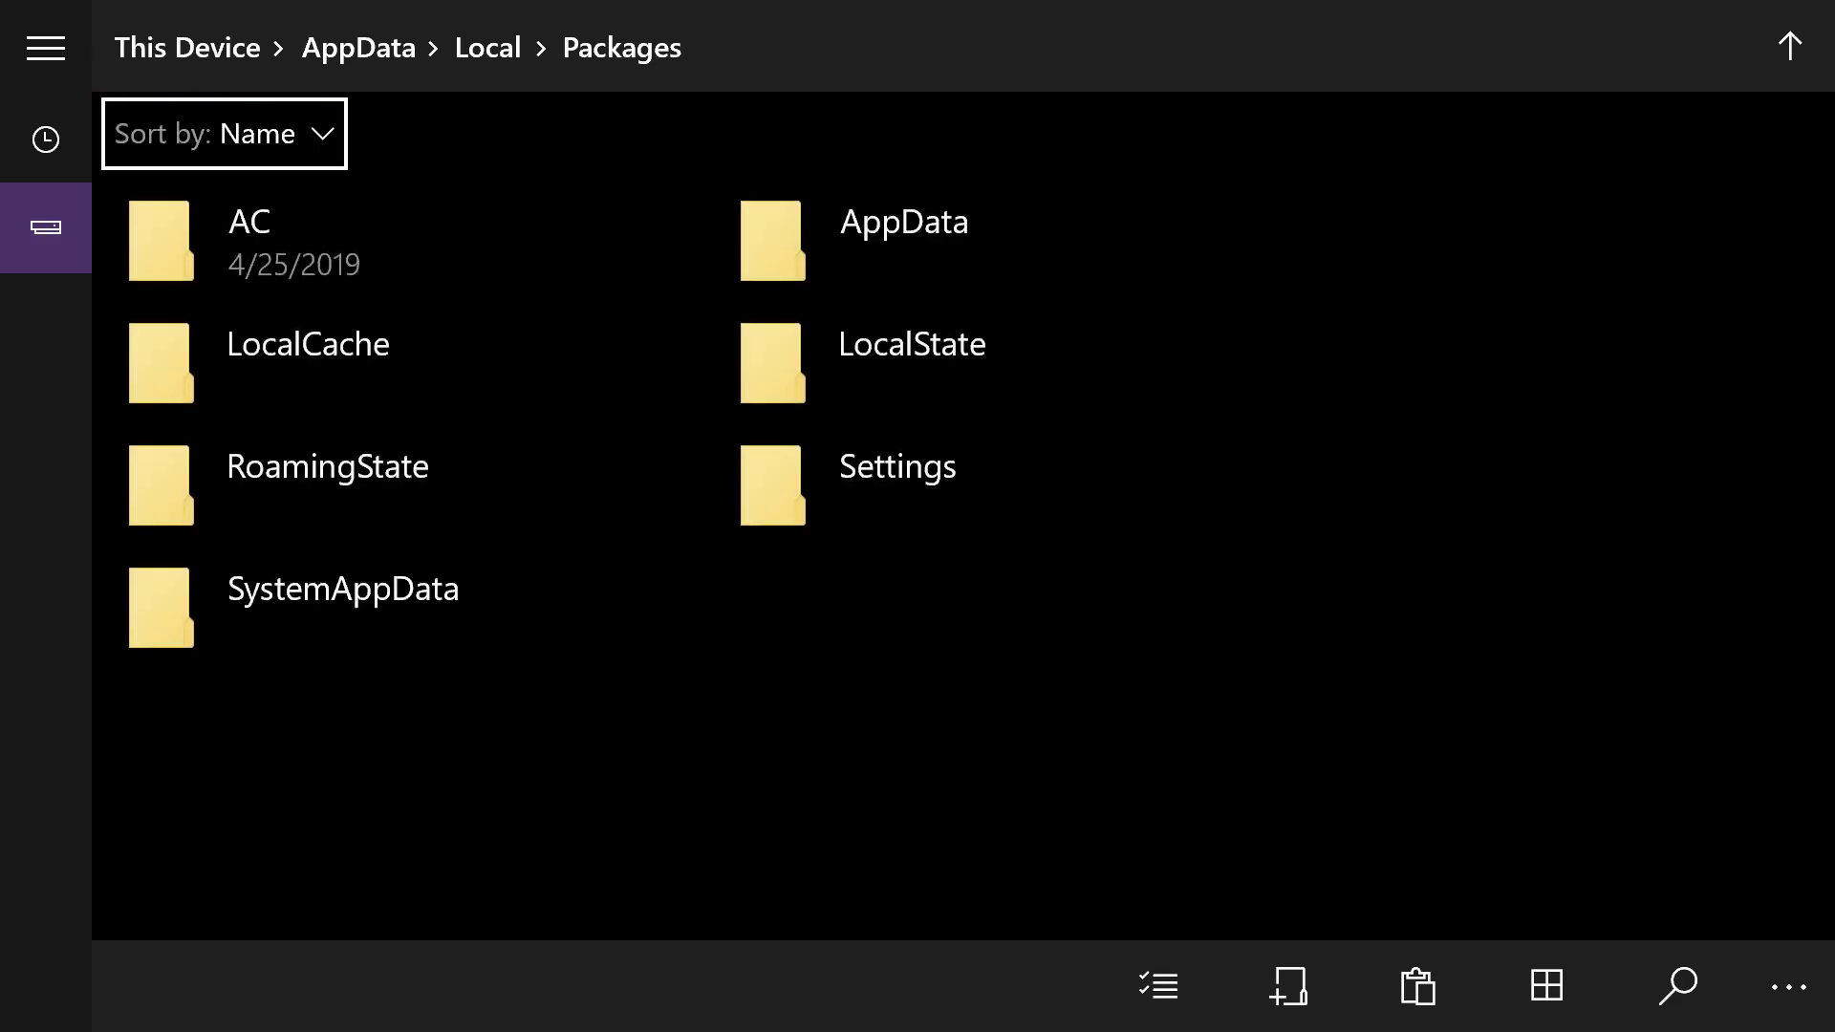
Go through LocalState and games into the com.mojang folder.
key("Down")
key("Down")
key("Right")
key("Return")
key("Down")
key("Return")
key("Down")
key("Return")
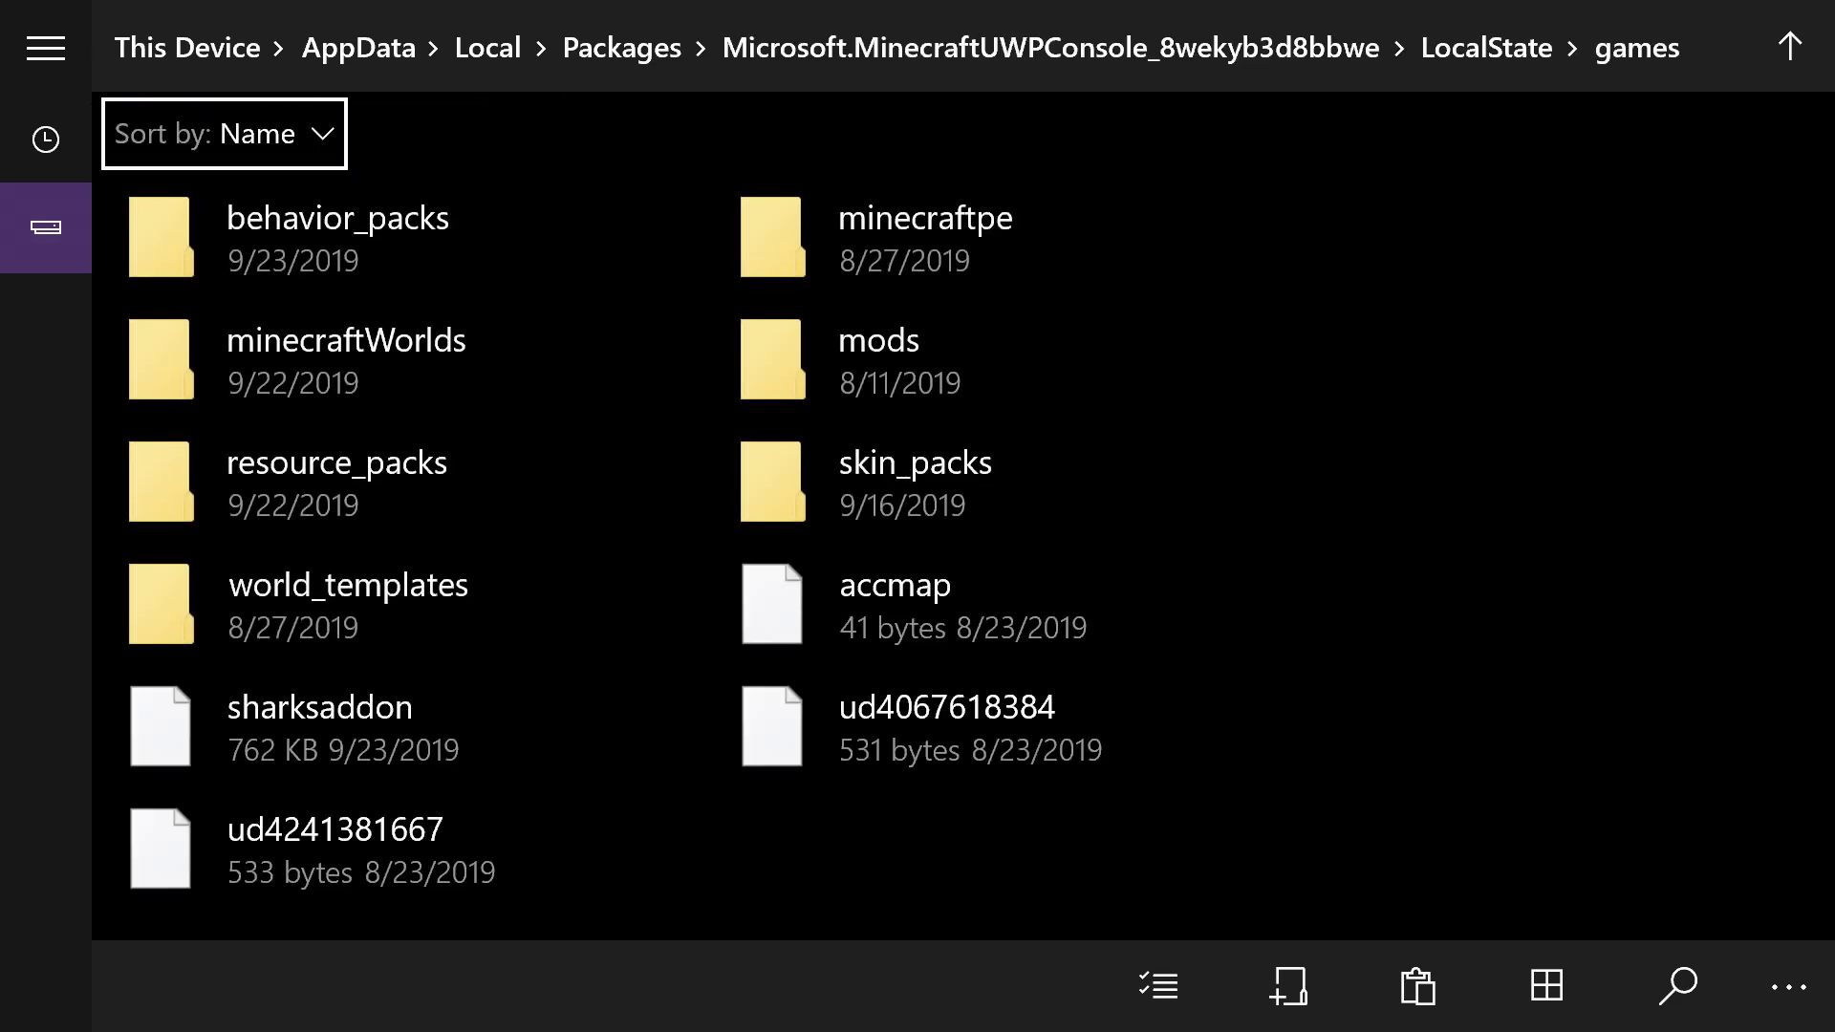
Open the resource_packs folder in com.mojang.
key("Down")
key("Down")
key("Down")
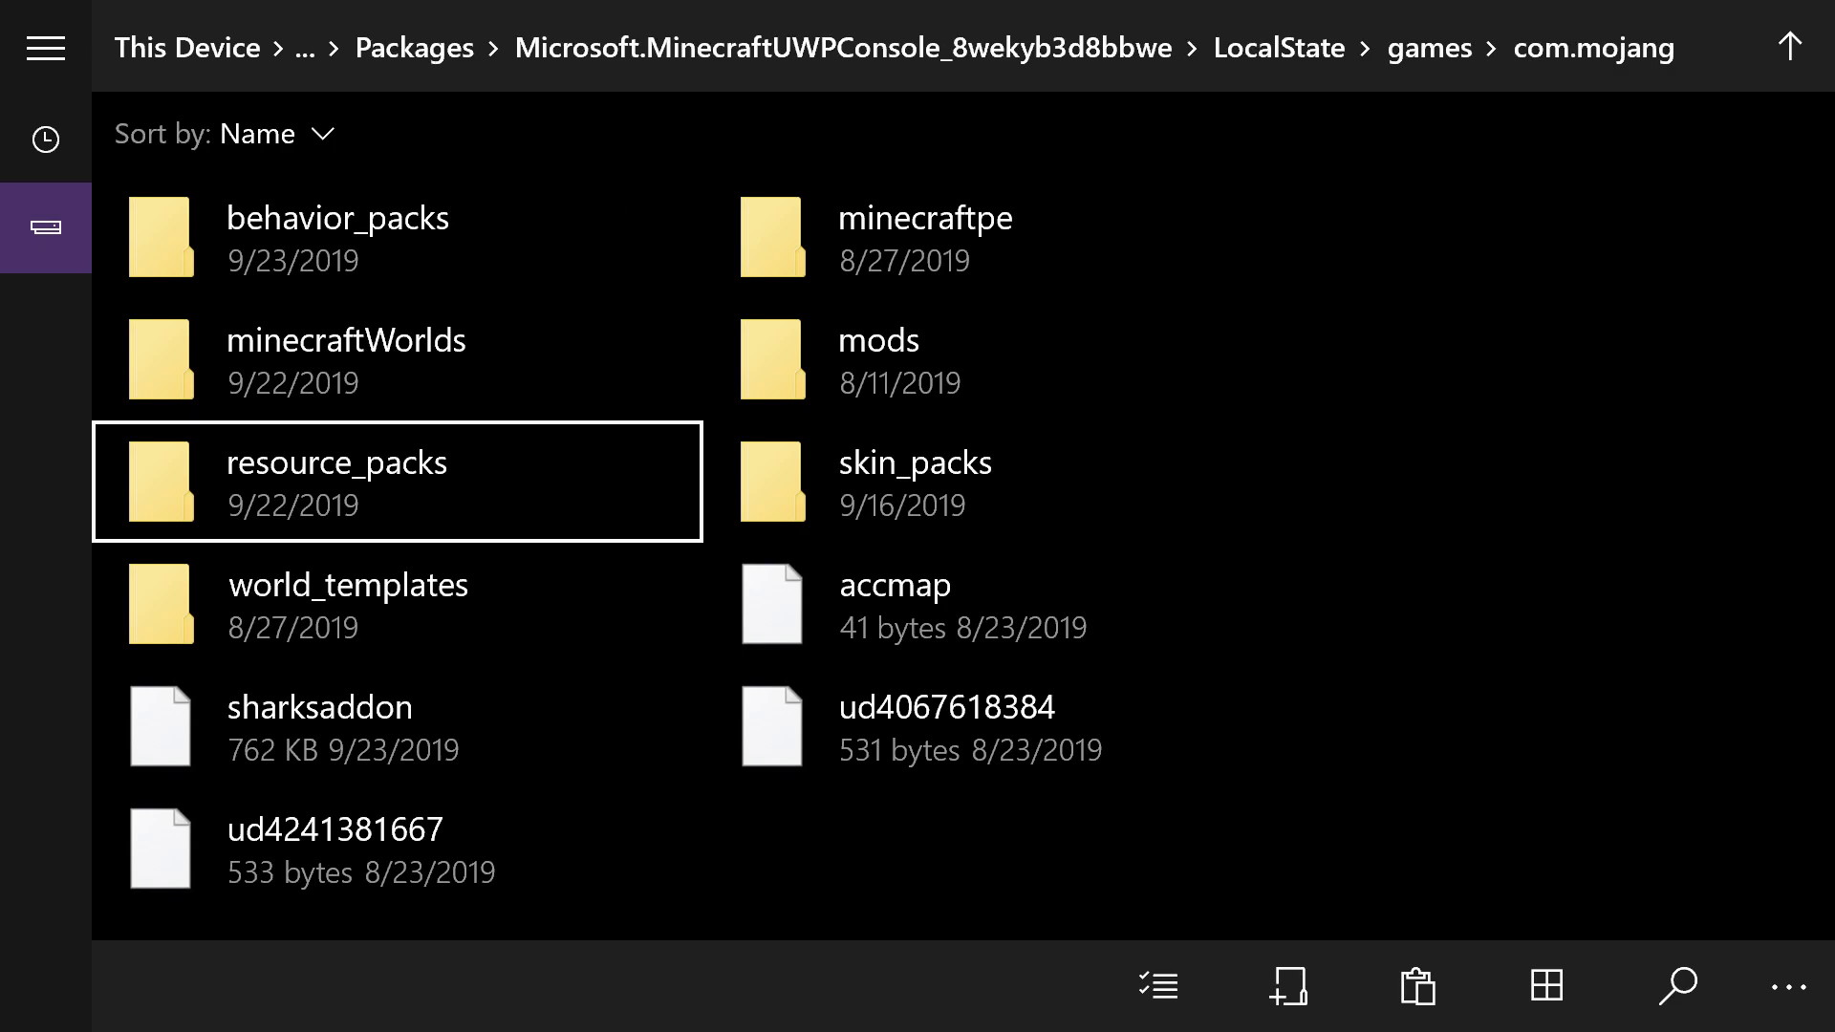
key("Return")
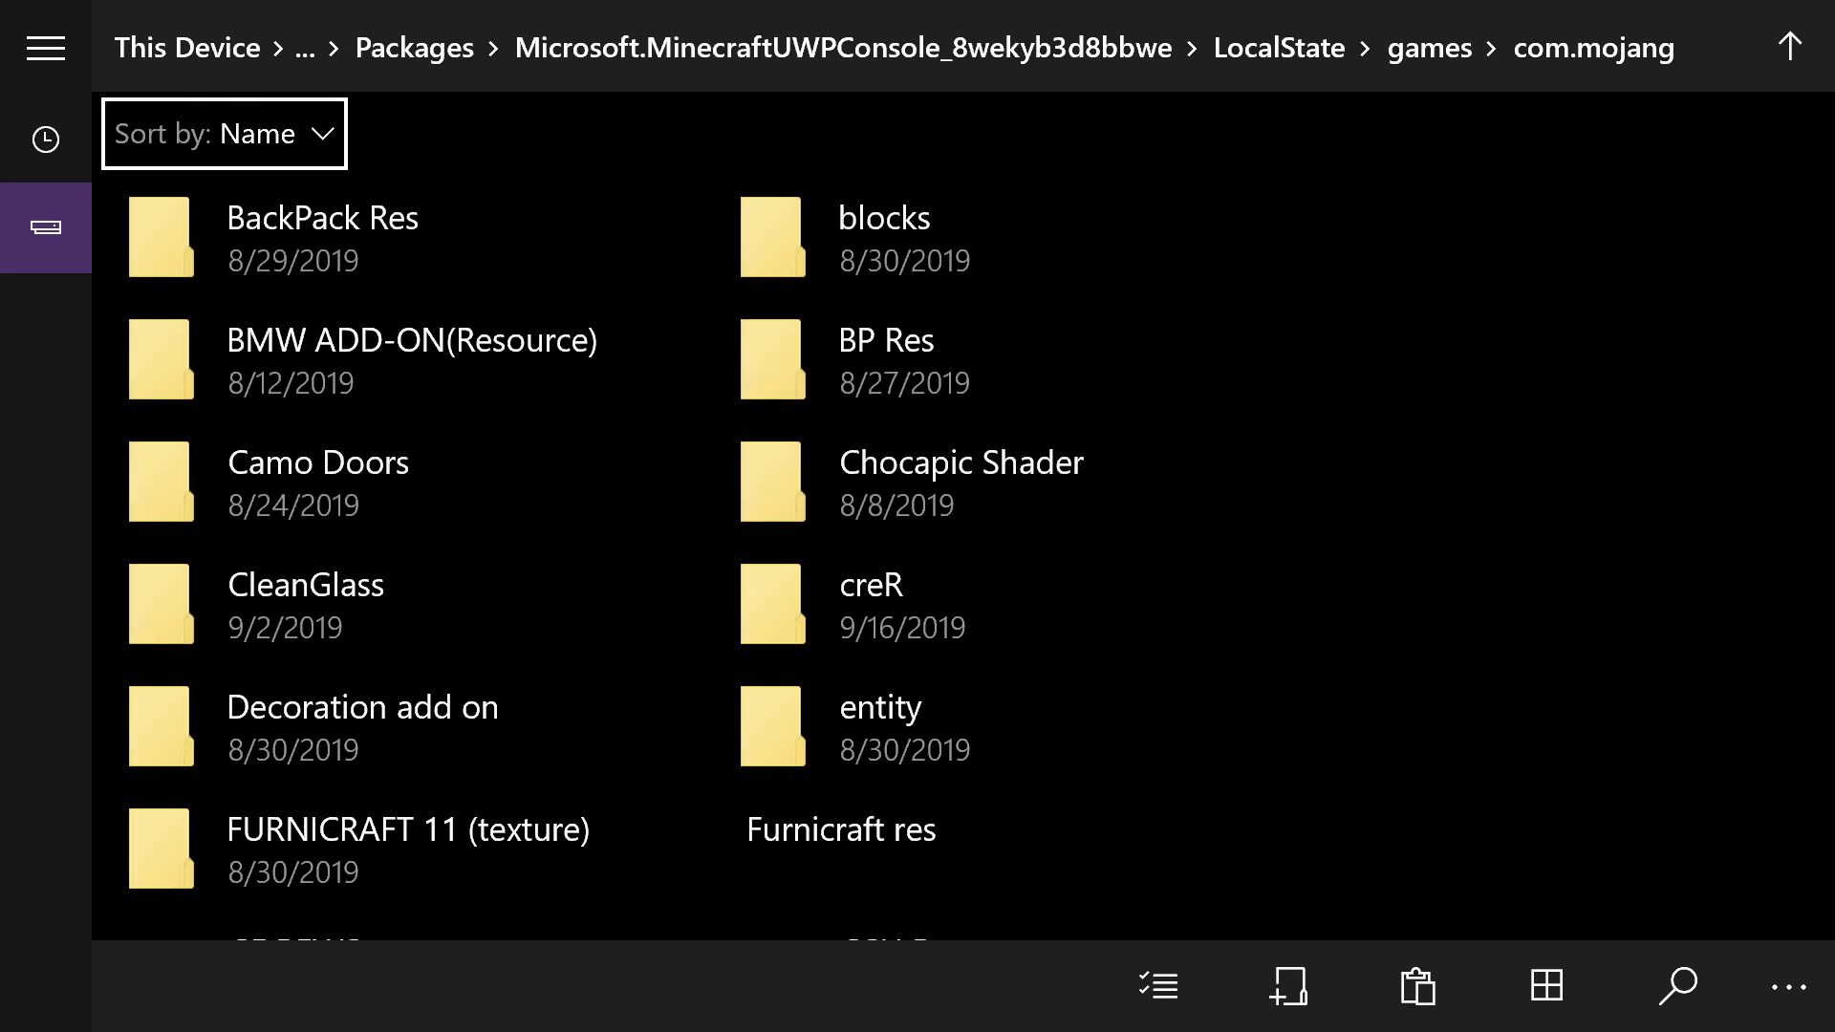
Paste the copied realisticnew folder into resource_packs.
key("Down")
key("Up")
key("Down")
key("Right")
key("Tab")
key("Tab")
key("Left")
key("Left")
key("Left")
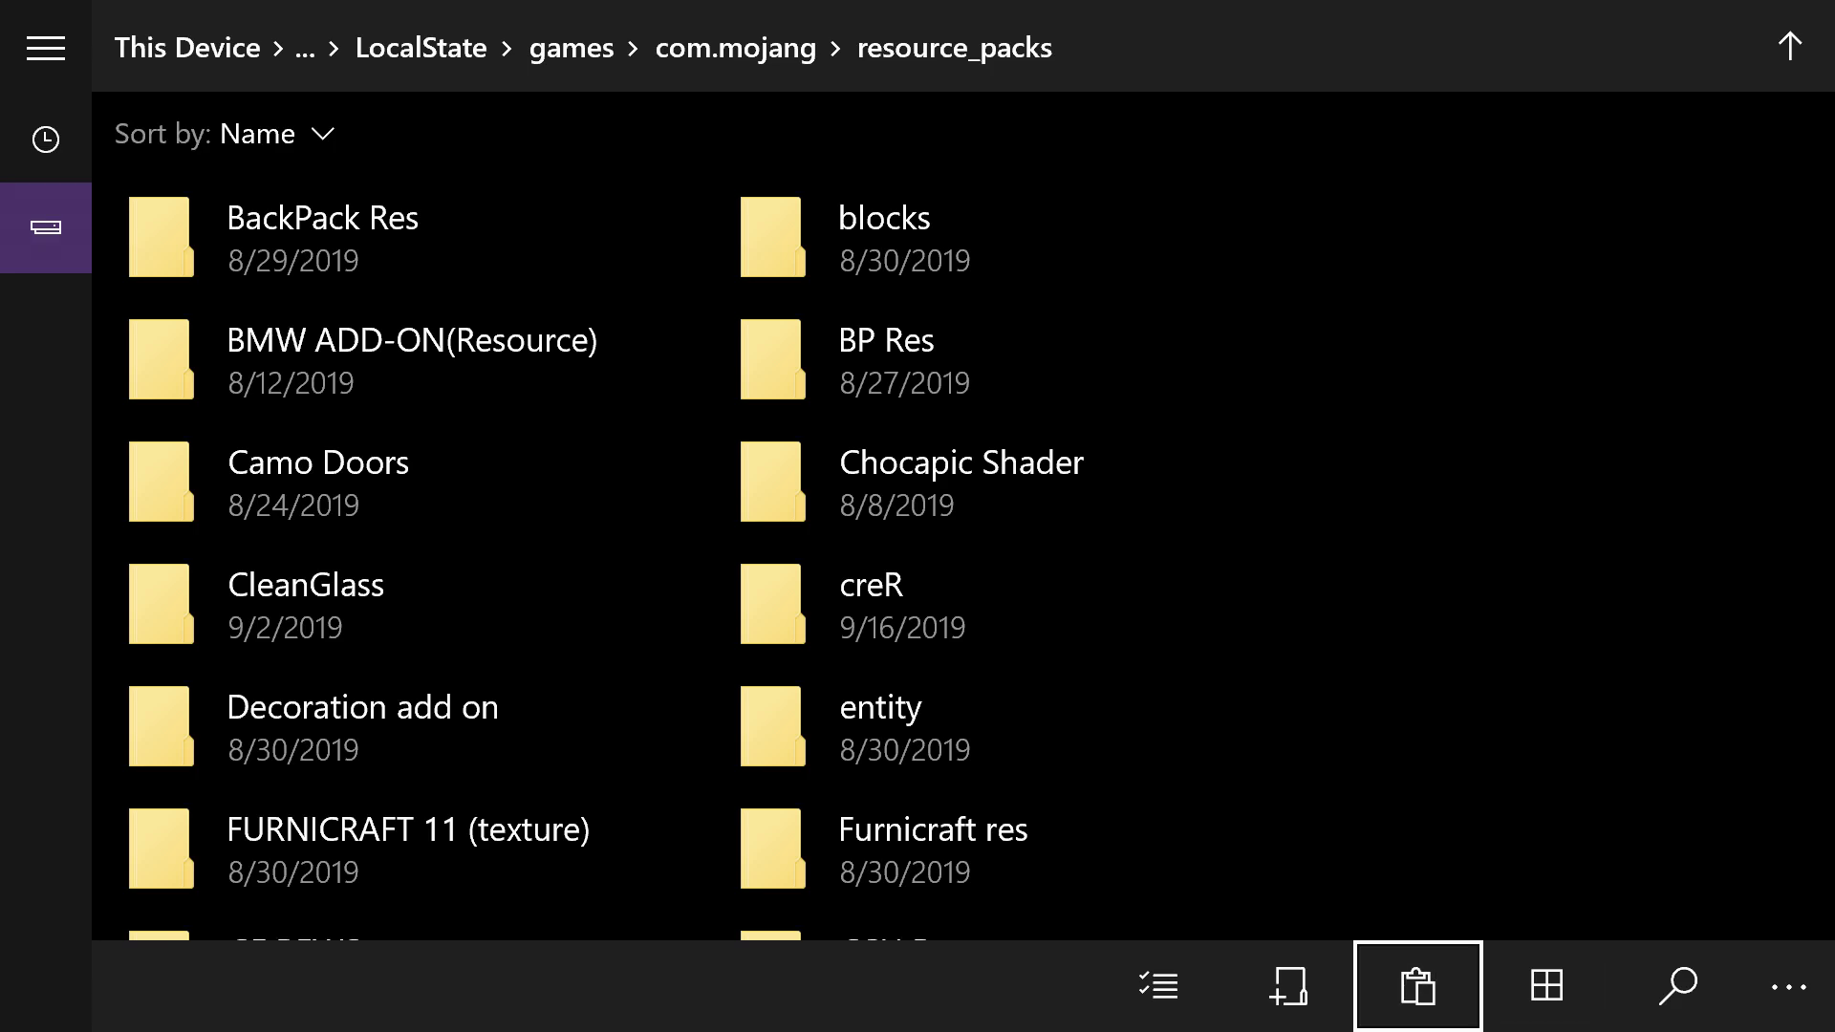
Look through the resource_packs list for the realisticnew folder.
key("Up")
key("Down")
key("Down")
key("Down")
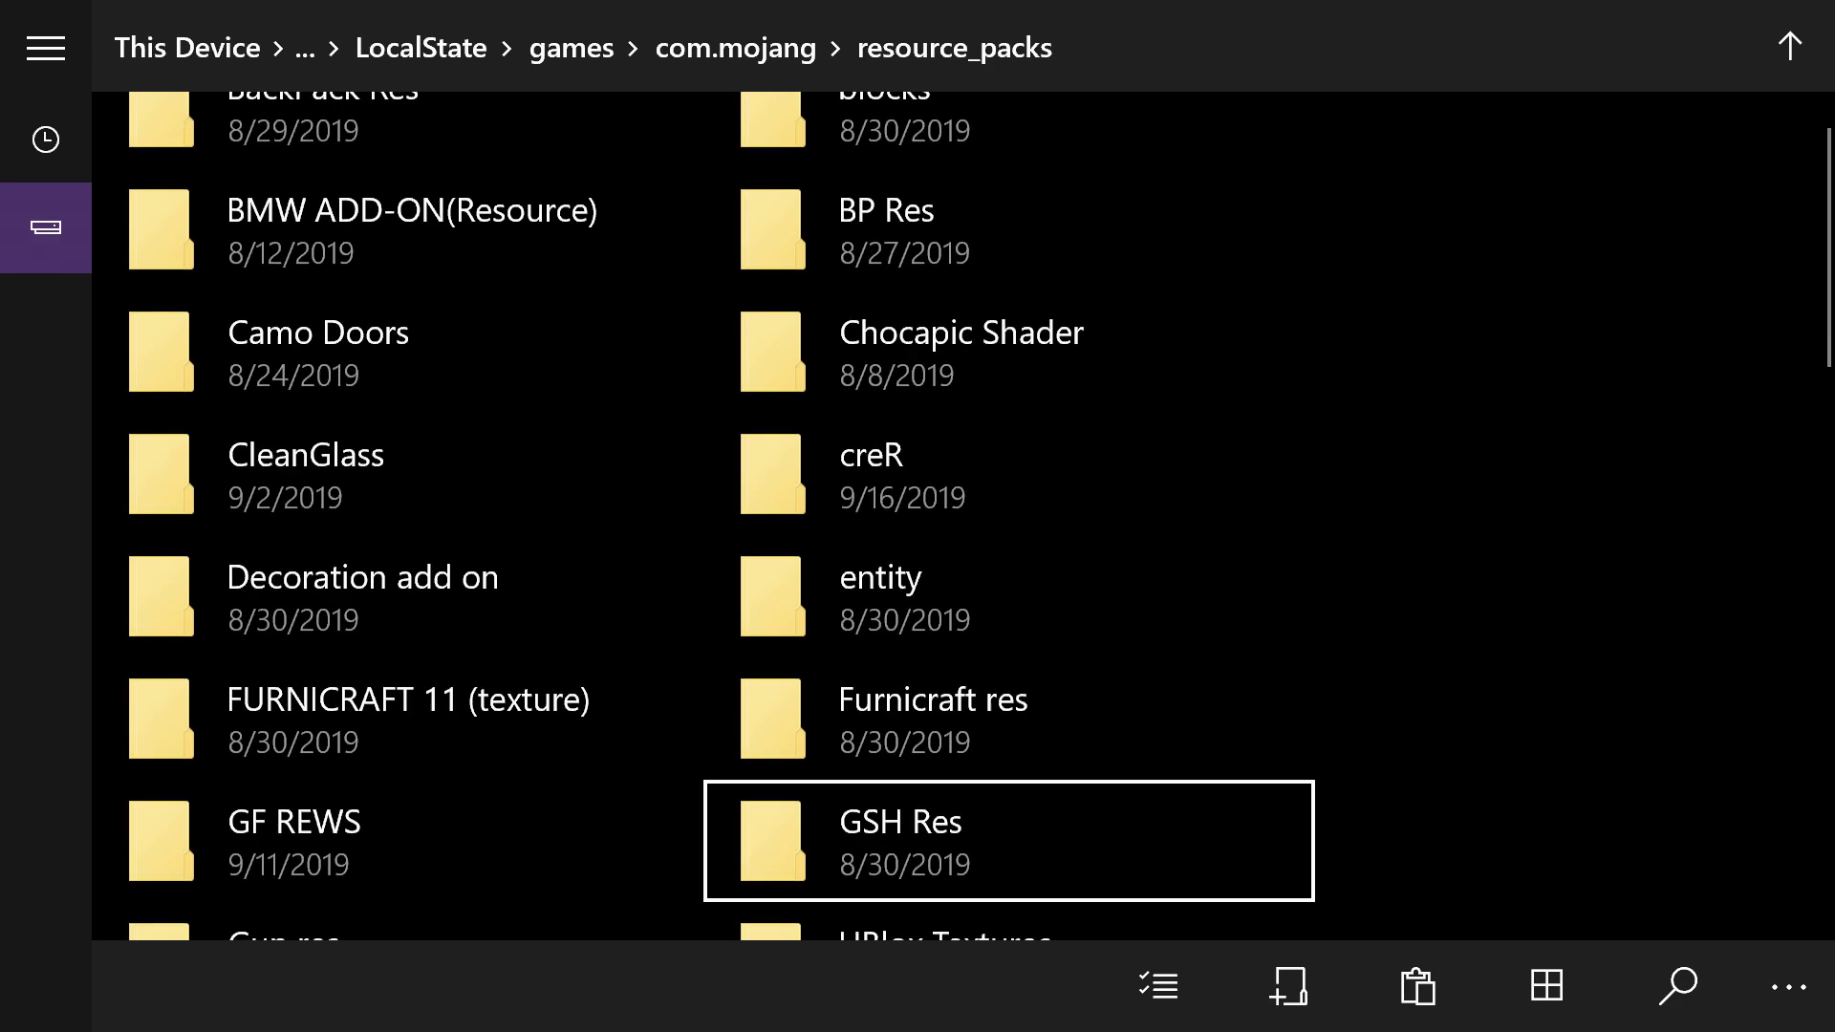
key("Down")
key("Down")
key("Down")
key("Down")
key("Down")
key("Down")
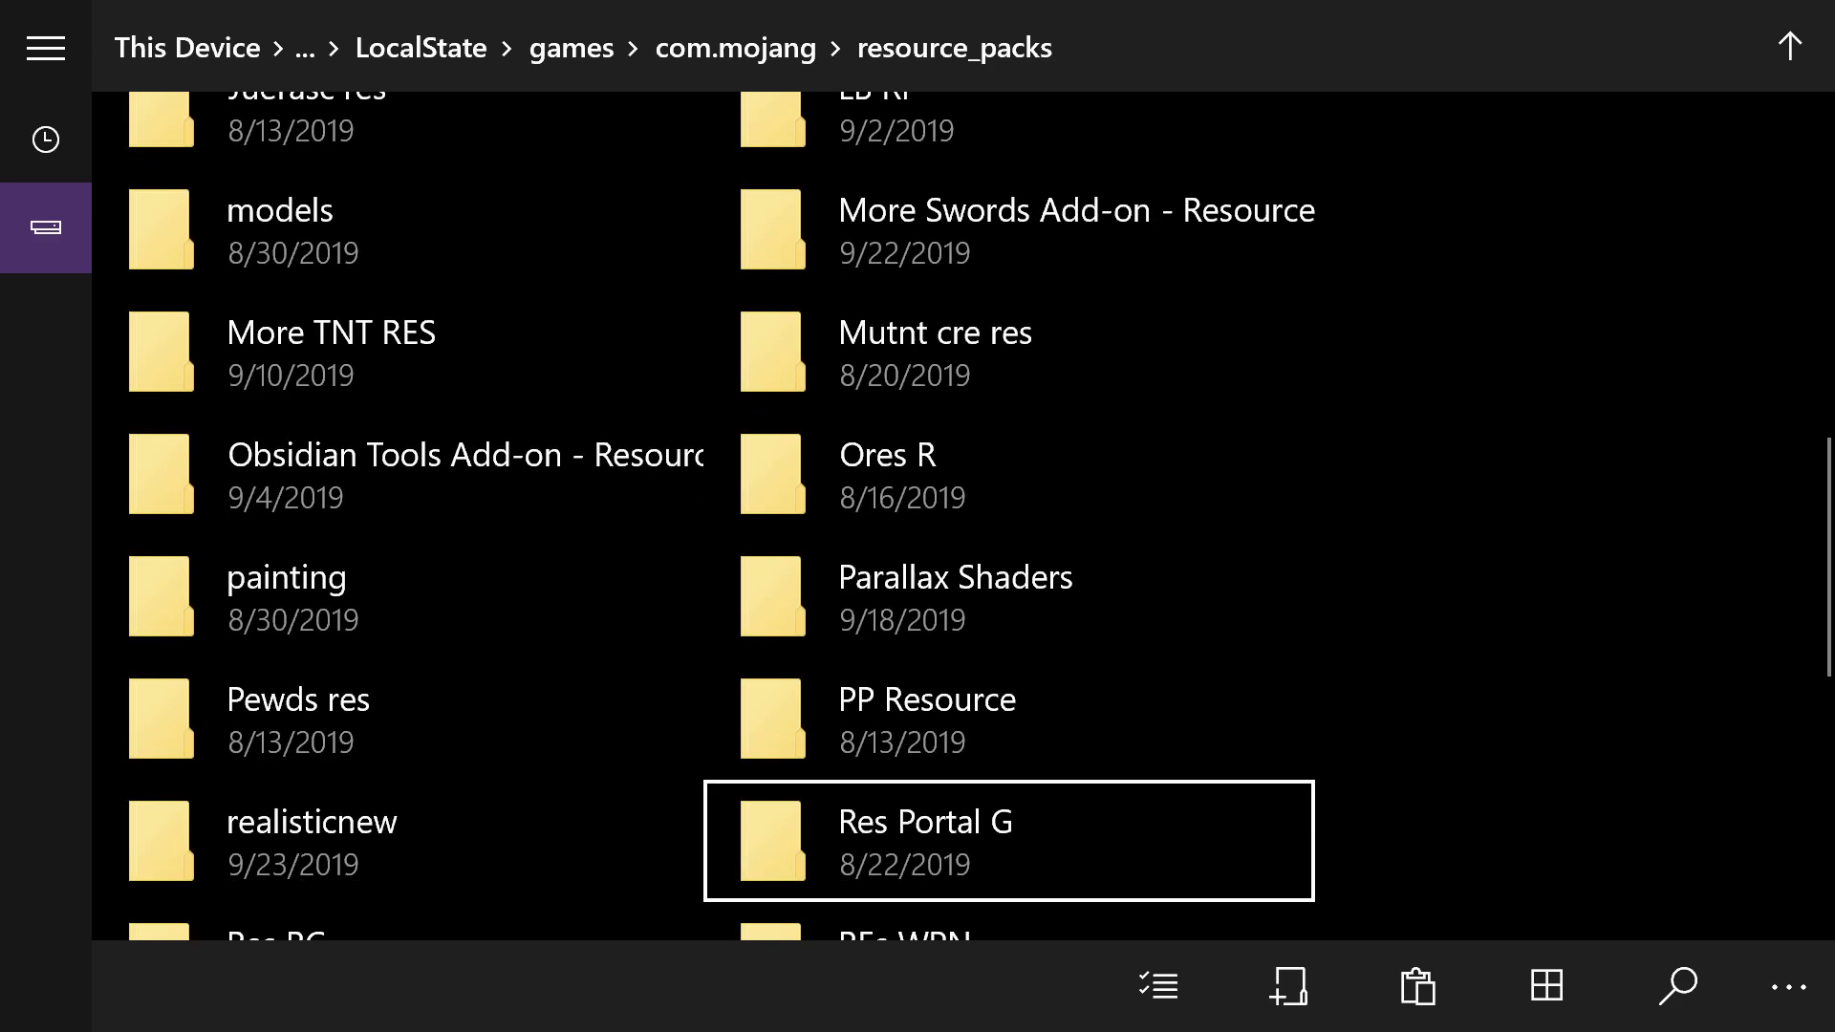
key("Down")
key("Left")
key("Up")
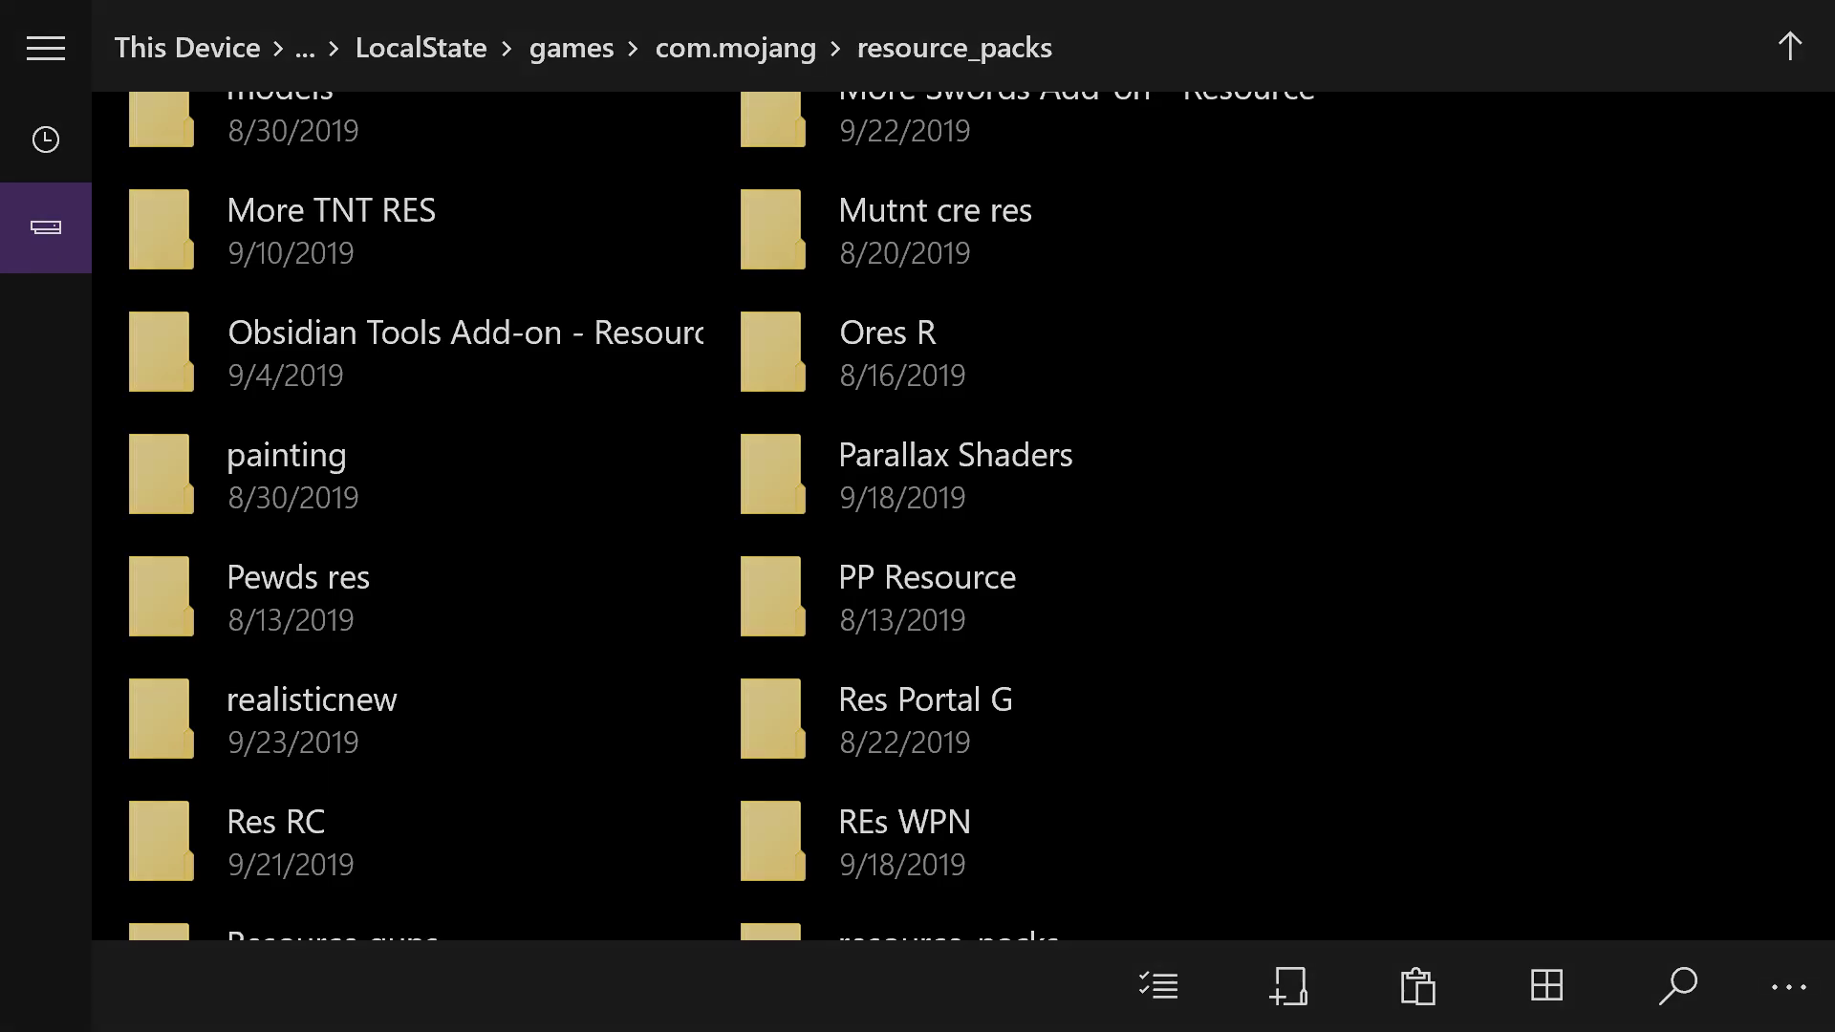
Switch to Minecraft and open its list of worlds.
key("super")
key("Down")
key("Down")
key("Down")
key("Down")
key("Down")
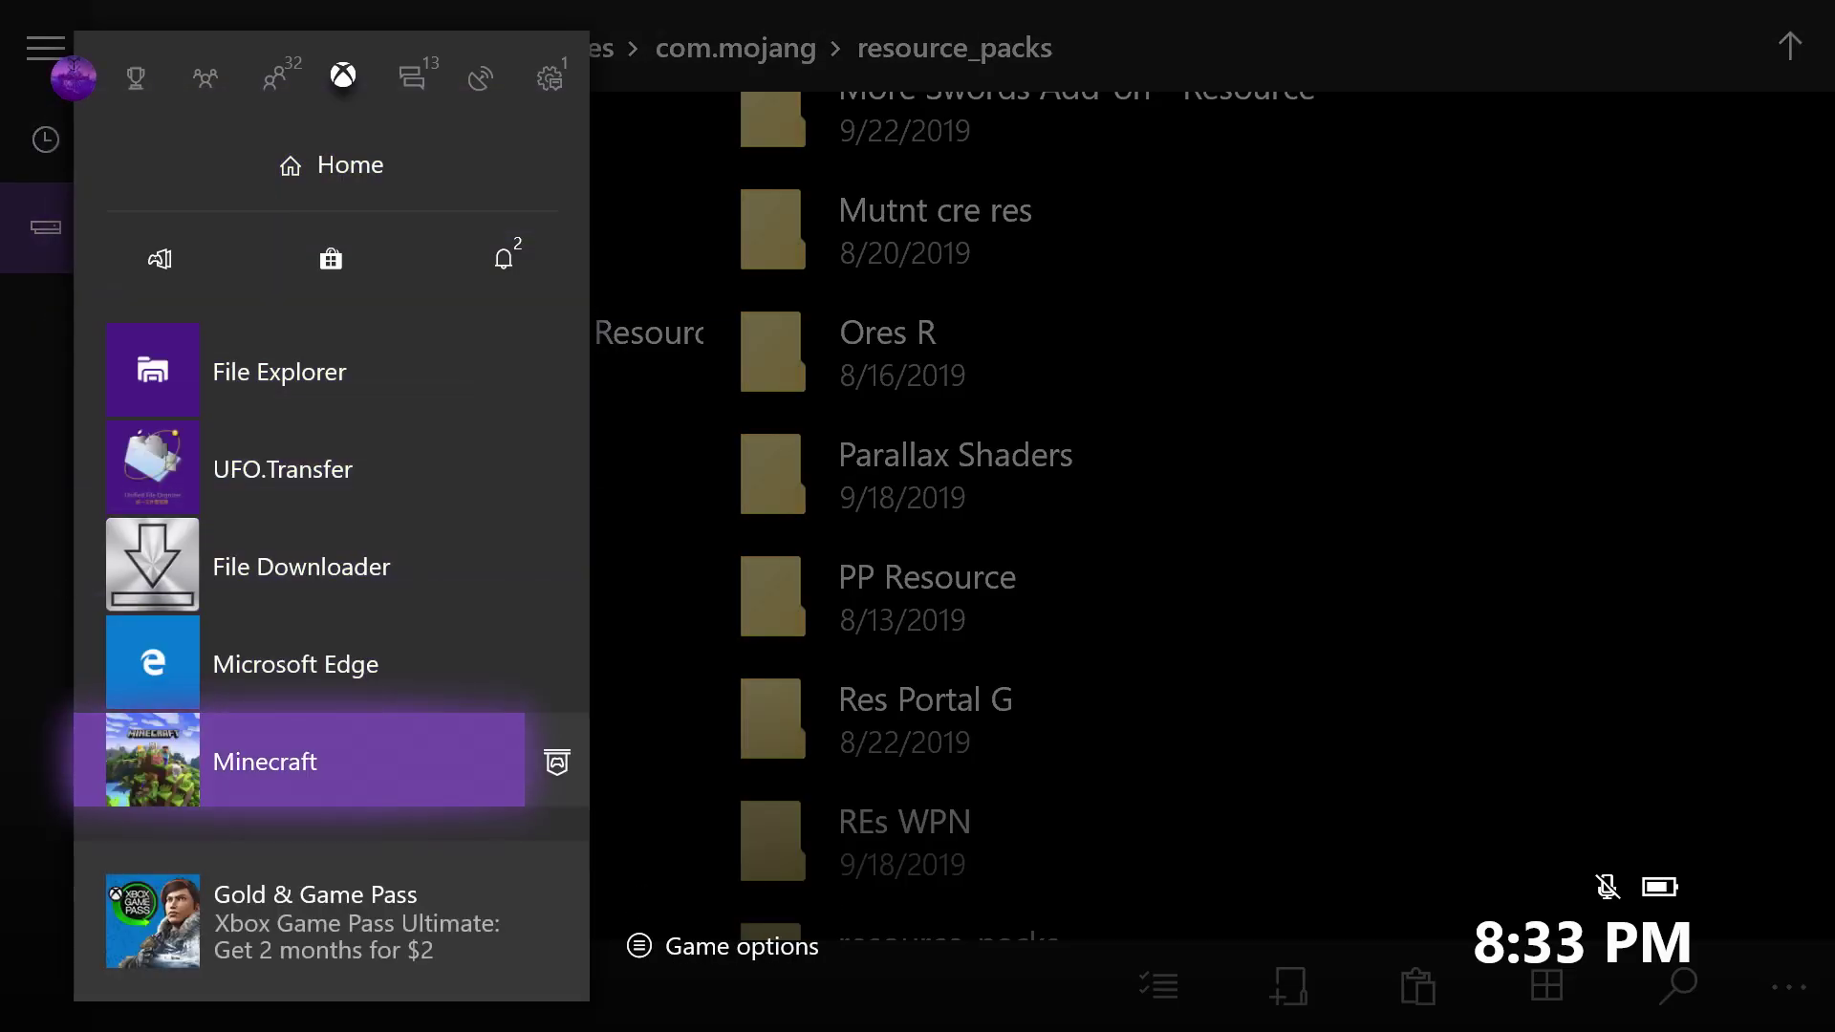
key("Return")
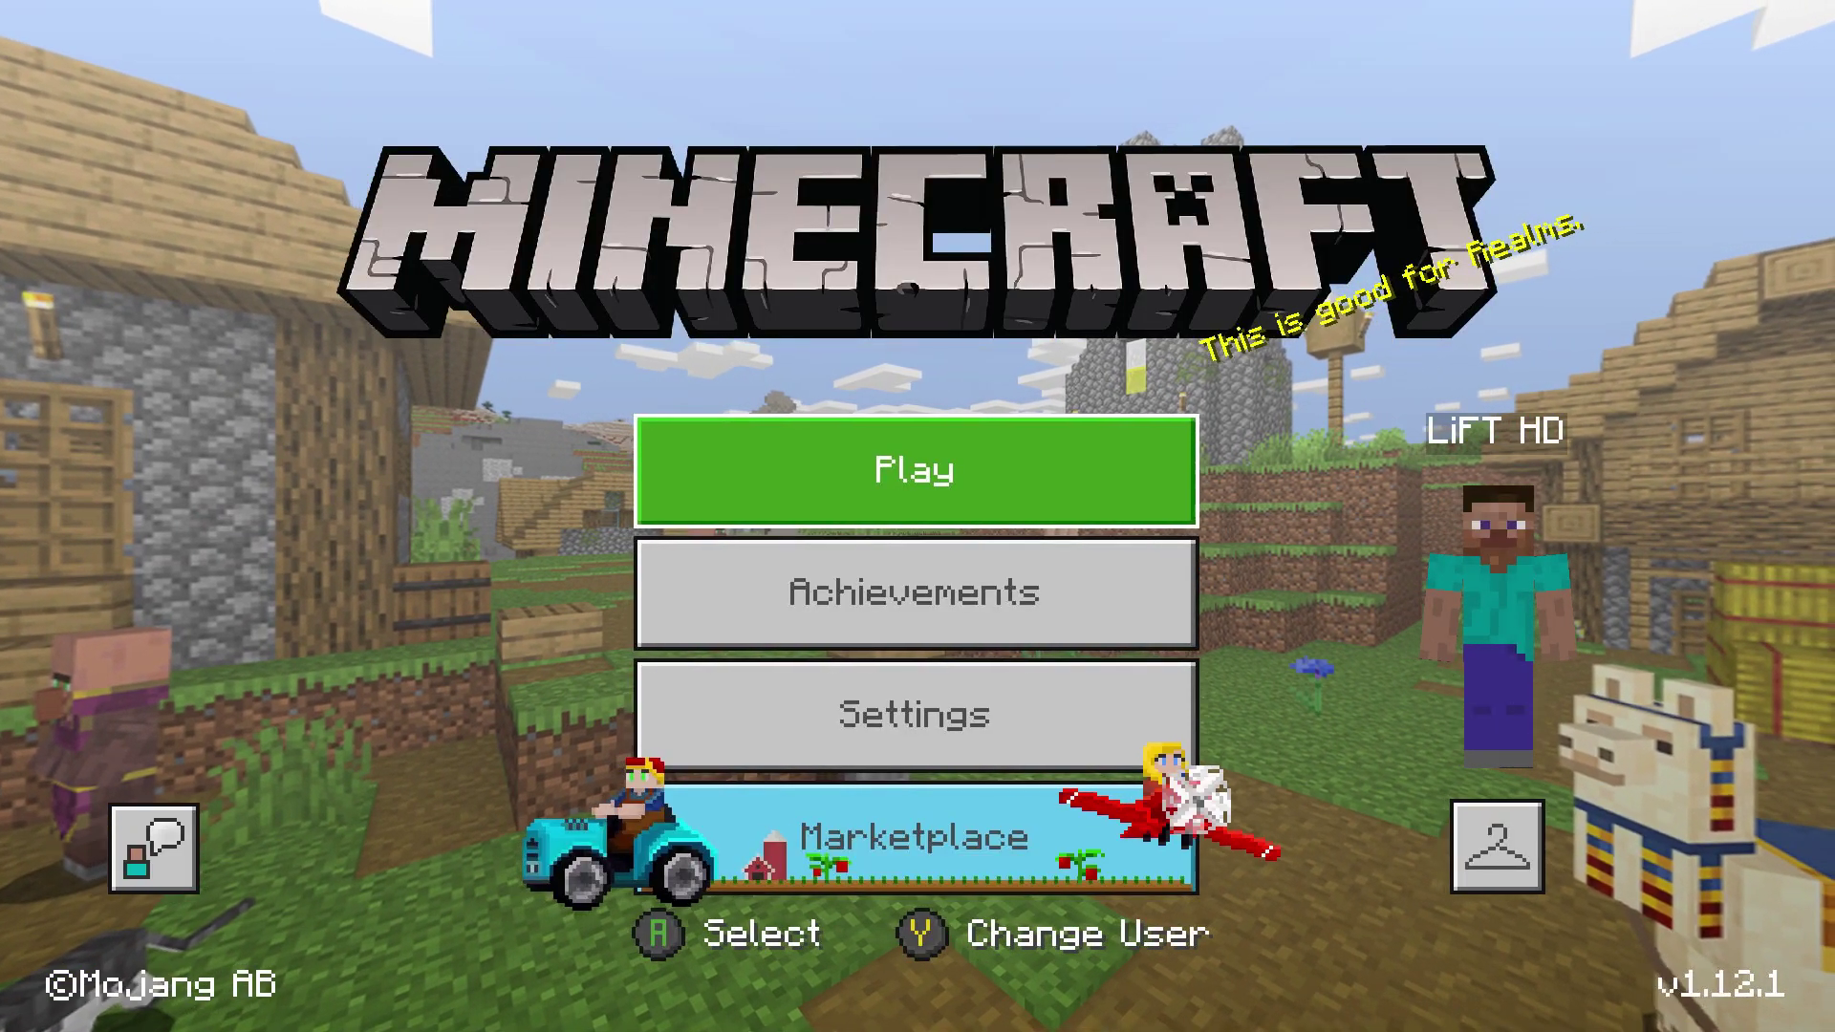
key("Return")
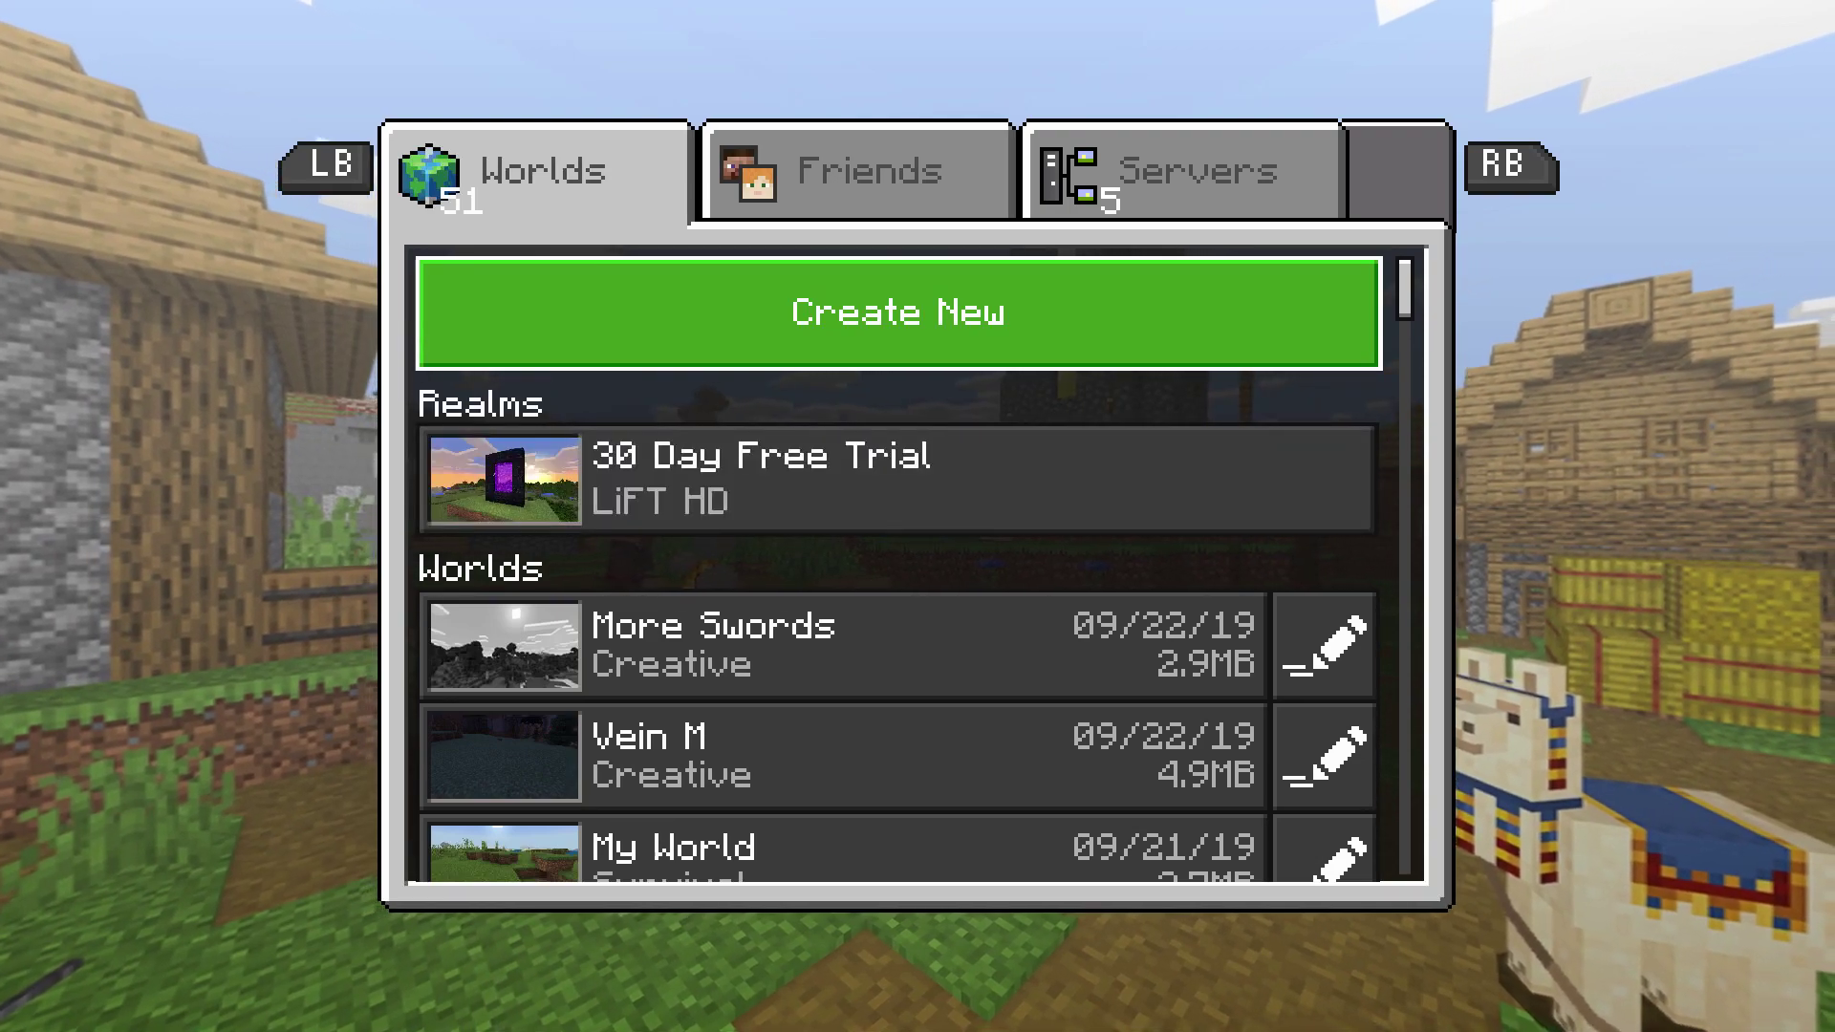
Look through the list of existing worlds.
key("Down")
key("Down")
key("Down")
key("Down")
key("Down")
key("Down")
key("Down")
key("Down")
key("Down")
key("Down")
key("Down")
key("Down")
key("Down")
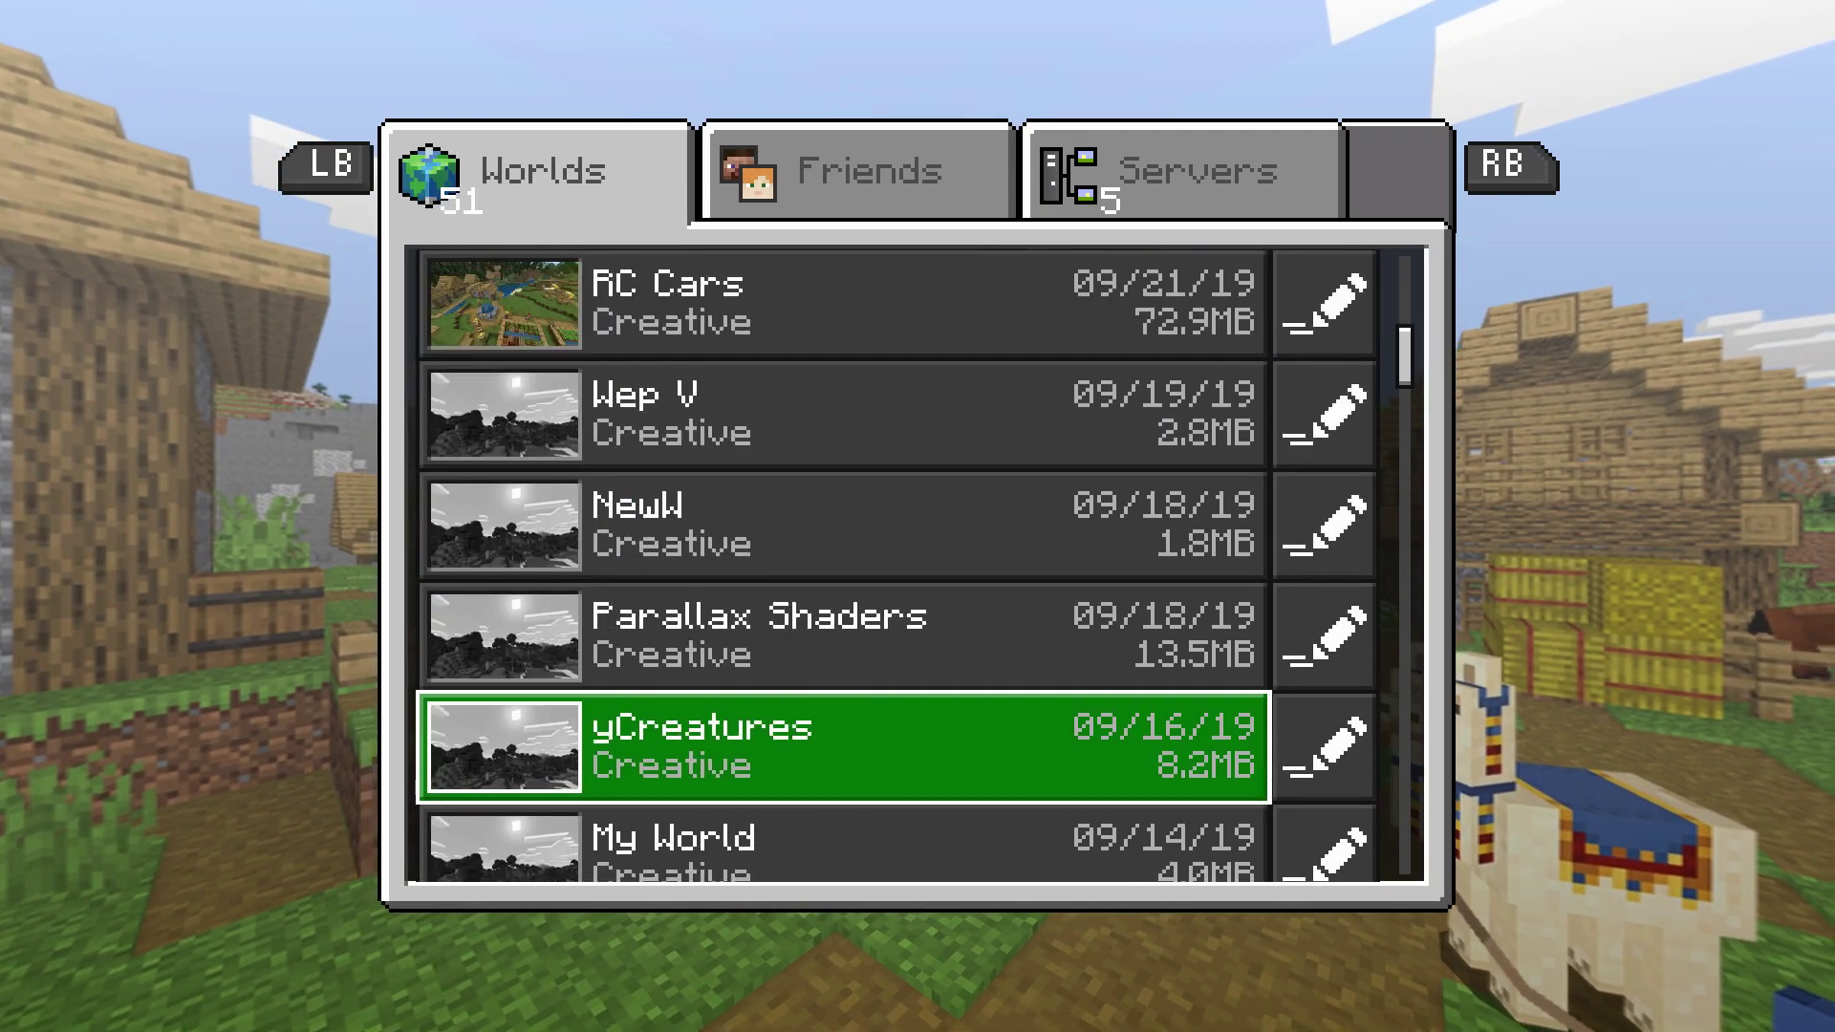
key("Down")
key("Down")
key("Down")
key("Down")
key("Down")
key("Down")
key("Down")
key("Down")
key("Down")
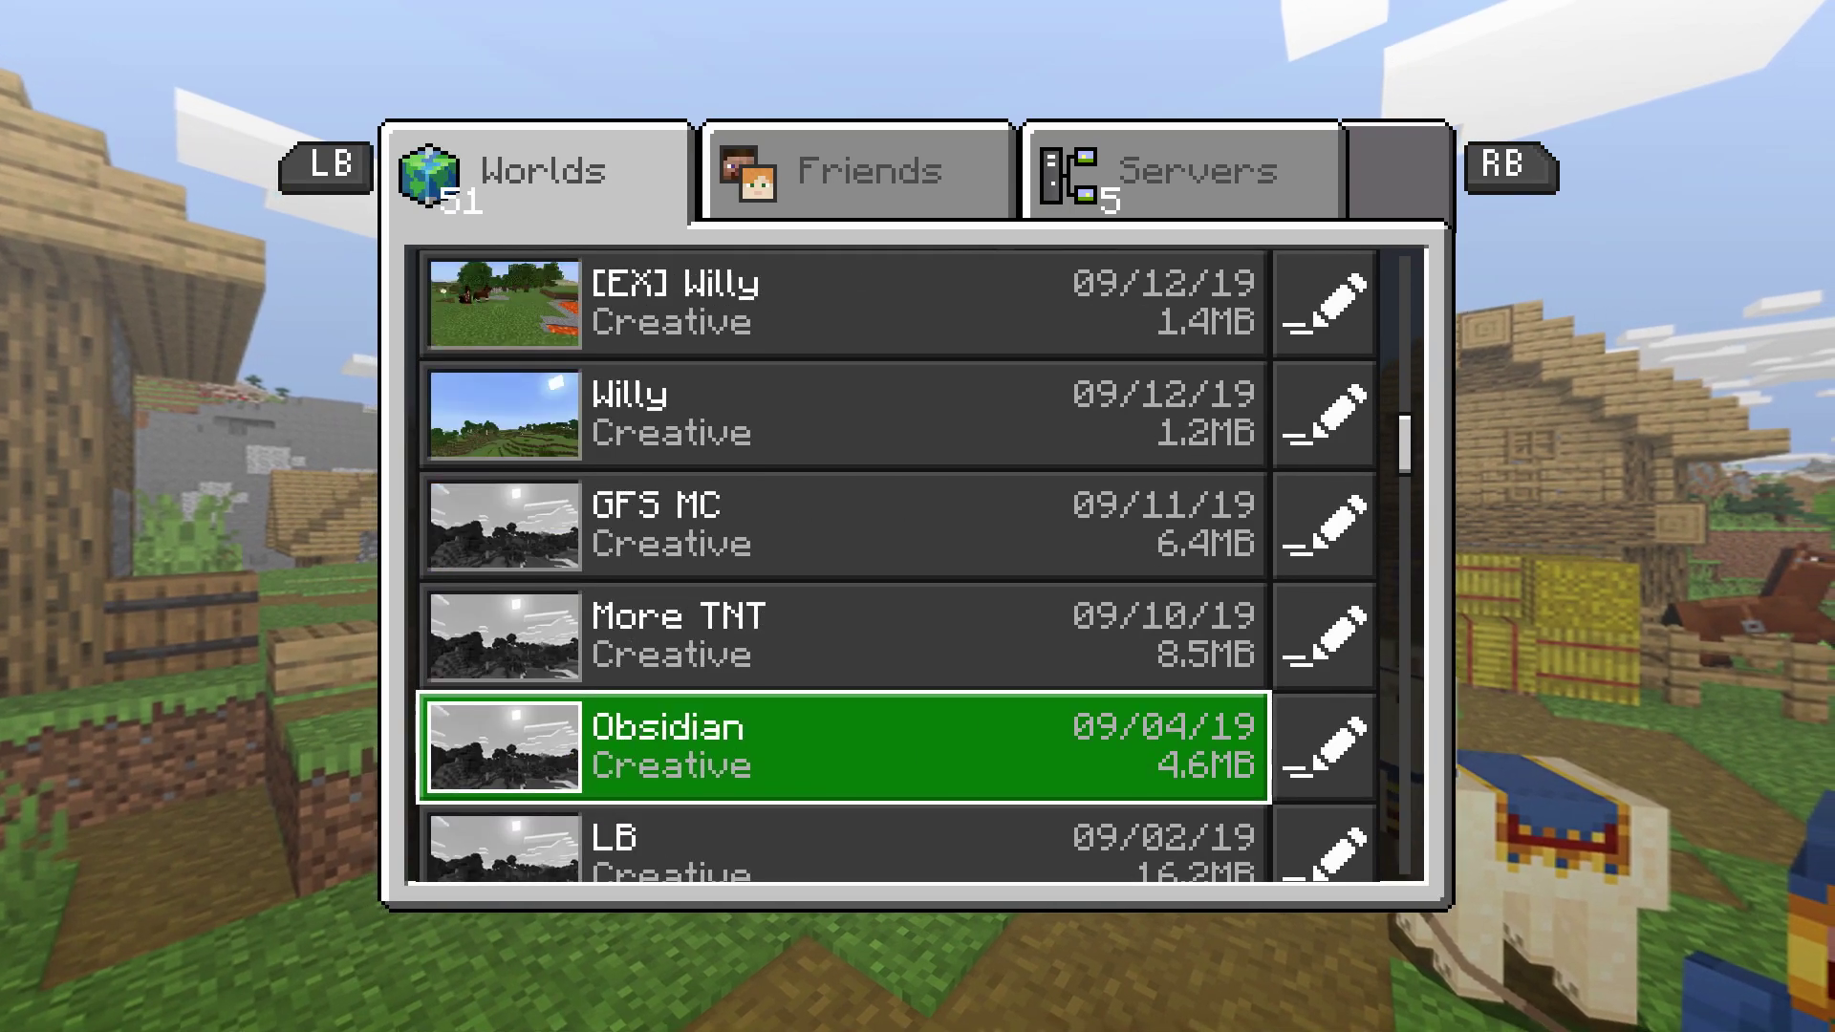
key("Up")
key("Up")
key("Up")
key("Up")
key("Up")
key("Up")
key("Up")
key("Up")
key("Up")
key("Up")
key("Up")
key("Up")
key("Up")
key("Up")
key("Up")
key("Up")
key("Up")
key("Up")
key("Up")
key("Up")
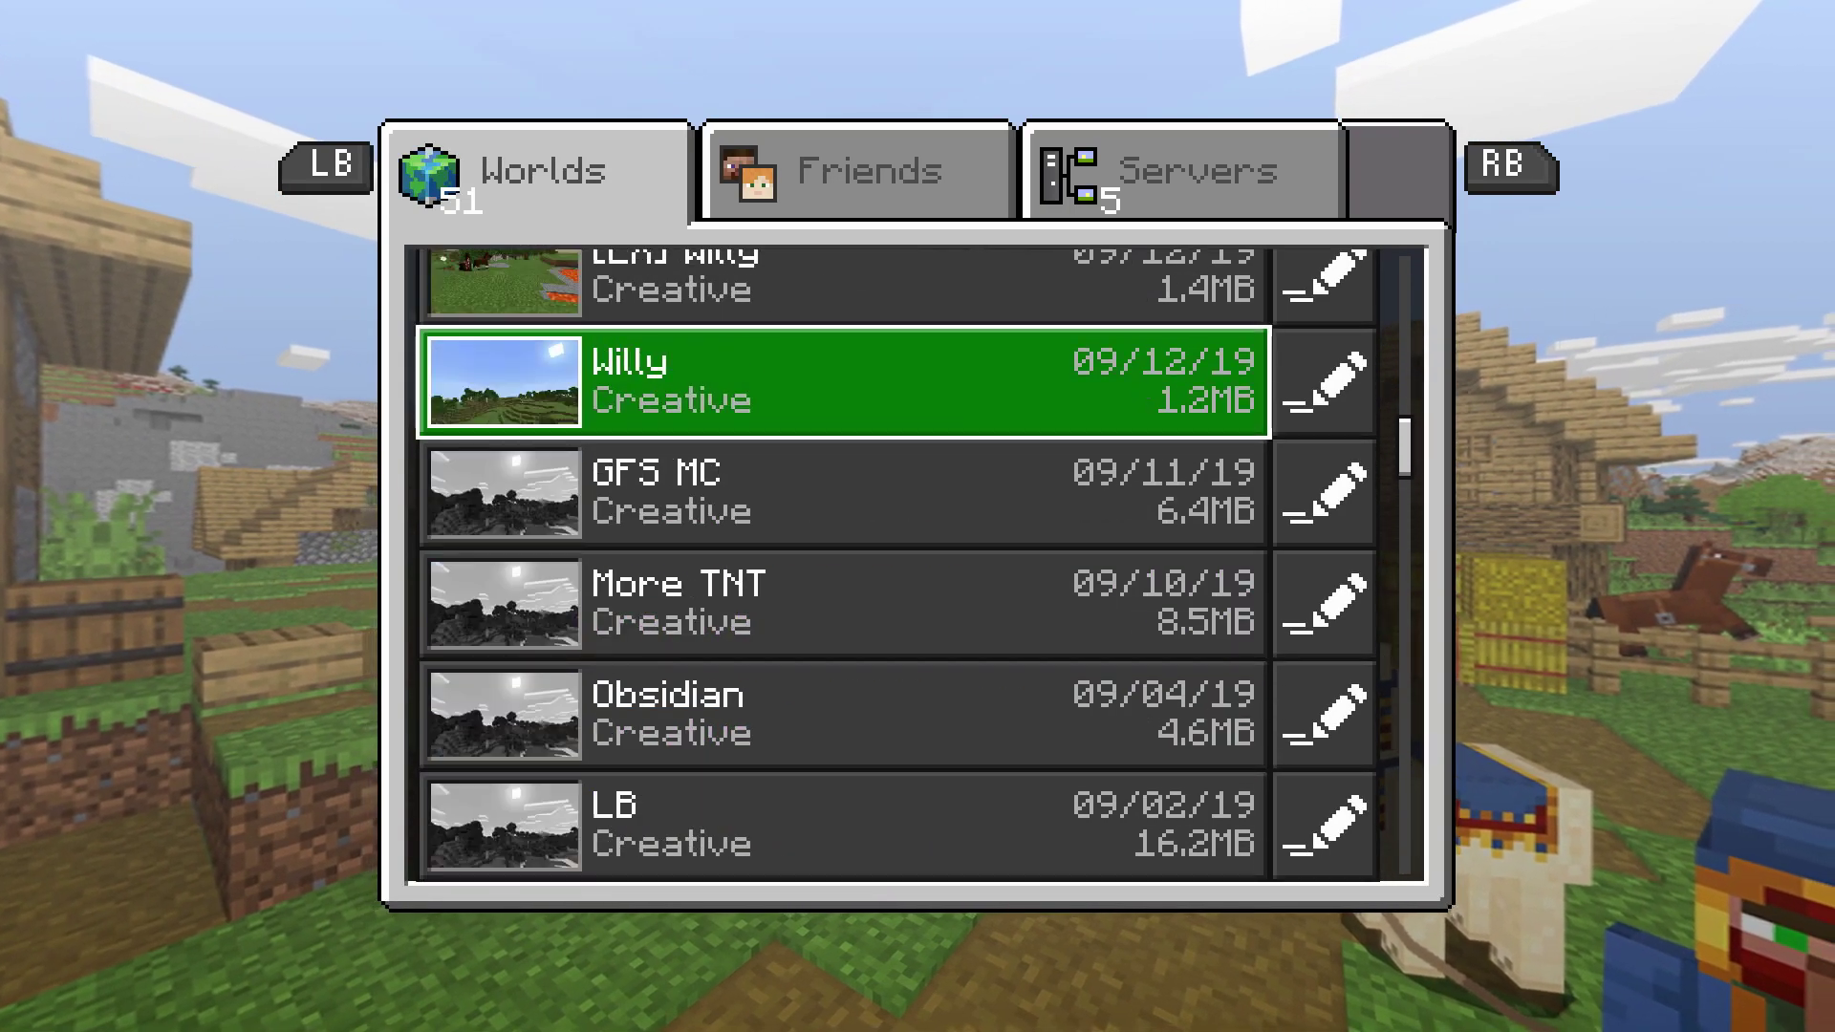
key("Down")
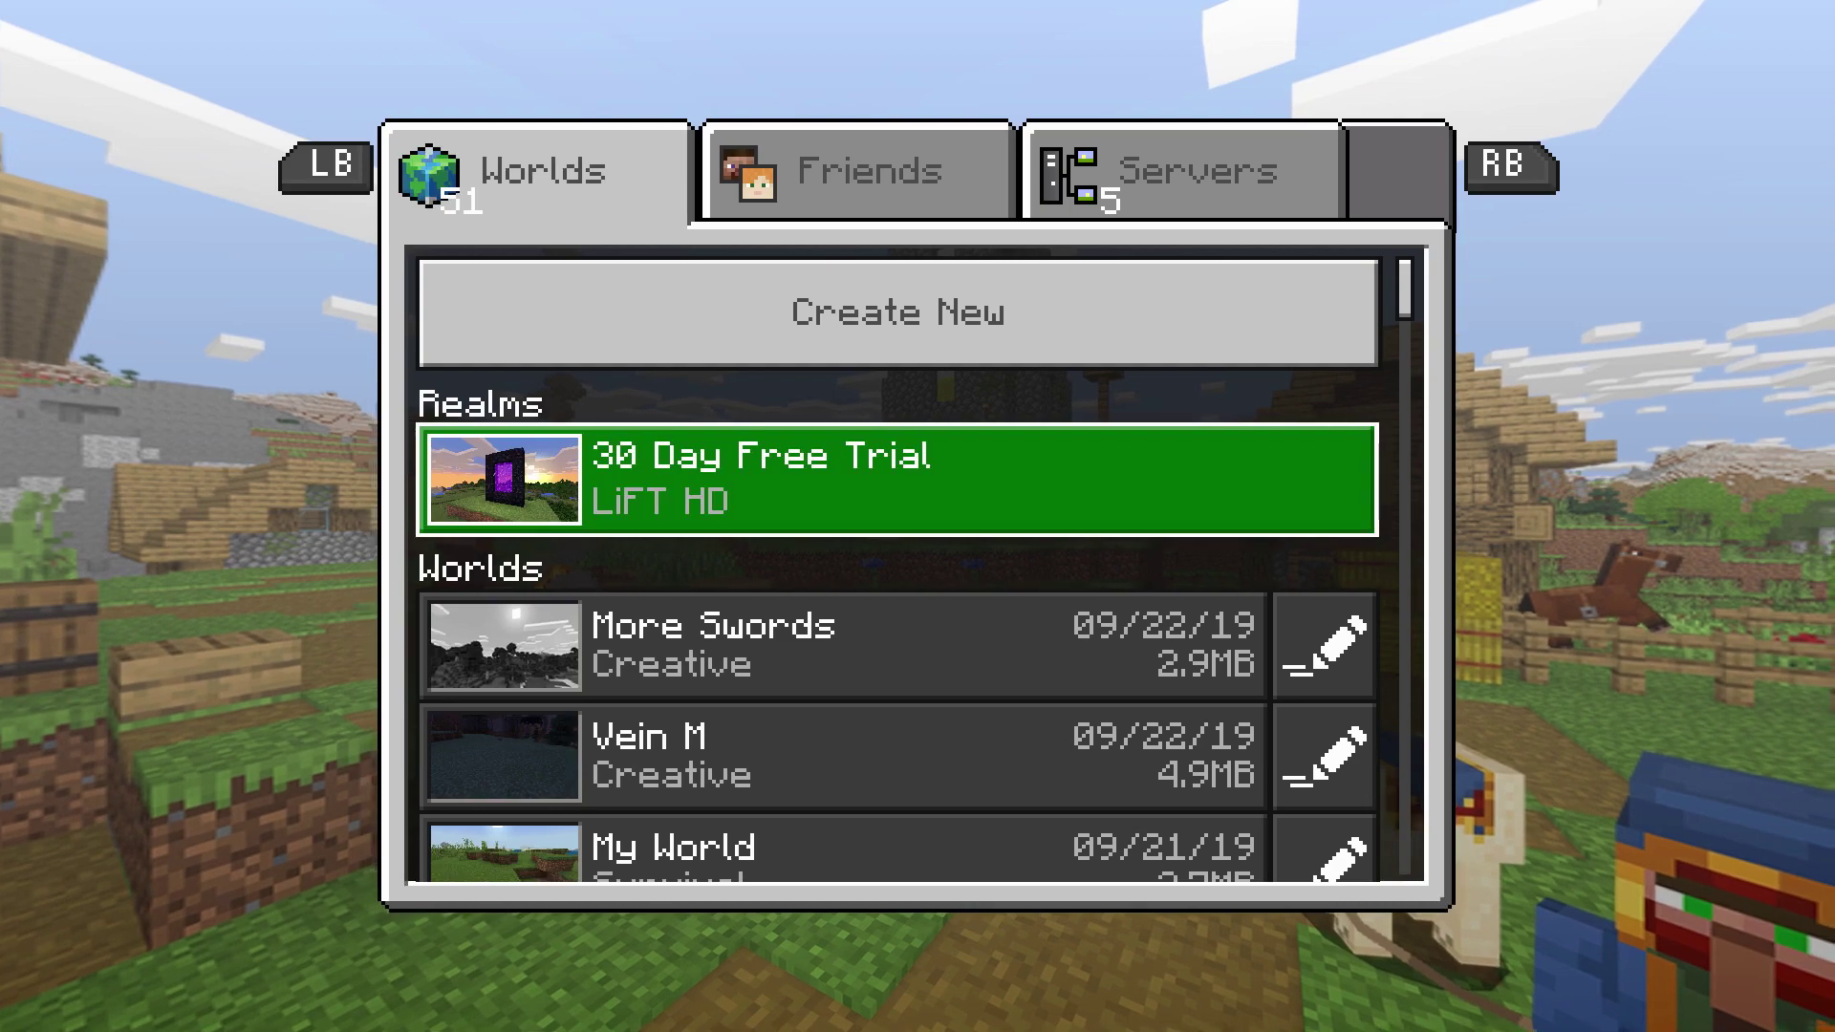
Start creating a new world and name it Aquatic++.
key("Up")
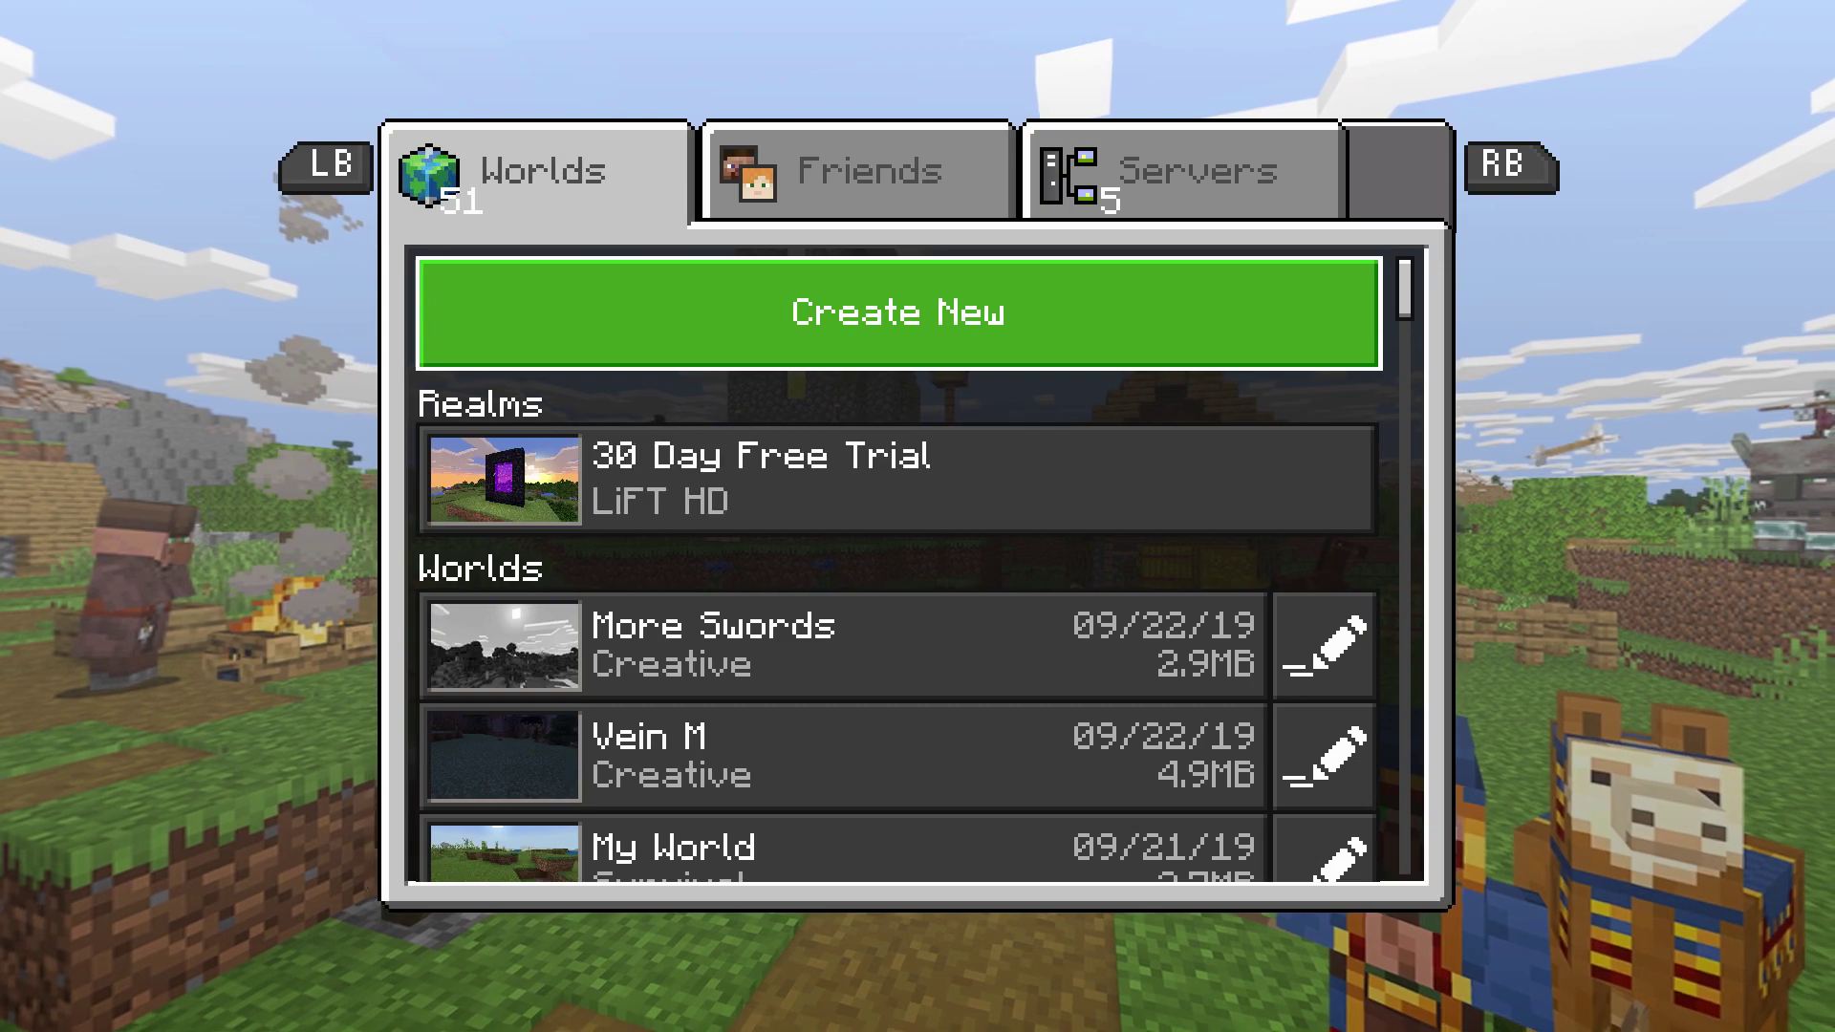
key("Return")
key("Return")
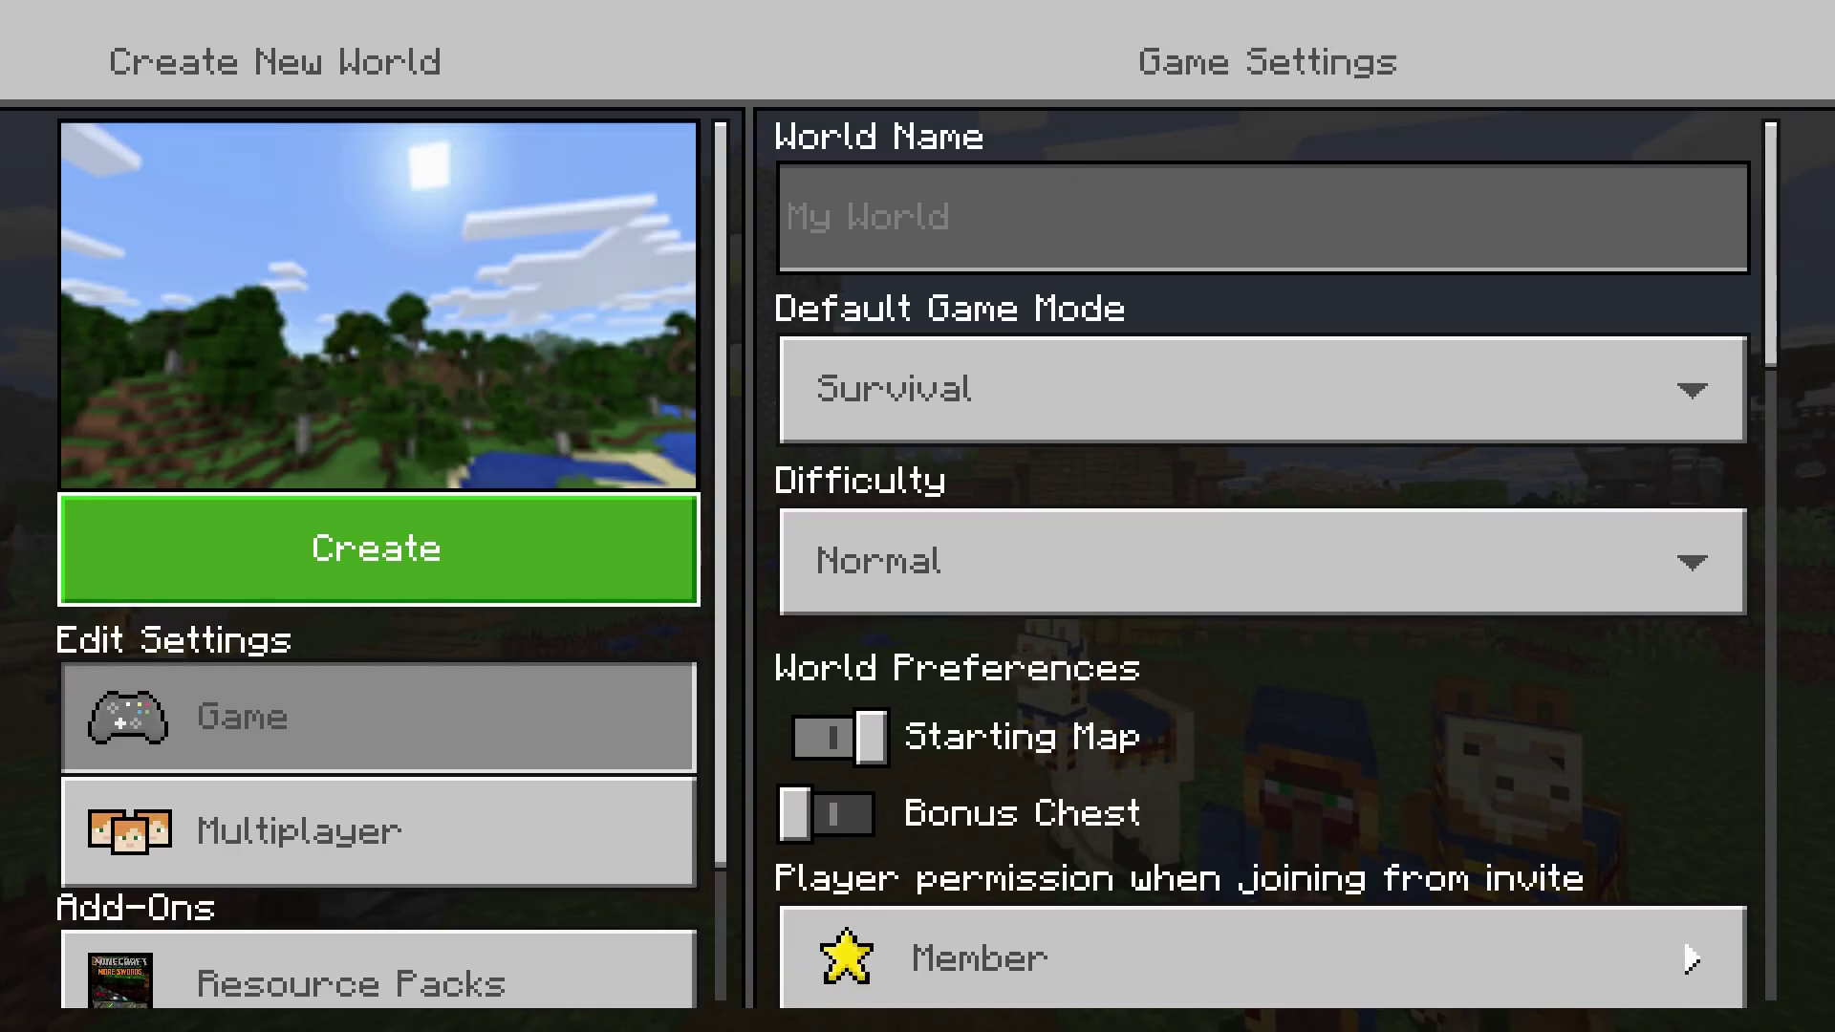
left_click(1262, 217)
type("Aquatic++")
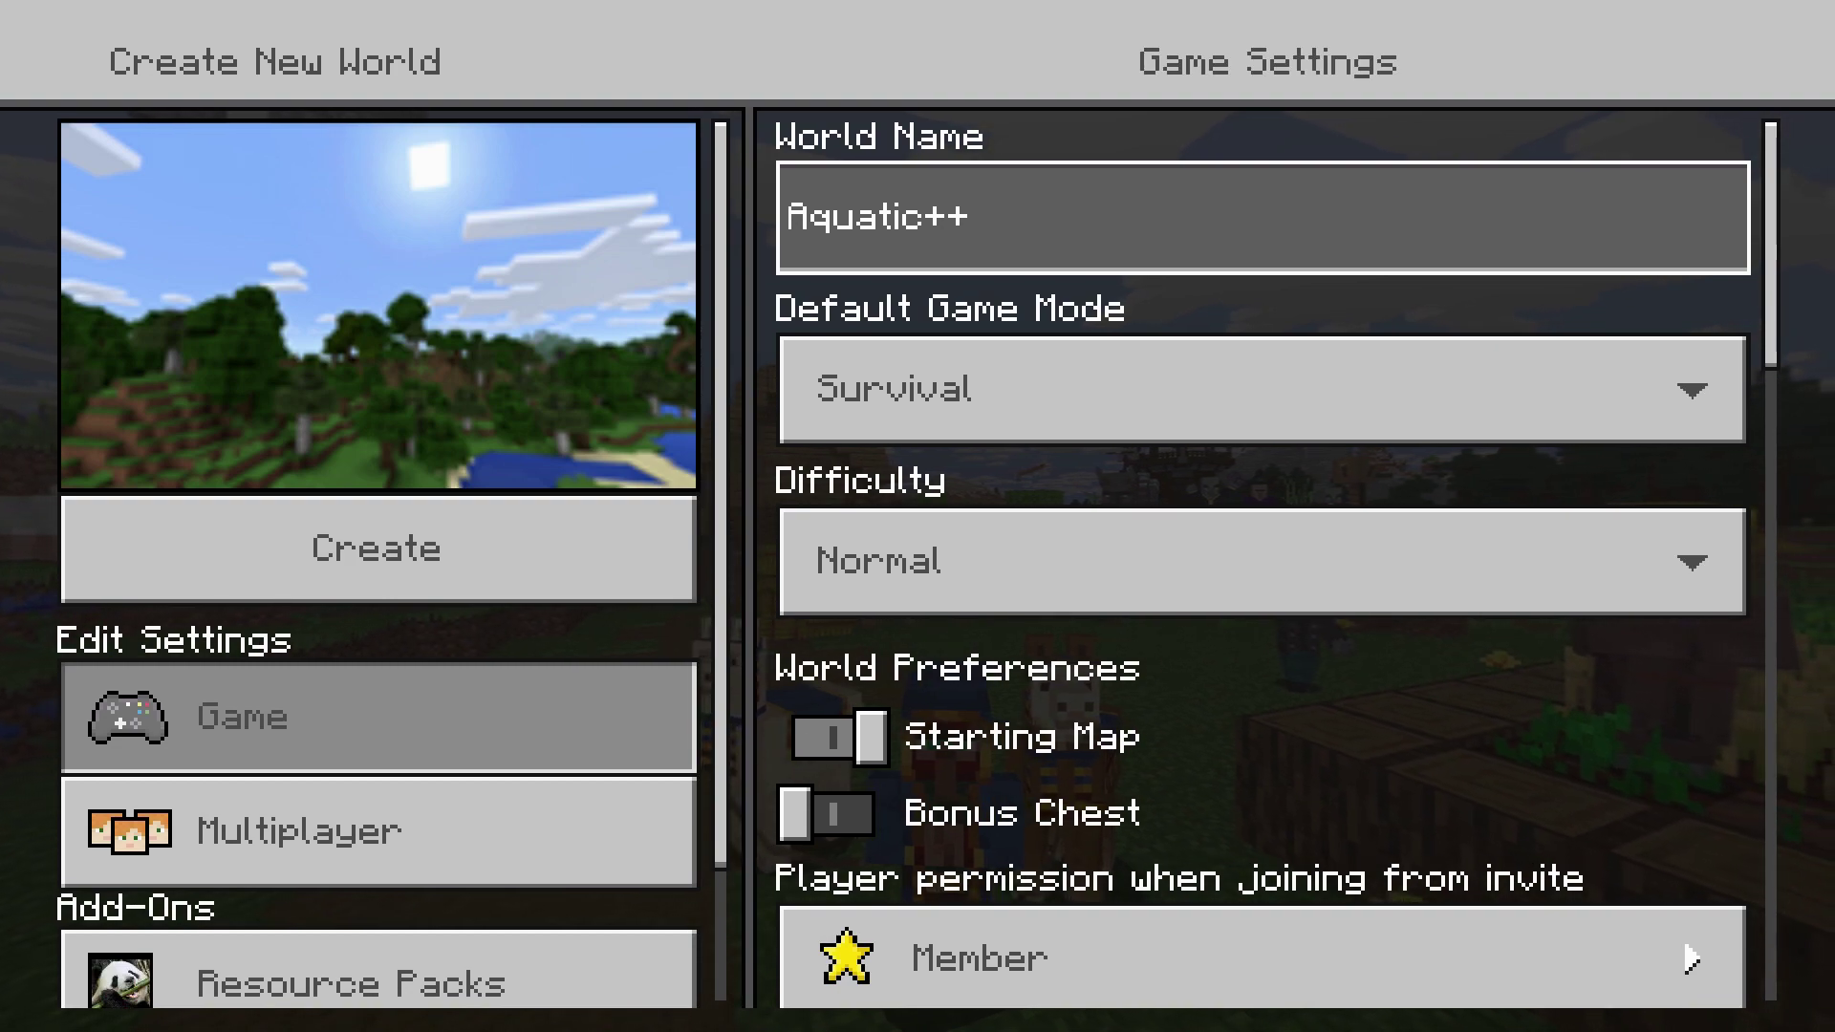
Set the new world's default game mode to Creative and accept turning off achievements.
key("Down")
key("Up")
key("Down")
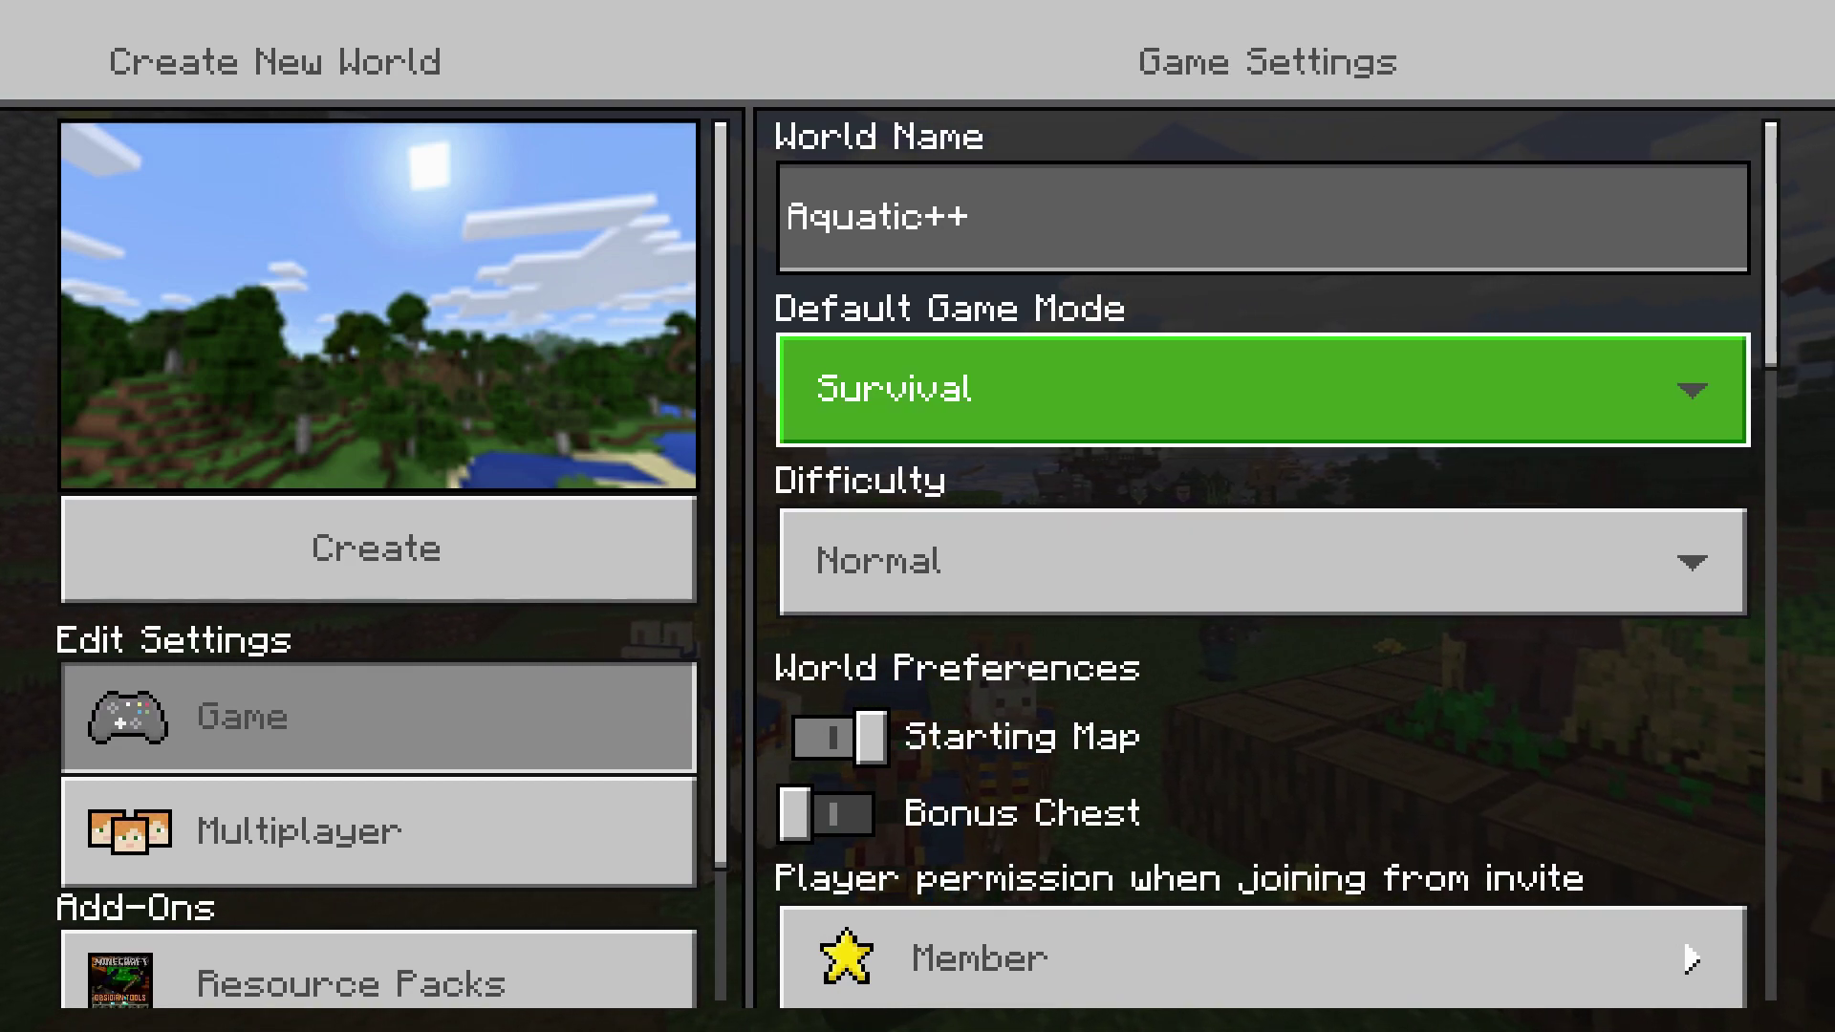
key("Return")
key("Down")
key("Return")
key("Up")
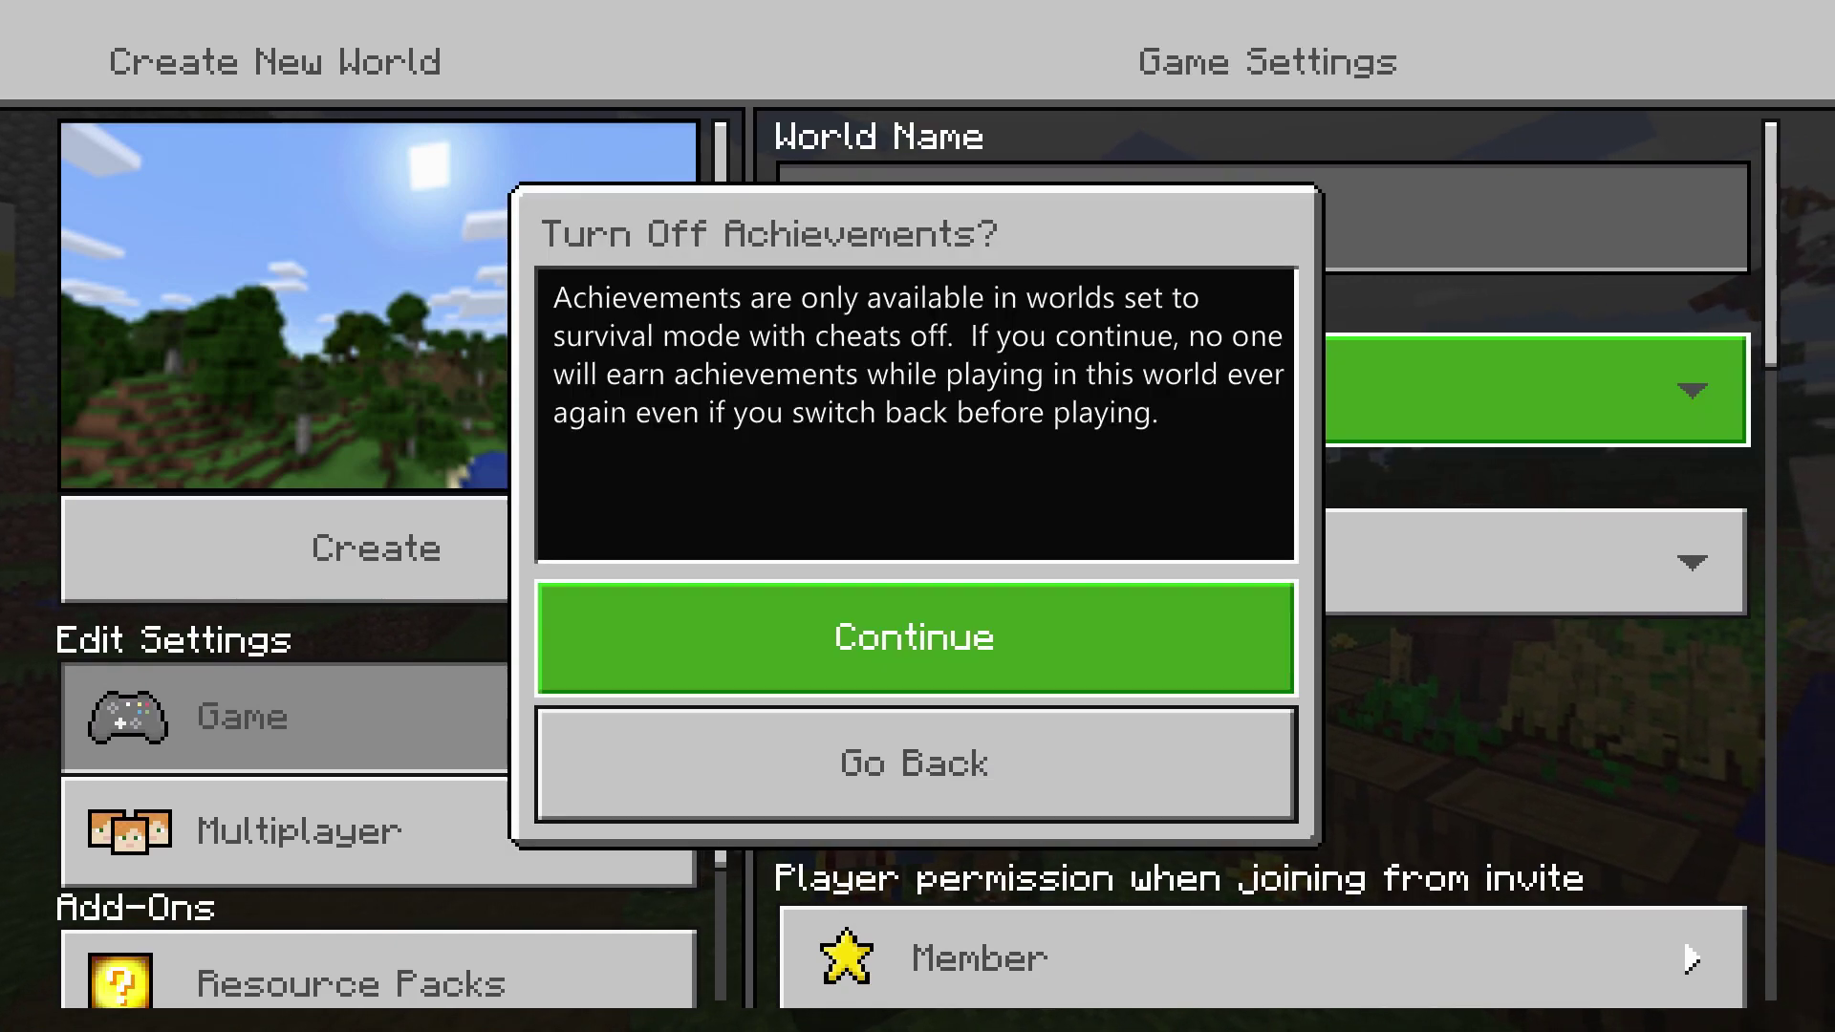
key("Return")
key("Up")
key("Down")
key("Down")
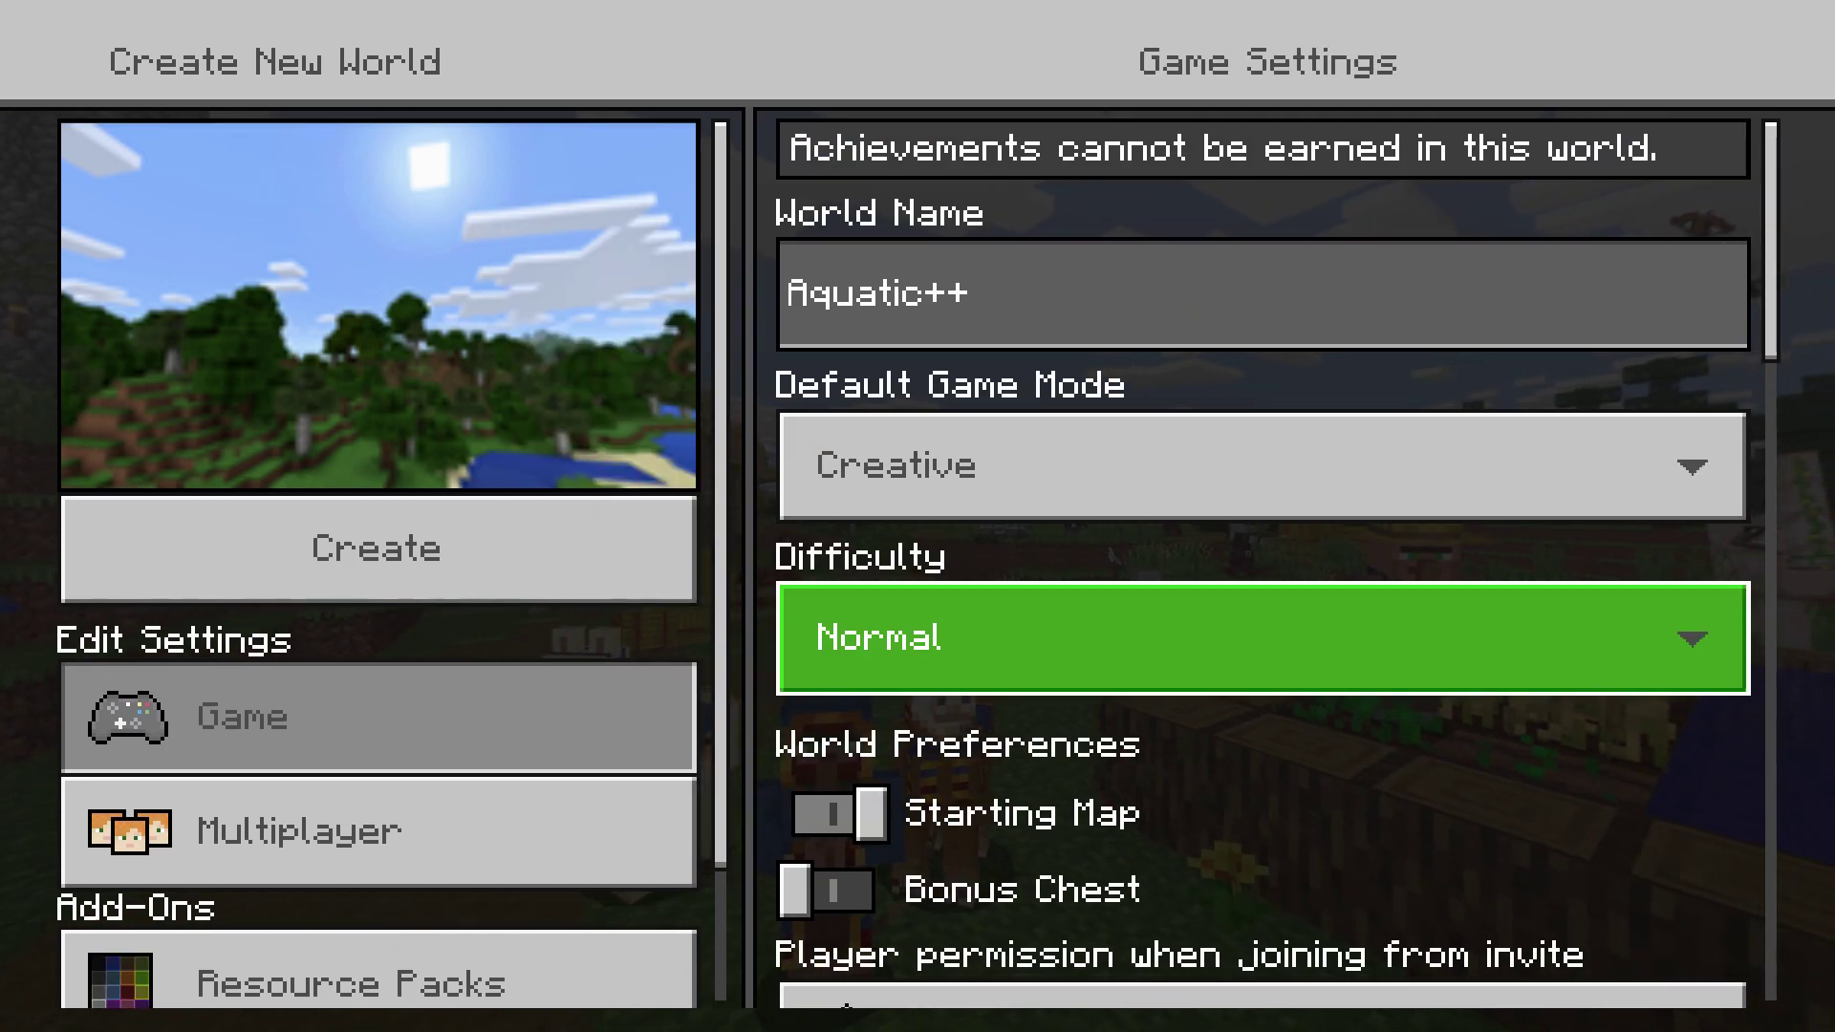
key("Up")
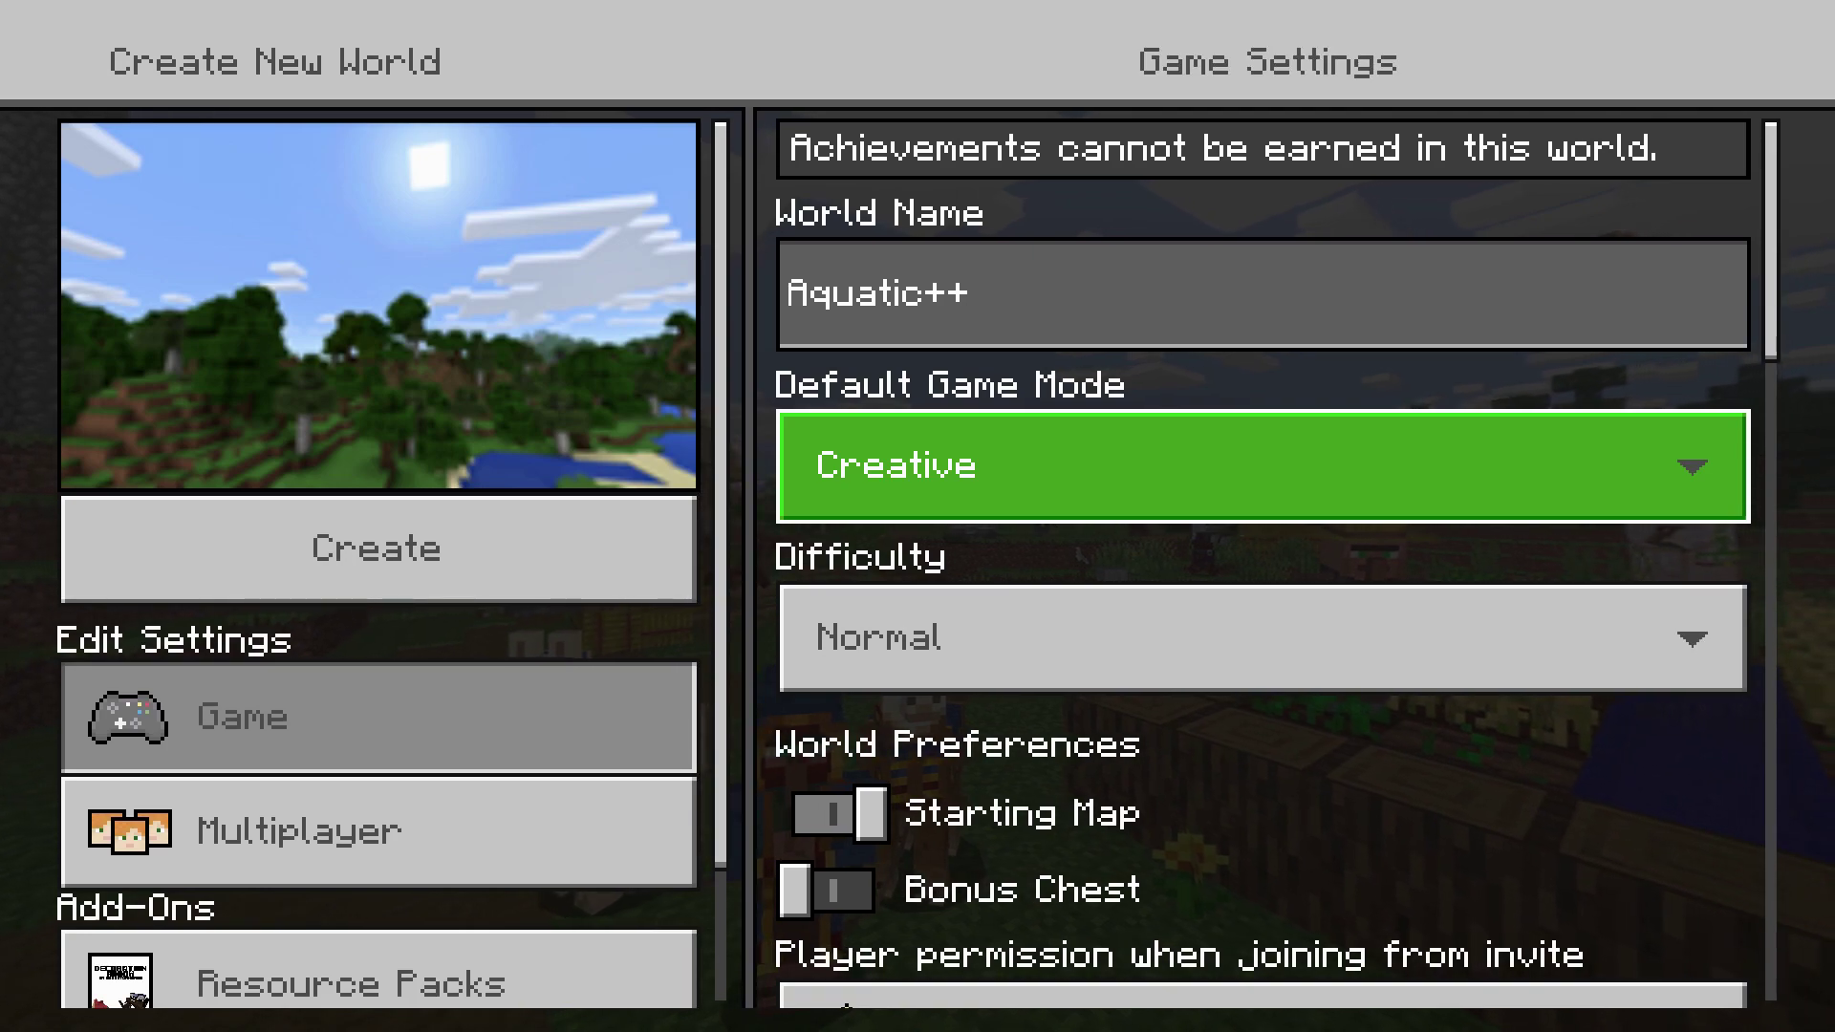
Enable Use Experimental Gameplay in the new world's options and accept its confirmation.
key("Down")
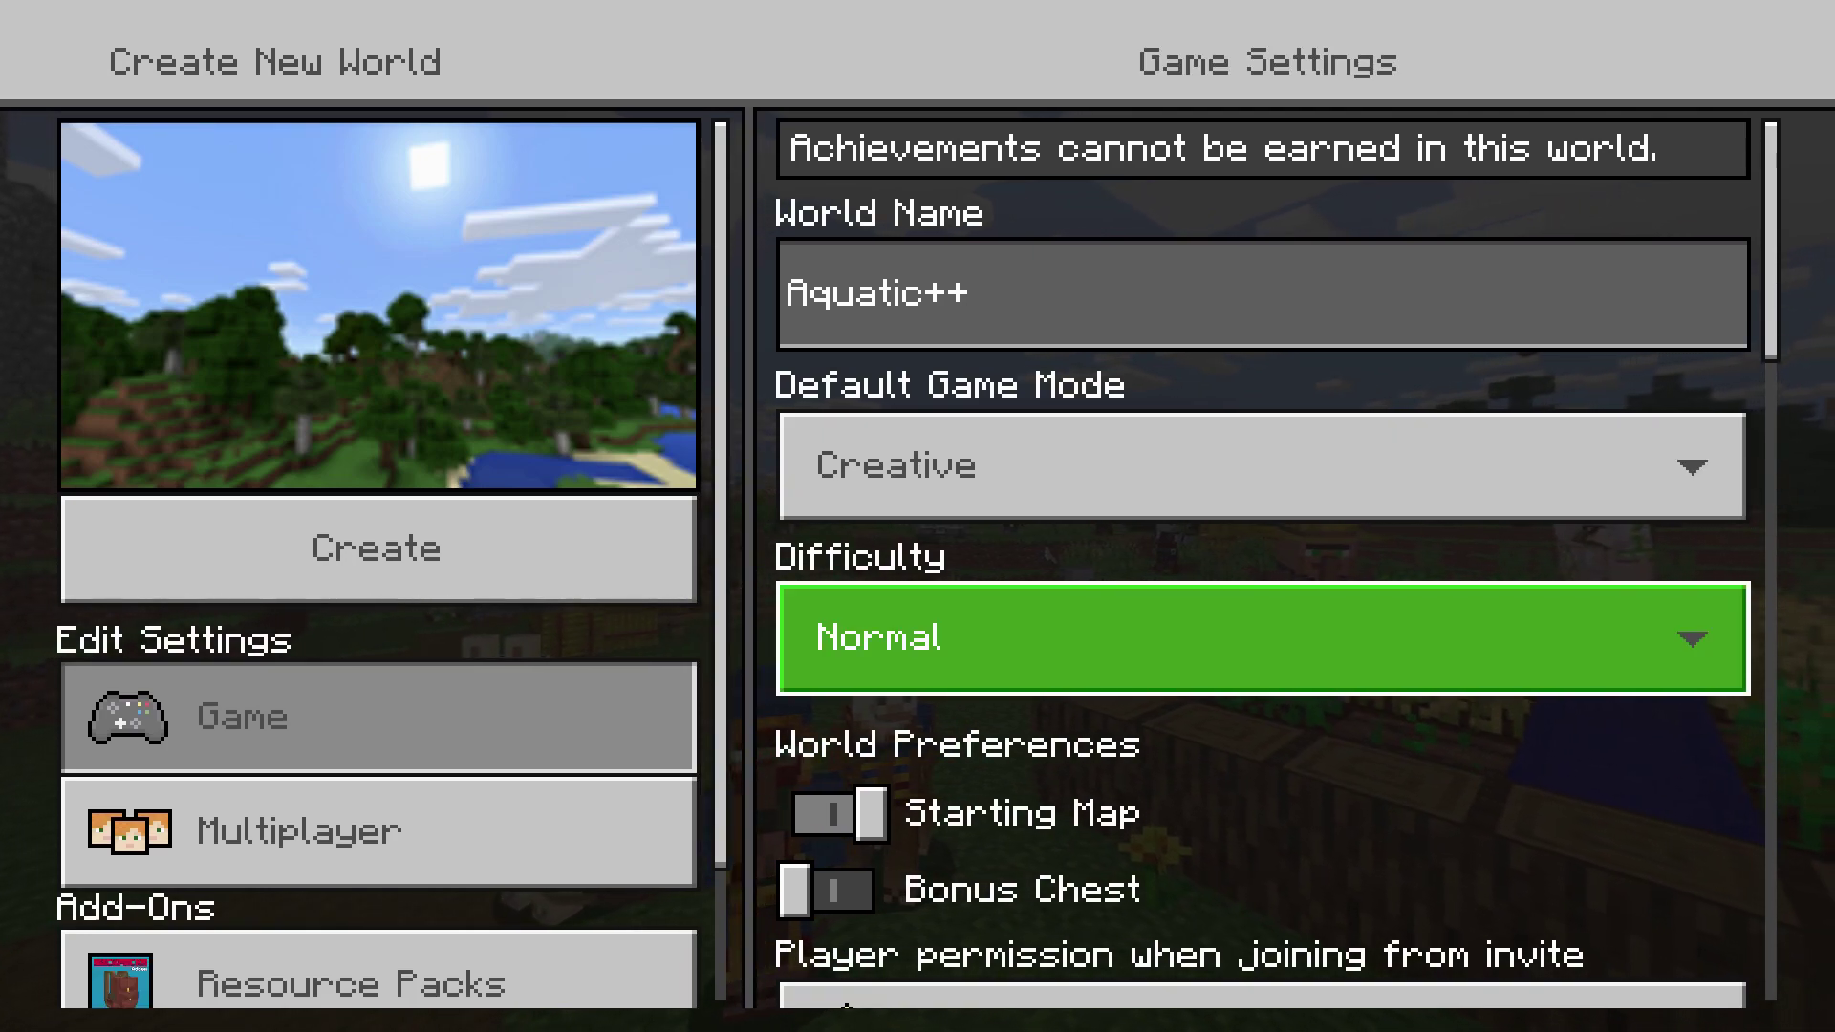
key("Down")
key("Down")
key("Down")
key("Down")
key("Down")
key("Down")
key("Down")
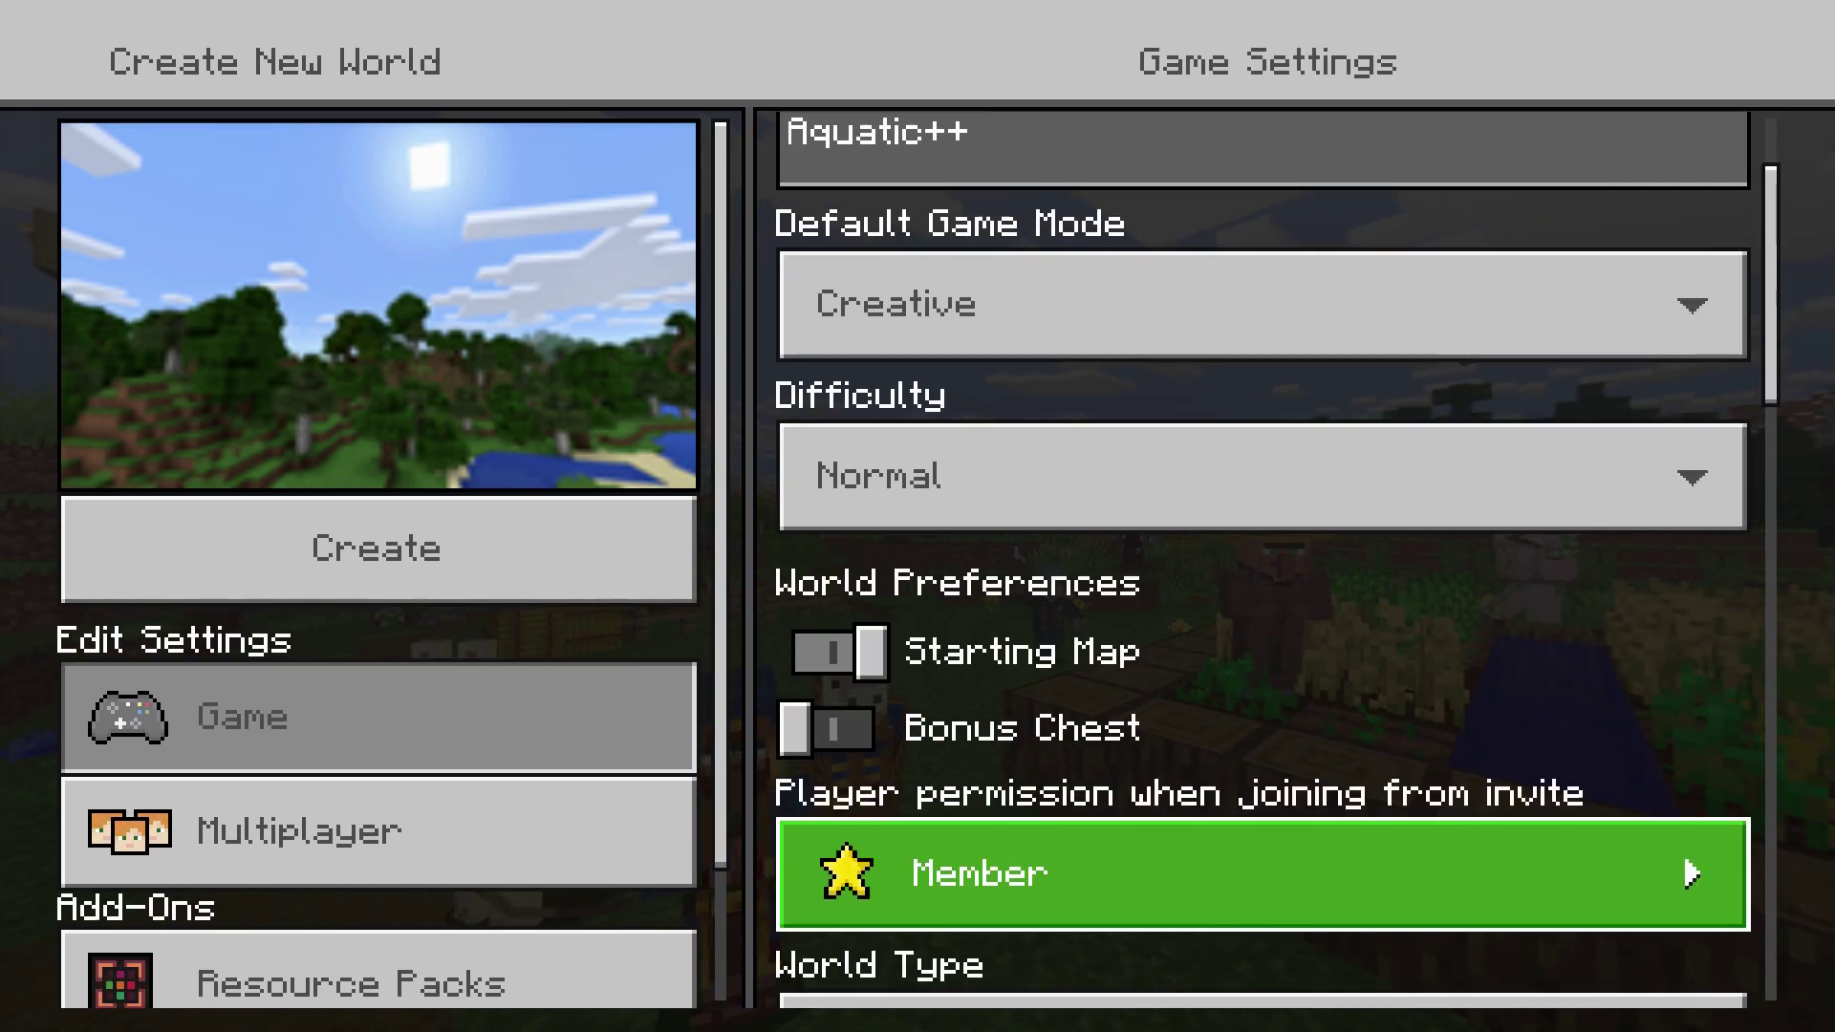
key("Down")
key("Down")
key("Down")
key("Down")
key("Down")
key("Down")
key("Down")
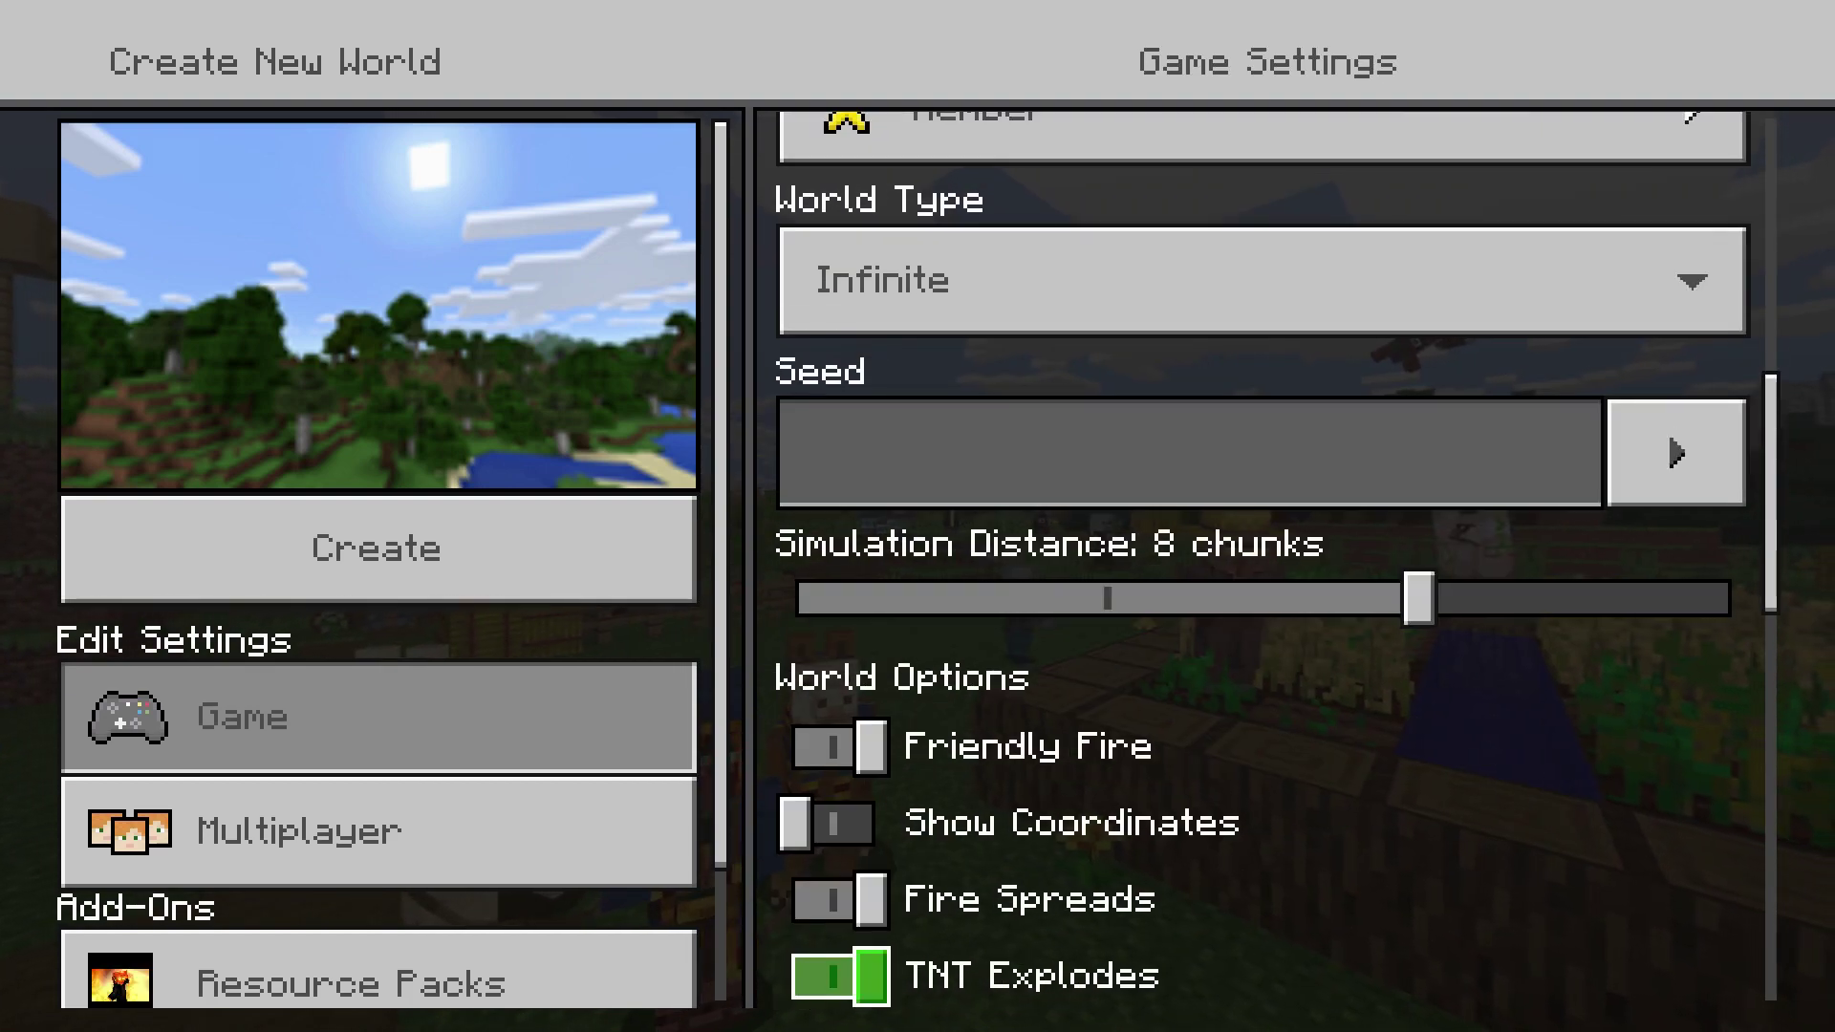
key("Down")
key("Up")
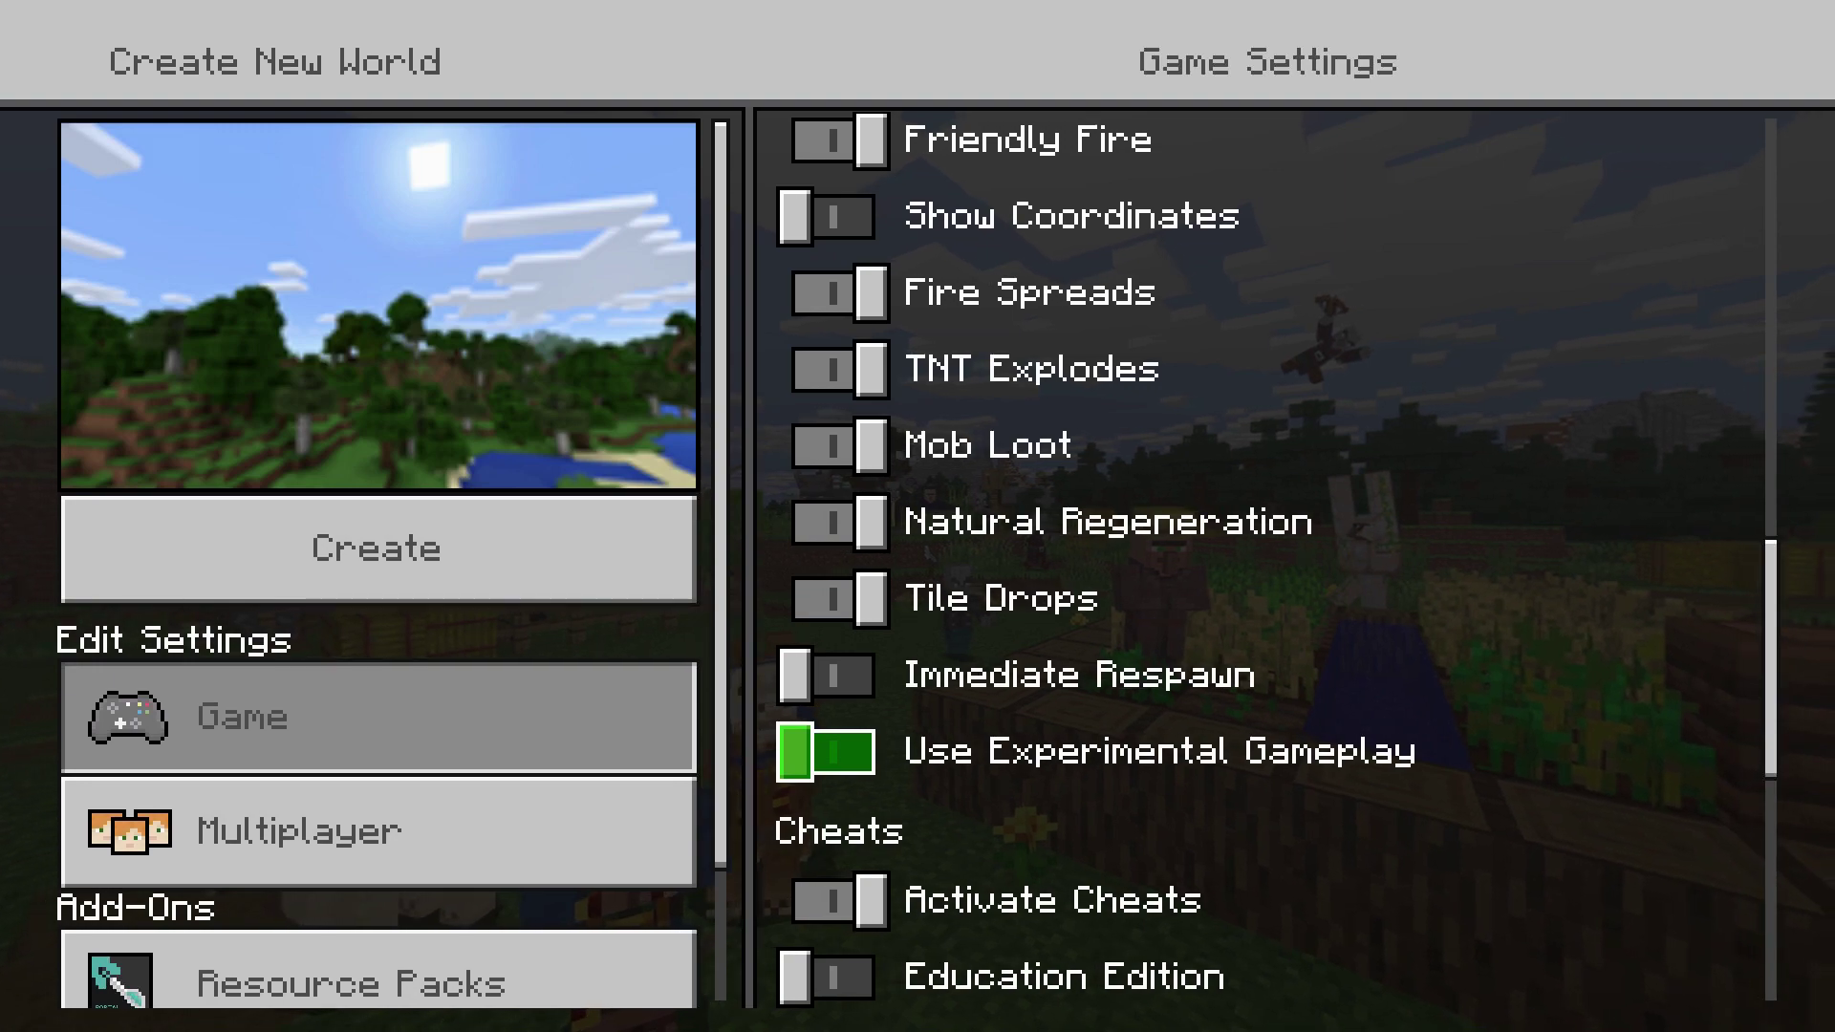
key("Return")
key("Return")
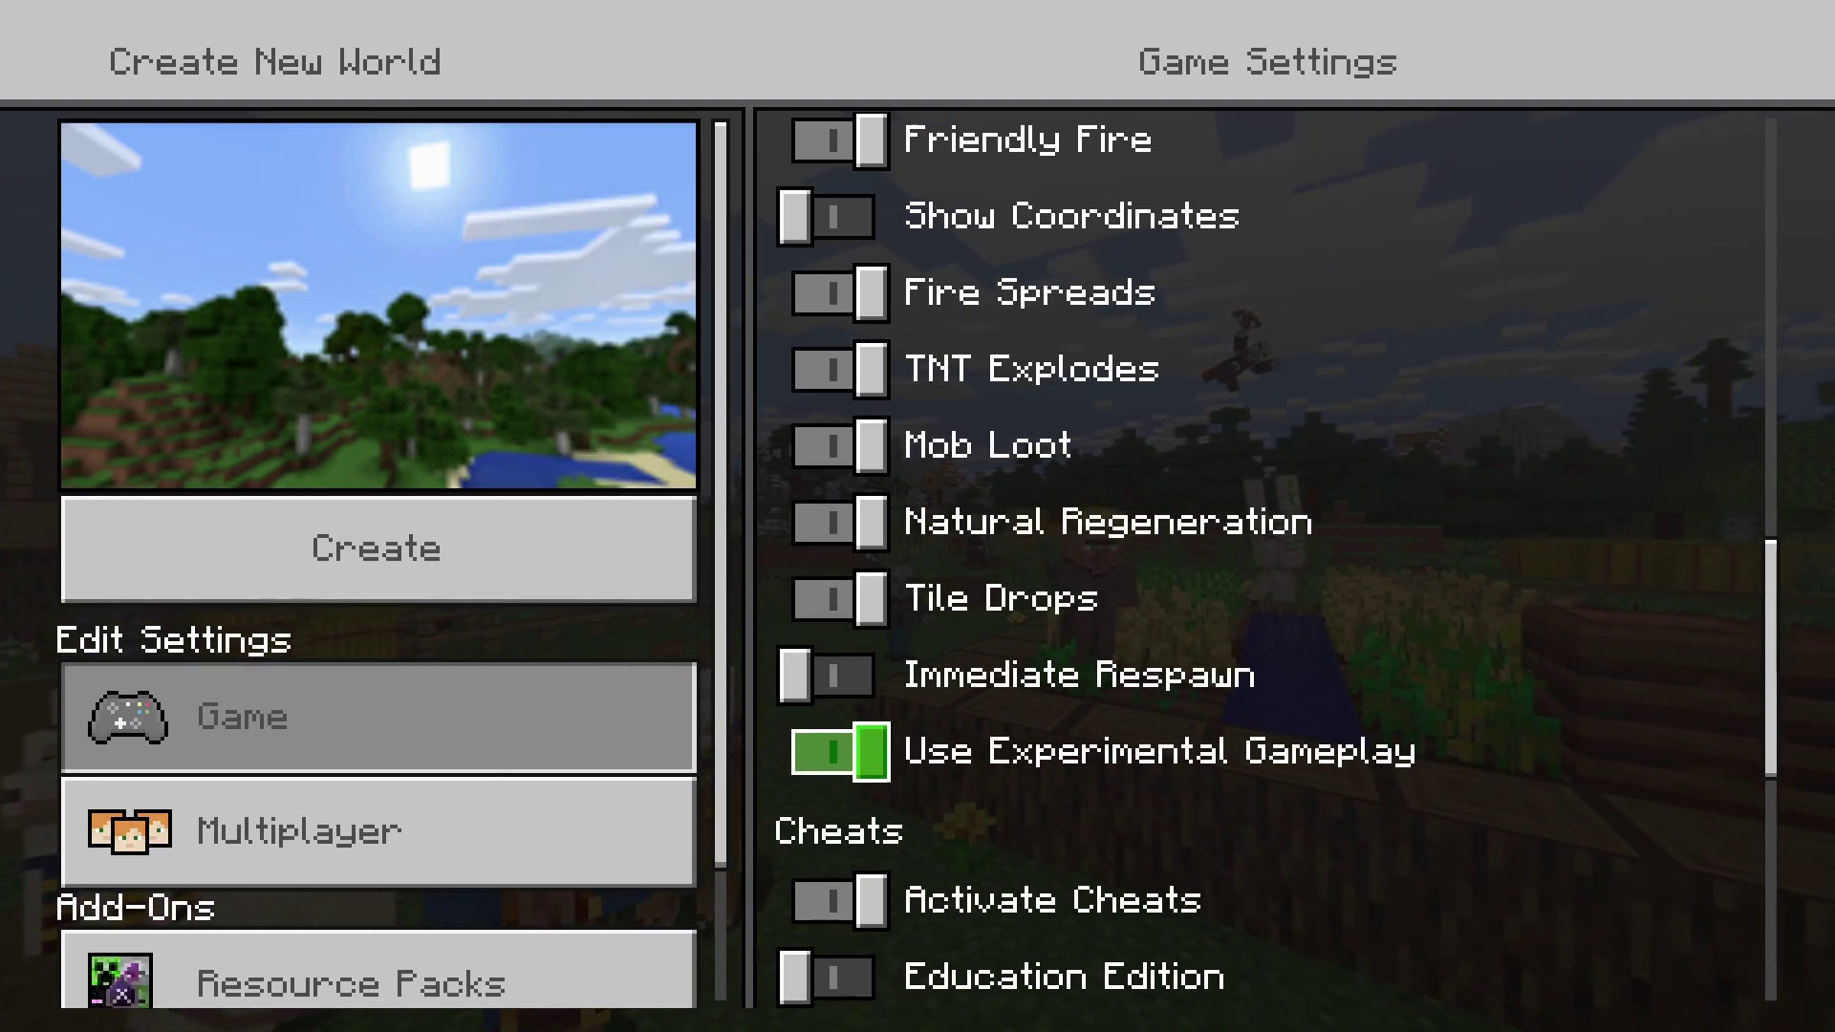
Activate the Aquatic++ Realistic Edition resource pack for the new world.
key("Left")
key("Down")
key("Down")
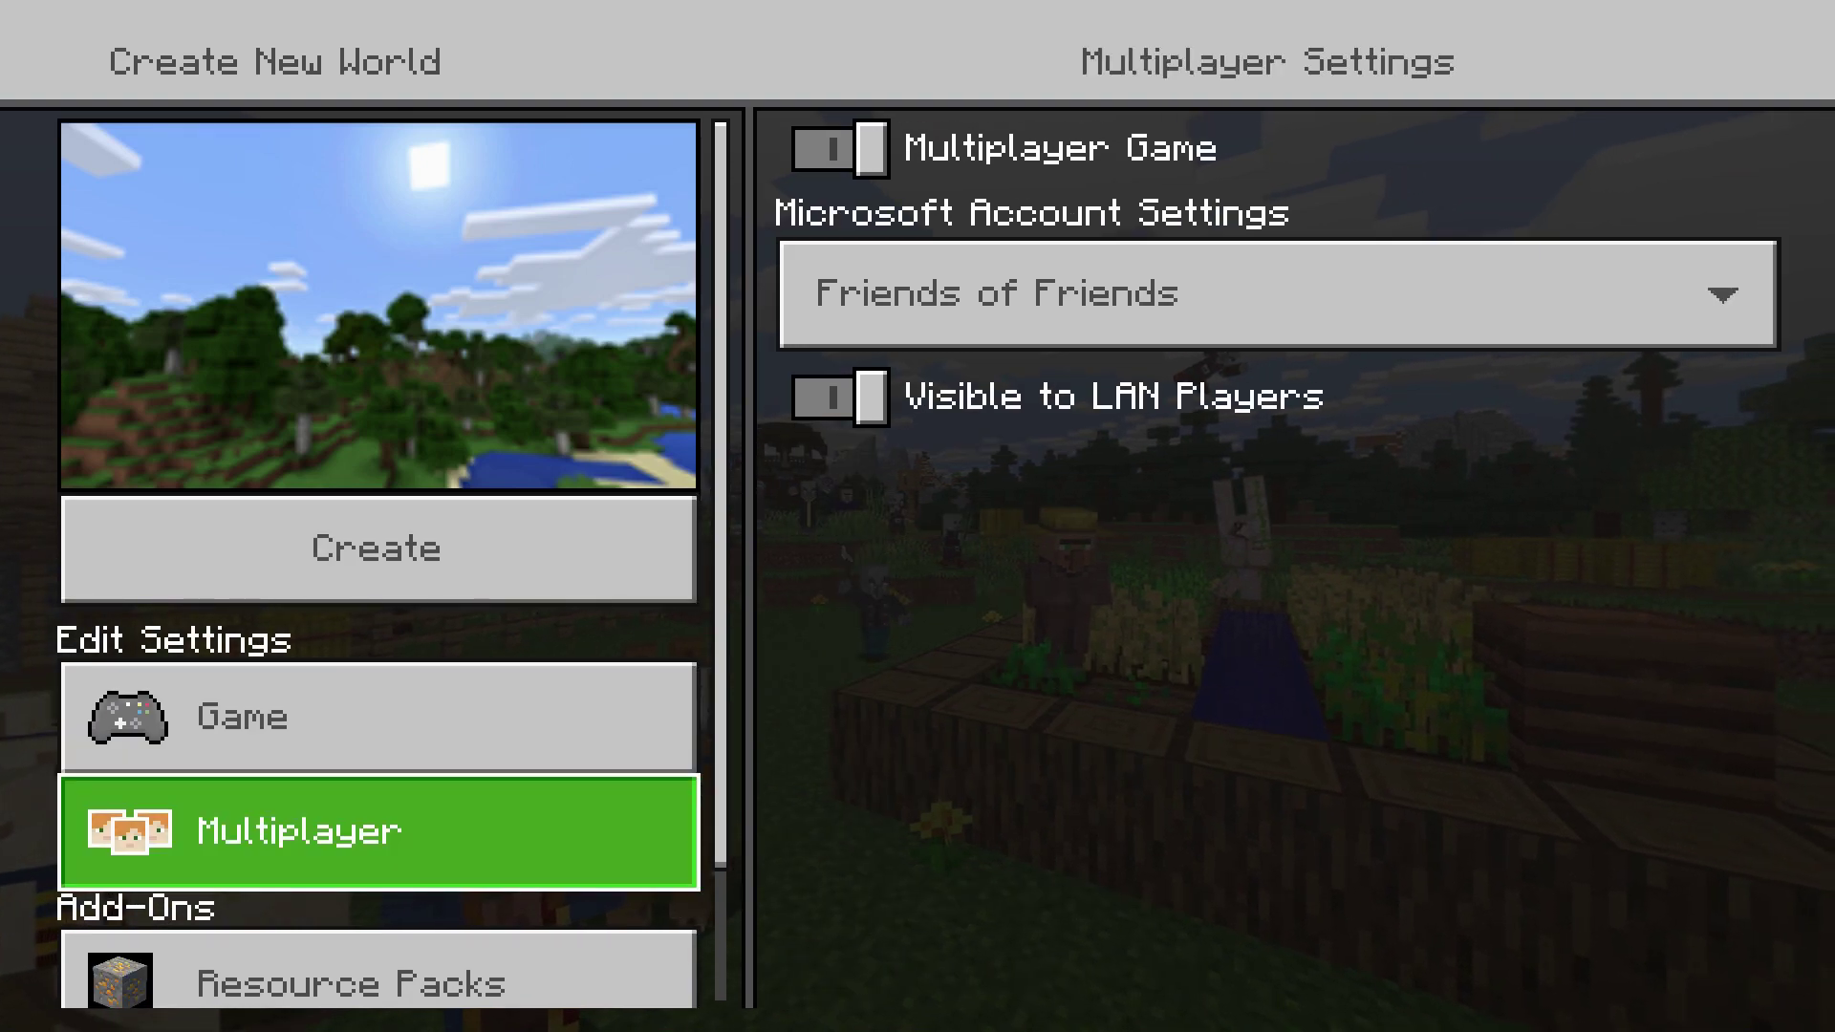
key("Down")
key("Right")
key("Down")
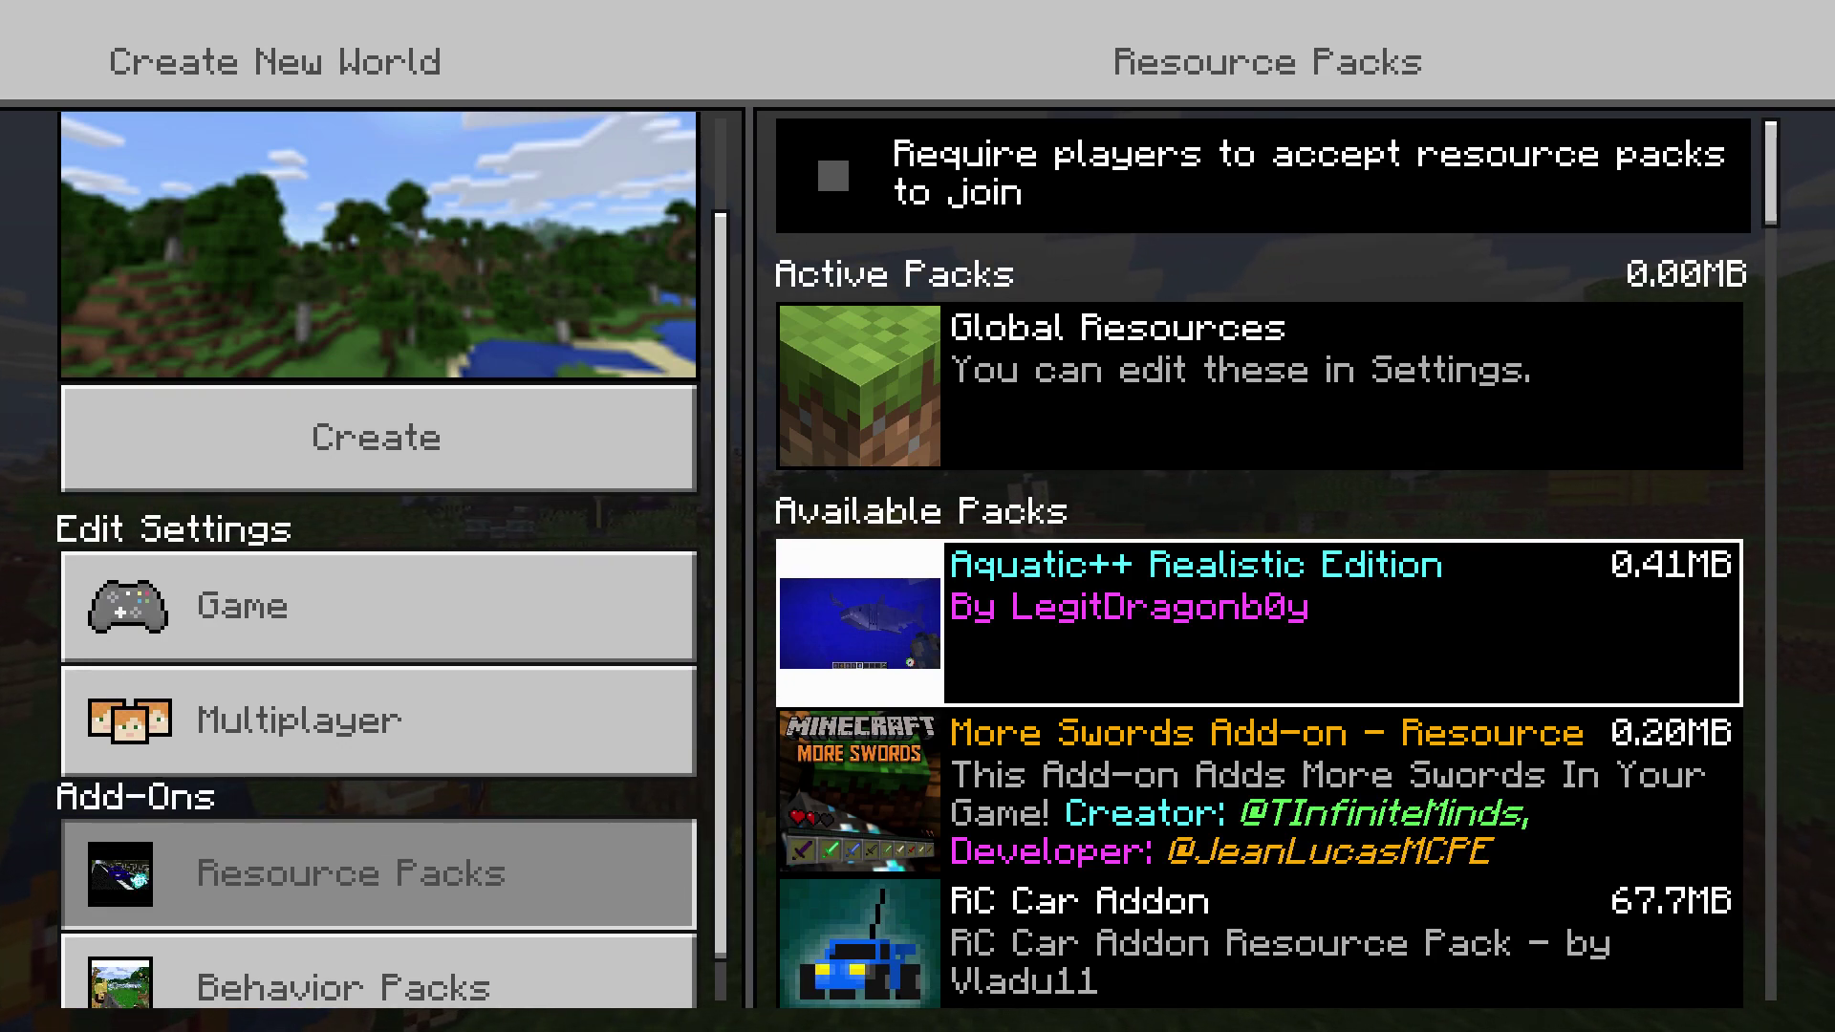
key("Return")
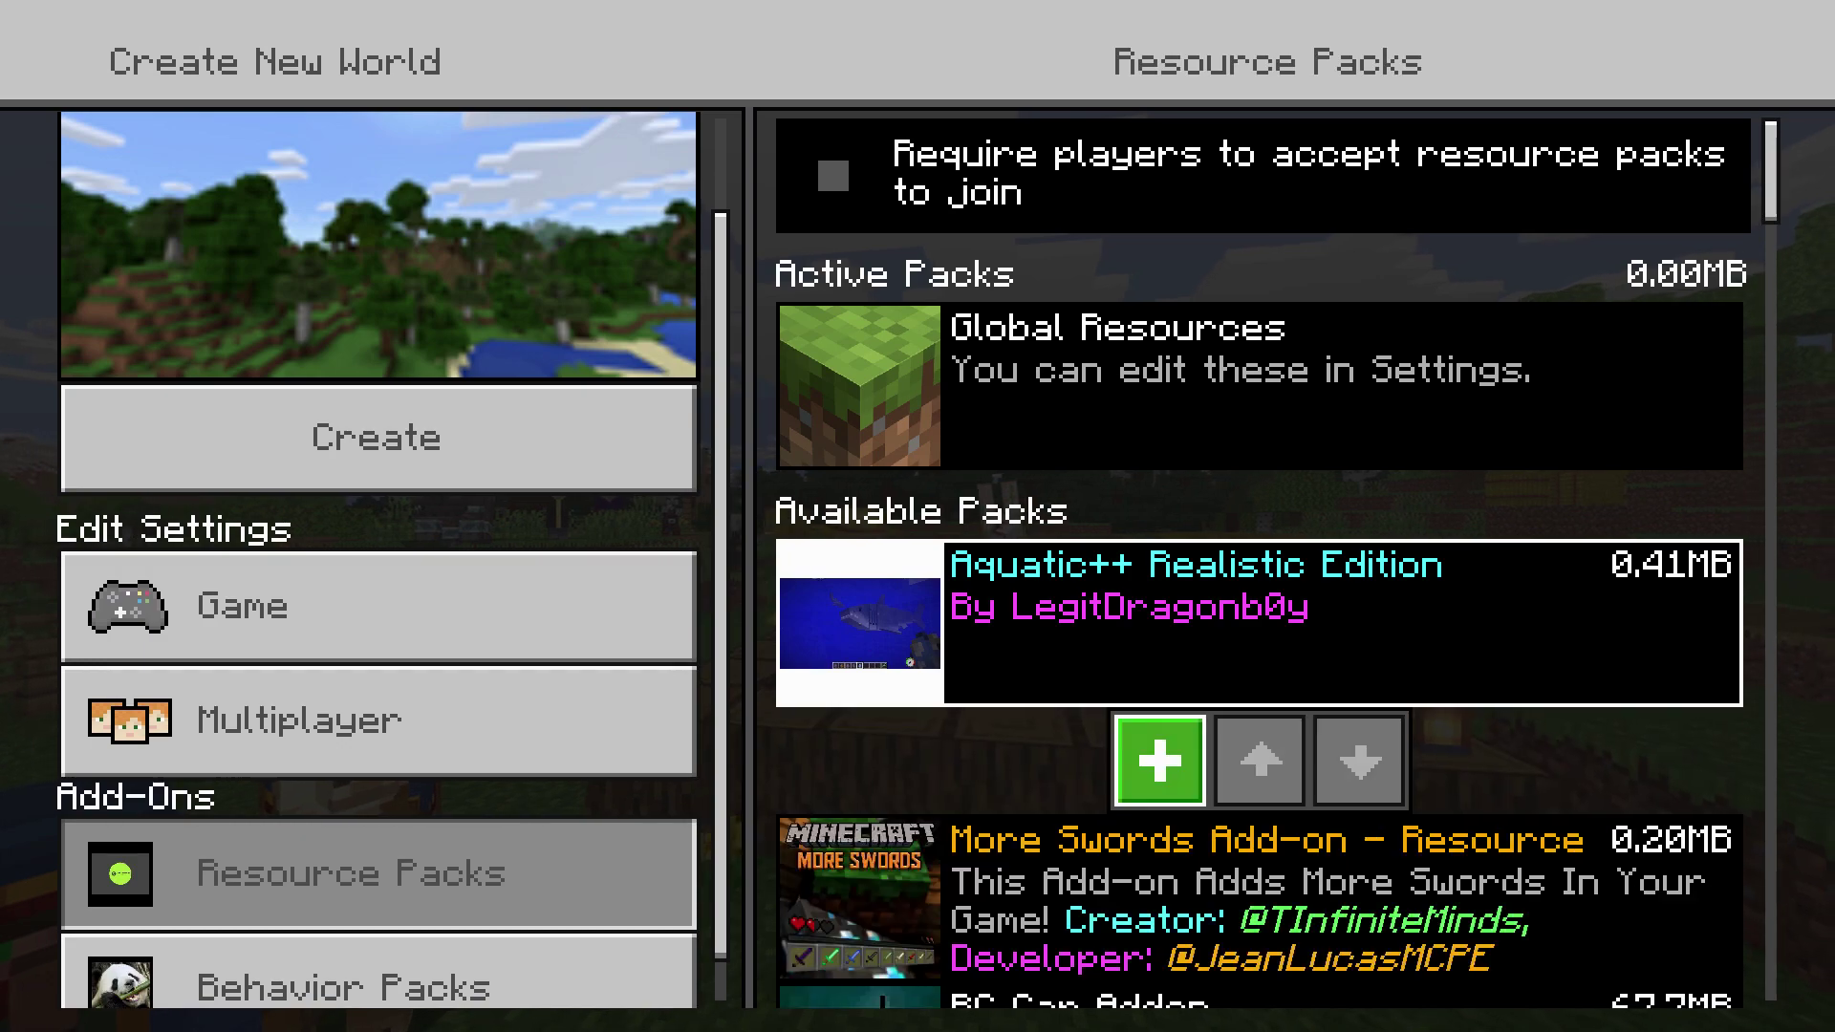
key("Return")
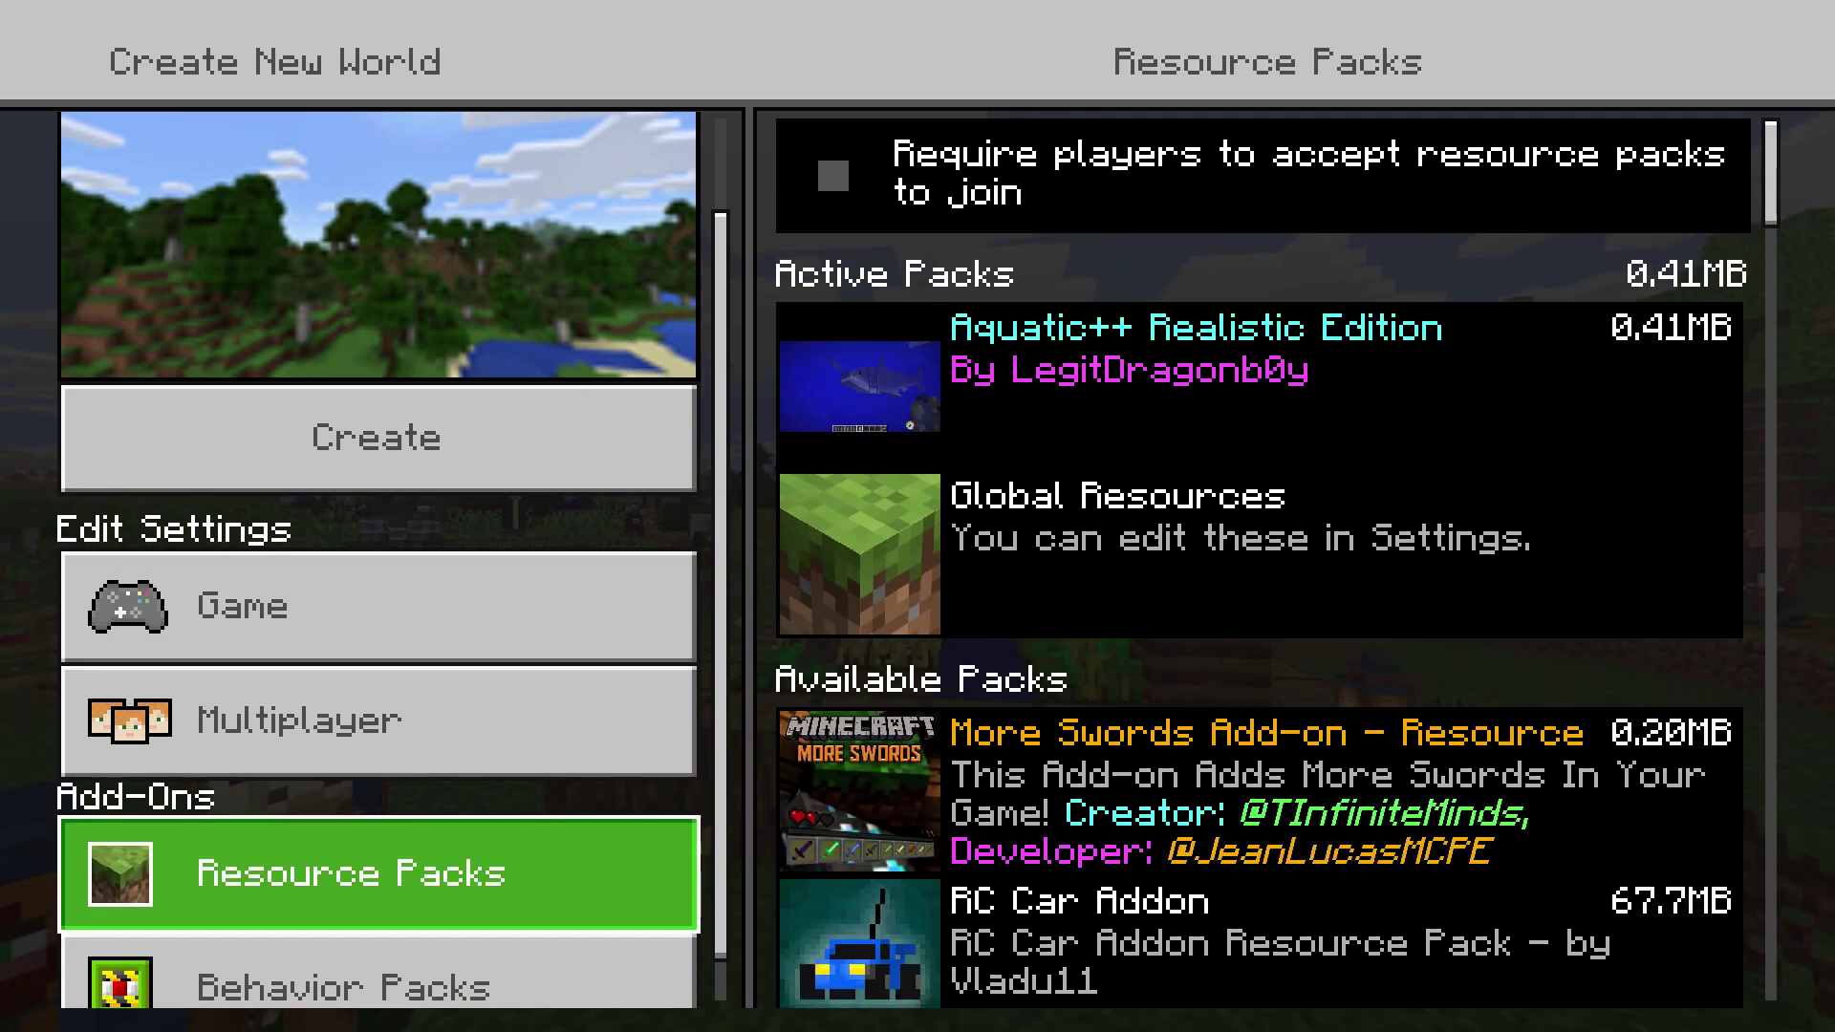